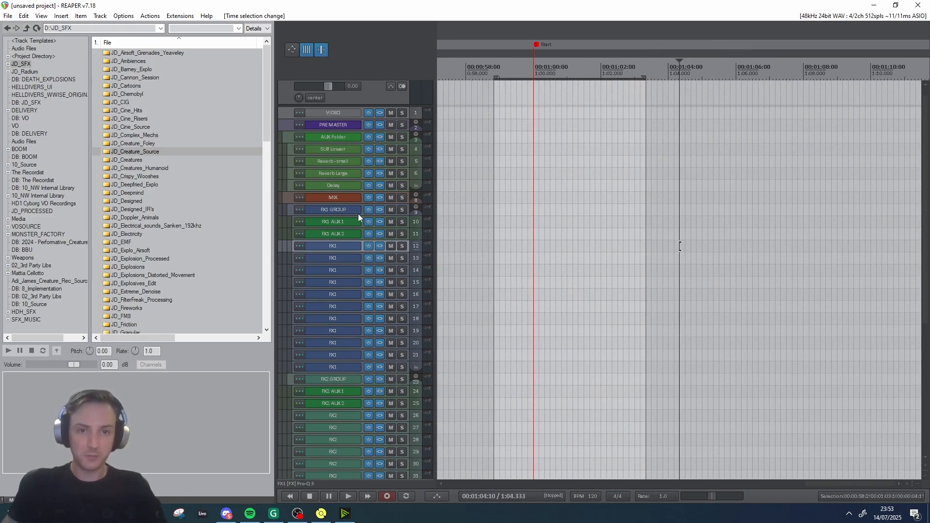
Check the Alien Life library in Soundminer Pro, return to REAPER and open the BOOM library folder.
click(321, 514)
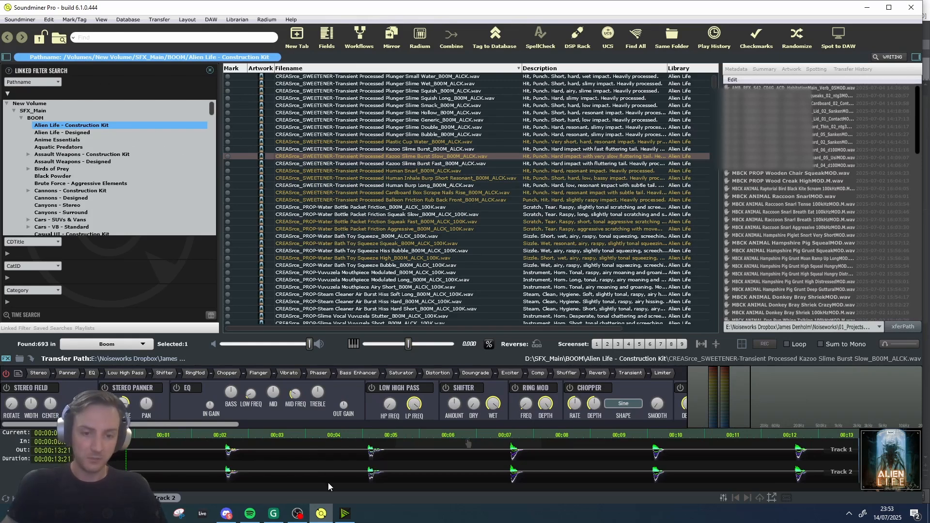
click(322, 513)
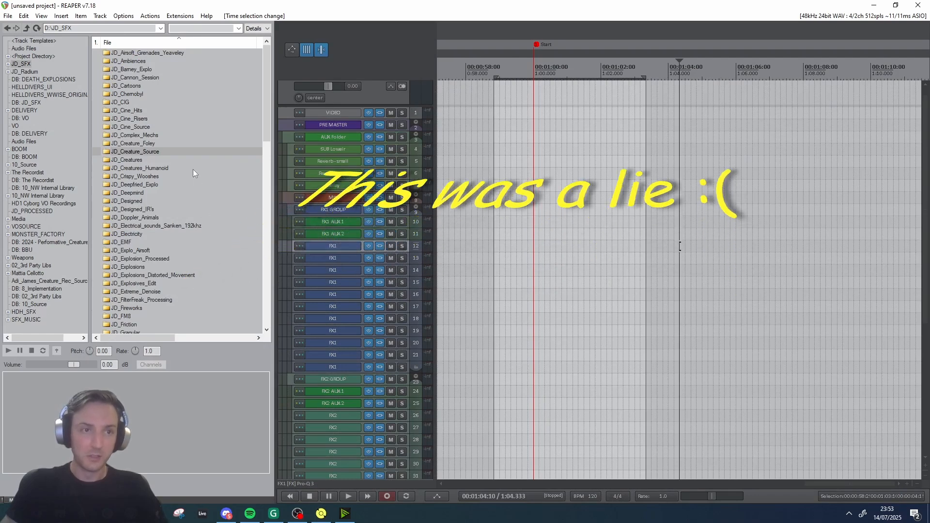
click(19, 150)
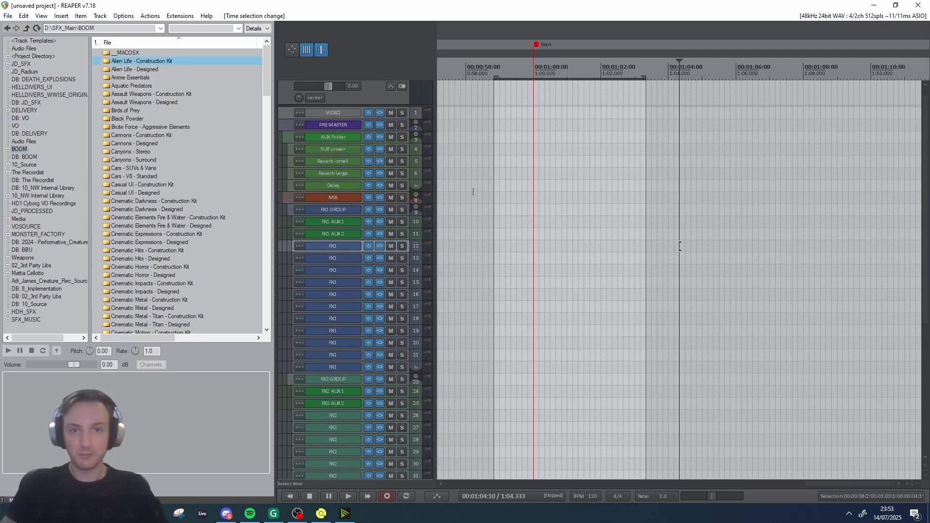
click(497, 173)
click(589, 186)
scroll(650, 184, down, 1)
drag(662, 186, 606, 194)
scroll(626, 196, up, 3)
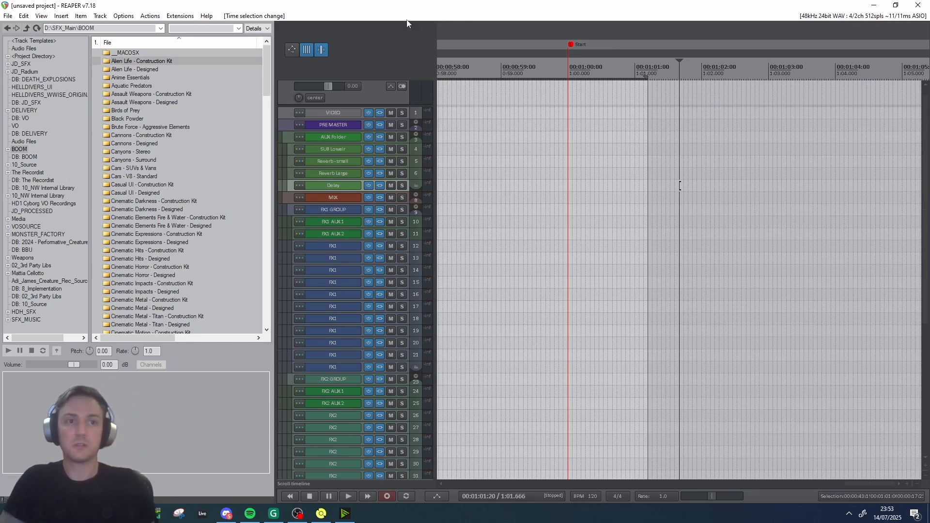
Open the "Alien Life - Construction Kit" folder and widen the media browser so the file names have more room.
click(148, 60)
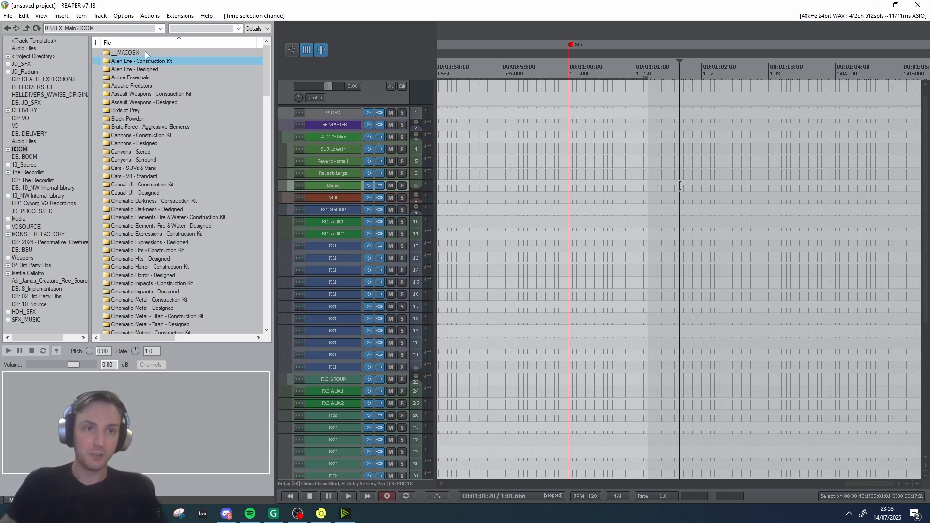
double_click(147, 61)
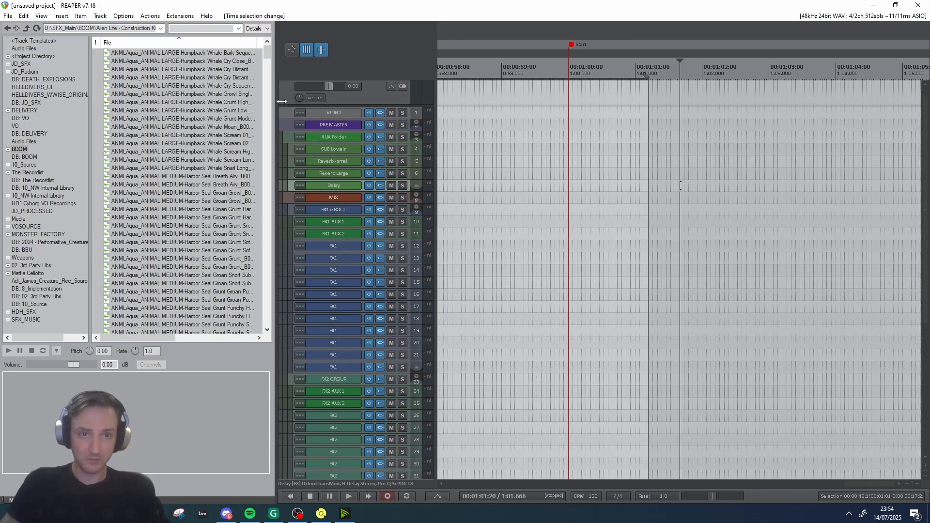
drag(282, 101, 325, 101)
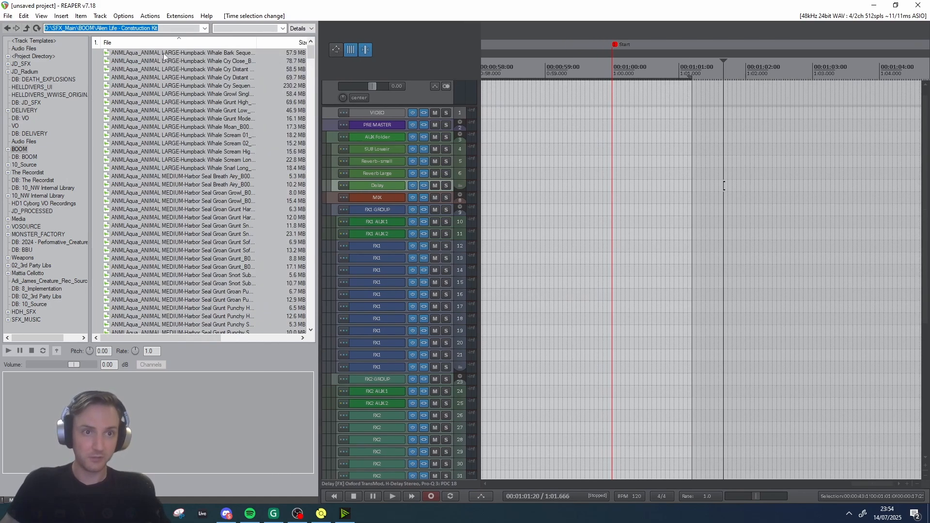
Preview assorted animal recordings in the folder, including humpback whale, donkey, camel, koala and Tasmanian devil, and browse on through the bird files.
click(190, 133)
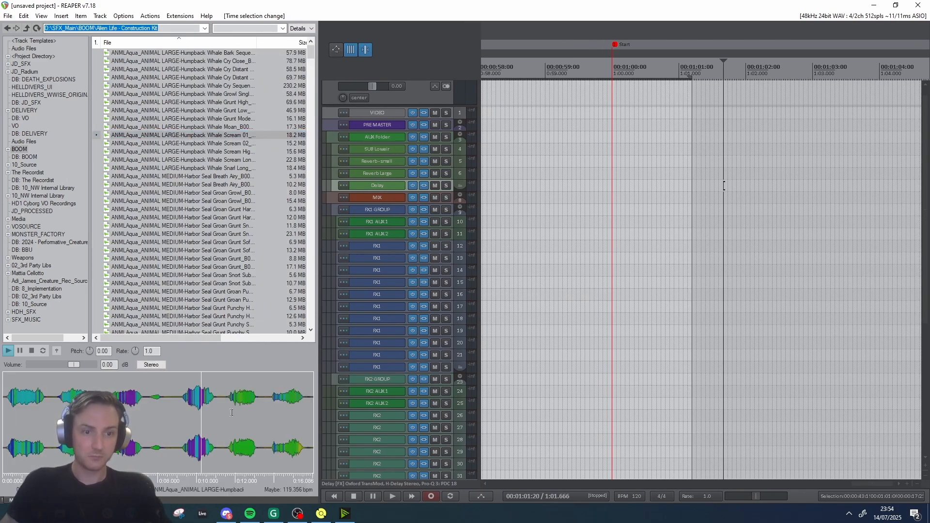
scroll(219, 204, down, 10)
click(184, 176)
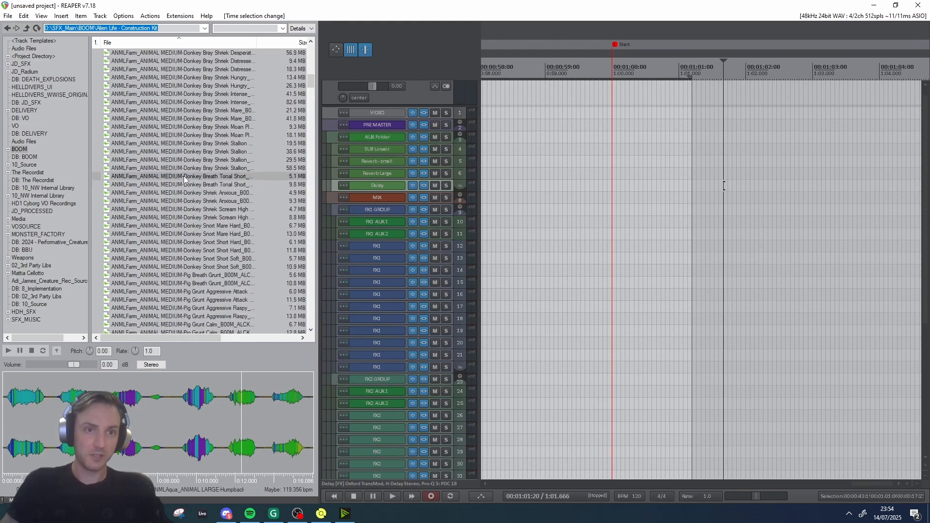
click(185, 102)
scroll(186, 204, down, 20)
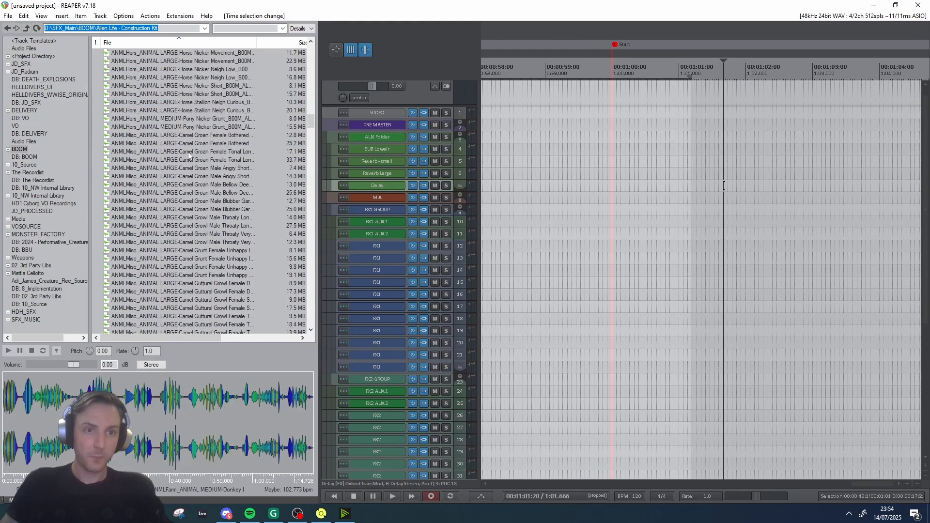
click(189, 144)
scroll(192, 193, down, 20)
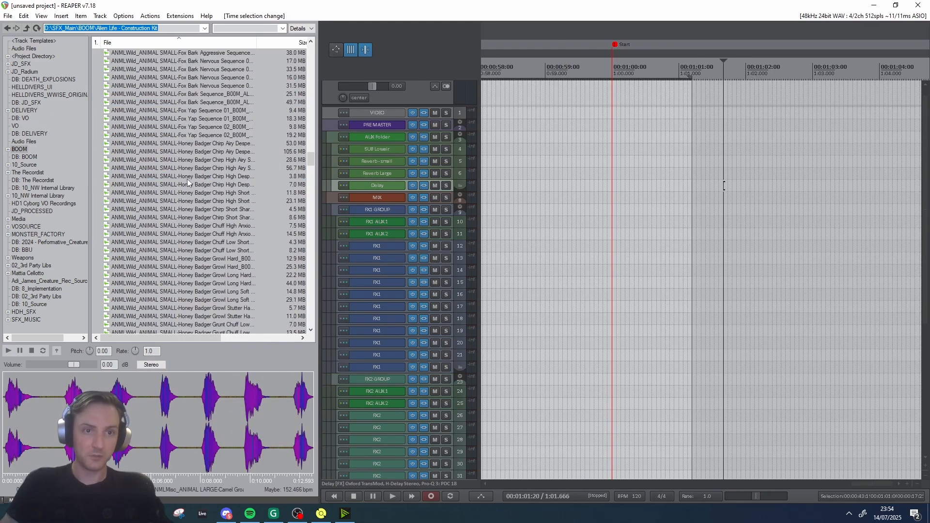
scroll(179, 204, down, 10)
click(190, 135)
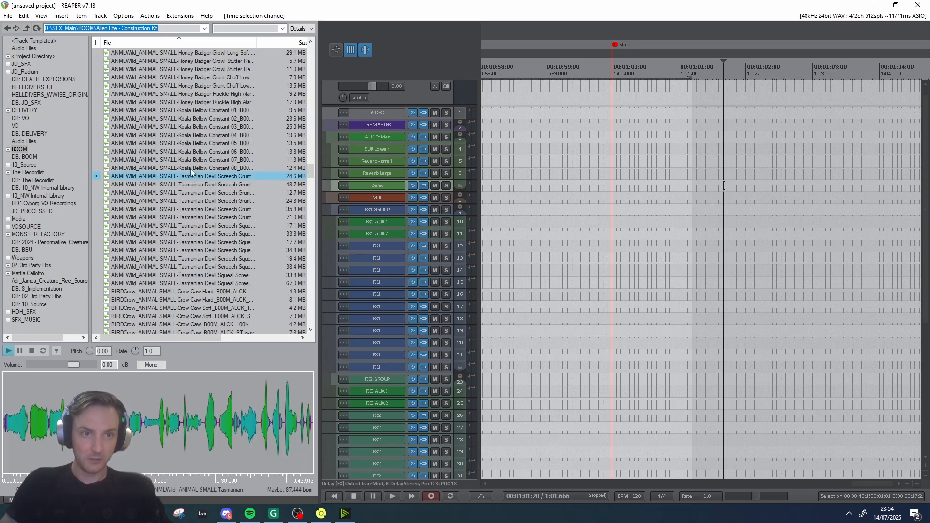
scroll(184, 169, down, 15)
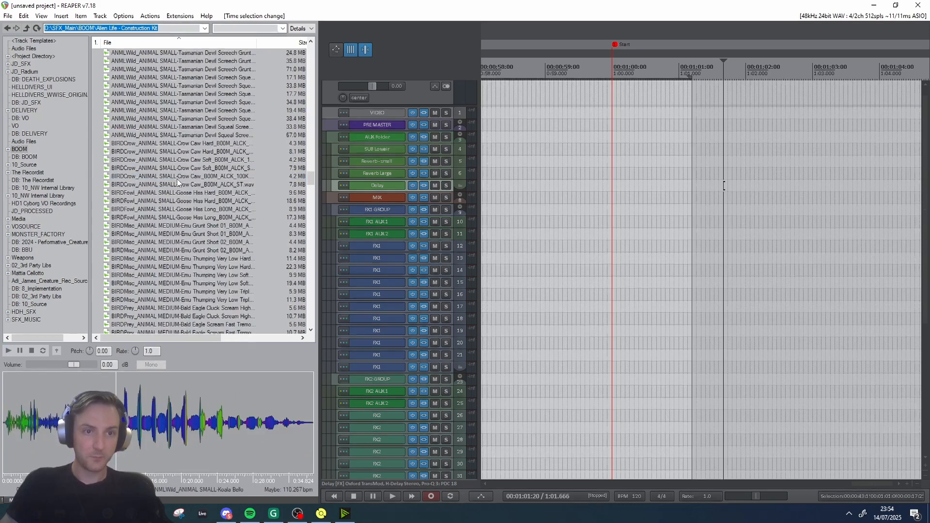
scroll(175, 191, down, 10)
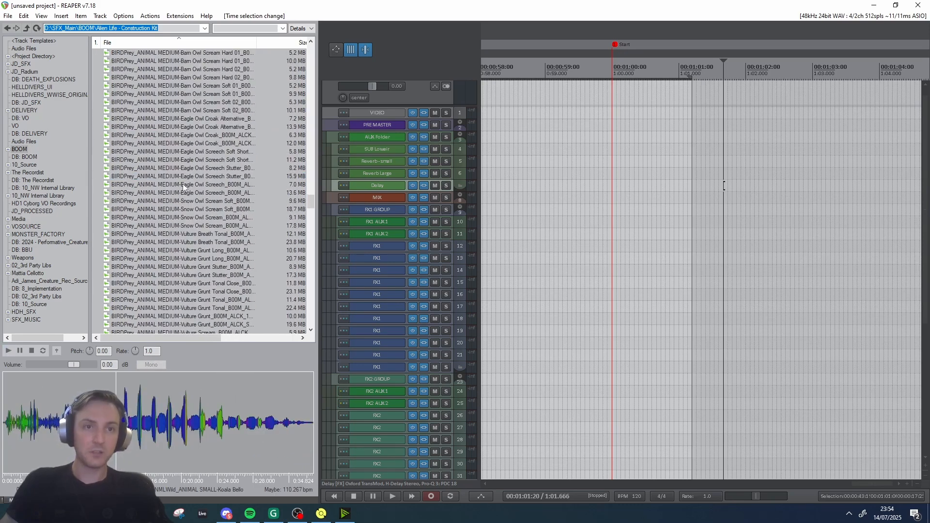
scroll(194, 227, down, 8)
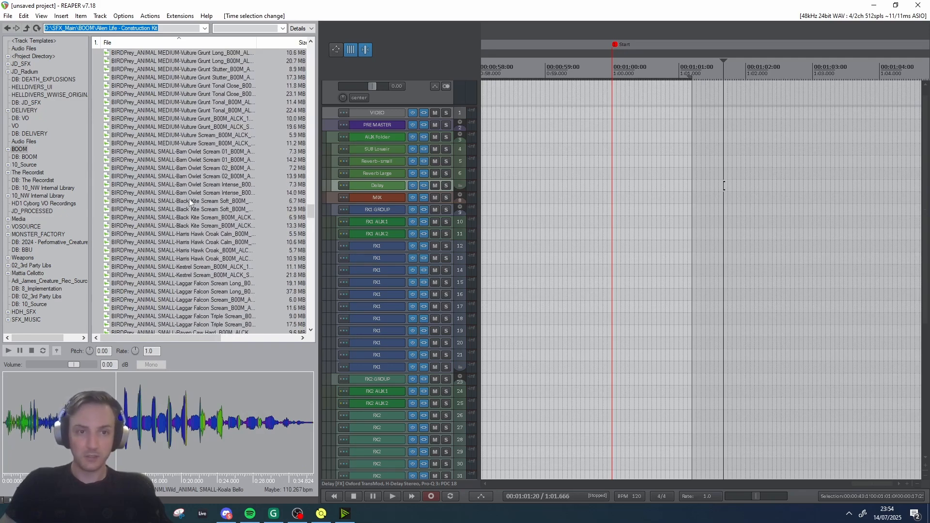
Preview the Camel Guttural Male Growl Breath recording and insert one of its growls on FX1 track 14.
scroll(189, 199, up, 20)
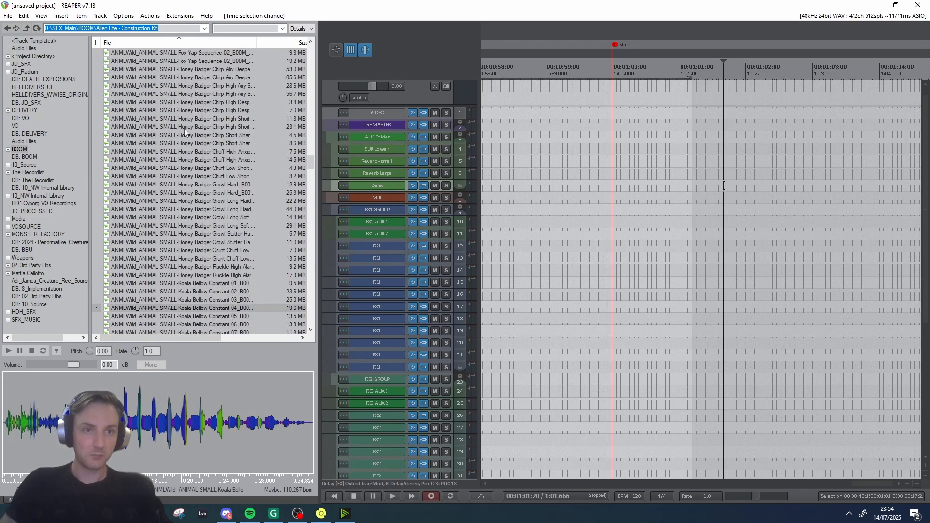
scroll(167, 179, up, 15)
click(195, 151)
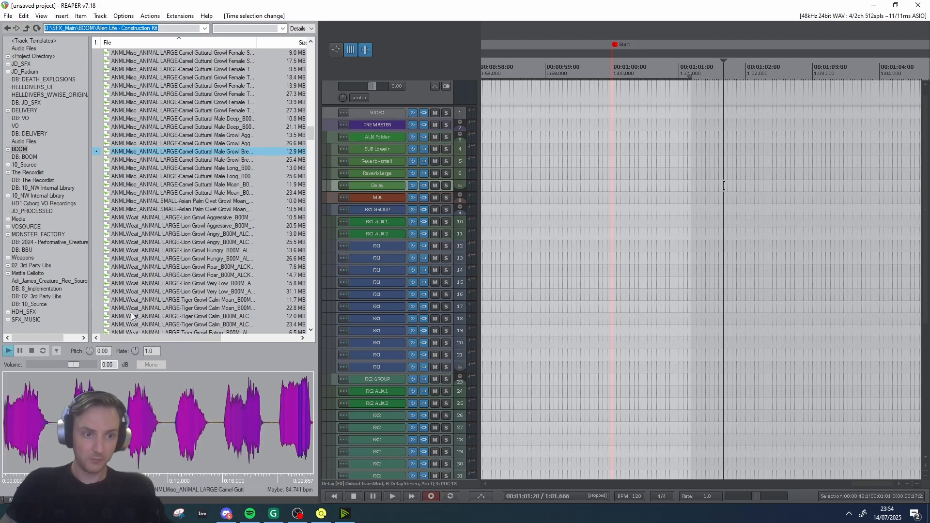
drag(170, 151, 724, 252)
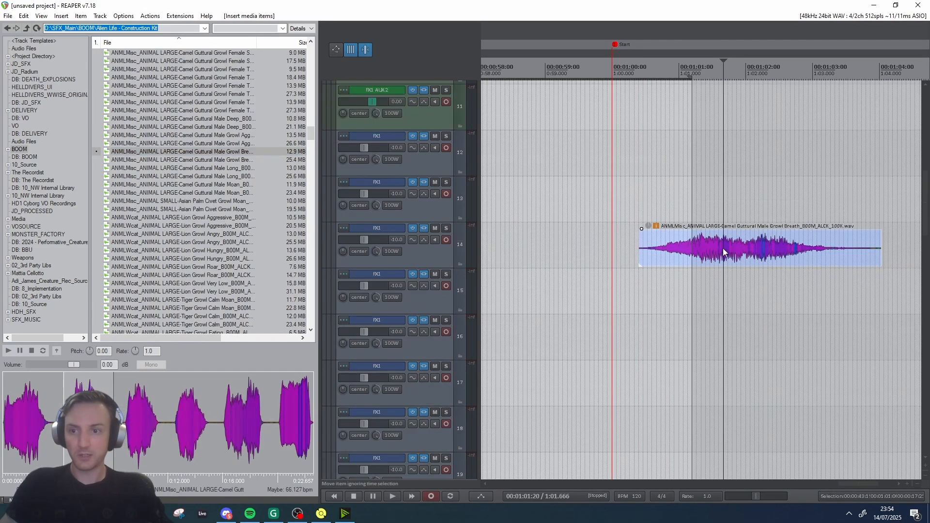
click(723, 252)
Stretch the camel growl item to a play rate of 0.680, play it back and move it slightly earlier.
drag(882, 250, 929, 250)
click(804, 249)
click(671, 252)
key(space)
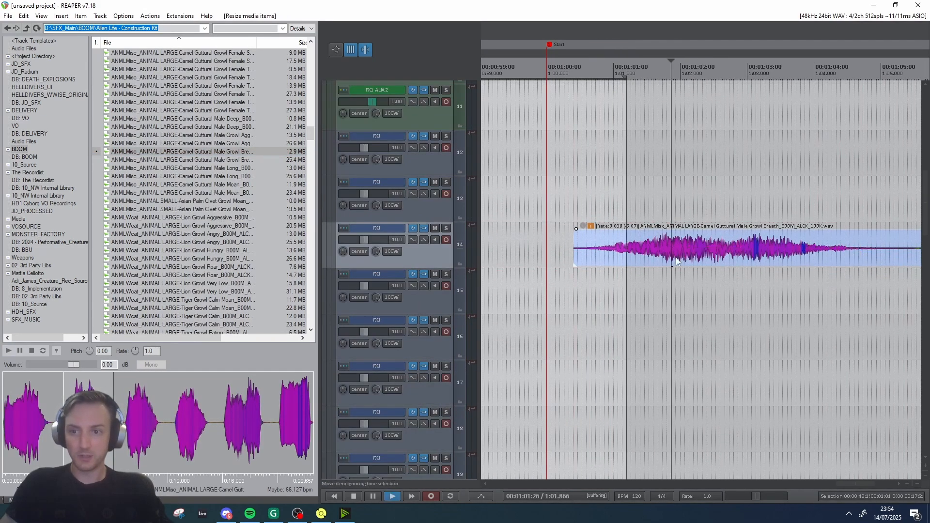
key(space)
drag(697, 254, 649, 249)
Open the Pro-Q 3 equalizer on track 14, play the growl through it and close the effect window.
click(420, 230)
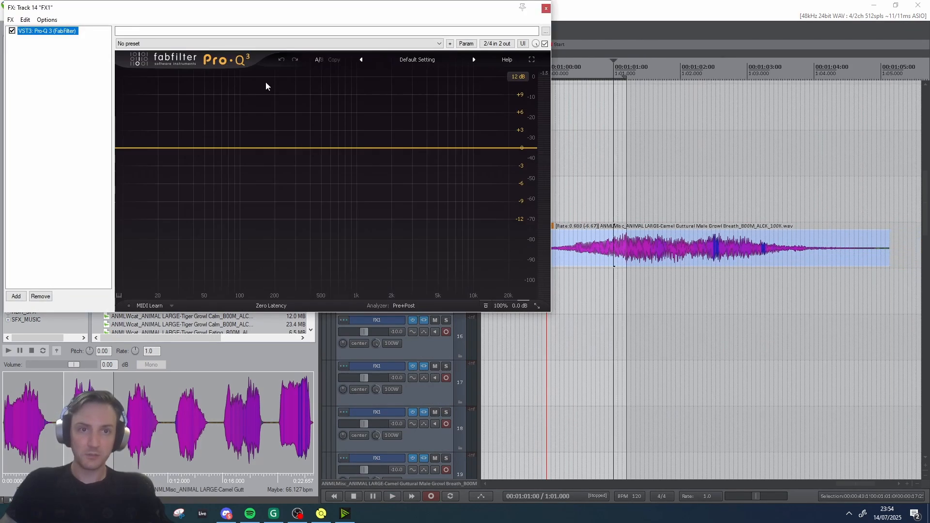
click(609, 265)
click(600, 264)
key(space)
key(space)
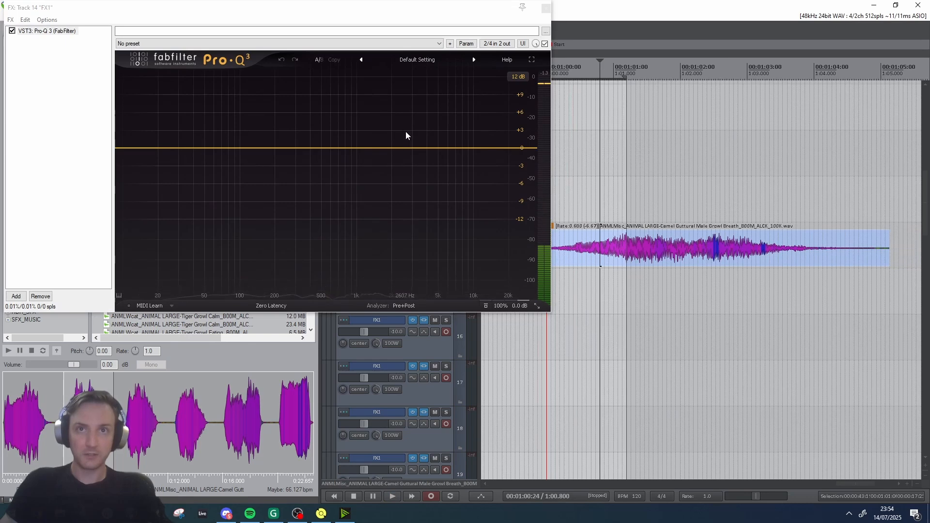
click(546, 9)
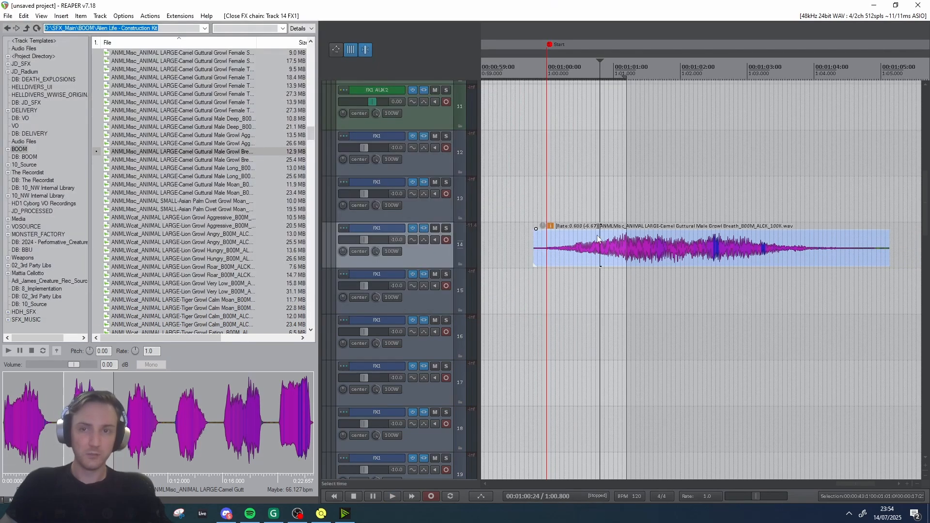
Delete the stretched camel growl item from track 14.
click(630, 244)
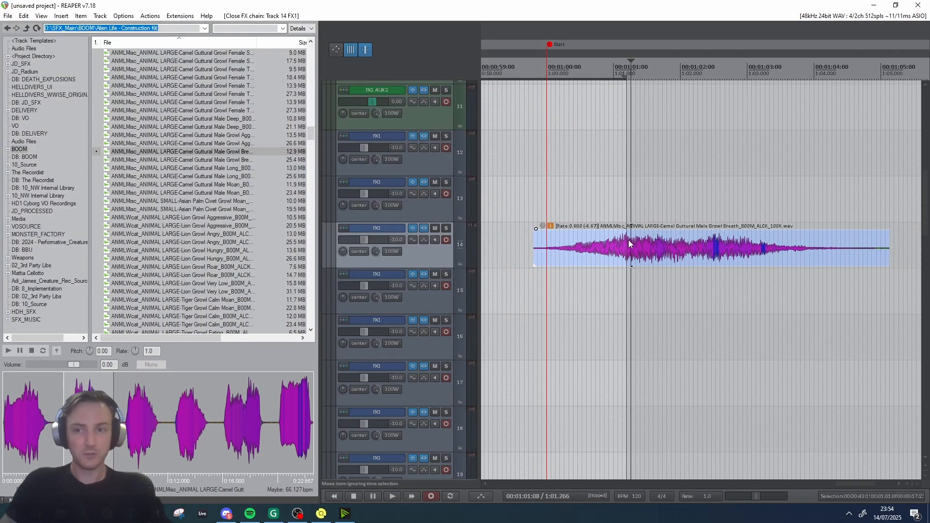
key(Delete)
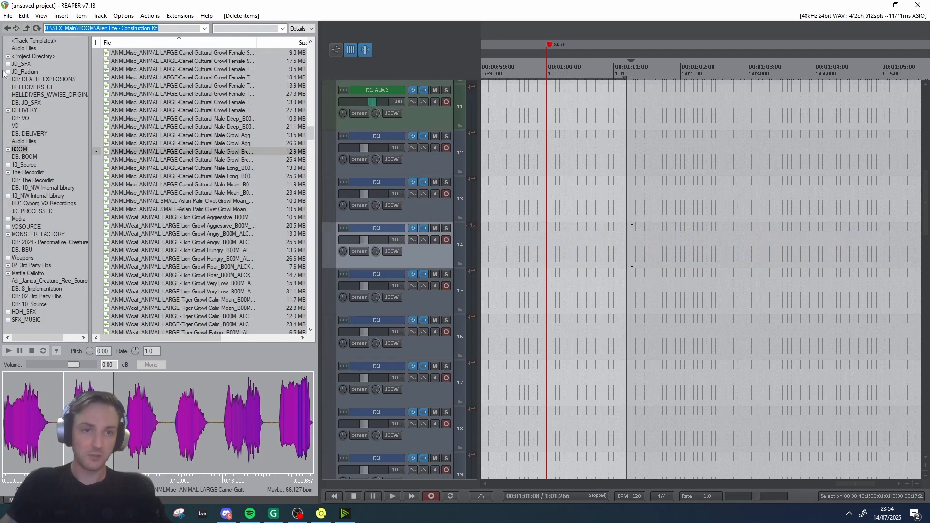
Find the small-animal recordings in the folder and preview a Tasmanian Devil Screech Grunt file.
scroll(201, 150, down, 10)
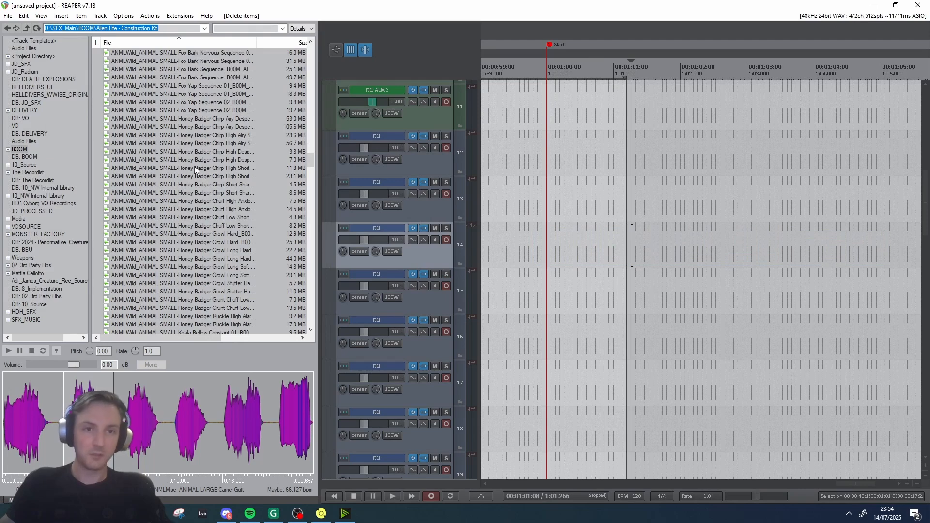
scroll(188, 164, down, 10)
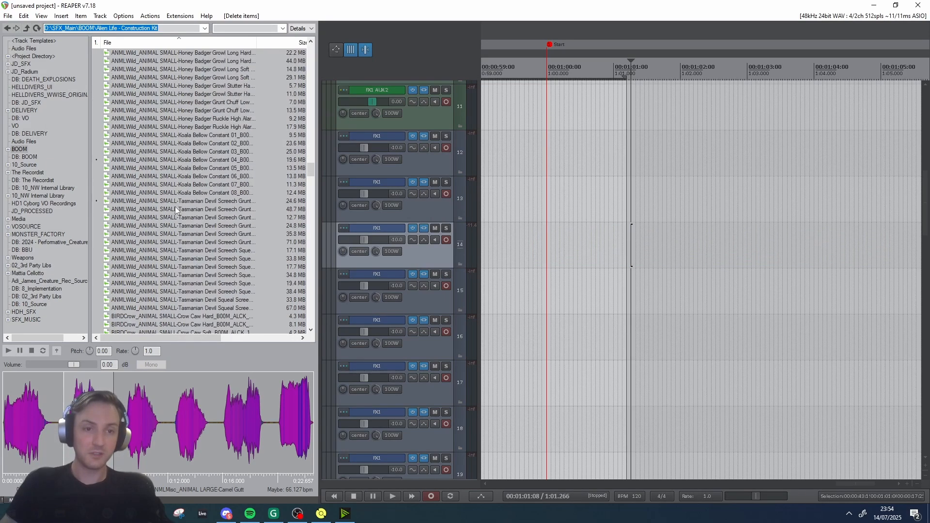
click(207, 144)
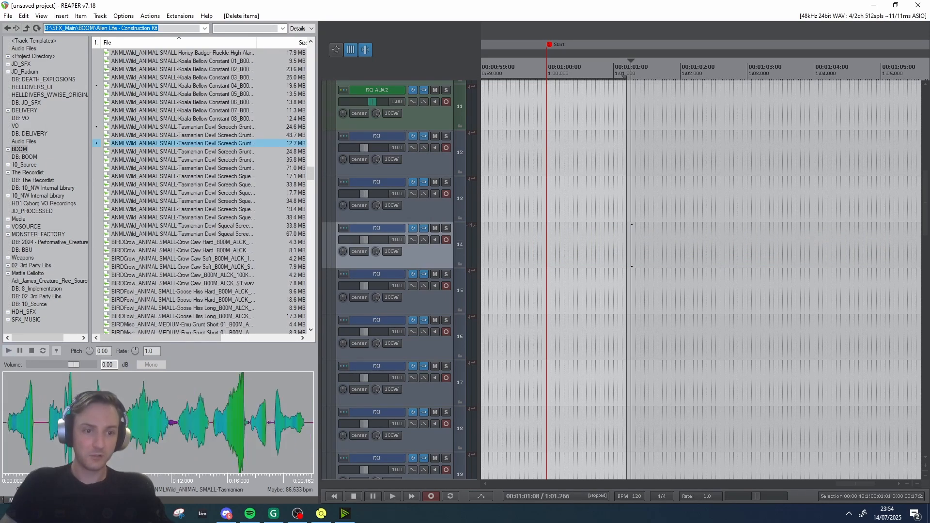
Browse to the CREASrce prop recordings and preview the Cardboard Box Scrape Knife Circle file.
scroll(187, 236, down, 15)
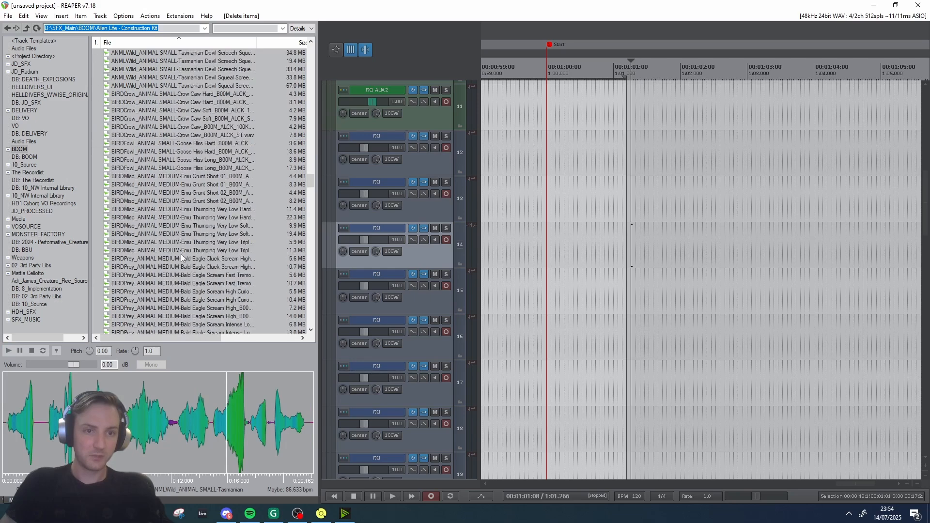
scroll(188, 193, down, 2)
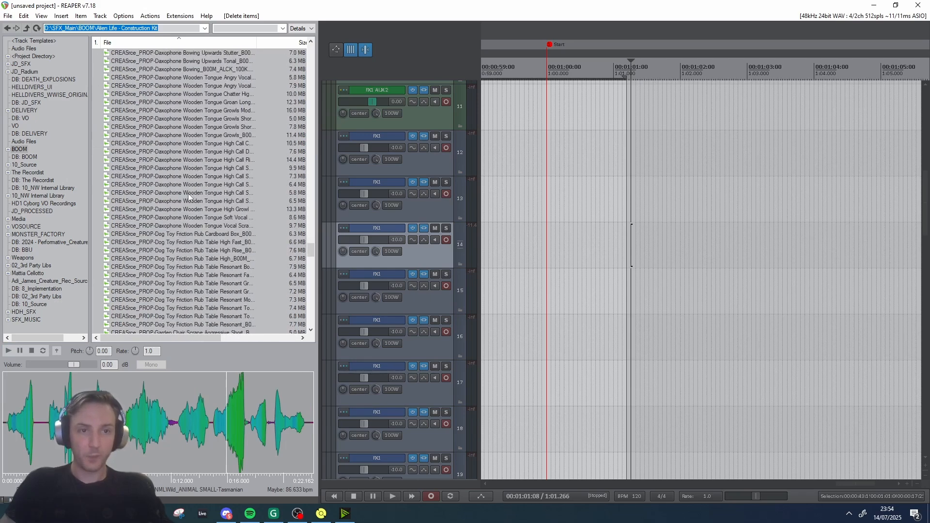
scroll(194, 194, up, 2)
scroll(189, 194, up, 9)
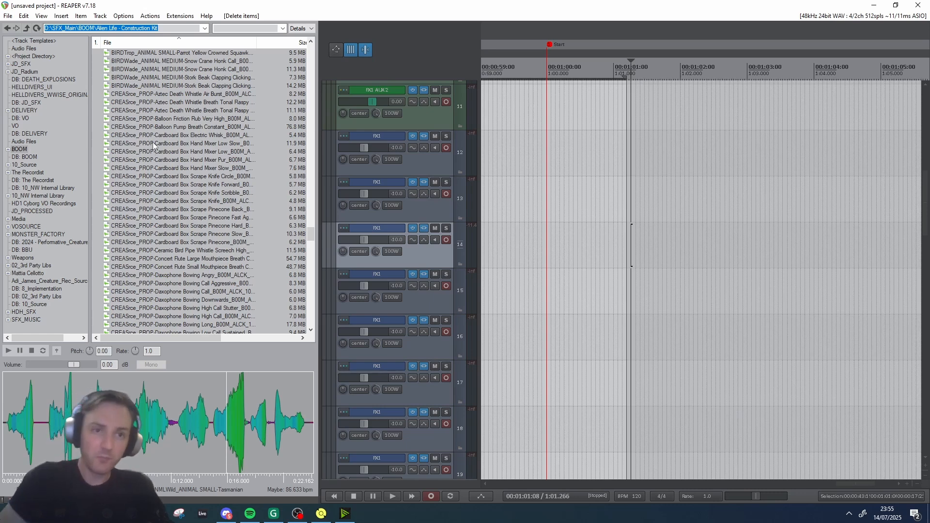
click(217, 176)
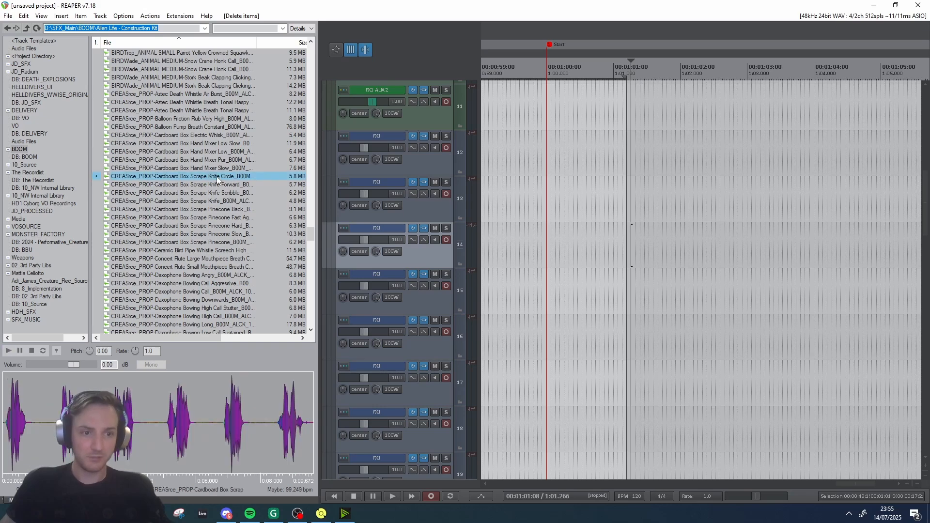
Preview the Daxophone prop recordings, including Wooden Tongue High Call, Wooden Tongue Growls Short and Bowing.
scroll(217, 176, down, 10)
scroll(207, 198, down, 1)
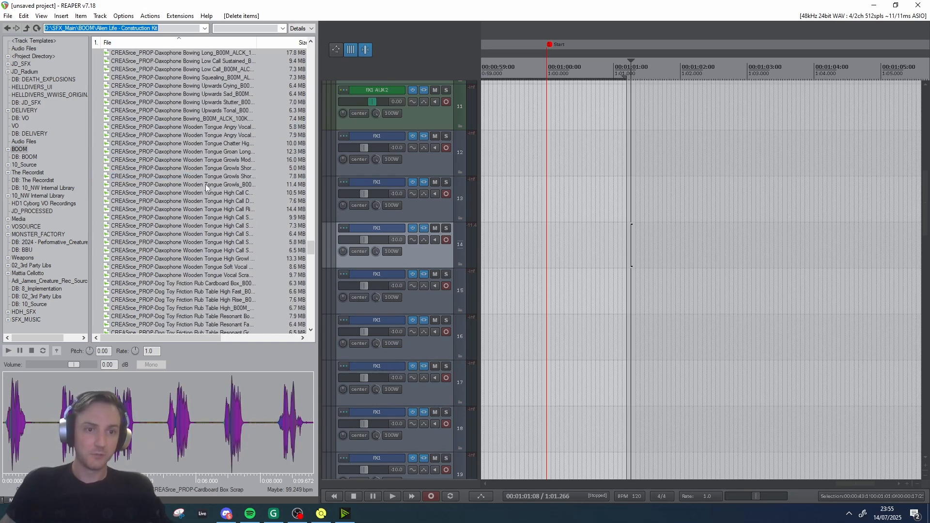
scroll(206, 186, down, 8)
scroll(189, 106, up, 4)
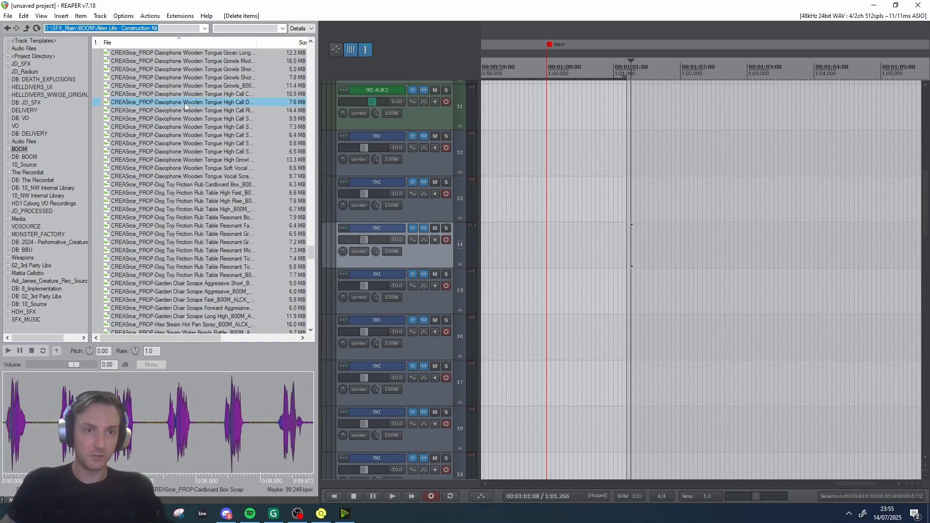
click(185, 103)
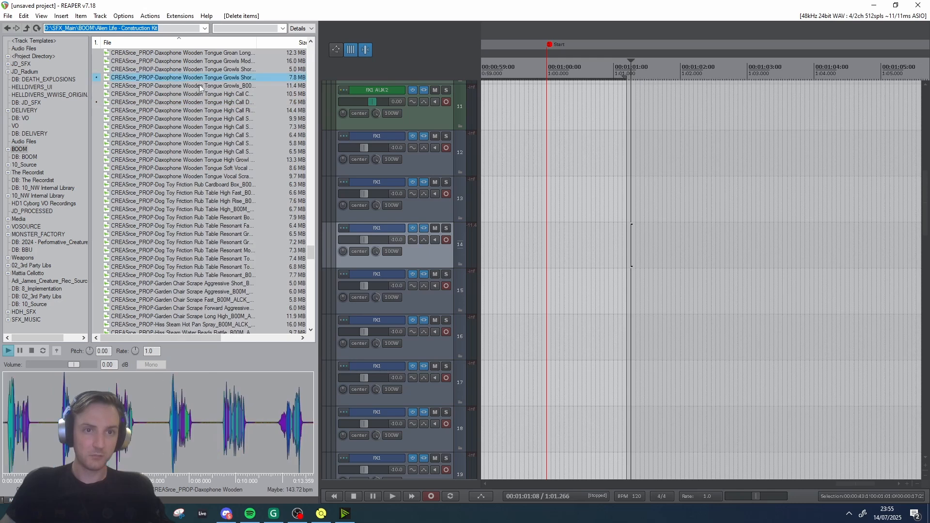
scroll(199, 84, up, 3)
click(185, 110)
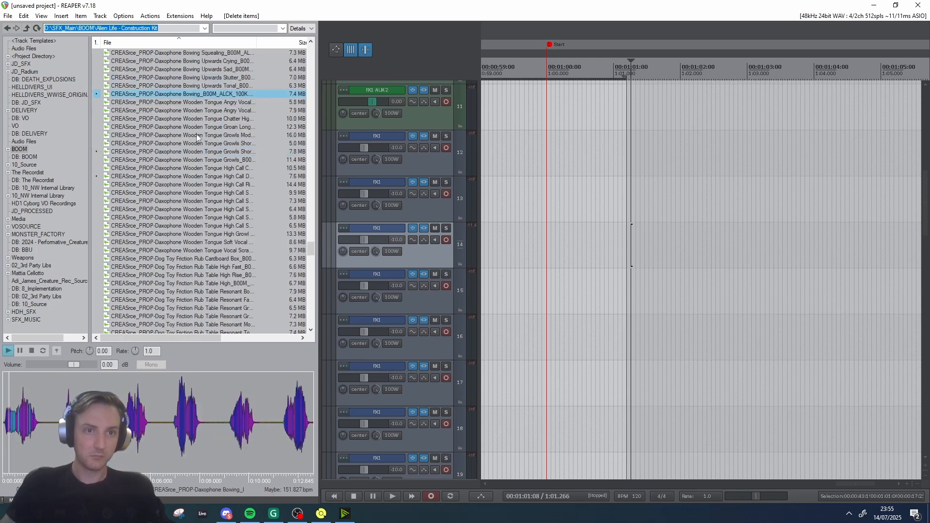
Preview a Daxophone Wooden Tongue High Call recording and the Hiss Steam Water Beads Scream and Rattle recordings.
click(194, 164)
scroll(194, 164, down, 3)
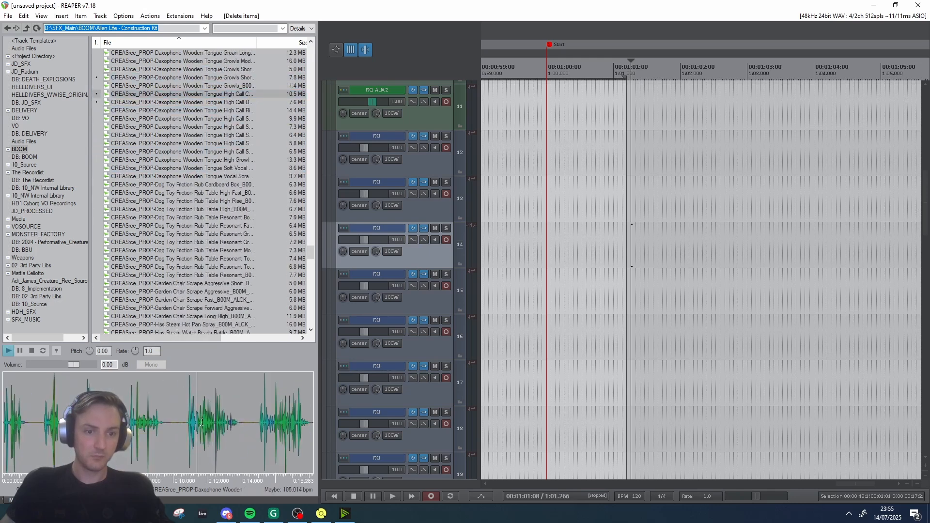
scroll(198, 208, down, 1)
scroll(197, 209, down, 7)
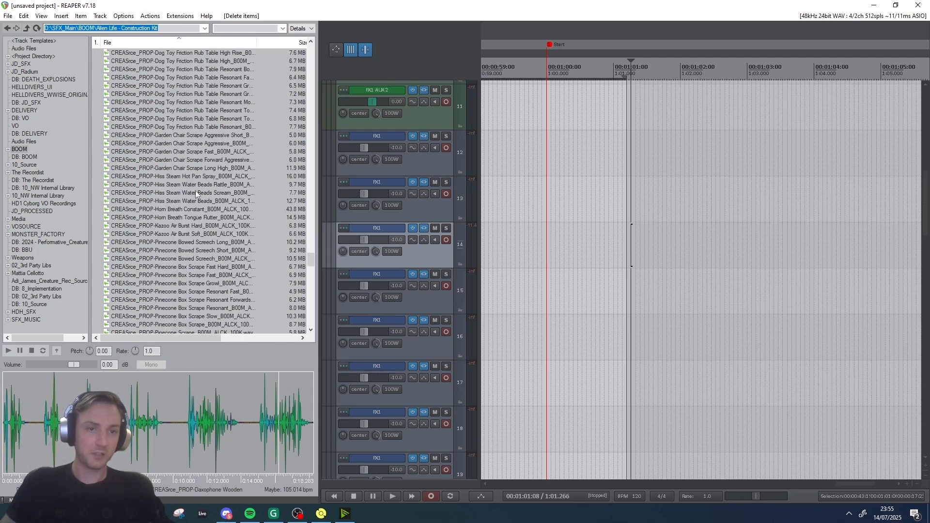
click(193, 144)
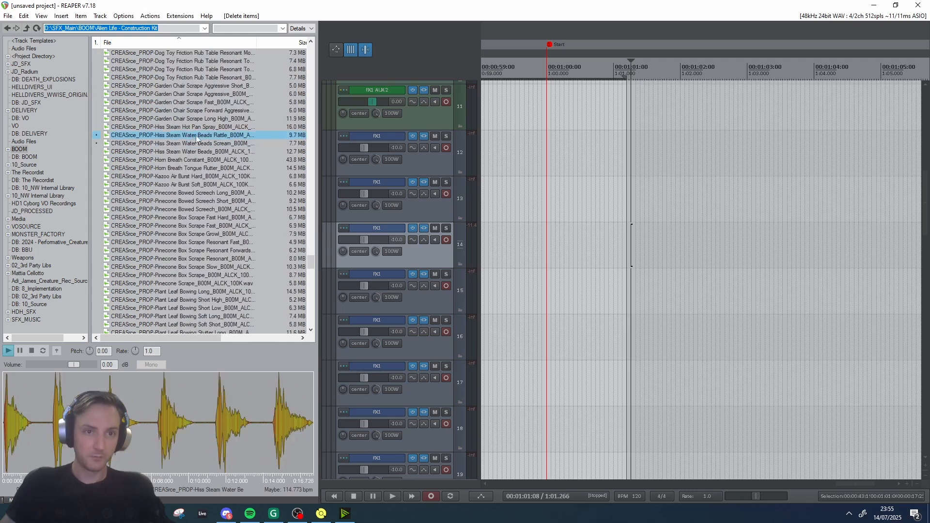
click(197, 136)
Preview the Pinecone Bowed Screech Long, Plant Leaf Bowing Long, and Pinecone Box Scrape Resonant recordings.
scroll(195, 145, down, 3)
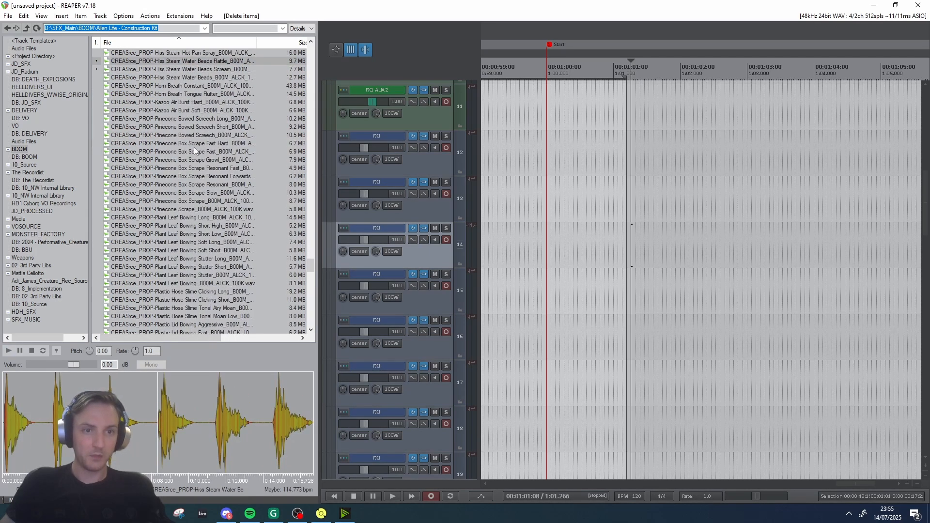
click(184, 119)
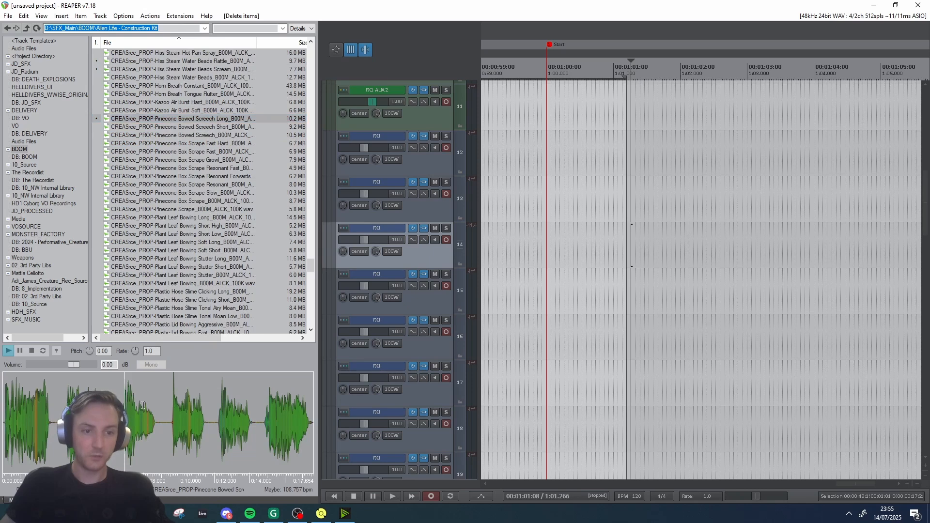
click(181, 217)
click(185, 177)
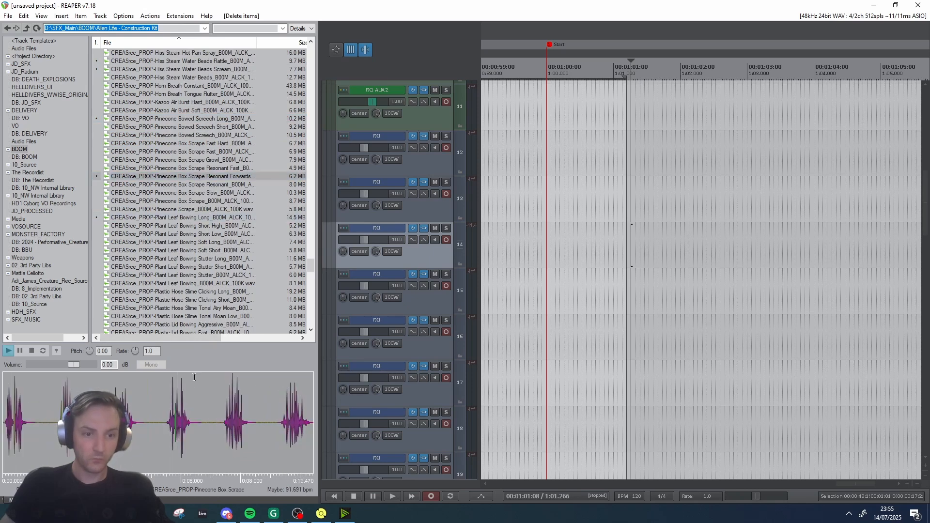
click(187, 184)
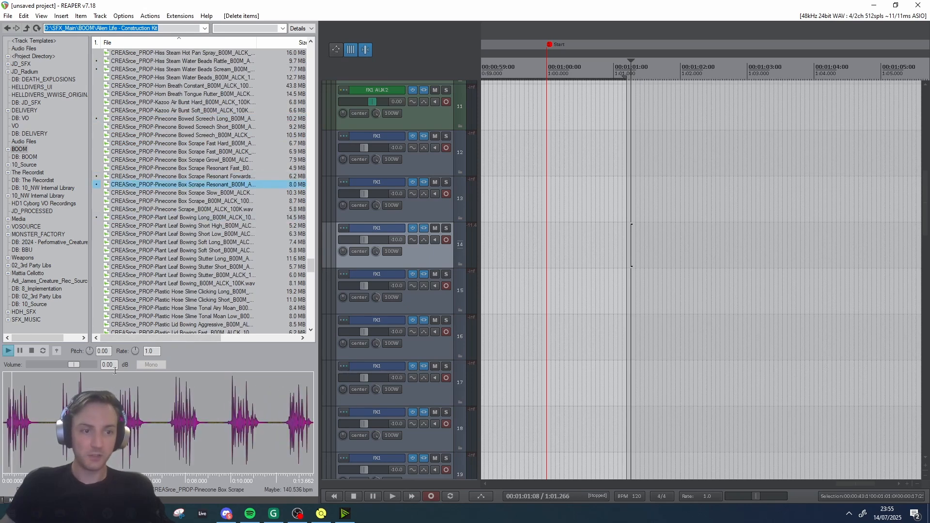
click(170, 420)
click(171, 421)
key(space)
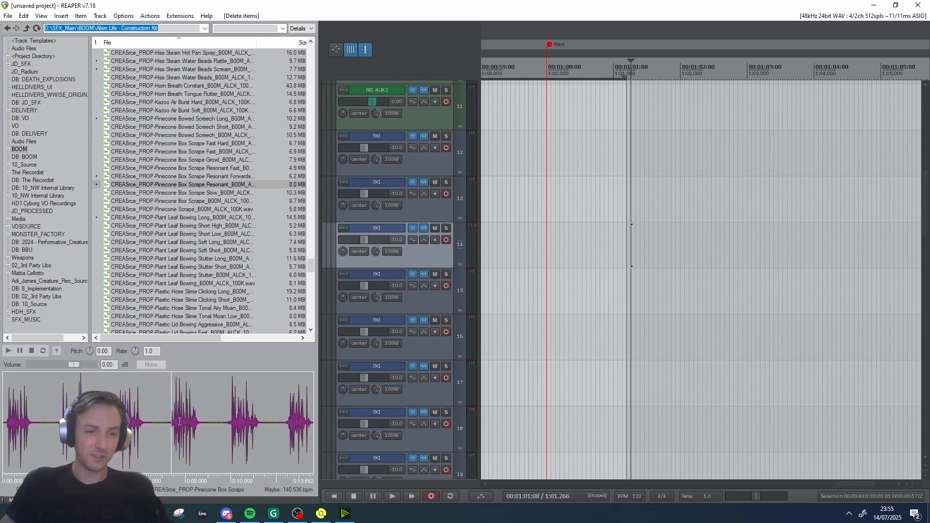
Preview the Plant Leaf Bowing Stutter, Plastic Lid Bowing Aggressive, Stutter and Squeaky, and Plastic Stand Bowing Tonal recordings.
click(189, 275)
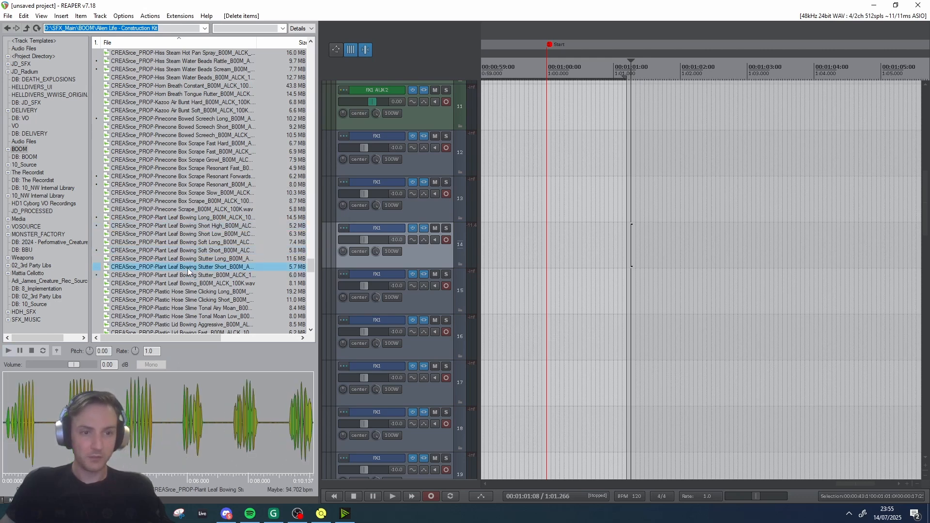
click(189, 267)
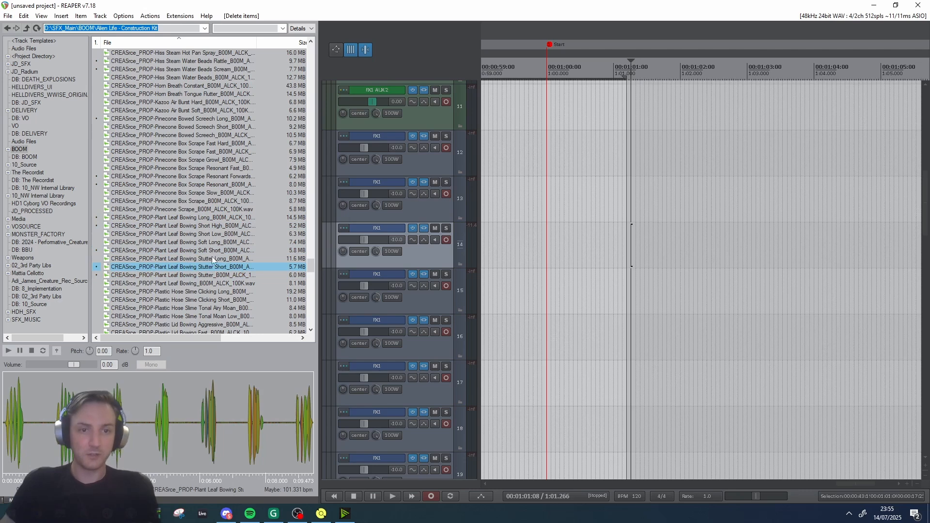
scroll(203, 228, down, 4)
click(198, 226)
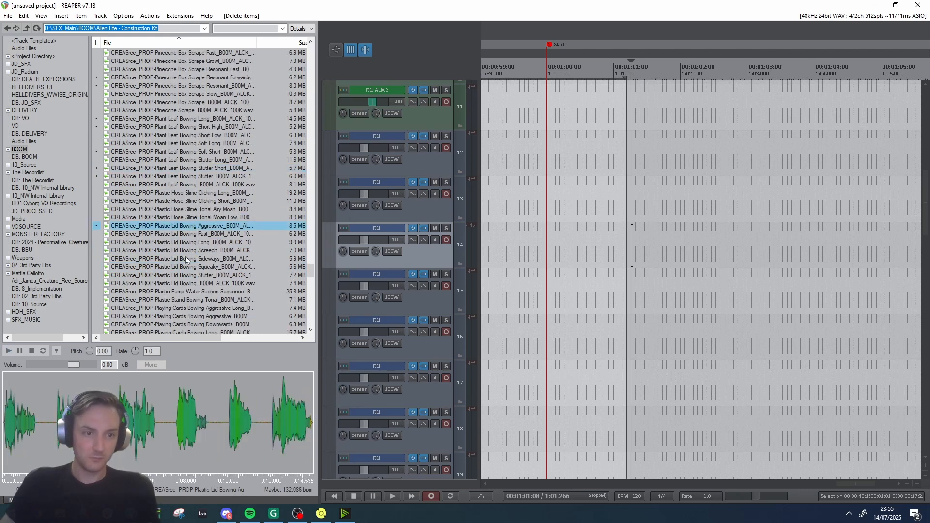
scroll(197, 242, down, 2)
click(198, 250)
click(201, 227)
click(200, 218)
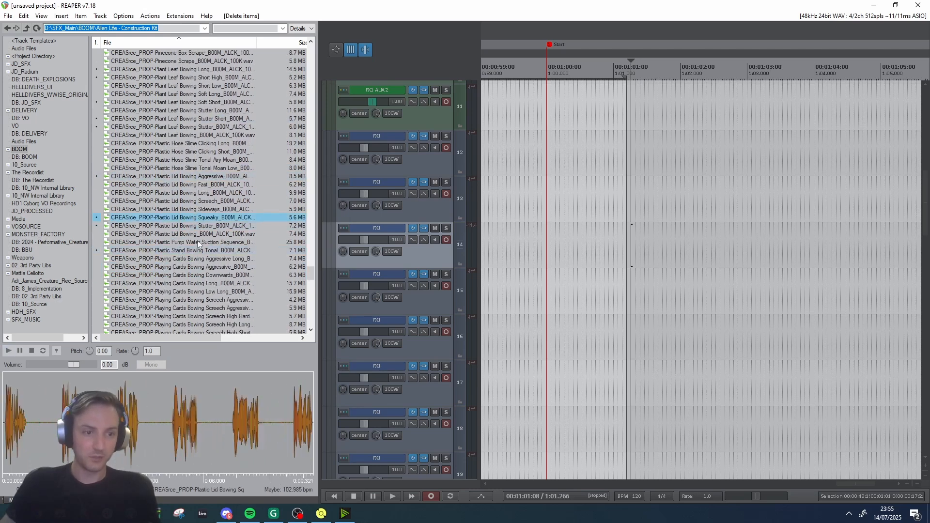
Preview the Playing Cards Bowing Low Long, Playing Cards Bowing Aggressive Long, and Plastic Pump Water Suction Sequence recordings.
scroll(198, 240, down, 2)
click(197, 242)
click(198, 210)
click(198, 194)
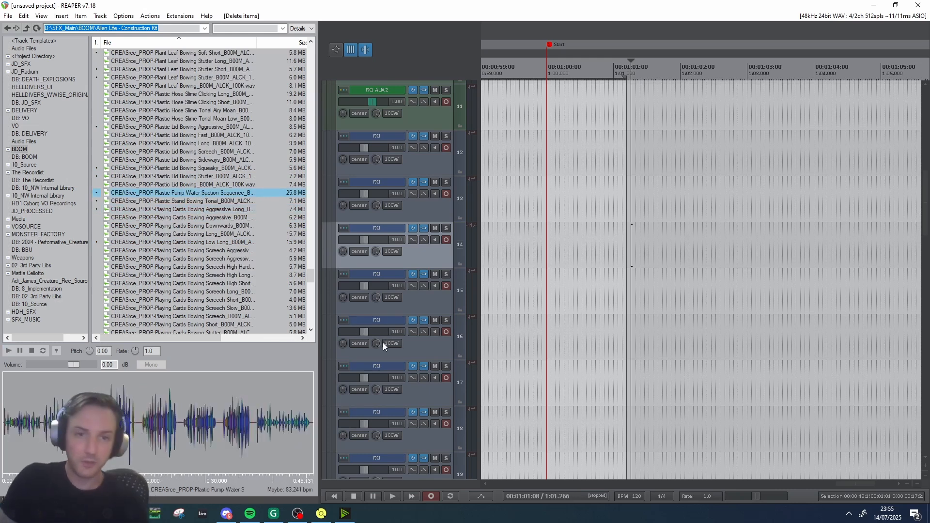
Narrow the media browser and set a time selection from the Start marker to about 00:01:01:04.
drag(529, 190, 538, 189)
scroll(581, 187, down, 2)
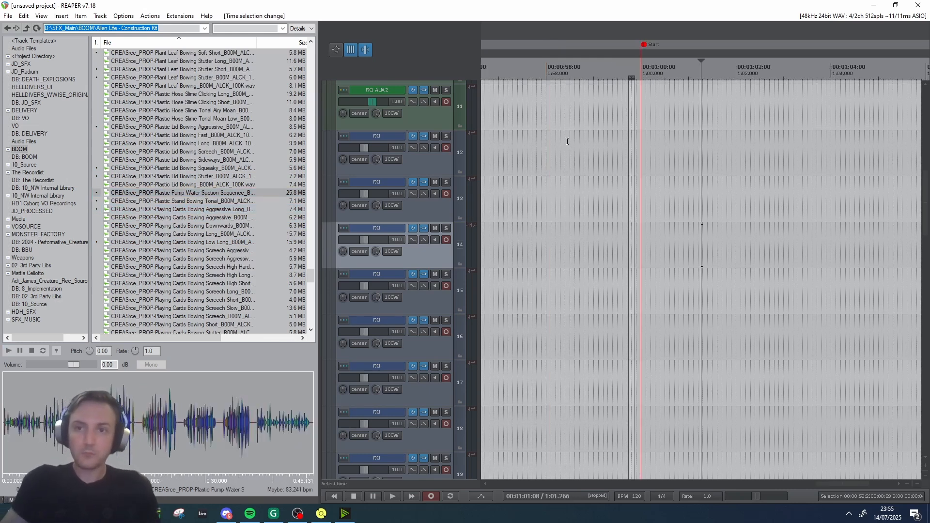
click(703, 169)
scroll(696, 170, up, 2)
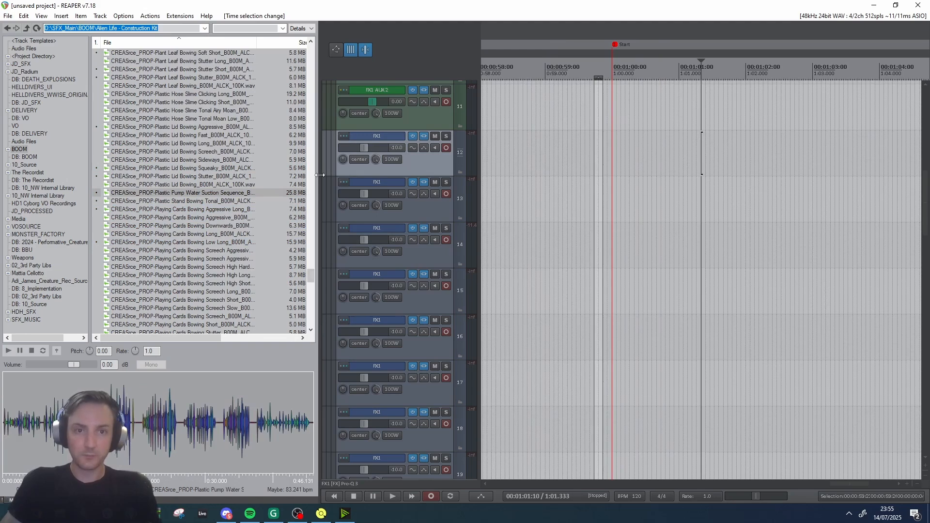
drag(319, 175, 293, 175)
scroll(407, 186, up, 2)
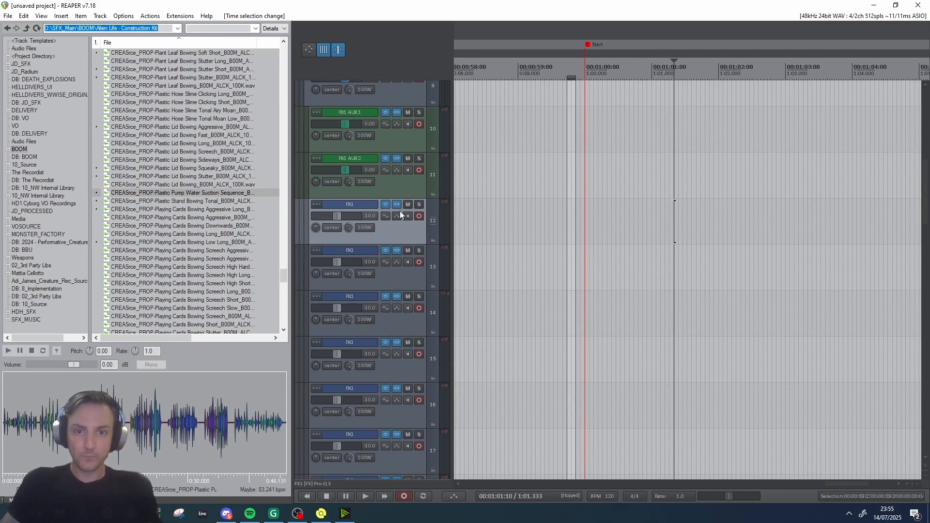
drag(589, 193, 673, 187)
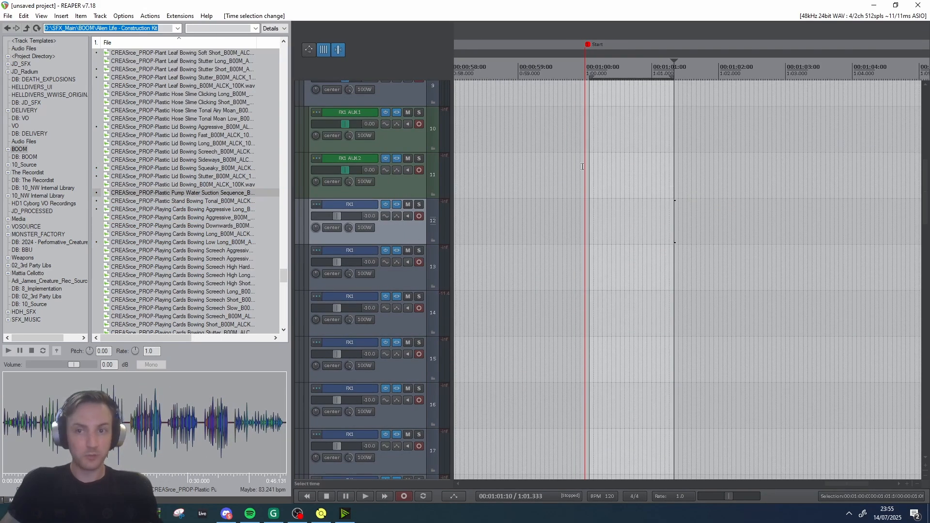
drag(583, 167, 661, 170)
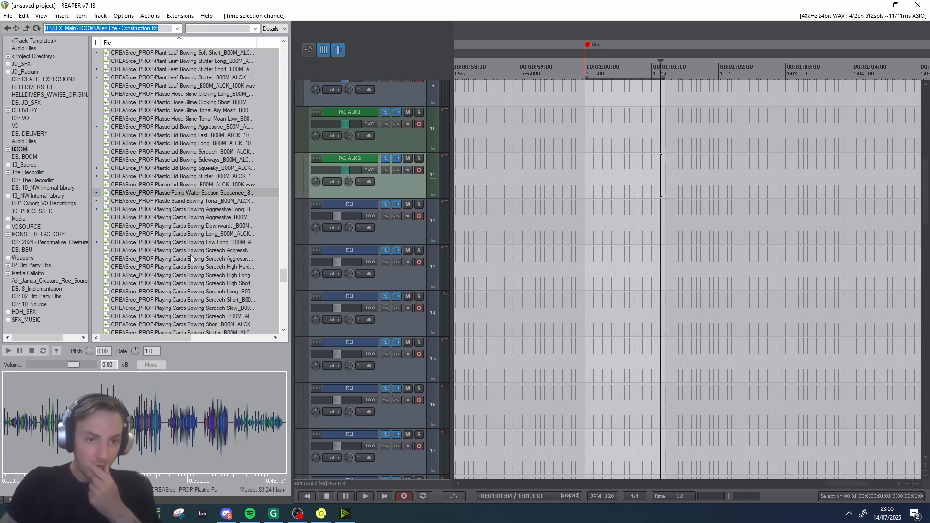
Place a section of the Playing Cards Bowing Aggressive Long recording on track 12 near the Start marker and trim it.
click(226, 220)
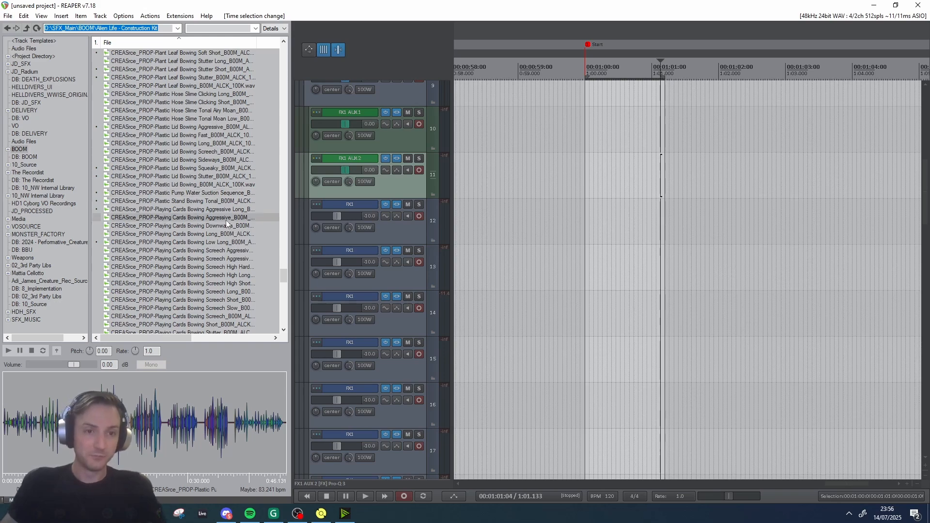
click(208, 209)
drag(153, 395, 661, 209)
key(s)
Place a section of the Plunger Resonant Table Groan Fast recording on track 13 from the Start marker.
scroll(197, 268, down, 5)
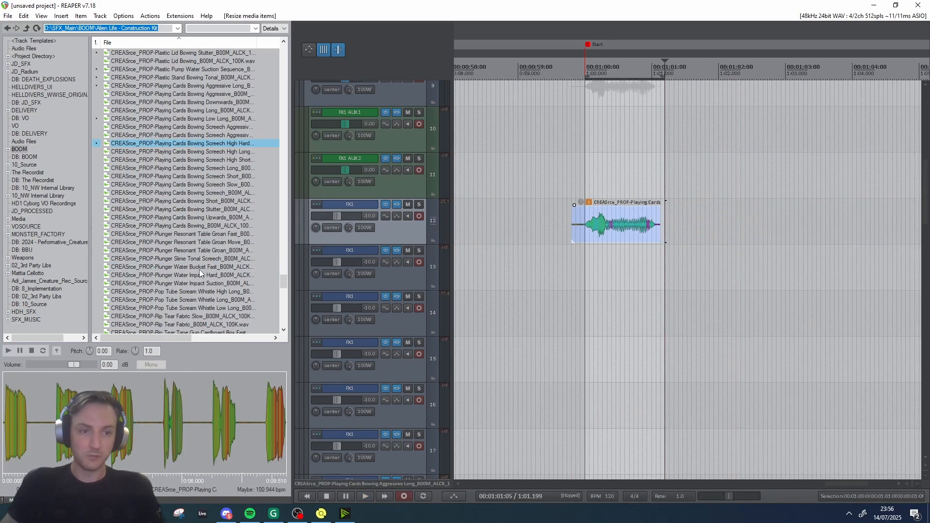
click(179, 234)
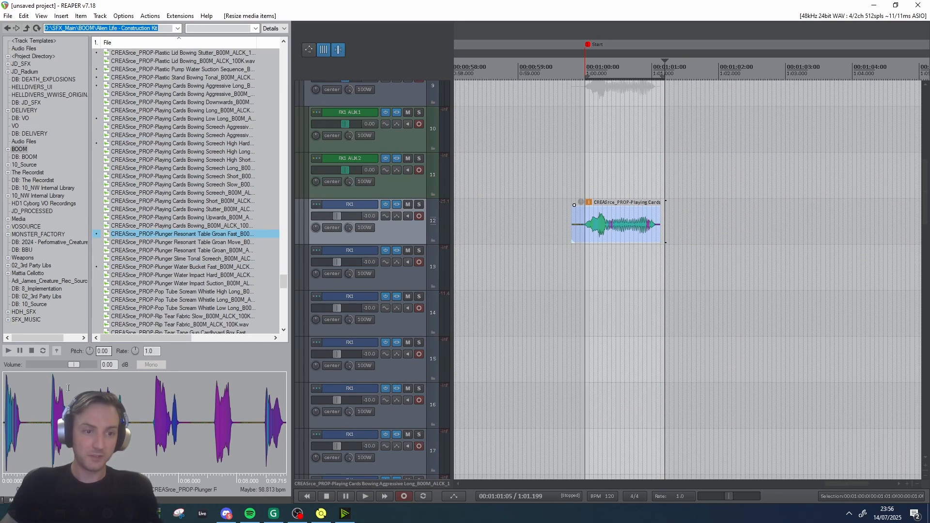
drag(69, 387, 629, 270)
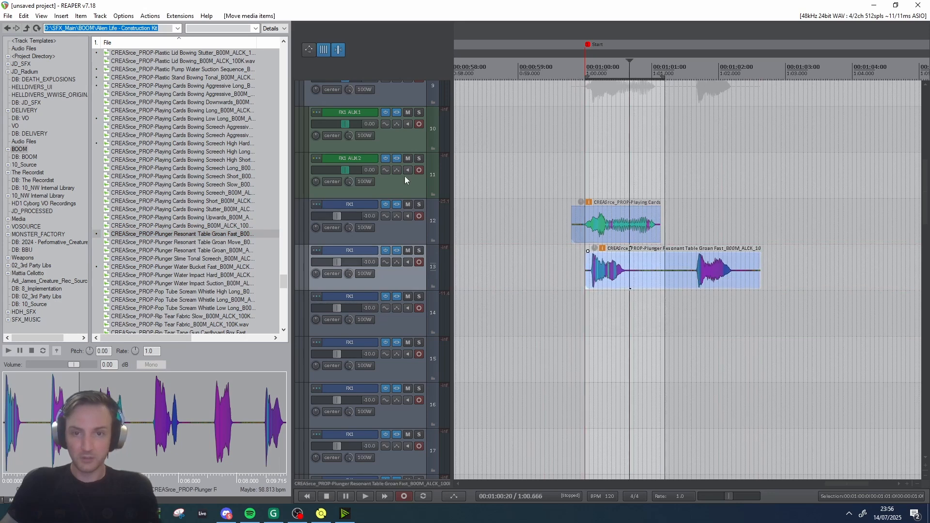
scroll(390, 179, up, 2)
Disable MMorph in the Morph track's FX chain and close the chain window.
click(402, 166)
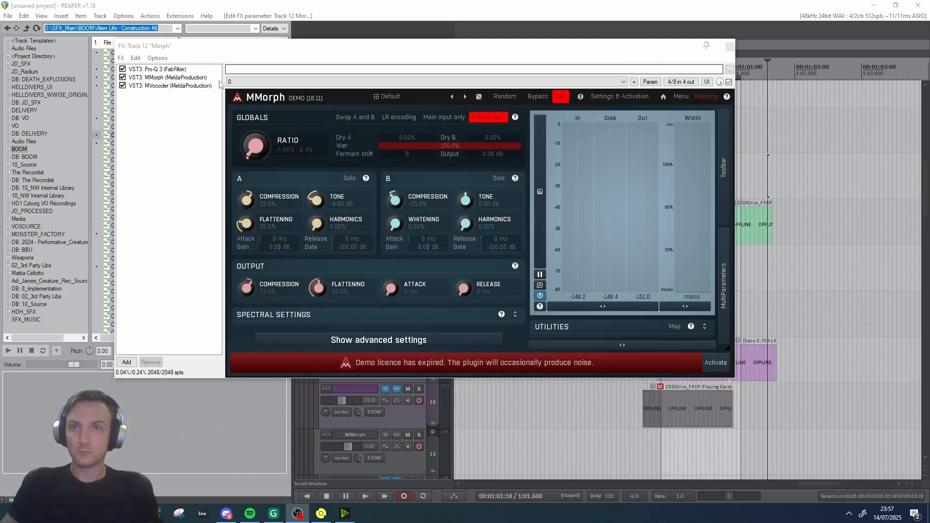
click(123, 78)
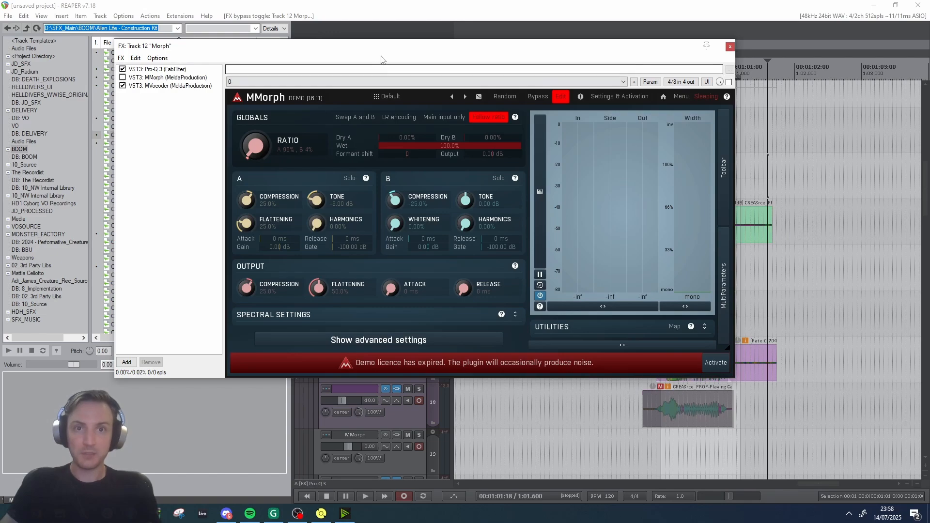
click(730, 47)
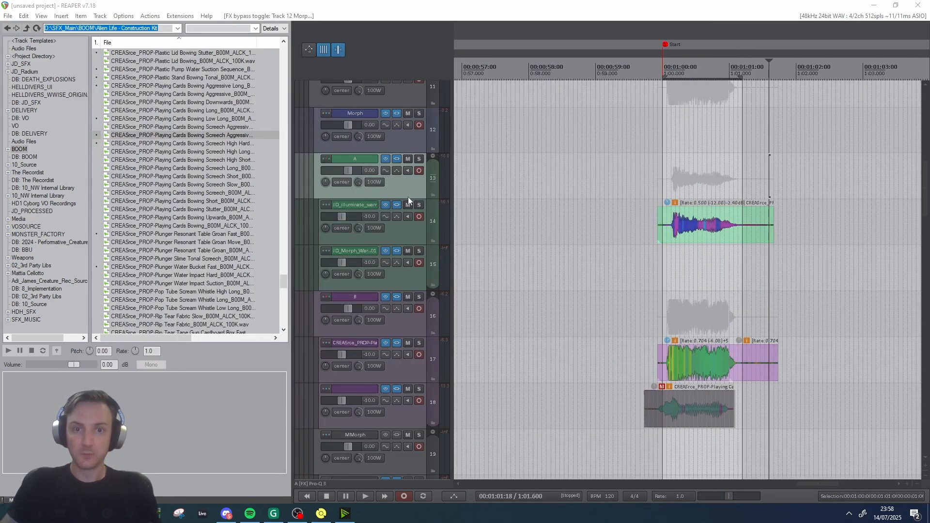
Reopen the Morph track's FX chain to show MMorph, and look over the A and B folder tracks below it.
scroll(383, 185, up, 1)
click(396, 153)
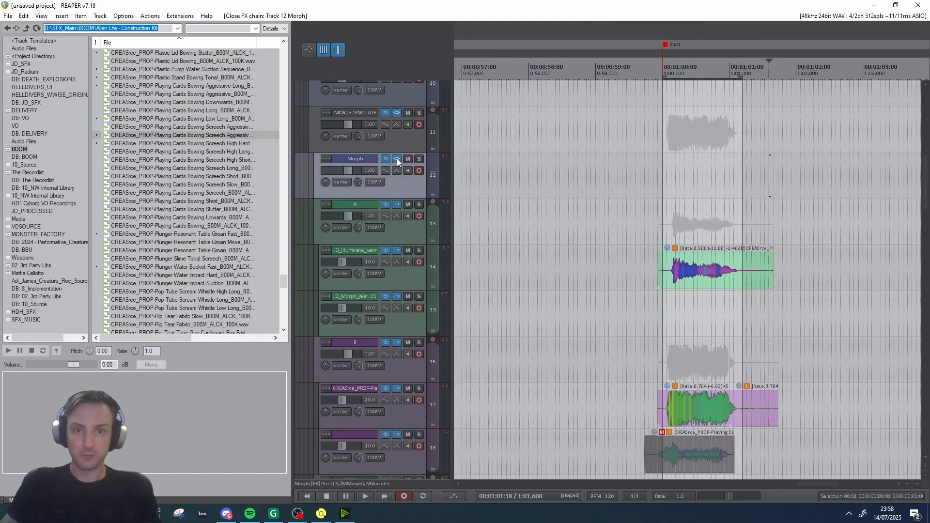
click(398, 159)
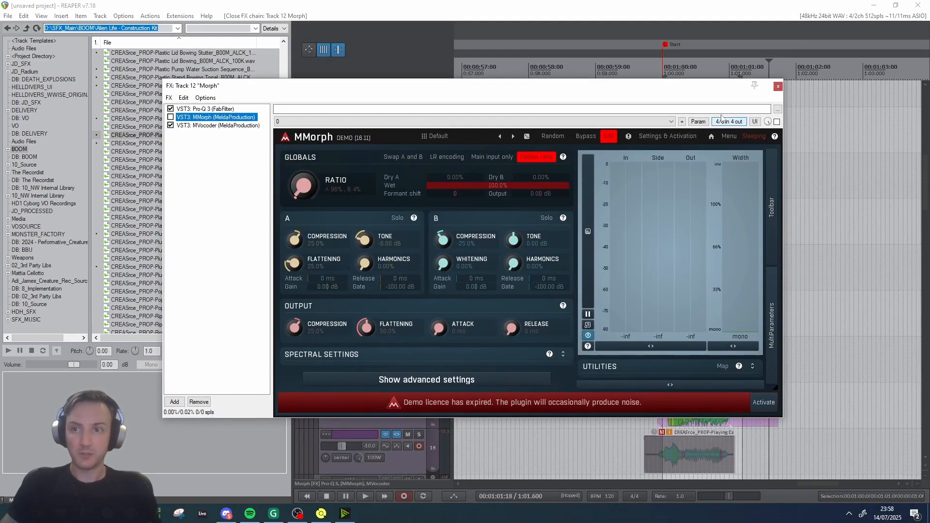
drag(720, 87, 770, 0)
click(403, 236)
scroll(394, 251, down, 1)
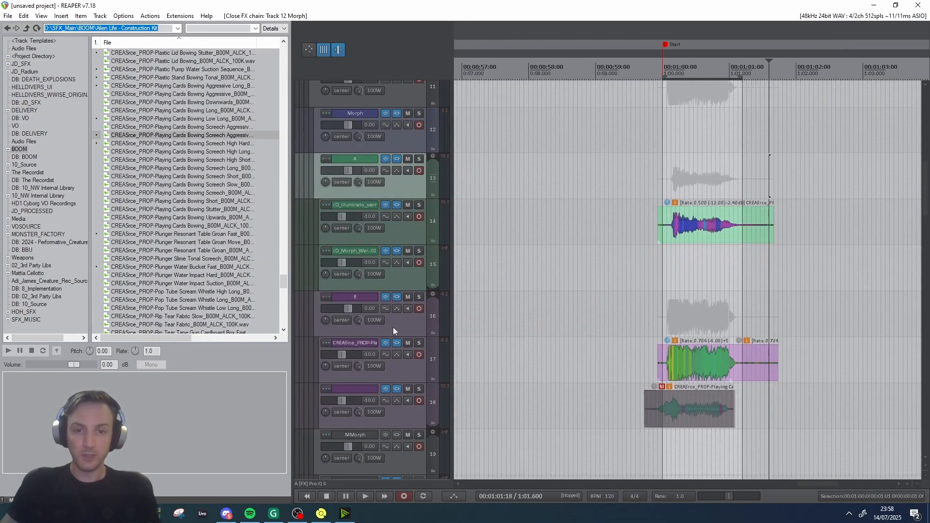
scroll(394, 327, down, 1)
Inspect MMorph's pin connector to see how track channels 1 to 4 feed its main and sidechain inputs.
drag(566, 0, 592, 120)
click(748, 153)
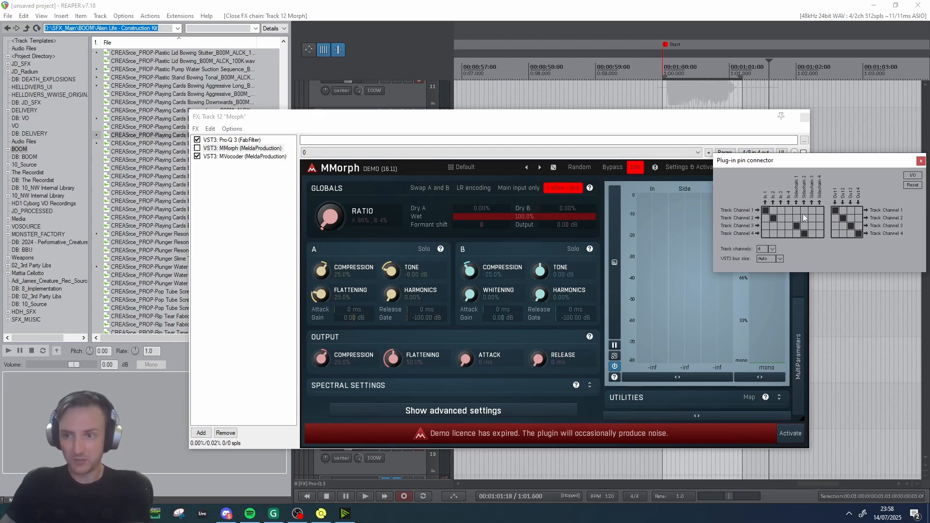
click(921, 160)
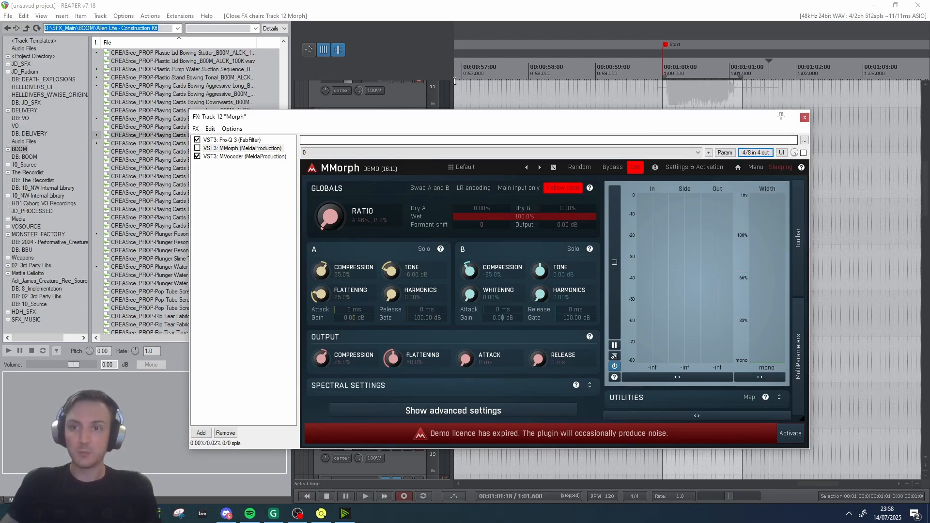
Place the FX window clear of the media items, enable MMorph, and set its ratio to A 100%, B 0%.
drag(592, 117, 402, 67)
click(666, 236)
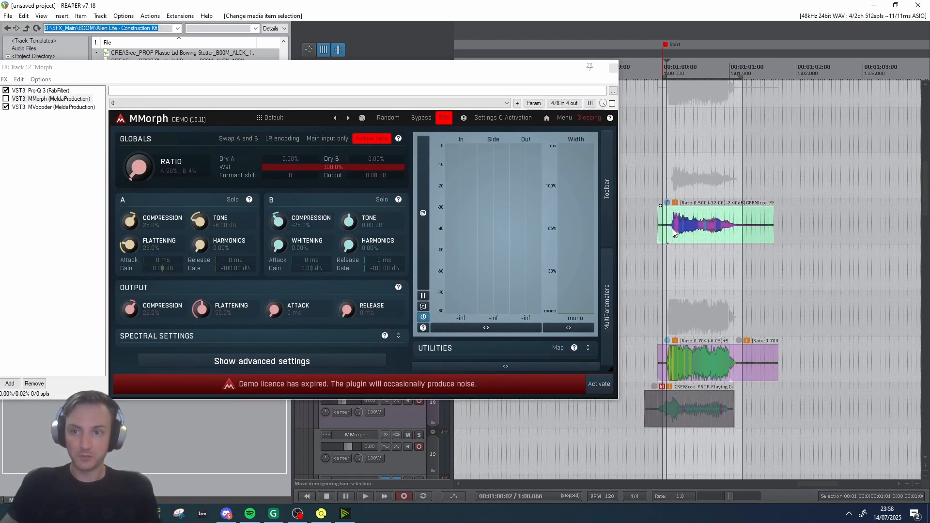
click(671, 238)
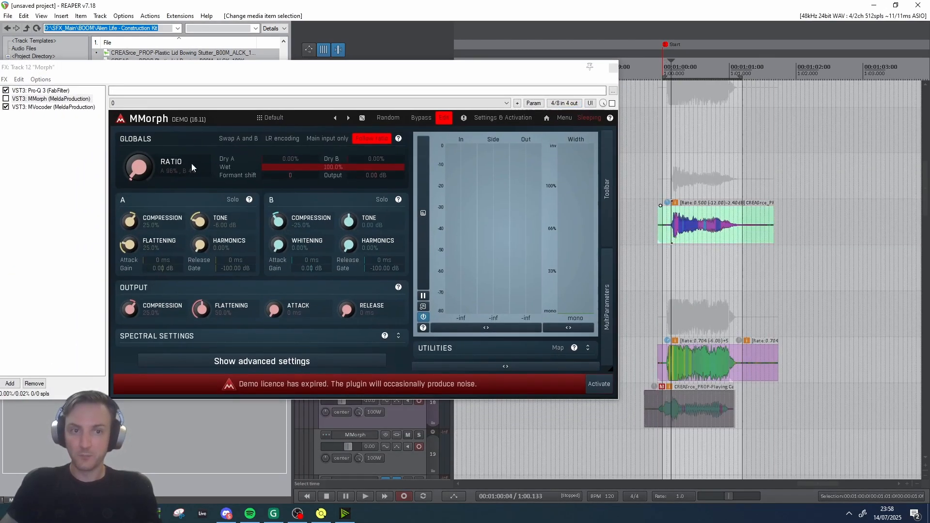
click(667, 235)
drag(165, 75, 268, 120)
click(110, 144)
drag(592, 115, 467, 109)
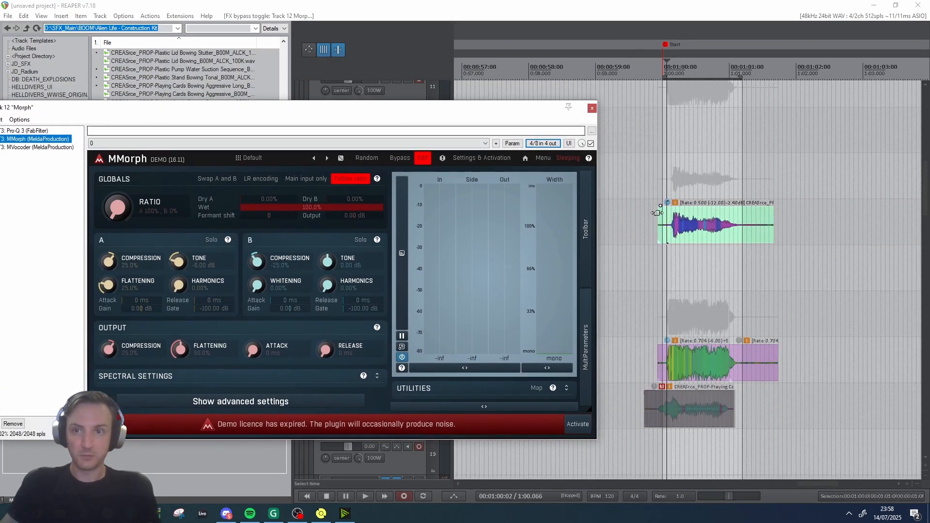
Audition the morph from 00:01:00:00, and set MMorph's ratio to A 0%, B 100%.
click(663, 230)
key(space)
key(space)
click(689, 224)
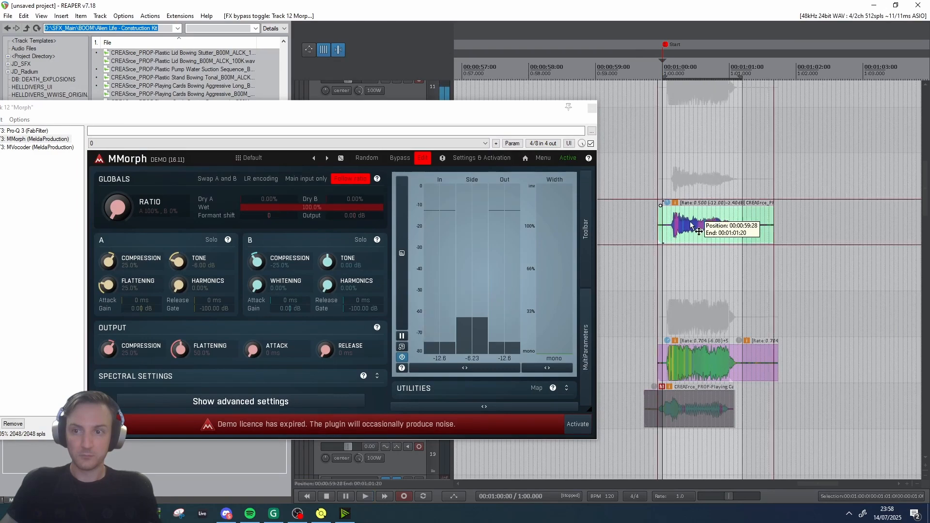
drag(125, 210, 125, 209)
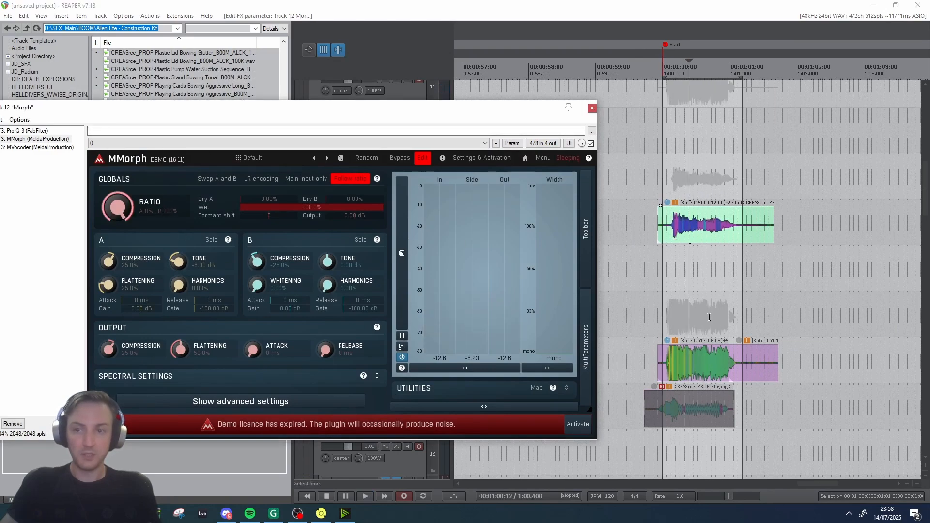
Audition the morph from just before the media items with MMorph's ratio fully at B.
click(658, 315)
key(space)
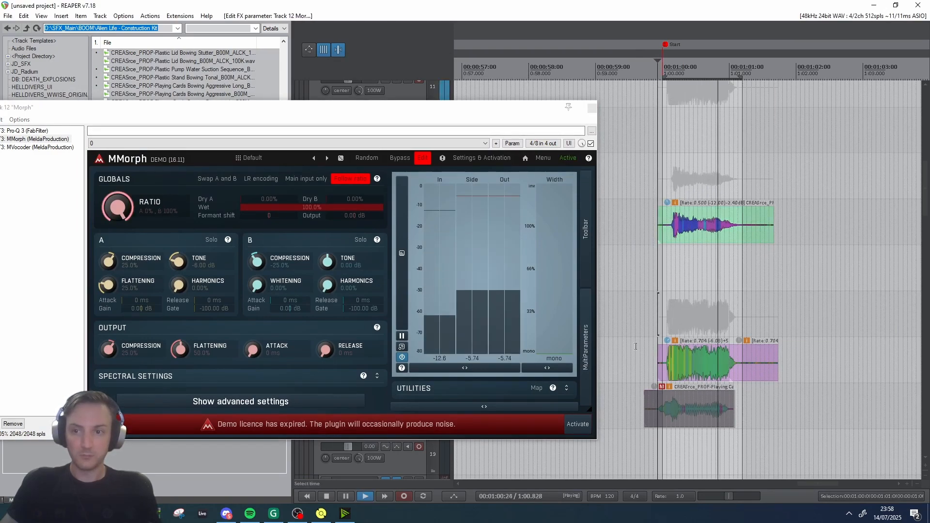
key(space)
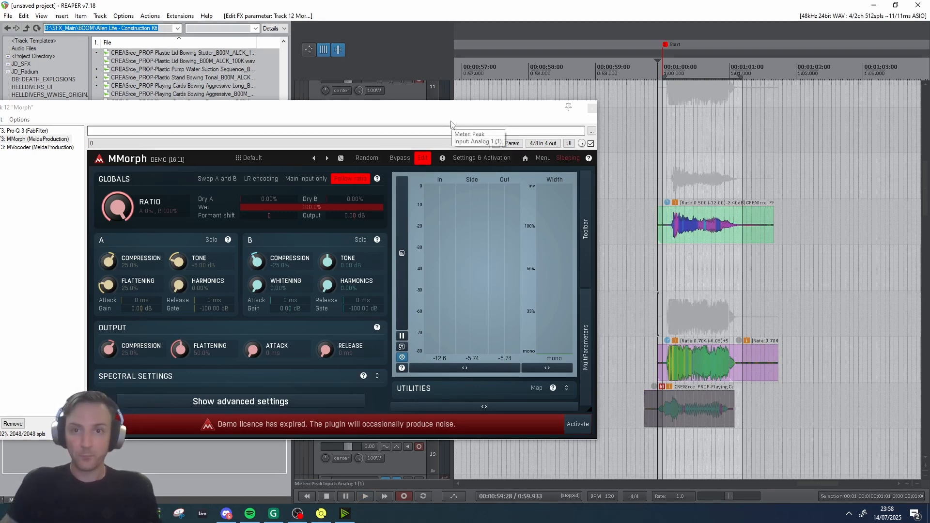
Bring the whole FX window into view, set MMorph's ratio to A 70%, B 30%, and audition the morph.
drag(459, 107, 536, 103)
drag(194, 205, 201, 219)
key(space)
key(space)
key(space)
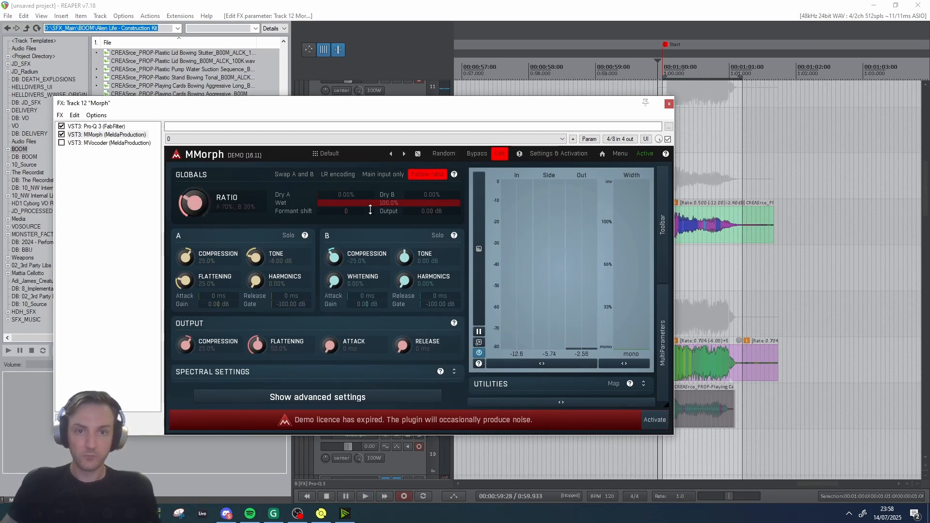
Try auditioning the morph with Main input only instead of Follow ratio, and switch back to Follow ratio.
click(389, 176)
key(space)
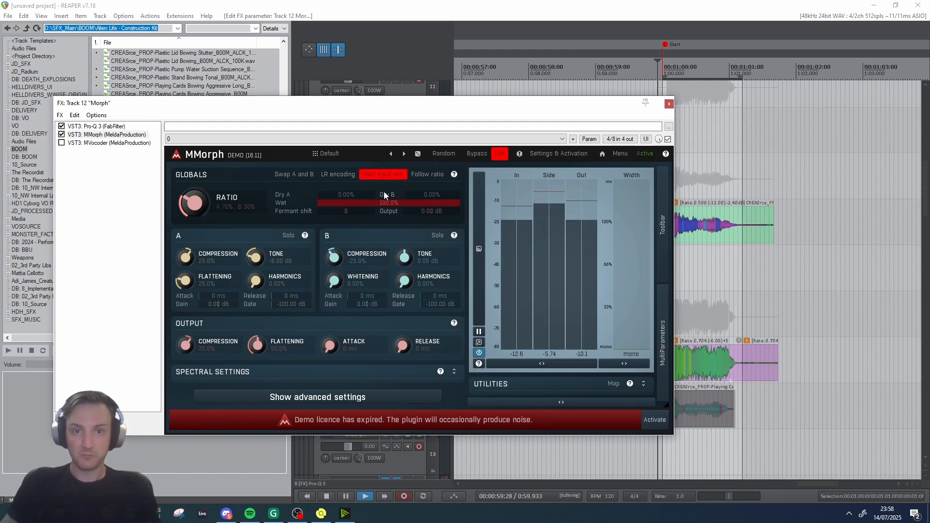
key(space)
click(386, 176)
click(423, 176)
Audition the morph with Follow ratio on, and set MMorph's ratio to A 45%, B 55%.
key(space)
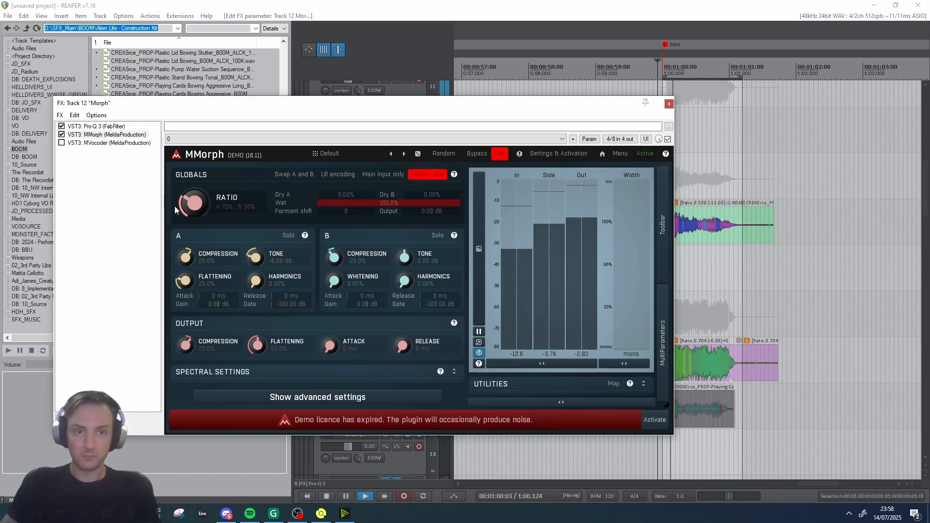
key(space)
drag(191, 206, 202, 184)
key(space)
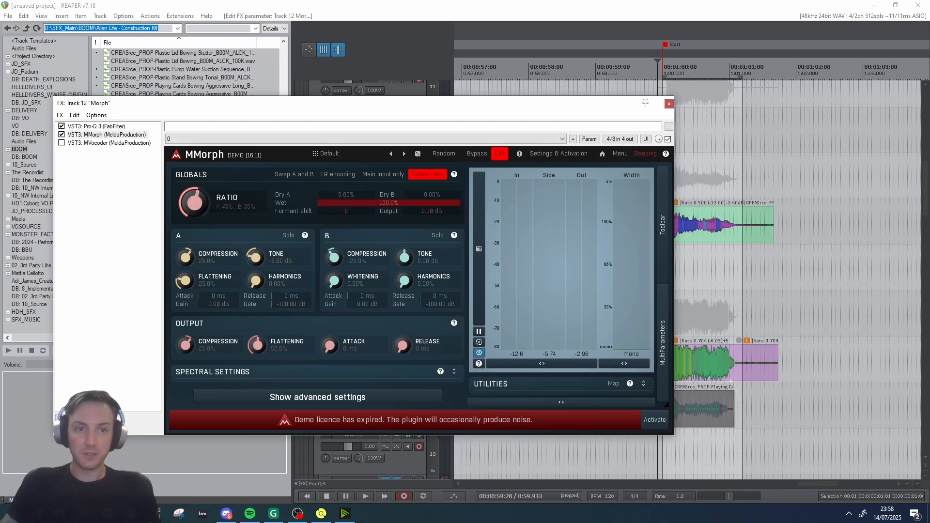
Enable parameter modulation for MMorph's Ratio, driven by an audio control signal from track channels 1+2.
click(589, 139)
click(616, 183)
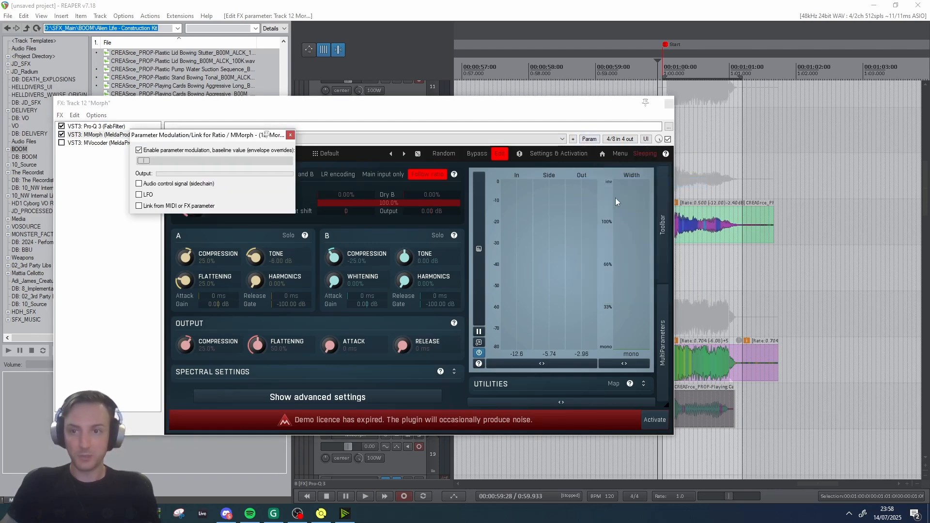
click(139, 184)
click(206, 195)
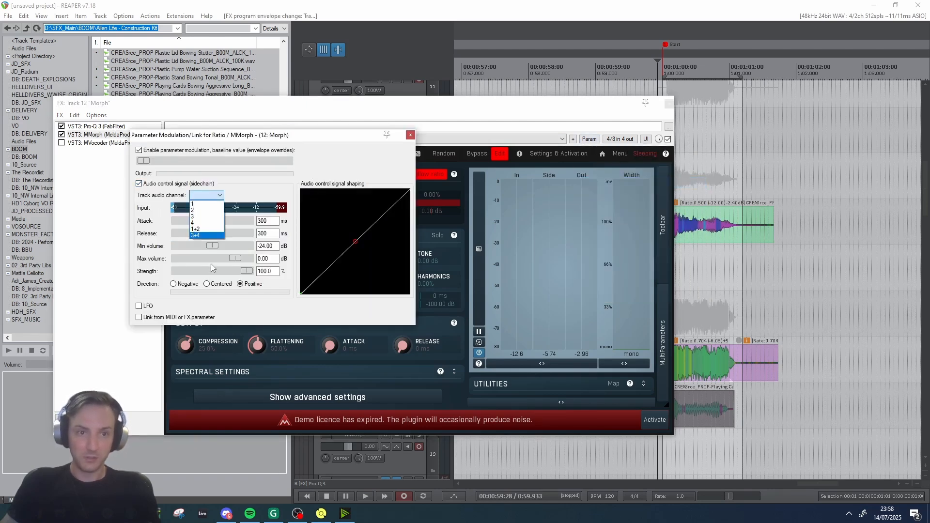
click(213, 229)
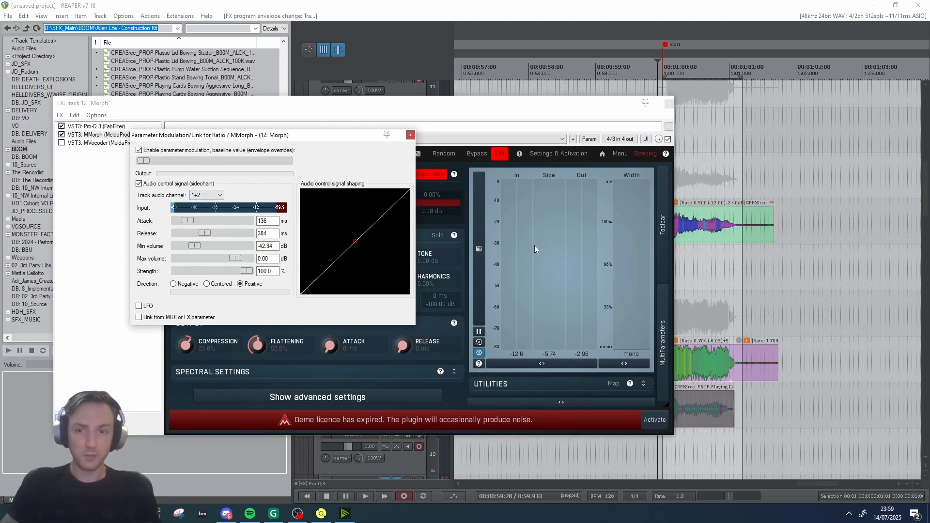
Set the Ratio modulation's attack to 22 ms, release to 86 ms and minimum volume to -46.03 dB, and audition it.
drag(297, 133, 388, 253)
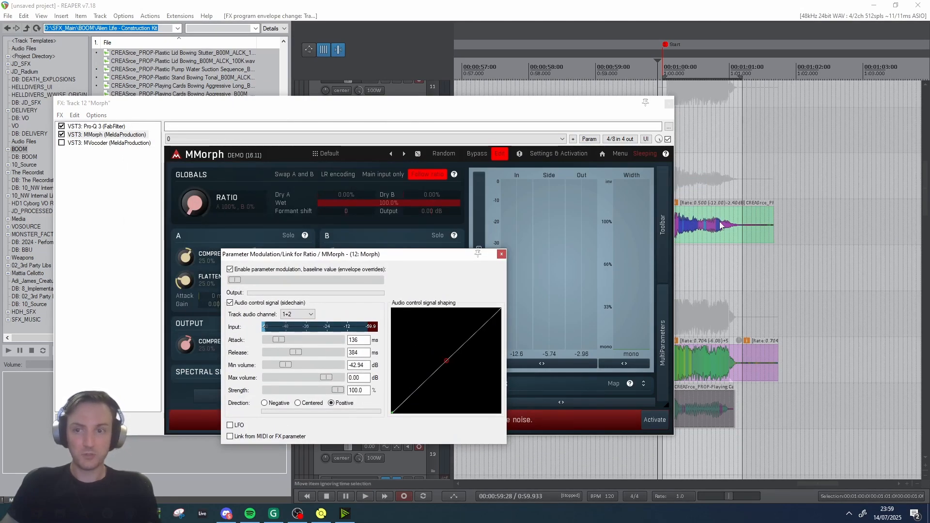
click(703, 235)
drag(295, 352, 271, 342)
drag(286, 366, 283, 366)
key(space)
key(space)
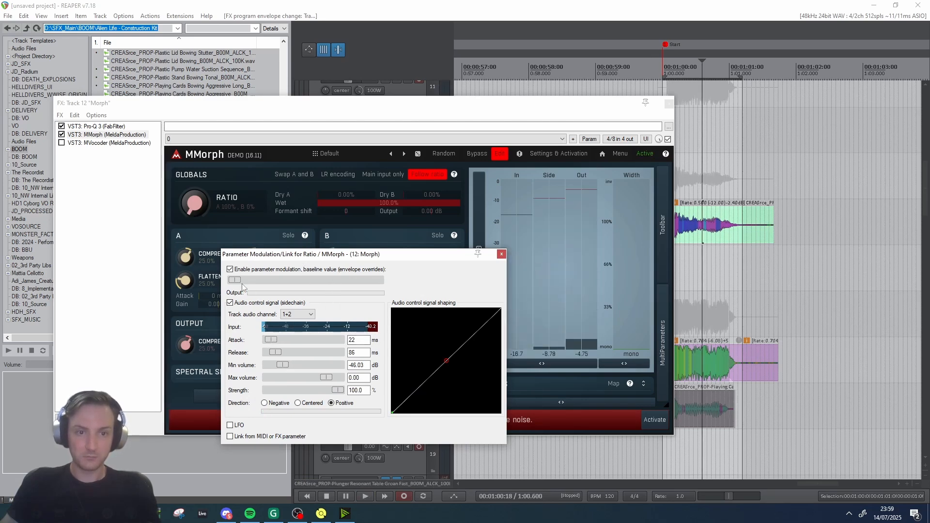
Audition the modulated morph from just before the media items, and close the FX chain and parameter modulation windows.
drag(586, 91, 527, 110)
click(659, 209)
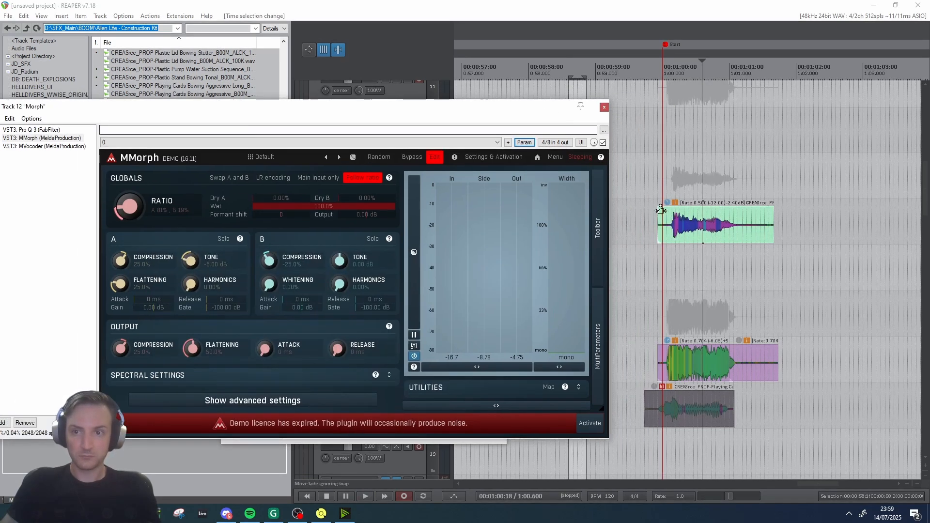
key(space)
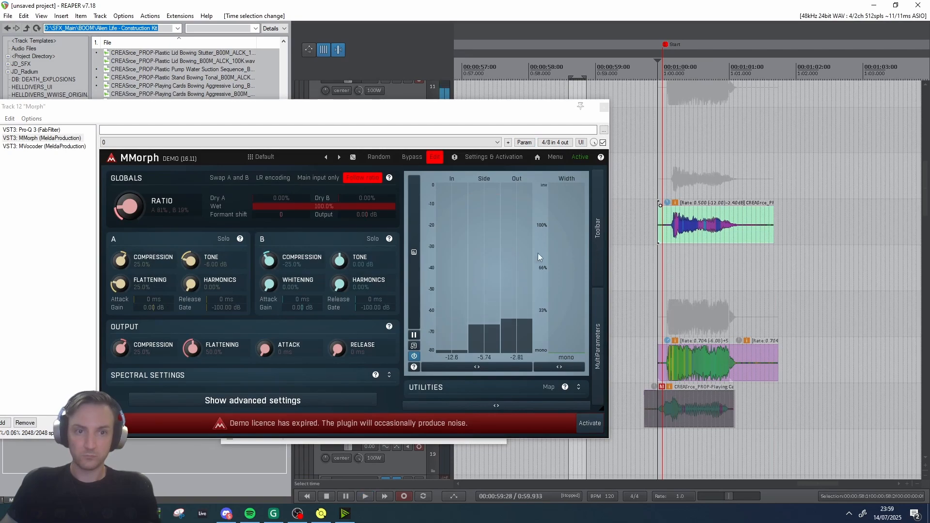
key(space)
click(604, 107)
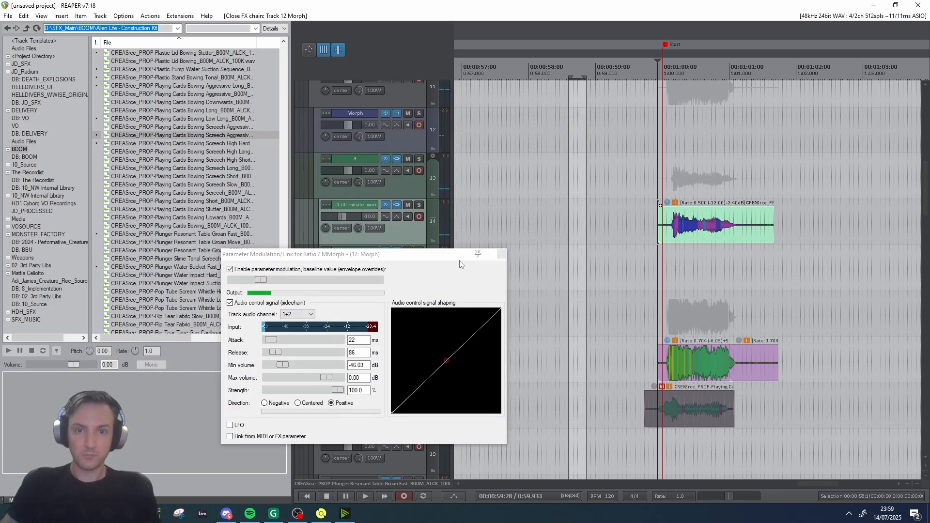
click(498, 256)
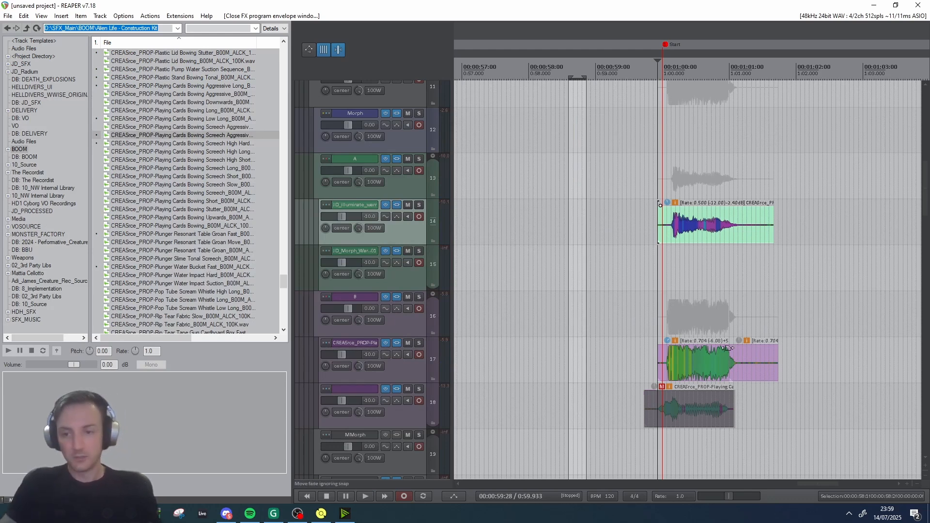
Delete all media items, and place the Playing Cards Bowing Stutter recording on track 14 in folder A at rate 0.739.
key(ctrl+a)
key(Delete)
click(229, 209)
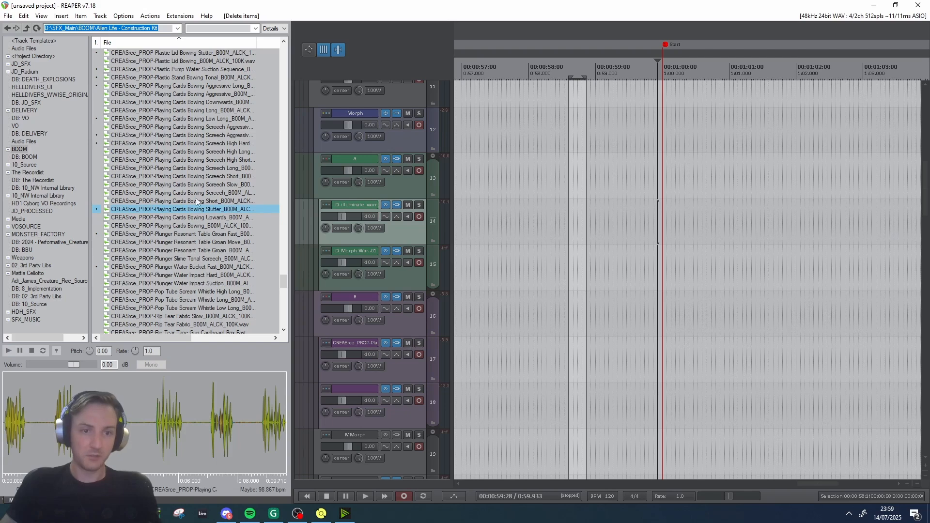
drag(196, 201, 733, 229)
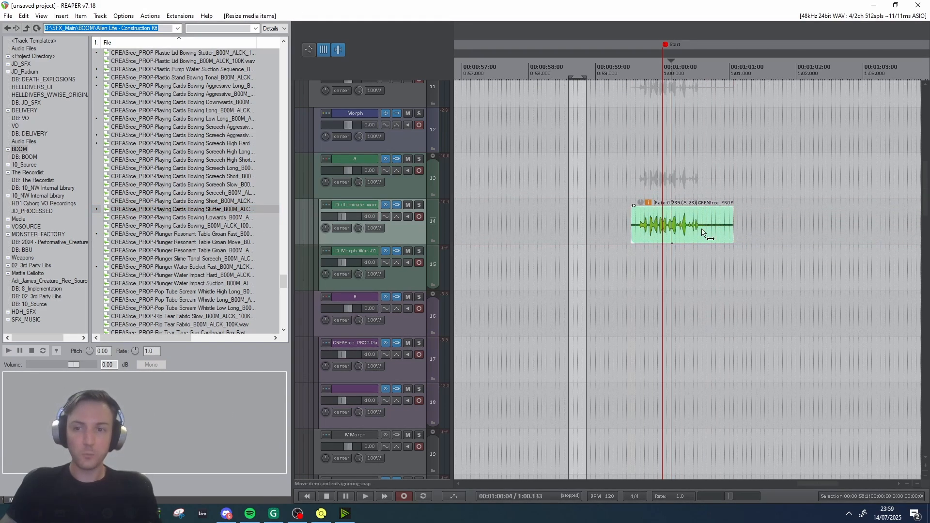
click(694, 235)
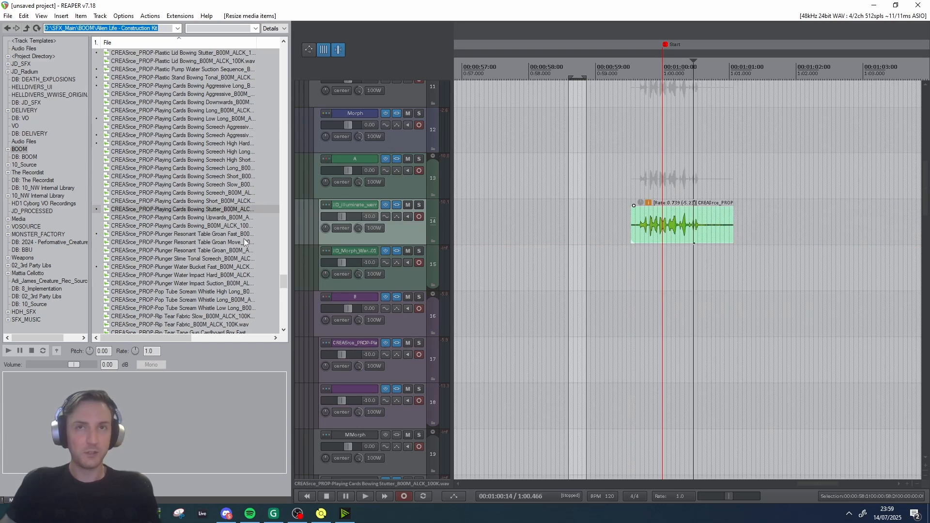
Audition further prop recordings, including Plunger Slime Tonal Screech, Playing Cards Bowing Screech Long and Pop Tube Scream Whistle Low Long.
click(178, 260)
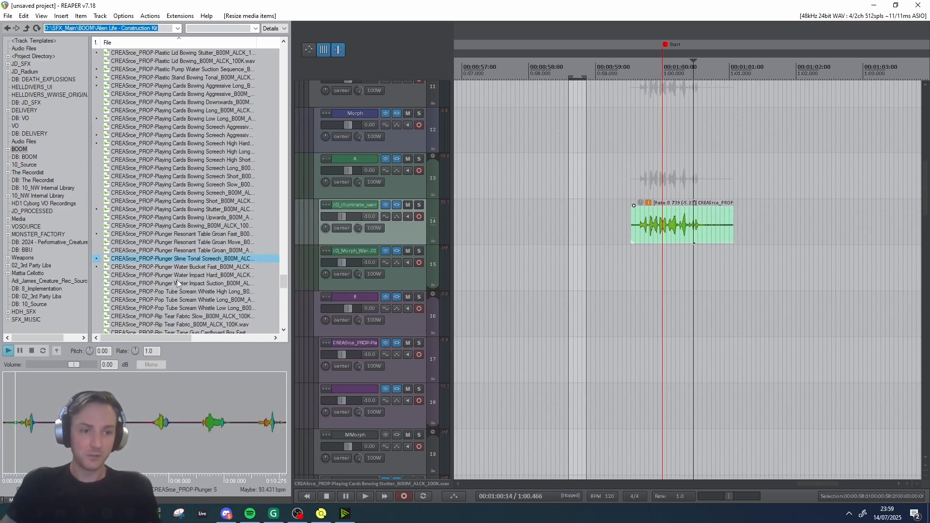
click(177, 281)
scroll(178, 276, down, 4)
scroll(178, 274, up, 4)
click(210, 117)
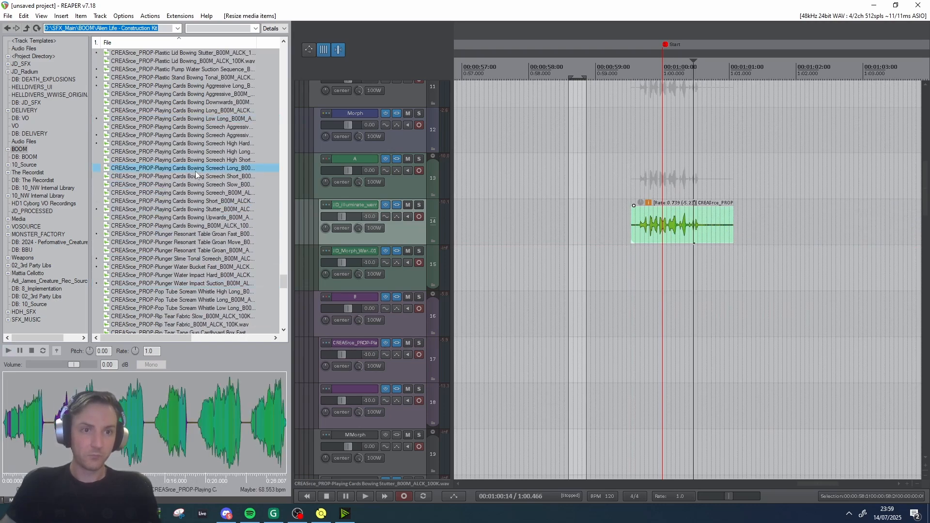
scroll(194, 181, down, 5)
click(188, 208)
click(190, 195)
scroll(170, 243, down, 1)
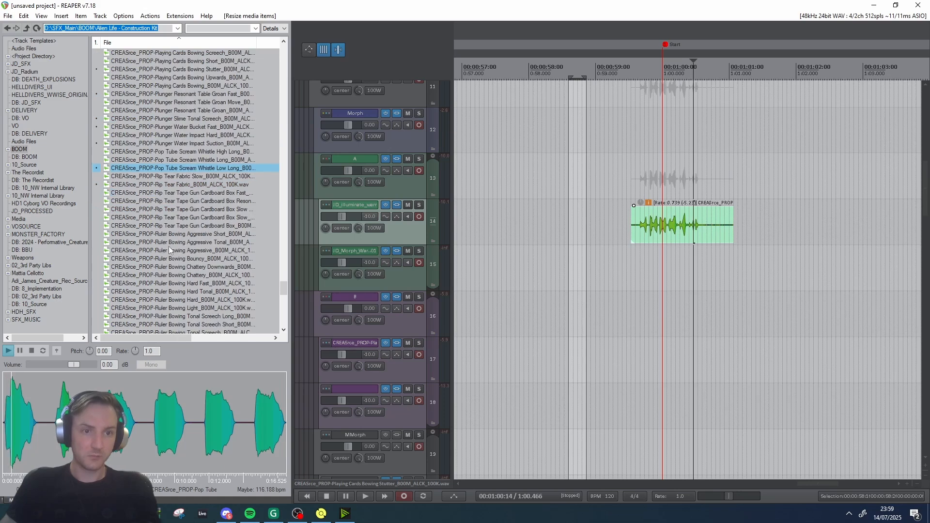
Place Pop Tube Scream Whistle Low Long on track 17 in folder B, set its volume to -4.70 dB, and shift it earlier.
drag(184, 173, 708, 367)
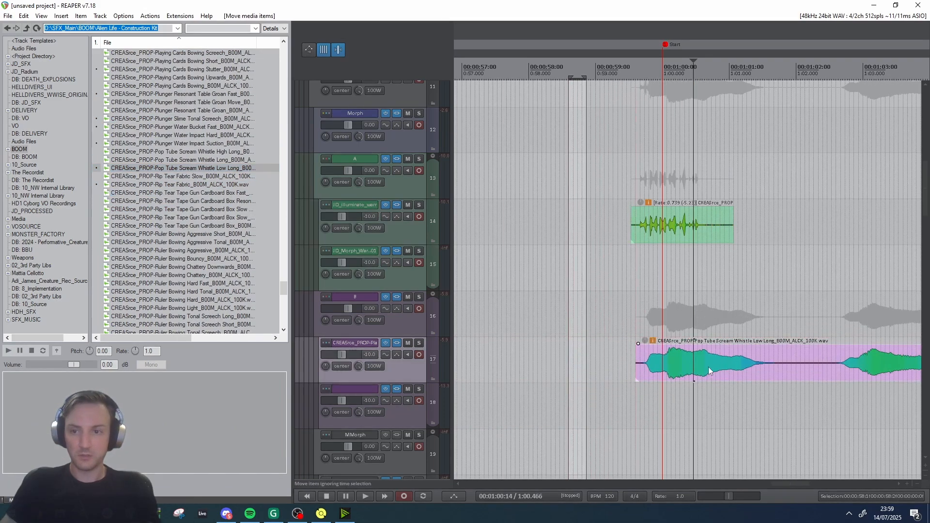
drag(645, 341, 647, 355)
drag(666, 359, 640, 358)
Audition the new A and B layers together from 00:00:59.
click(600, 317)
key(space)
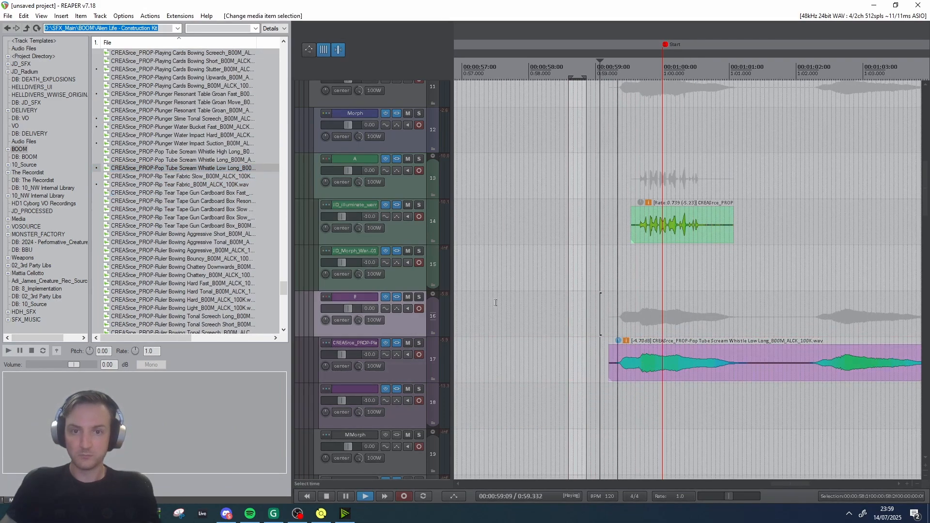
key(space)
key(space)
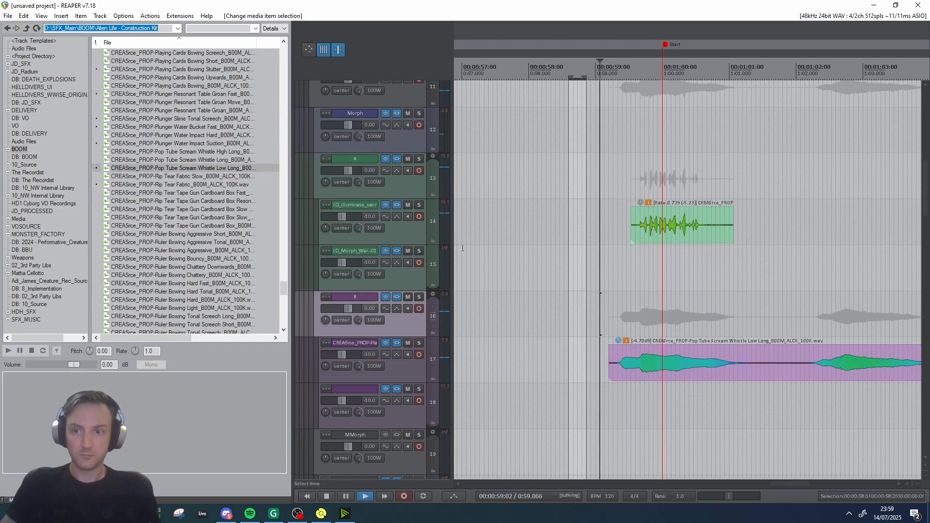
key(space)
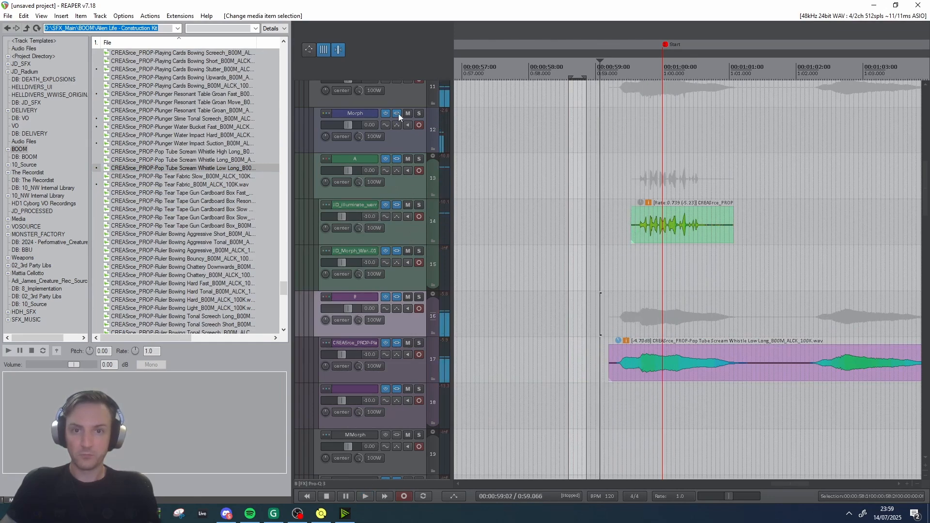
Reopen the Morph track's FX chain, and audition the new layers while adjusting MMorph's modulated ratio.
click(397, 114)
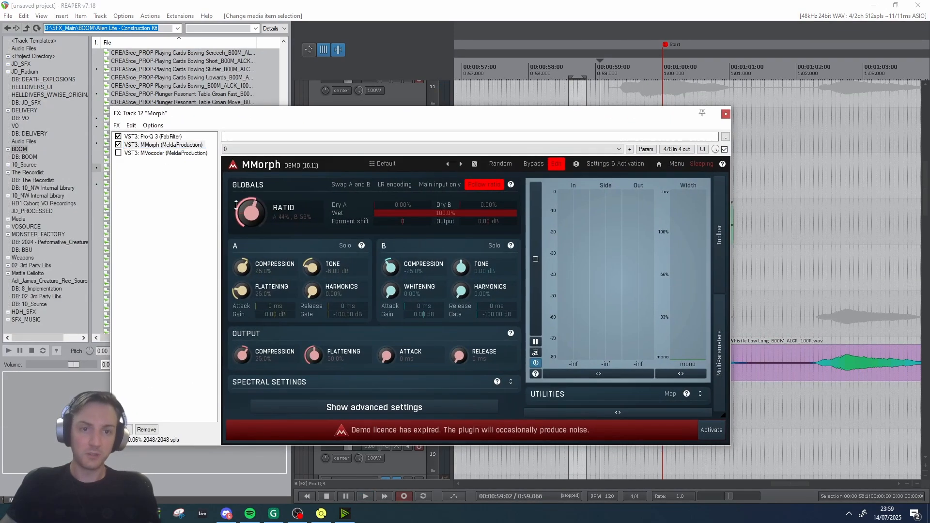
key(space)
drag(256, 226, 251, 245)
key(space)
key(space)
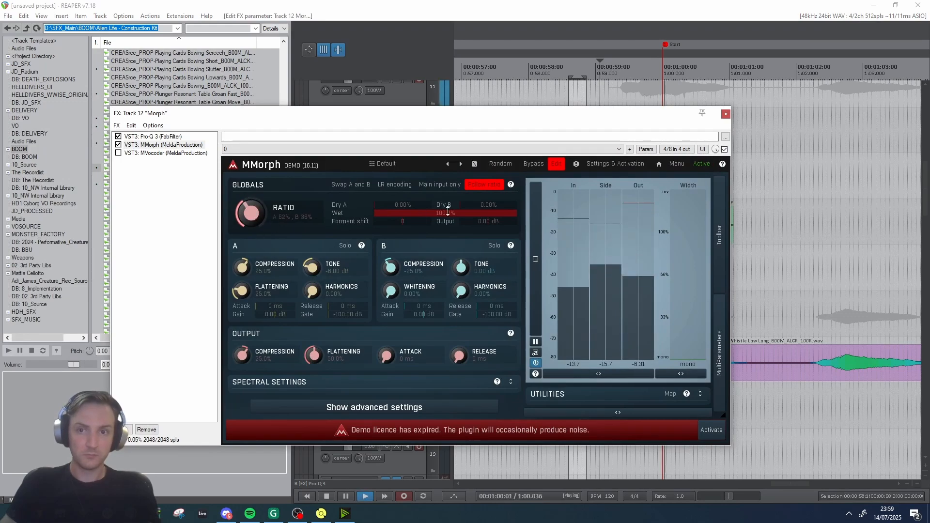
key(space)
Reopen the Ratio's parameter modulation, and set attack to 348 ms, release to 390 ms and minimum volume to -60.00 dB during playback.
click(646, 149)
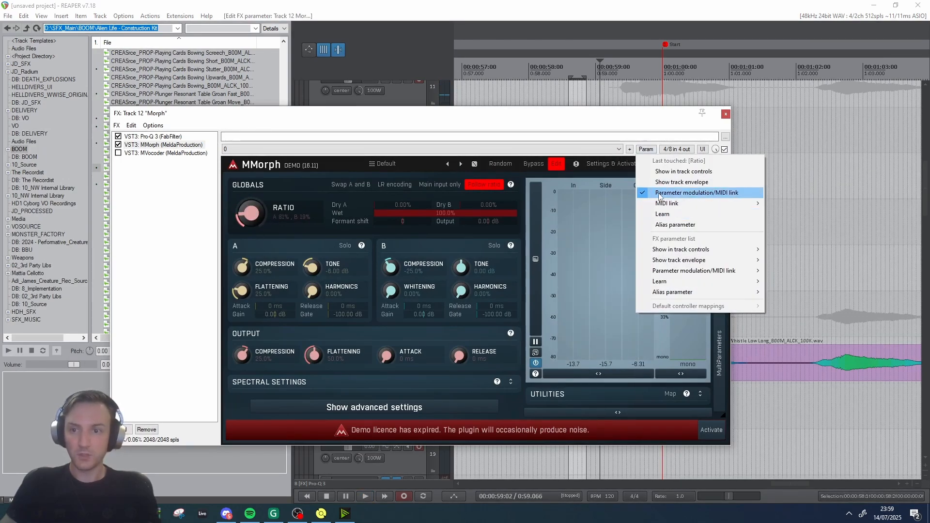
click(679, 195)
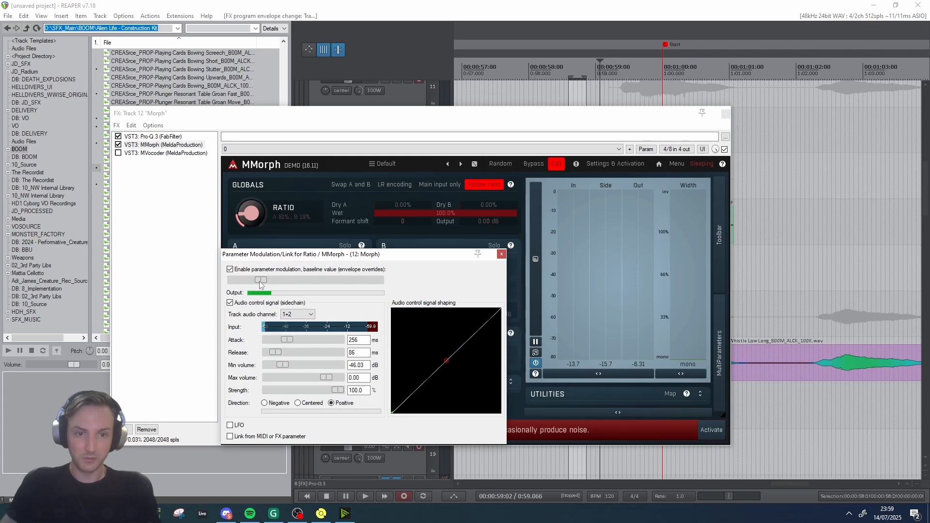
key(space)
drag(266, 359, 294, 341)
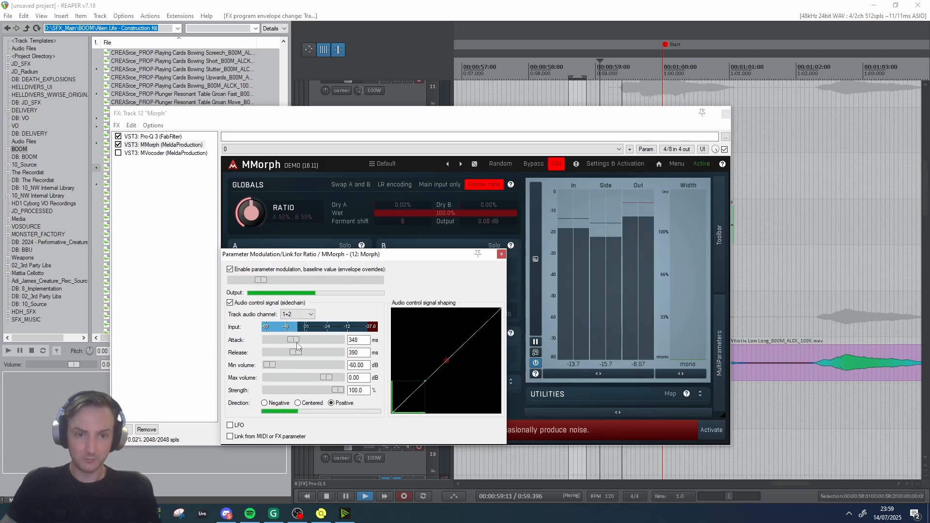
Switch the Ratio modulation's audio channel to 3+4, audition the morph, and close the parameter modulation window.
click(297, 314)
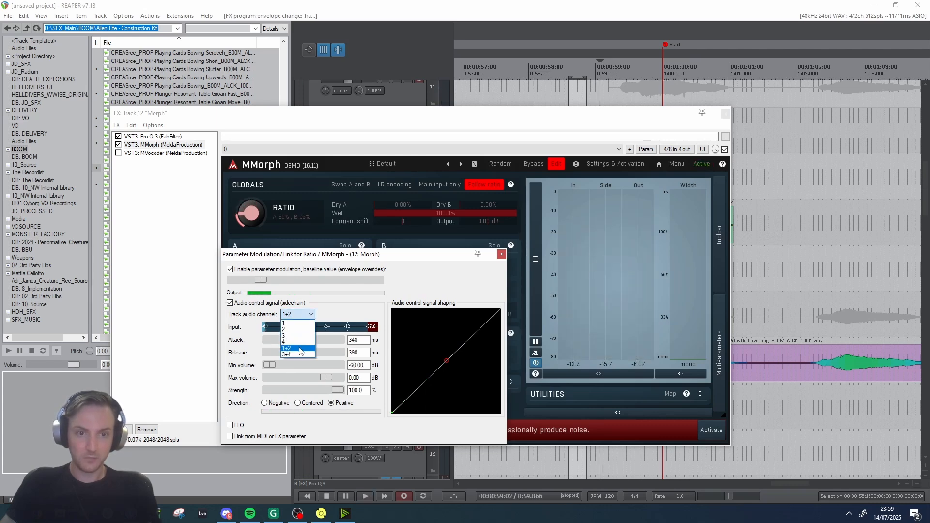
click(293, 327)
key(space)
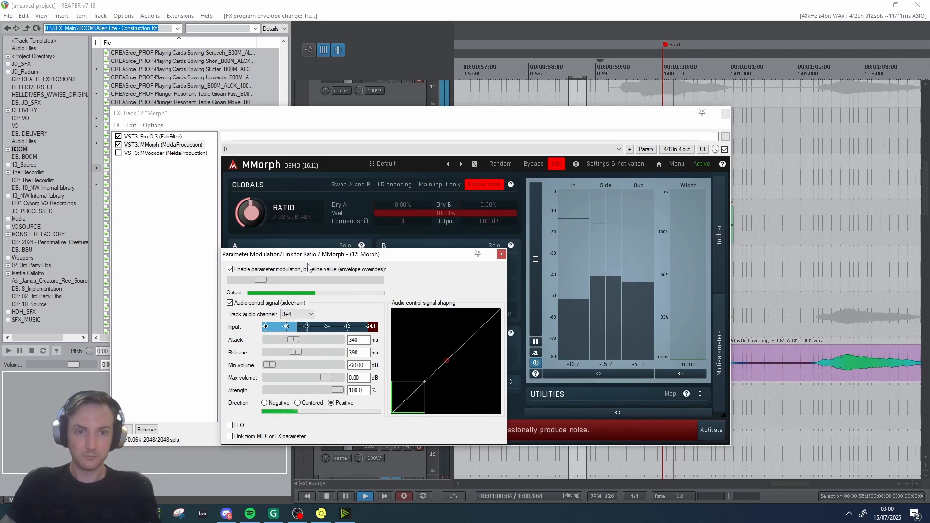
click(501, 254)
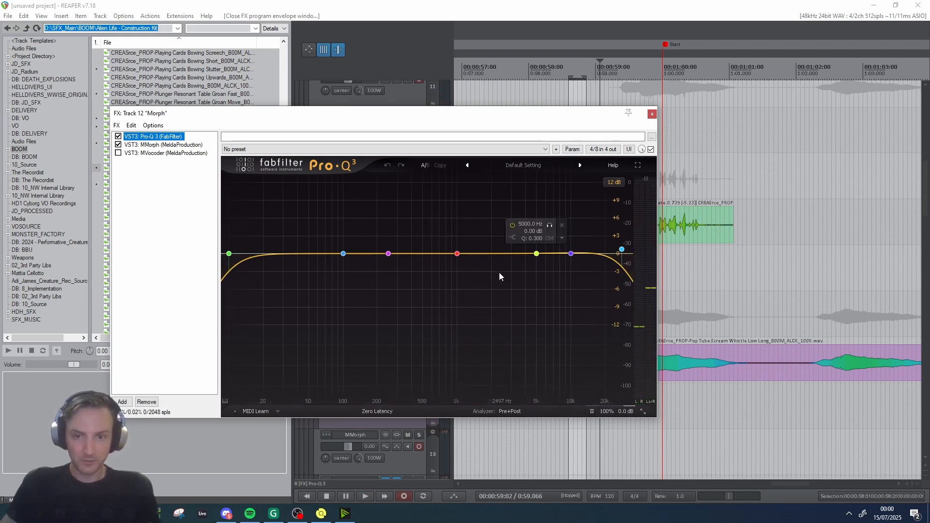
Switch the Morph track's FX chain view from Pro-Q 3 back to MMorph.
click(157, 145)
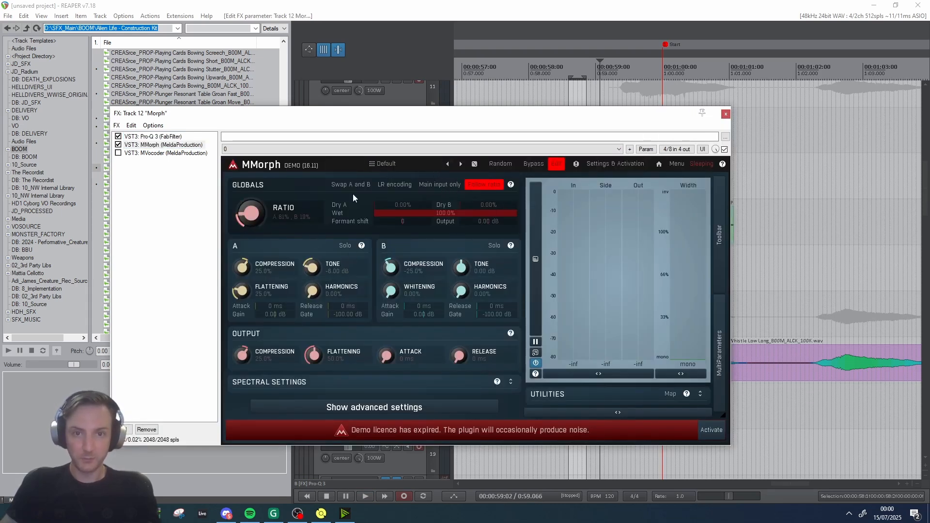
click(387, 164)
click(366, 52)
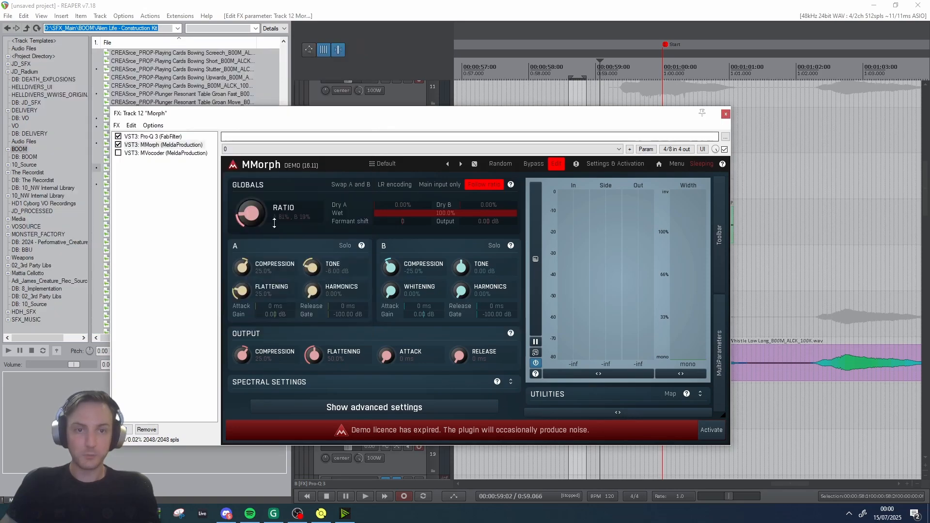
Reopen the Ratio's parameter modulation and load the Automorph preset in MMorph.
click(645, 152)
click(664, 193)
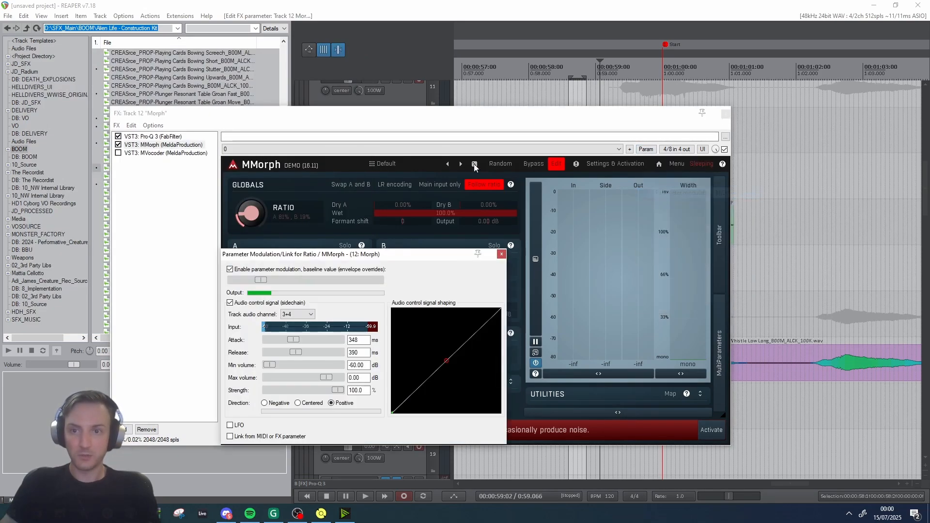
key(Escape)
click(382, 164)
scroll(244, 182, down, 5)
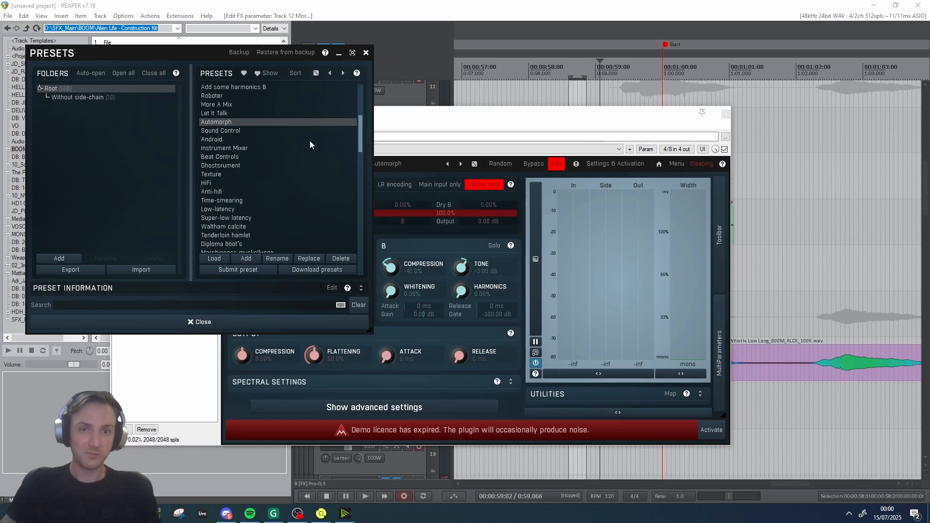
click(366, 53)
Audition the Automorph preset on the current layers, and enable MVocoder in the Morph track's chain for a second listen.
key(space)
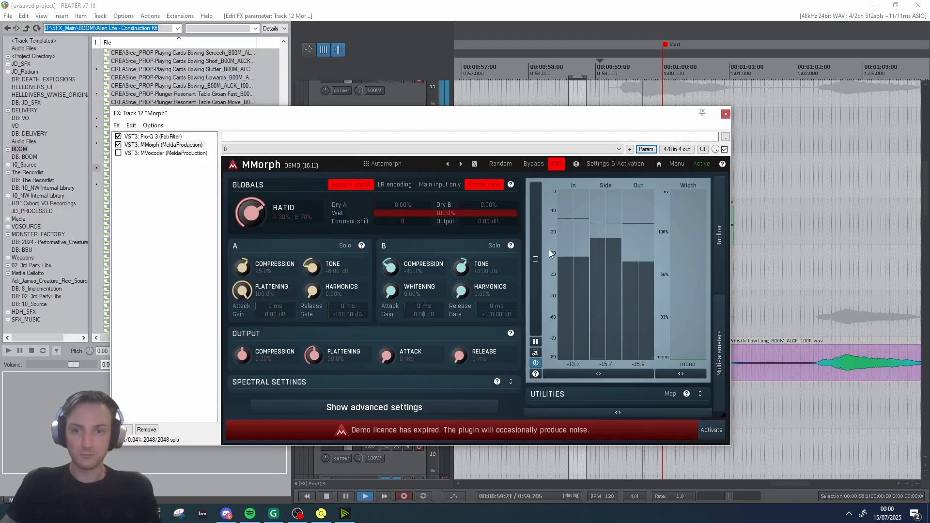
key(space)
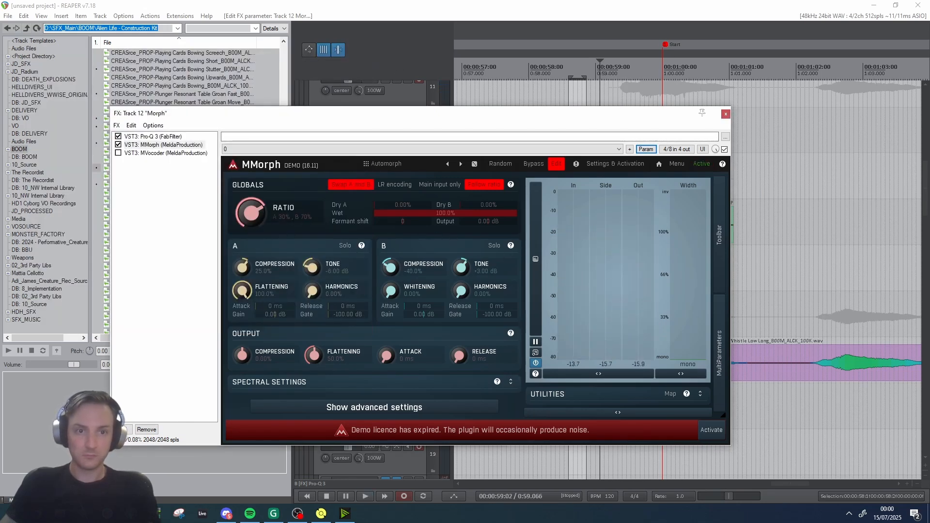
key(space)
key(space)
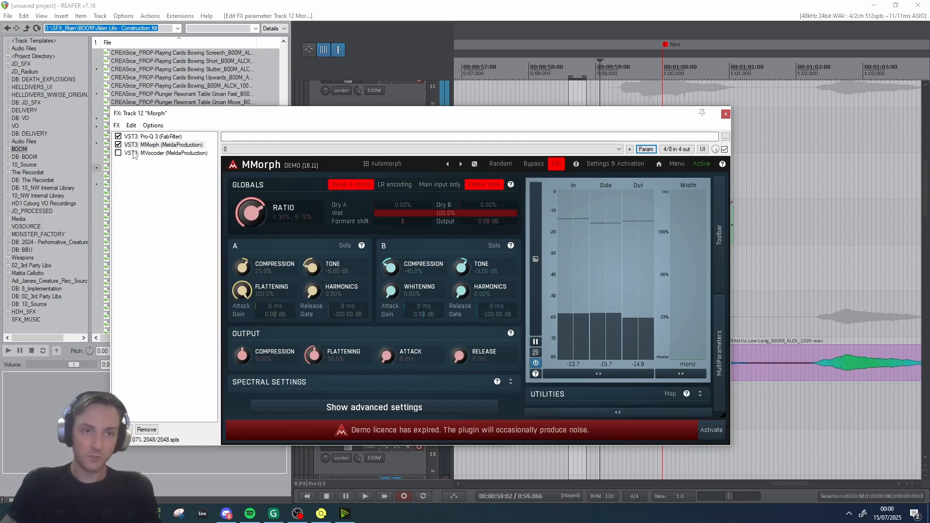
click(118, 153)
key(space)
key(space)
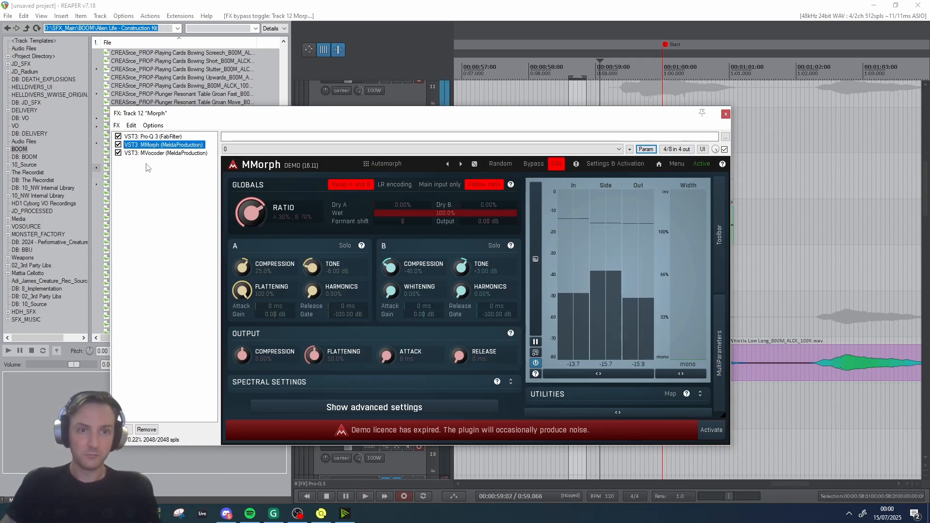
Set MVocoder's volume to 6.43 dB and its ratio to 0.70, and return to MMorph.
key(Down)
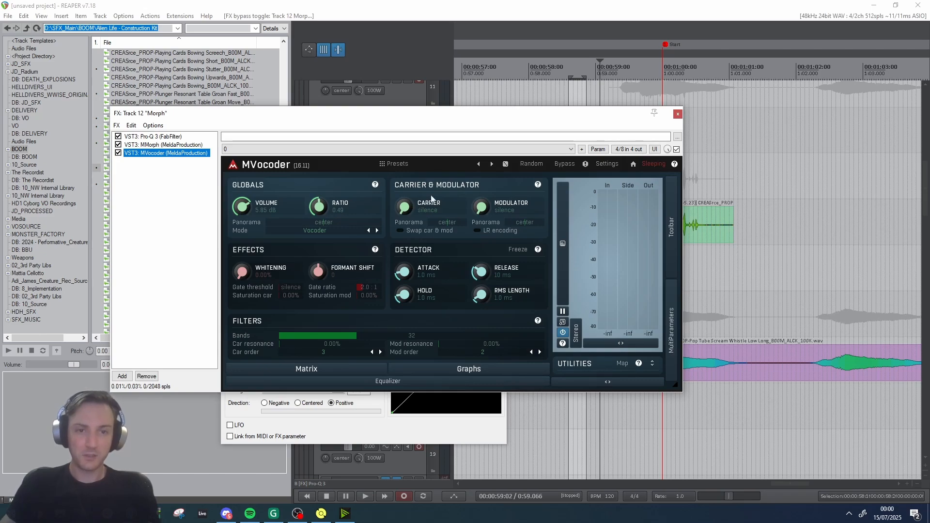
drag(242, 207, 243, 203)
drag(318, 207, 318, 202)
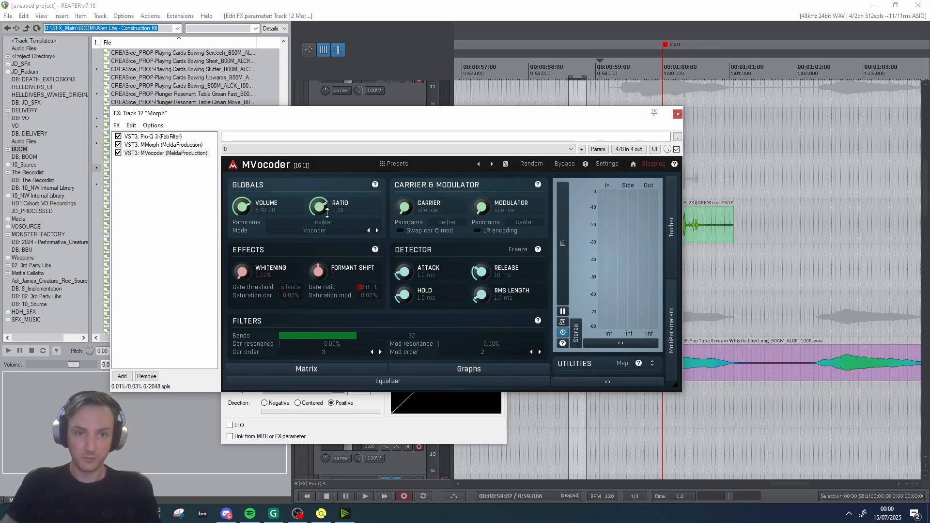
click(156, 145)
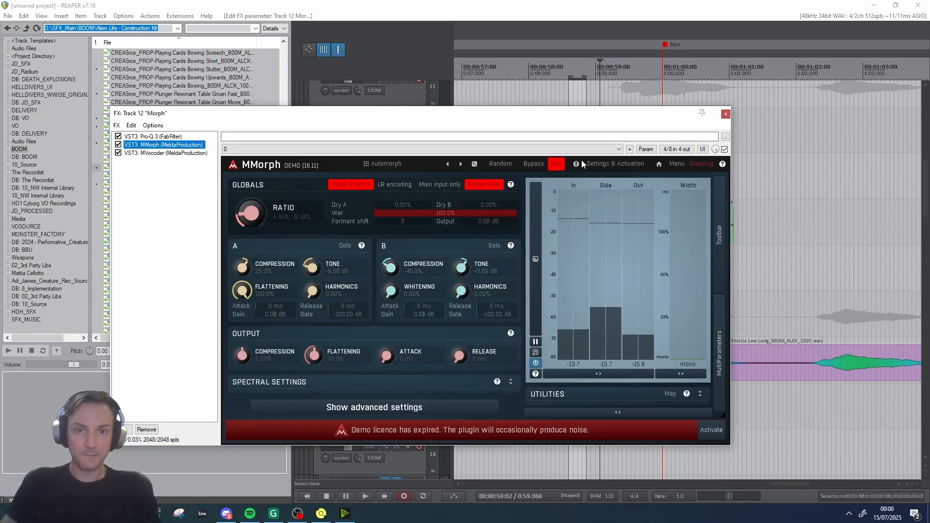
Close the Morph track's FX chain and the parameter modulation window, and clear the old clips from both layers.
click(726, 115)
click(685, 360)
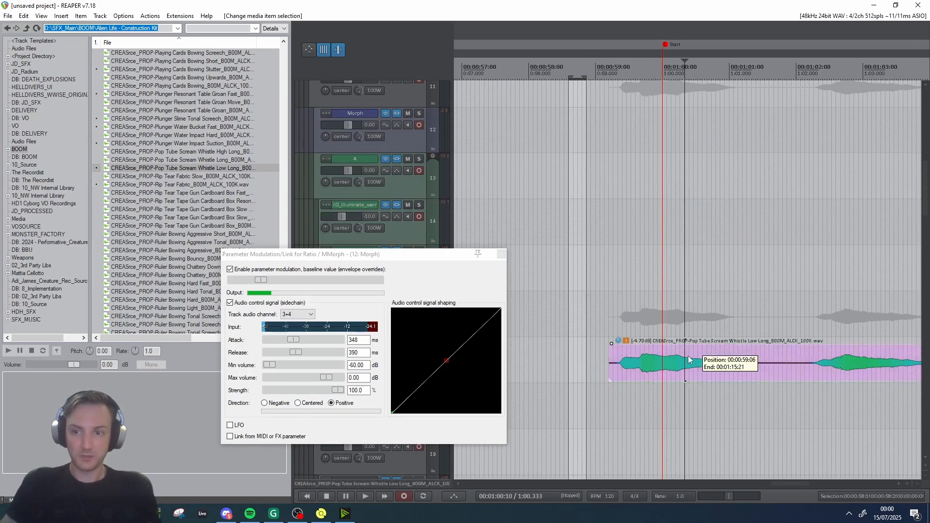
click(502, 255)
Place the Rip Tear Tape Gun Cardboard Box recording on the A layer and Ruler Bowing Chattery Downwards on the B layer.
click(173, 225)
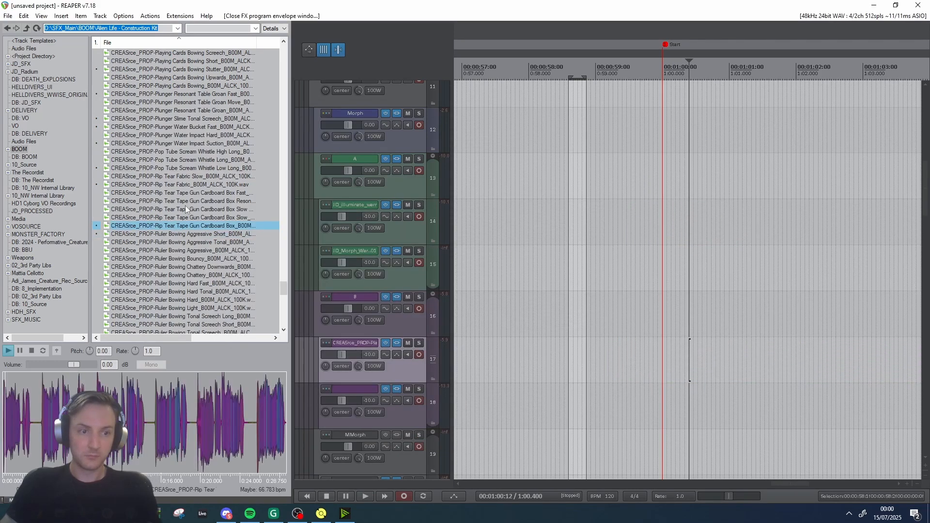
drag(184, 225, 747, 233)
click(221, 292)
click(170, 285)
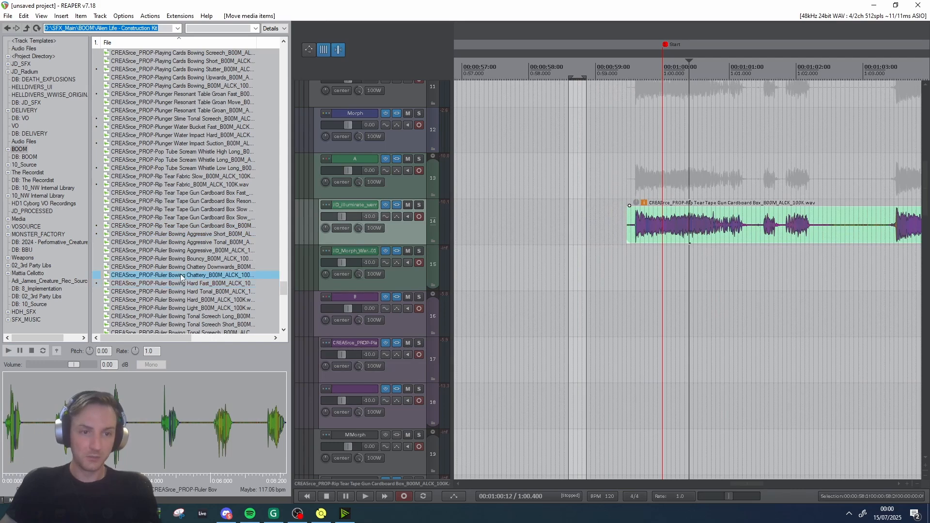
key(Up)
drag(190, 268, 625, 371)
Audition the new morph, and shift the ruler bowing clip slightly later to line up with the tape gun clip.
click(625, 327)
key(space)
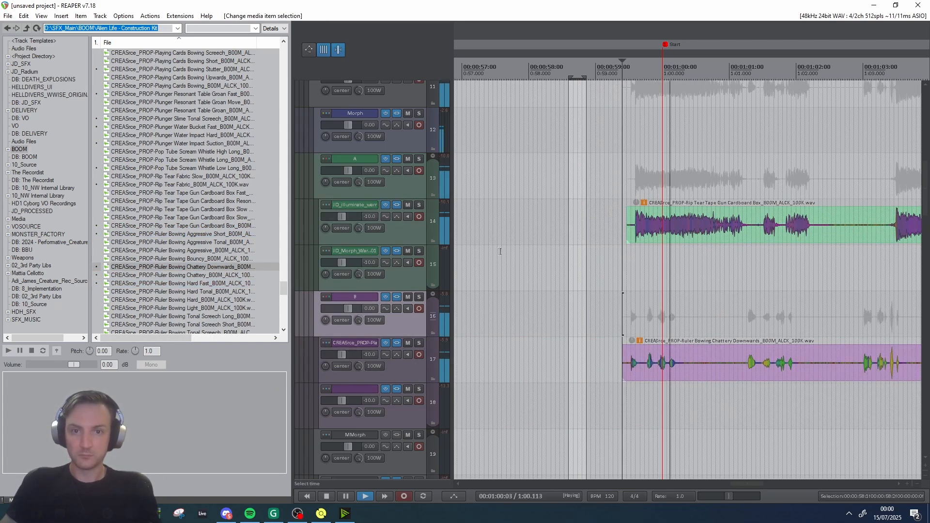
key(space)
click(698, 358)
drag(698, 358, 711, 358)
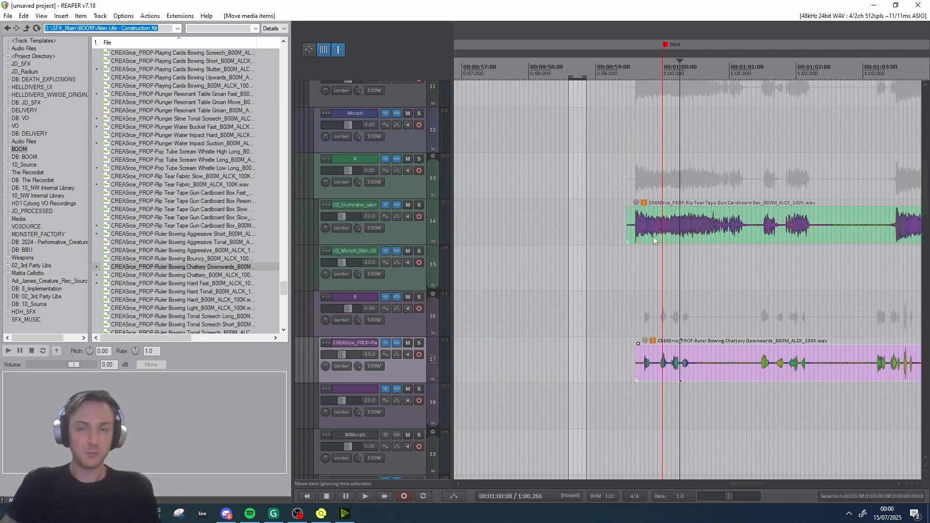
click(675, 228)
key(space)
key(space)
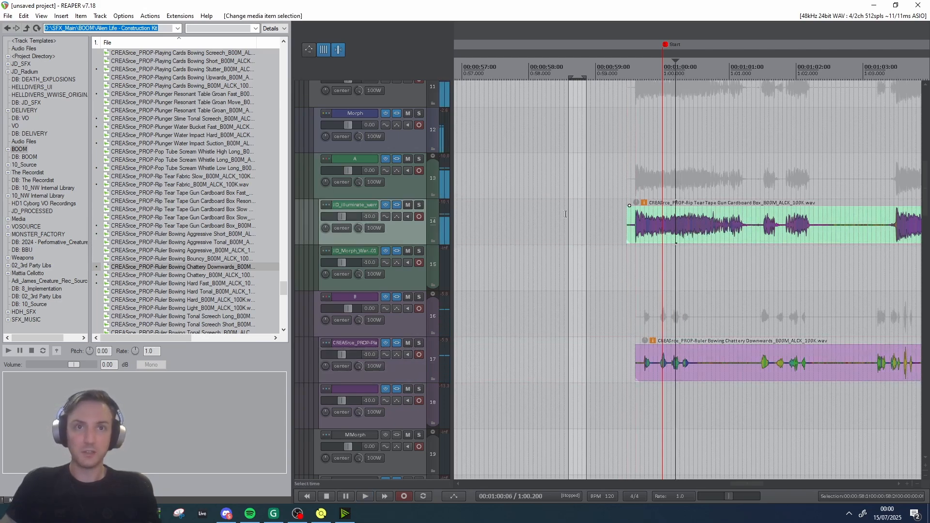
Delete the tape gun and ruler bowing clips from the A and B layers.
scroll(678, 232, down, 3)
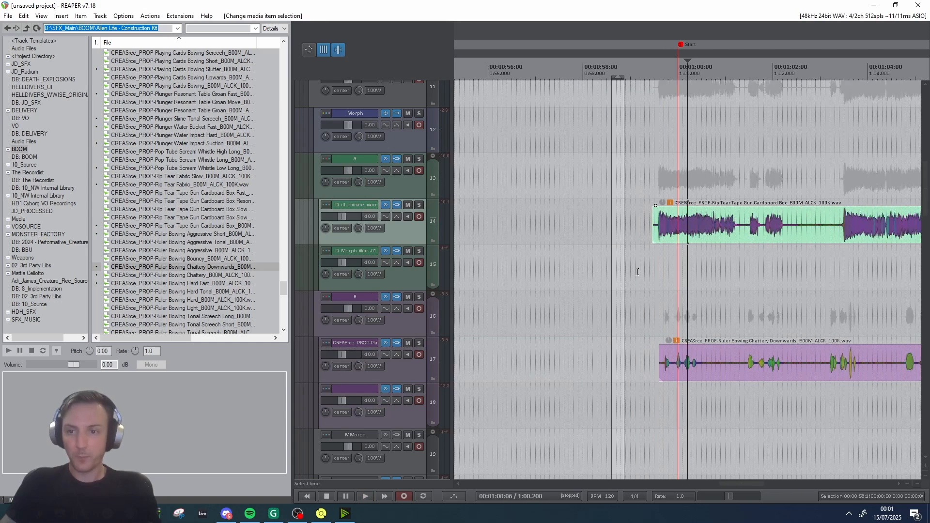
key(Delete)
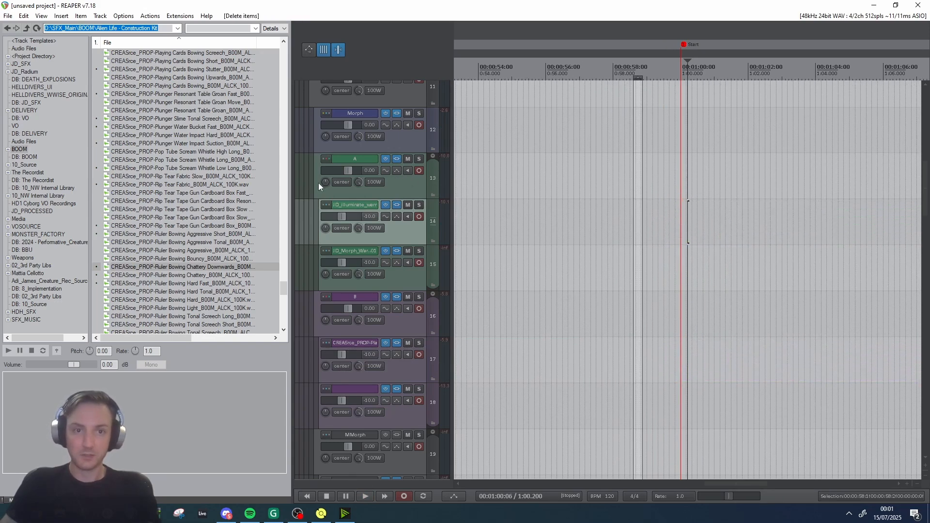
Review the Morph track's FX chain and the neighbouring tracks, and undo the last change.
click(395, 115)
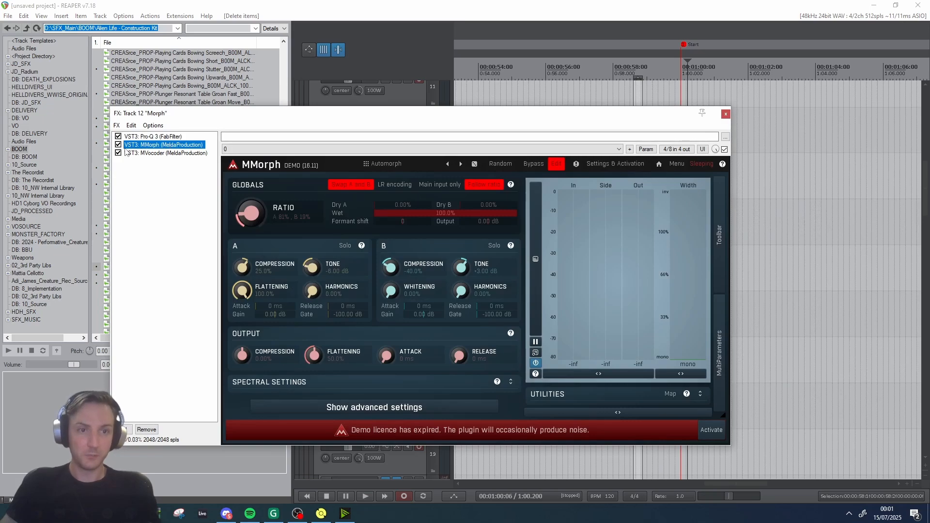
click(726, 114)
scroll(383, 225, down, 5)
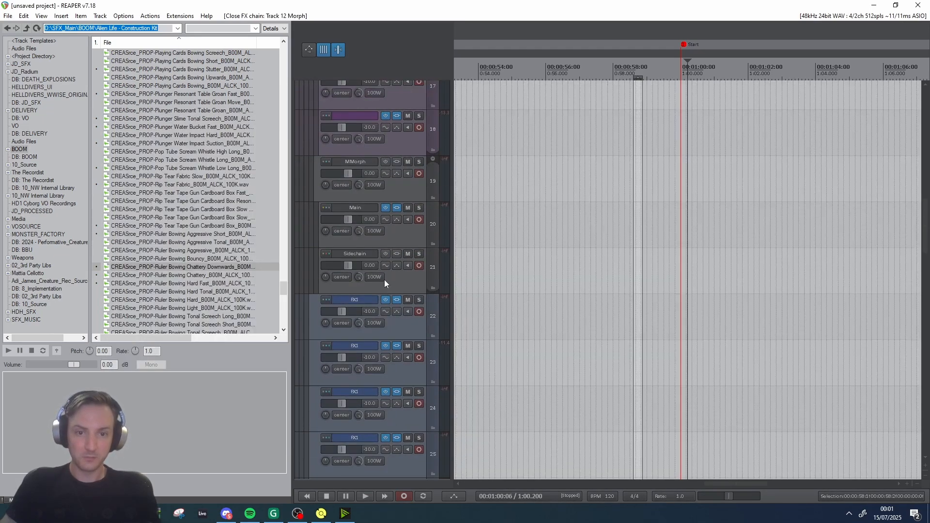
scroll(396, 263, up, 5)
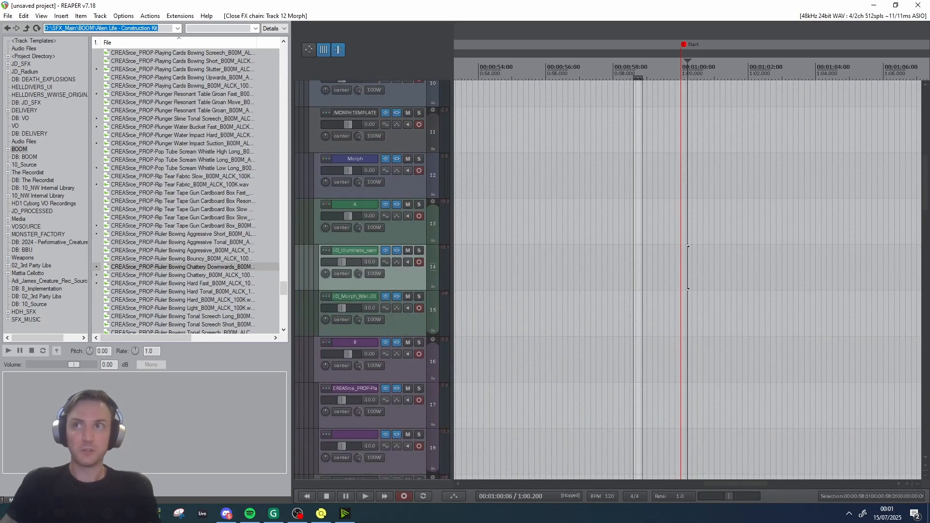
key(ctrl+z)
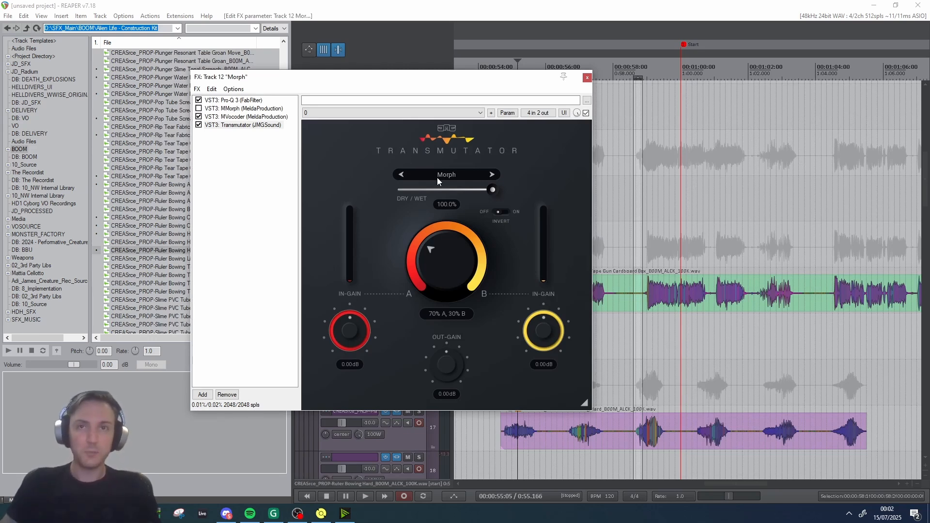
Try Transmutator's Liquid mode on the Morph track, sweeping the A/B blend to 87% A, 13% B during playback.
drag(480, 79, 564, 88)
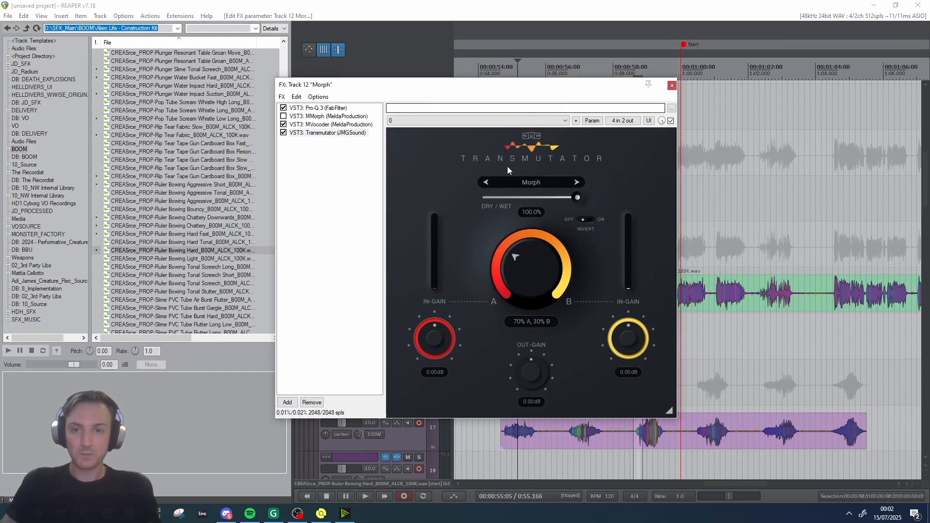
click(545, 182)
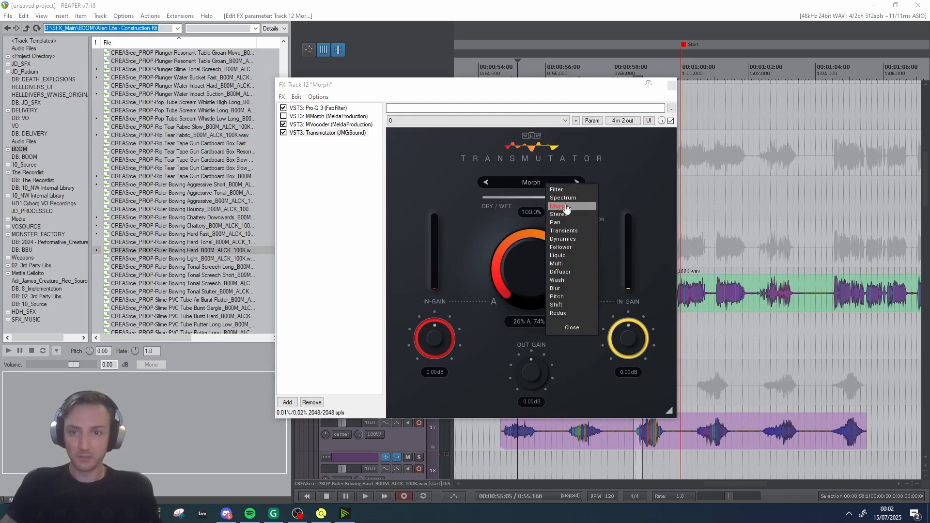
click(576, 255)
key(space)
drag(533, 277, 533, 232)
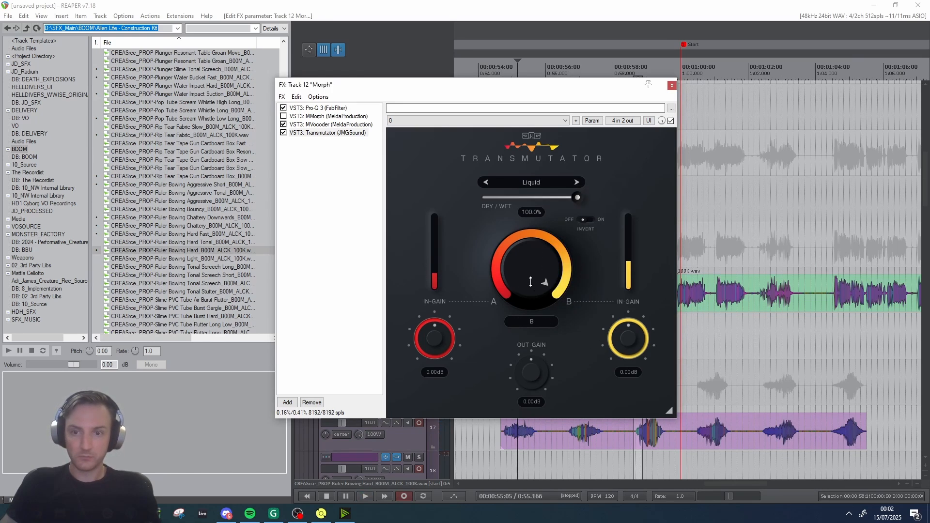
drag(523, 269, 527, 321)
key(space)
key(space)
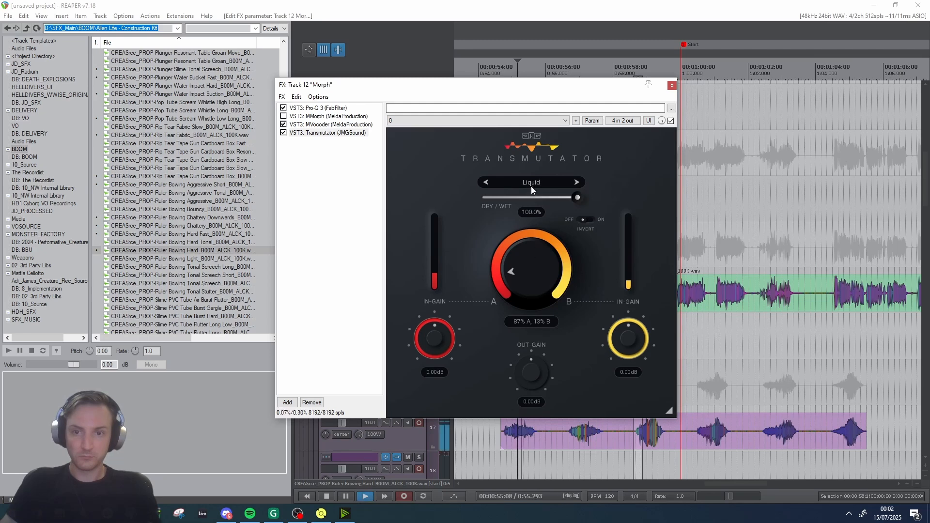
key(space)
Try Transmutator's Morph mode, and vary the A/B blend while auditioning the layers.
click(531, 185)
click(544, 205)
key(space)
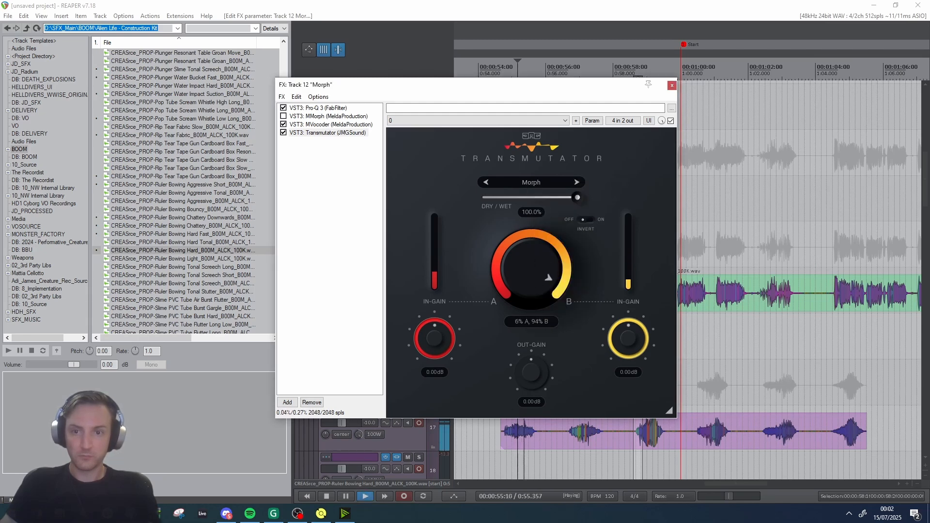
drag(548, 277, 536, 296)
Switch Transmutator to Spectrum mode with a 78% A, 22% B blend, audition it, and close the FX chain.
click(531, 183)
click(543, 203)
key(space)
key(space)
key(space)
click(252, 283)
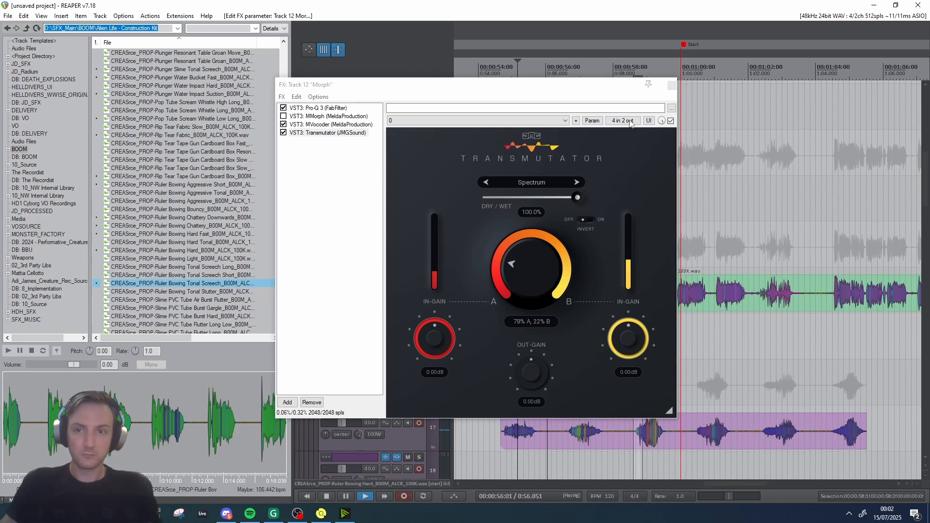
click(672, 85)
Stop playback and delete the tape gun clip from the A layer and the Ruler Bowing Hard clip from the B layer.
click(635, 245)
key(space)
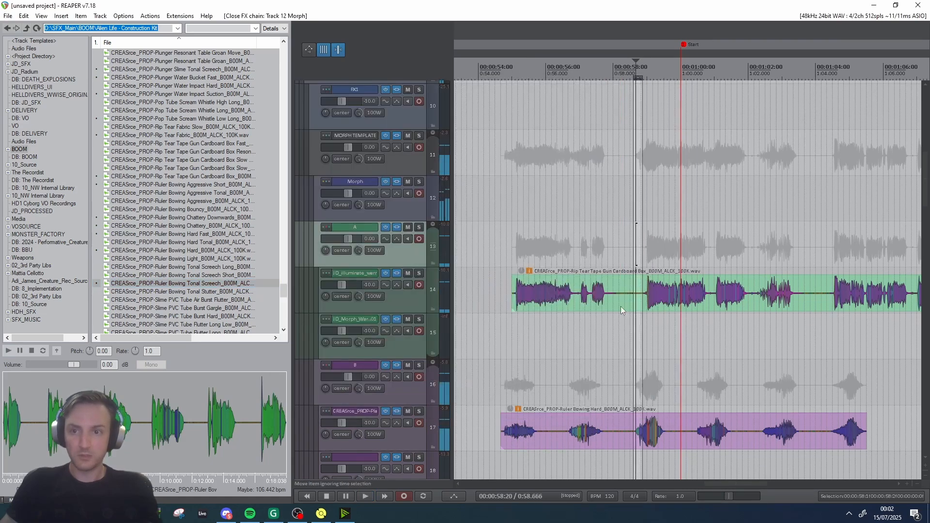
click(621, 306)
key(Delete)
click(614, 443)
key(Delete)
Preview other Alien Life recordings, and place Laggar Falcon Scream Long on the A layer track.
scroll(162, 222, up, 15)
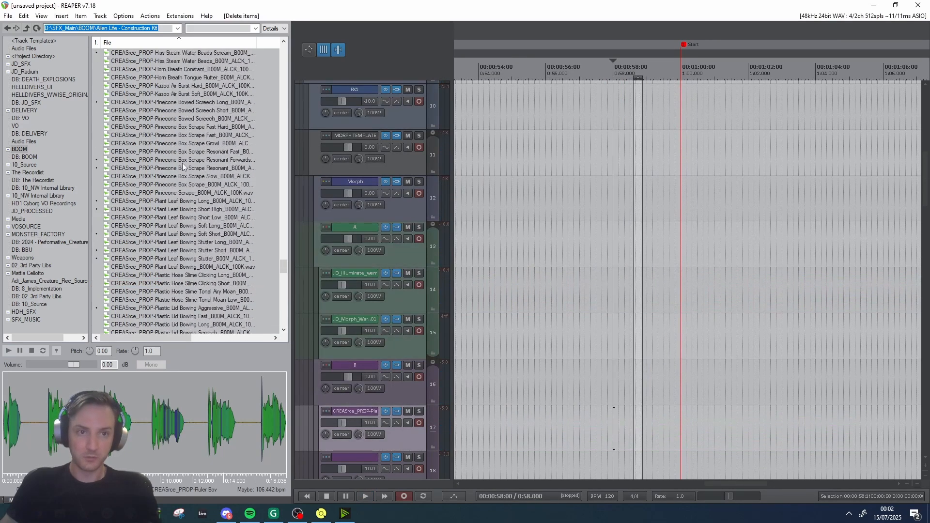
scroll(180, 165, up, 10)
click(178, 168)
click(181, 151)
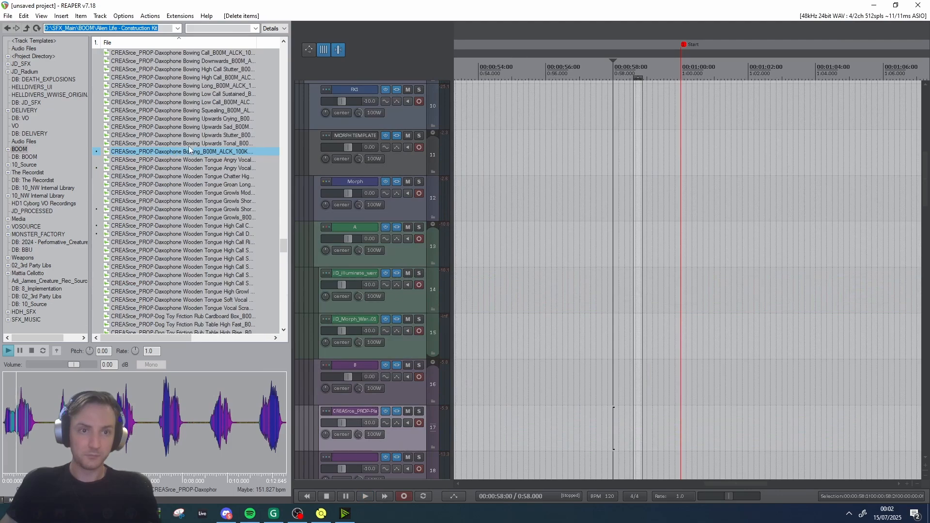
click(189, 146)
scroll(193, 139, up, 20)
click(188, 145)
click(192, 129)
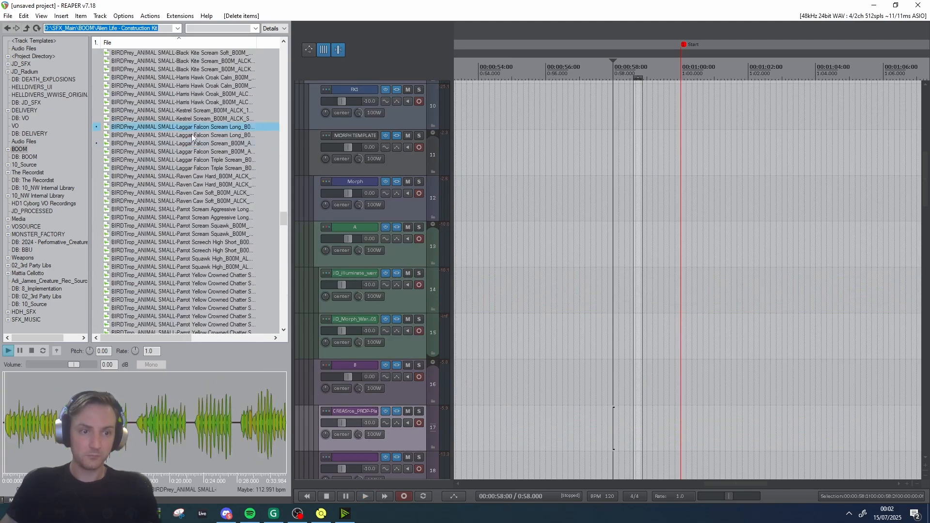
drag(196, 127, 558, 285)
Preview more animal recordings, and place a section of Emu Thumping Very Low Soft on the B layer, aligned with the falcon clip's start.
click(209, 87)
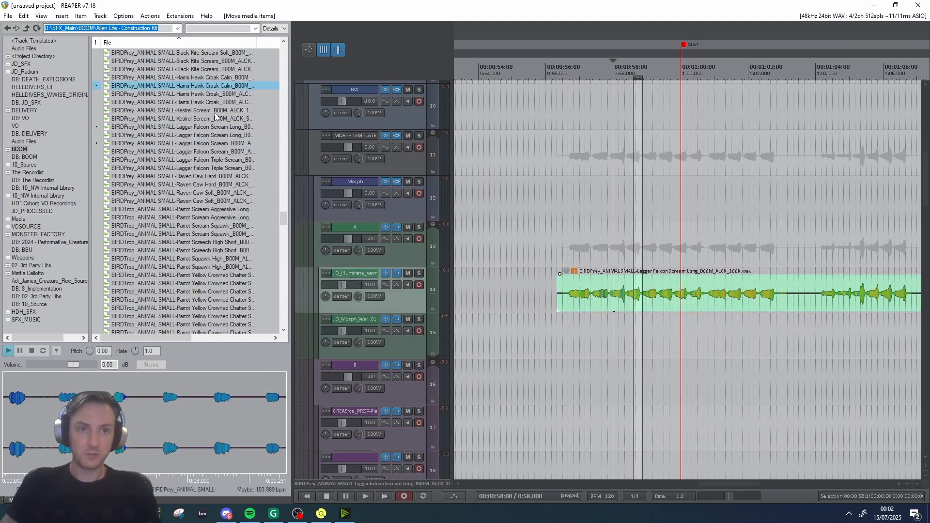
scroll(201, 112, up, 11)
click(199, 128)
scroll(178, 174, up, 18)
click(181, 162)
scroll(181, 163, up, 3)
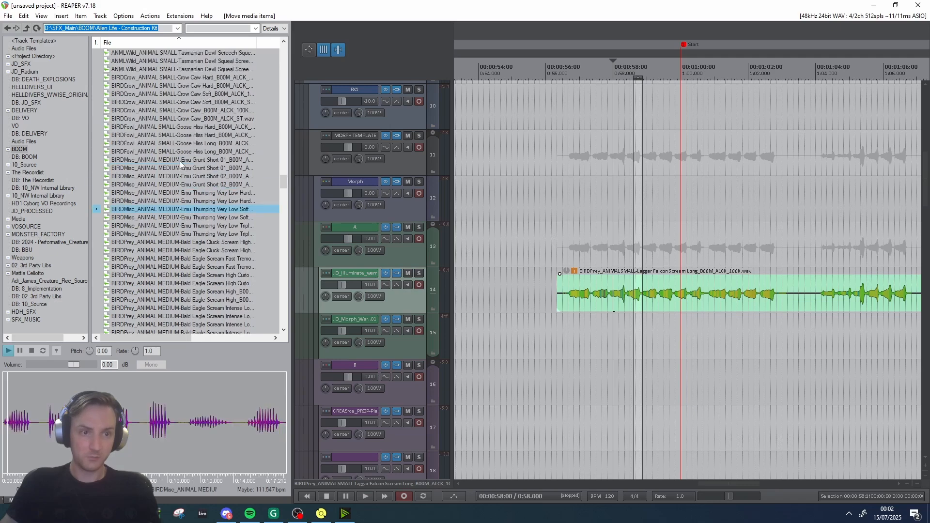
drag(99, 429, 649, 427)
drag(713, 436, 628, 446)
Audition the falcon and emu layers together, and reopen the Morph track's FX chain at Transmutator.
click(553, 401)
key(space)
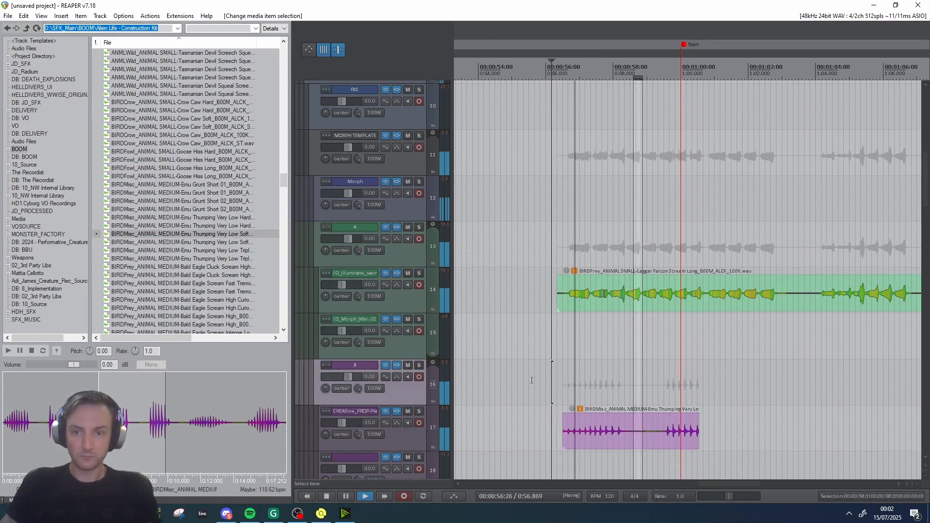
key(space)
click(397, 181)
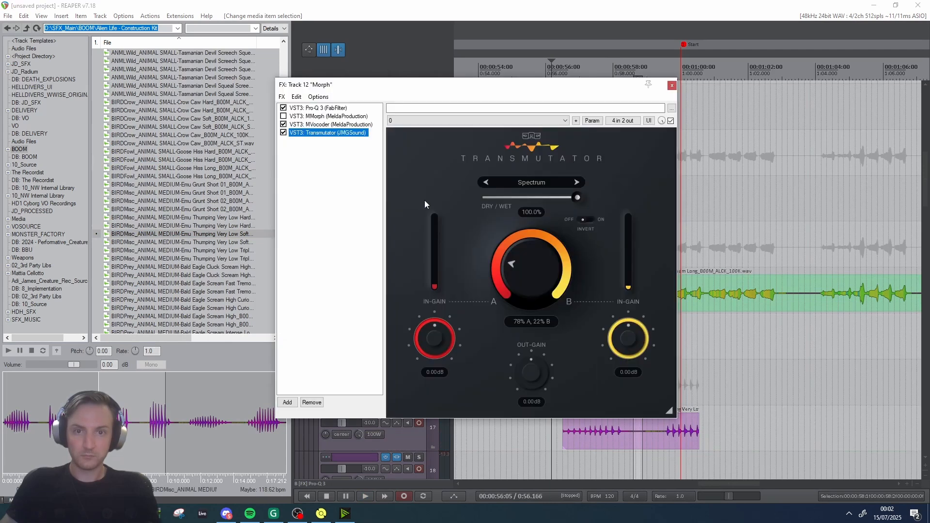
Switch Transmutator to Morph mode and set the blend to 46% A, 54% B while auditioning the falcon and emu layers.
drag(523, 272, 536, 207)
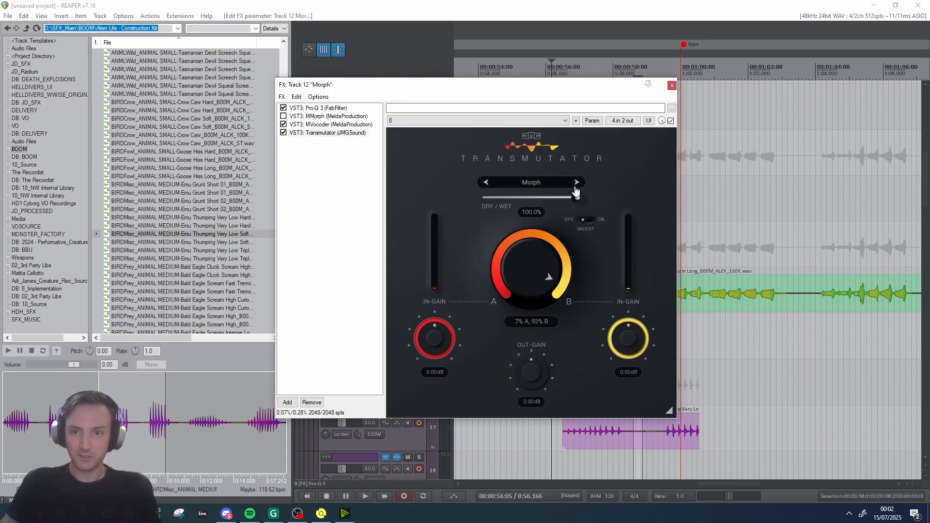
key(space)
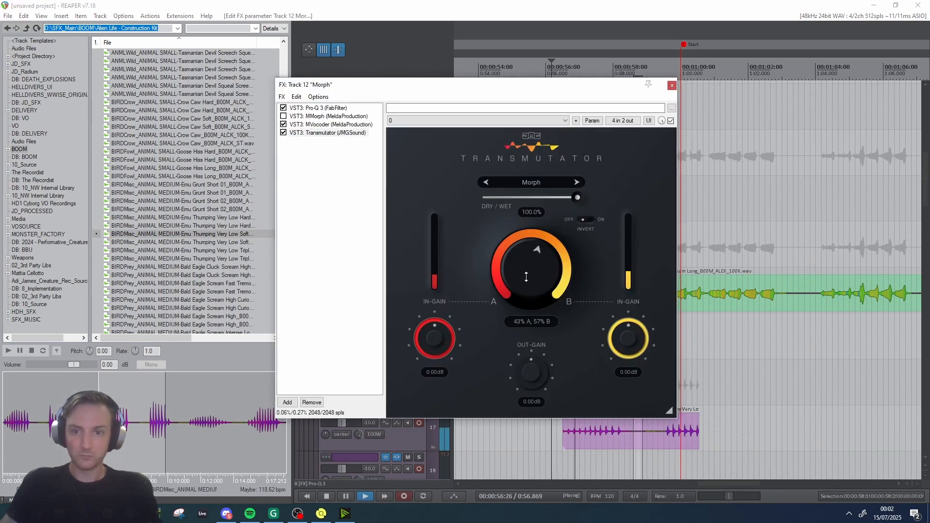
drag(533, 245, 529, 279)
Set Transmutator's in-gain to +7.10 dB for A and +14.98 dB for B, and audition the result.
key(space)
key(space)
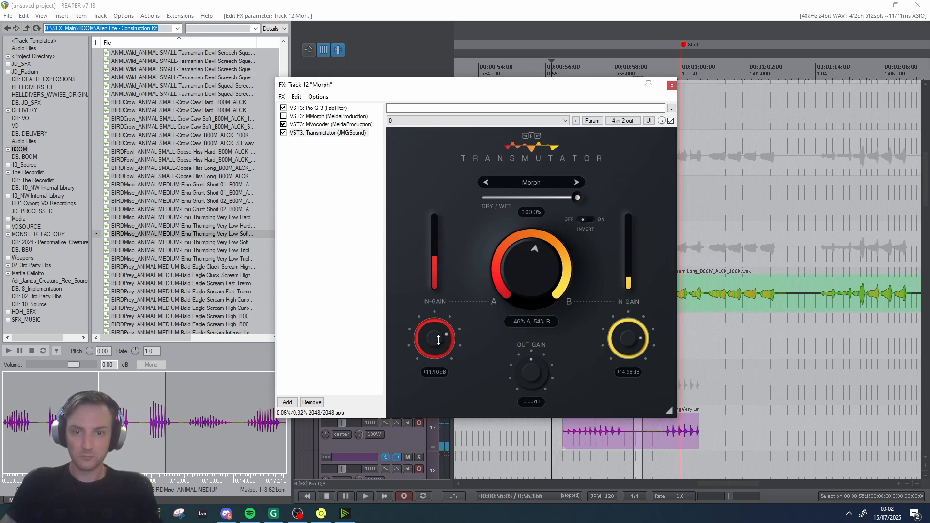
drag(441, 344, 440, 368)
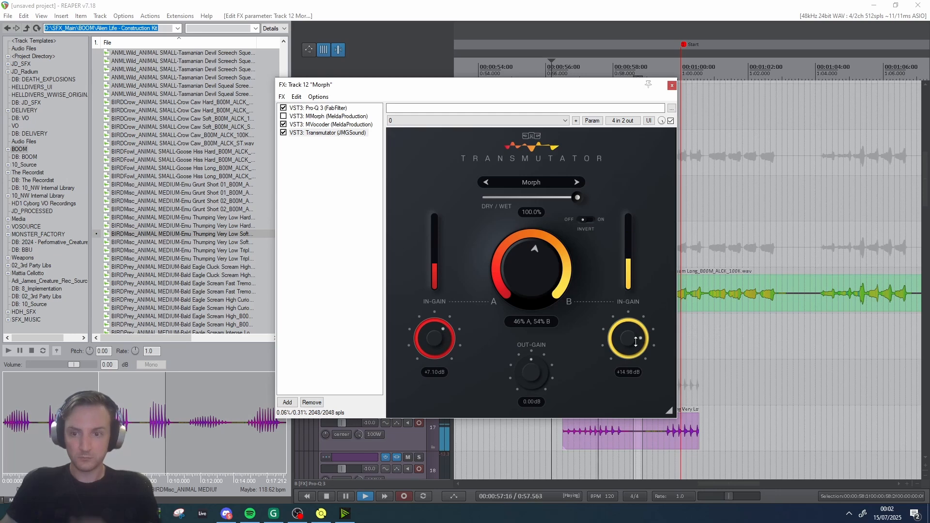
key(space)
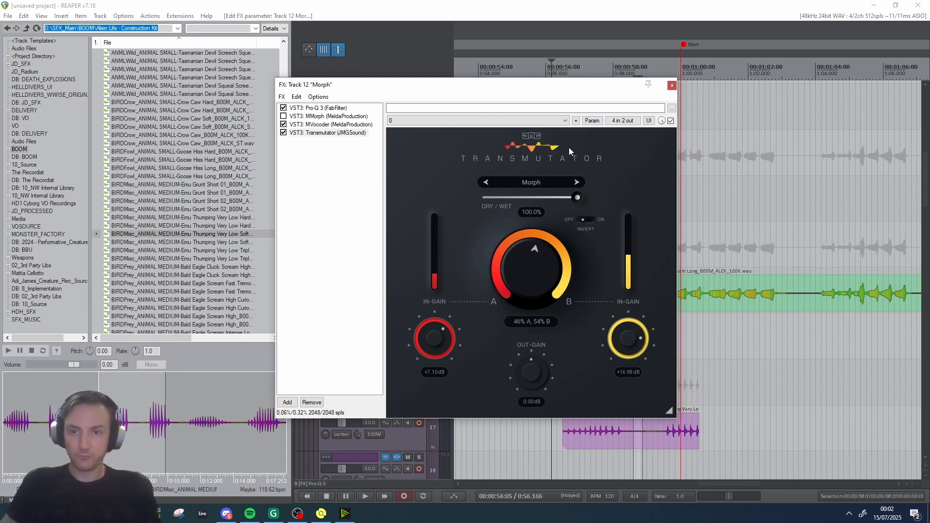
Remove Transmutator from the Morph track's FX chain.
click(326, 176)
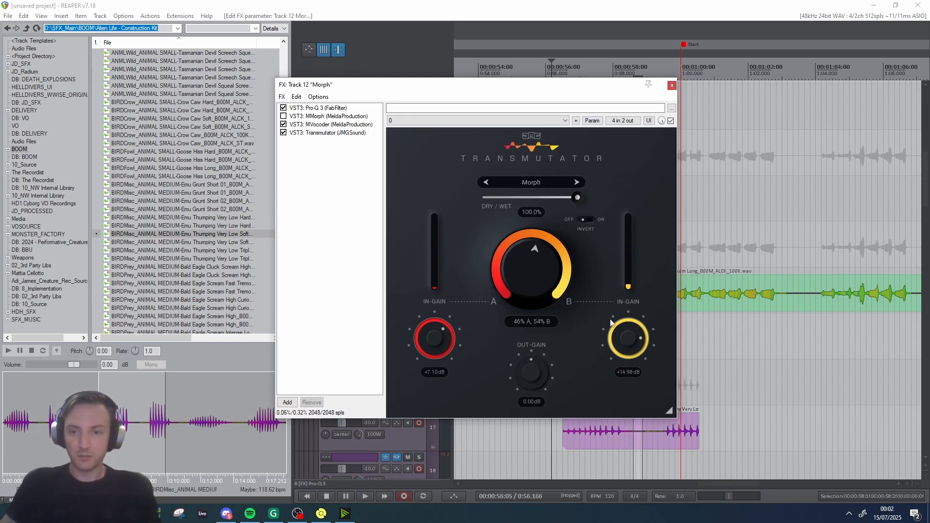
click(334, 133)
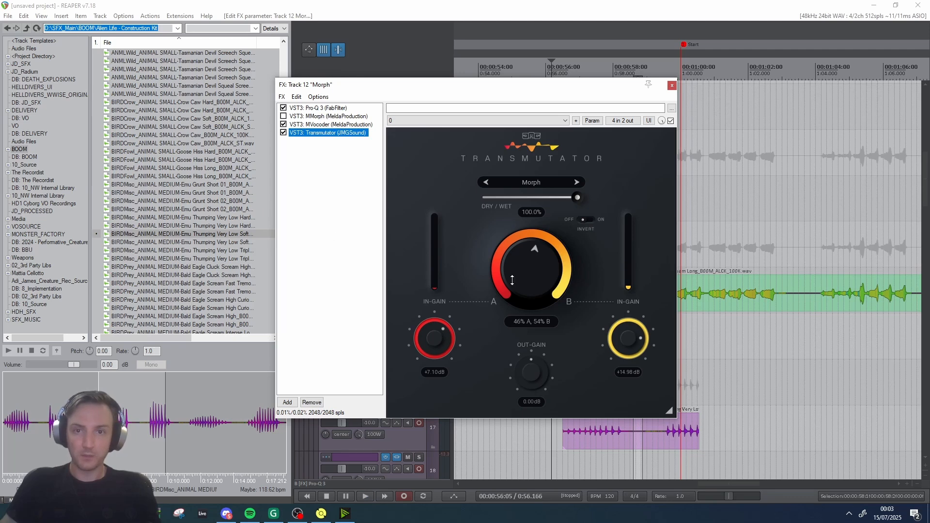
key(Delete)
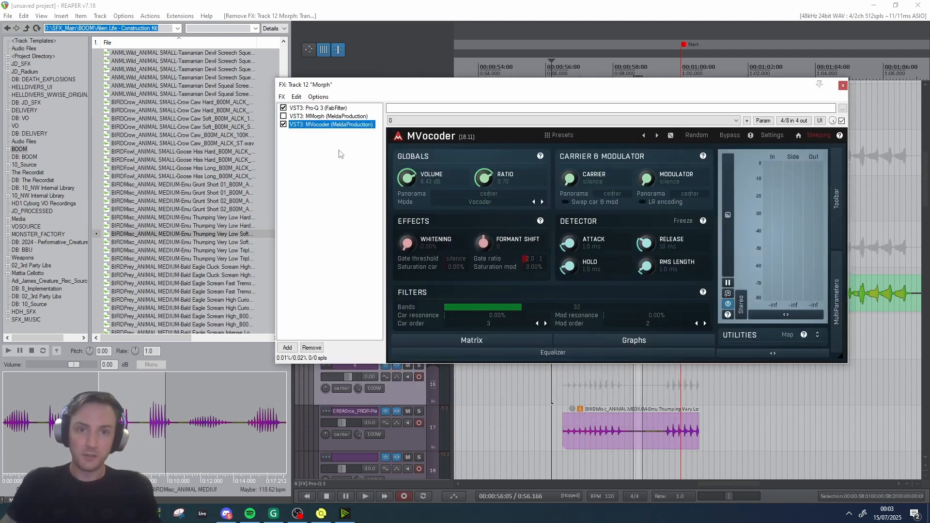
Add Zynaptiq's VST3 MORPH 3 PRO after MVocoder in the Morph track's FX chain.
double_click(341, 154)
scroll(191, 270, down, 15)
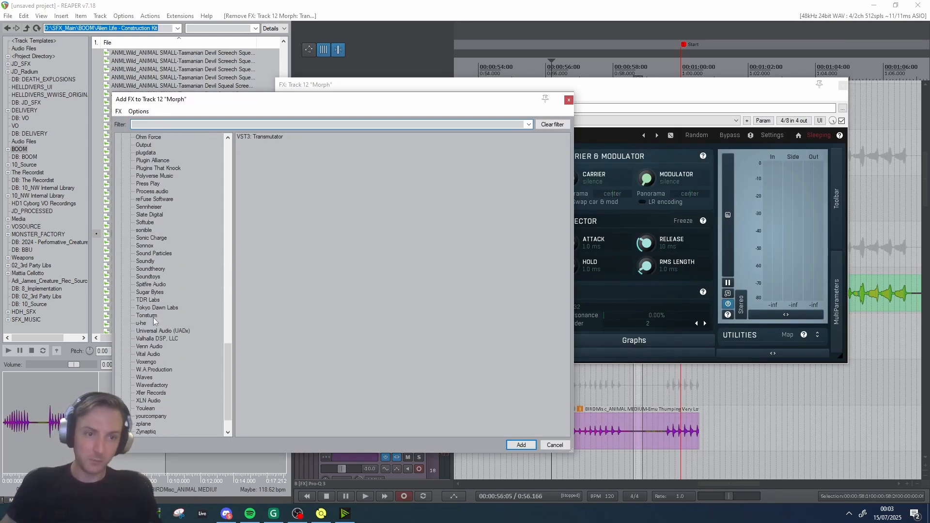
scroll(153, 318, down, 2)
click(146, 400)
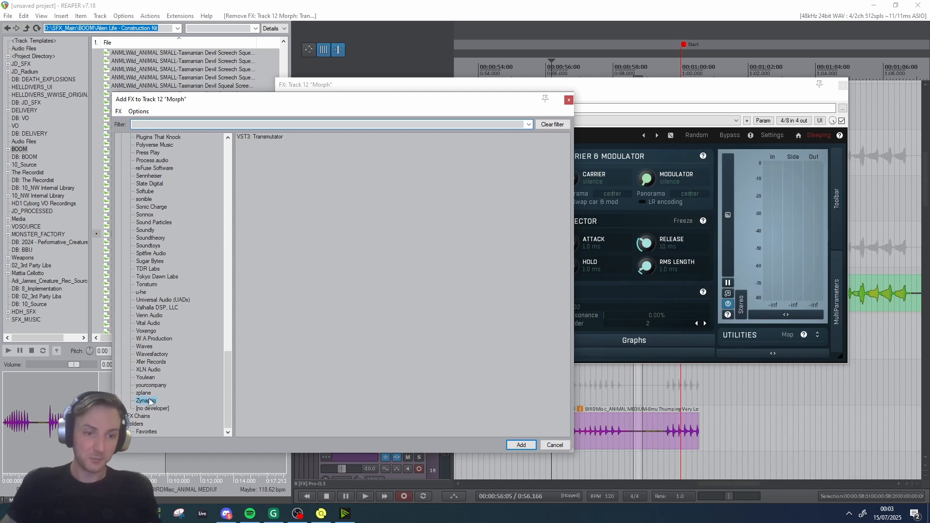
click(257, 177)
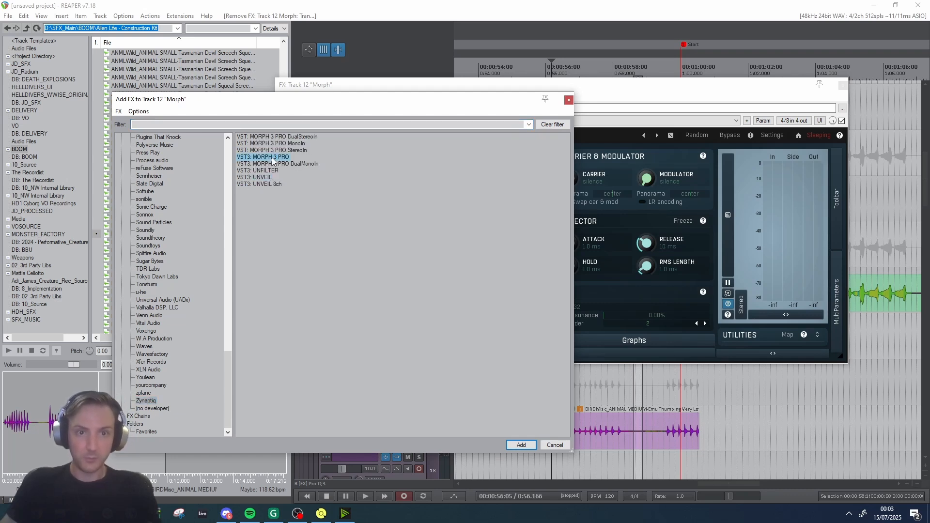
click(276, 157)
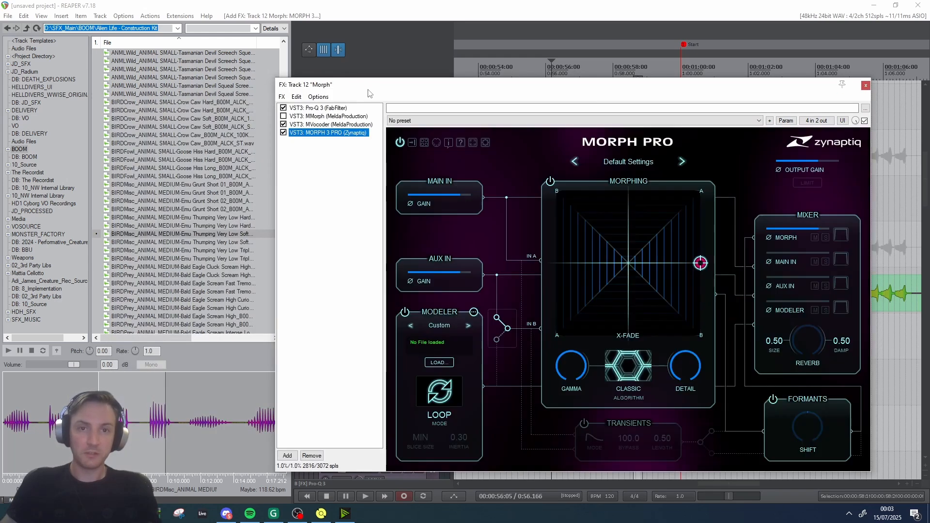
double_click(341, 200)
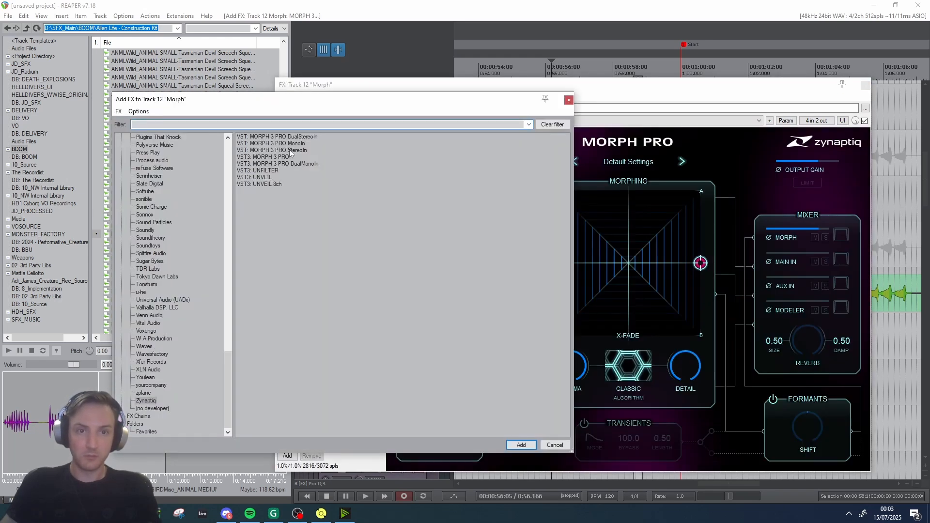
click(569, 100)
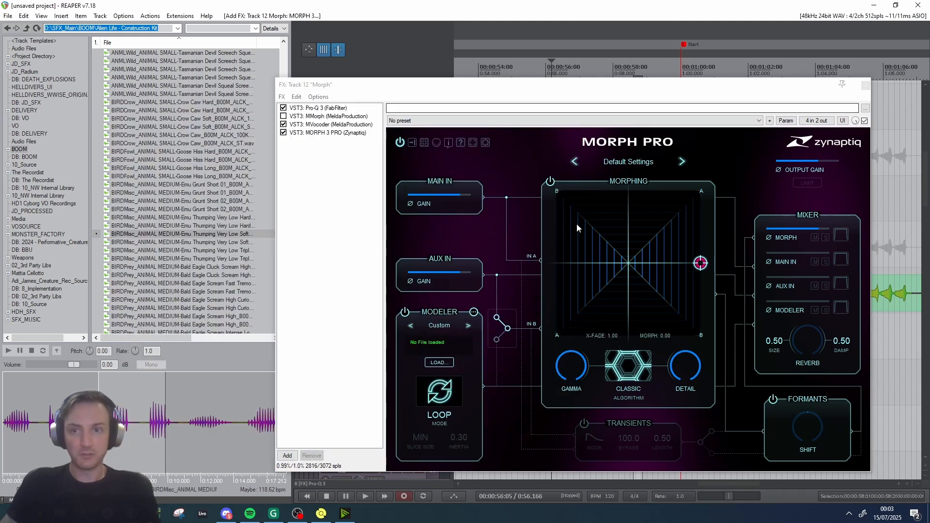
Check MORPH 3 PRO's plug-in pin routing for the main and side-chain inputs.
drag(676, 81, 572, 63)
click(711, 98)
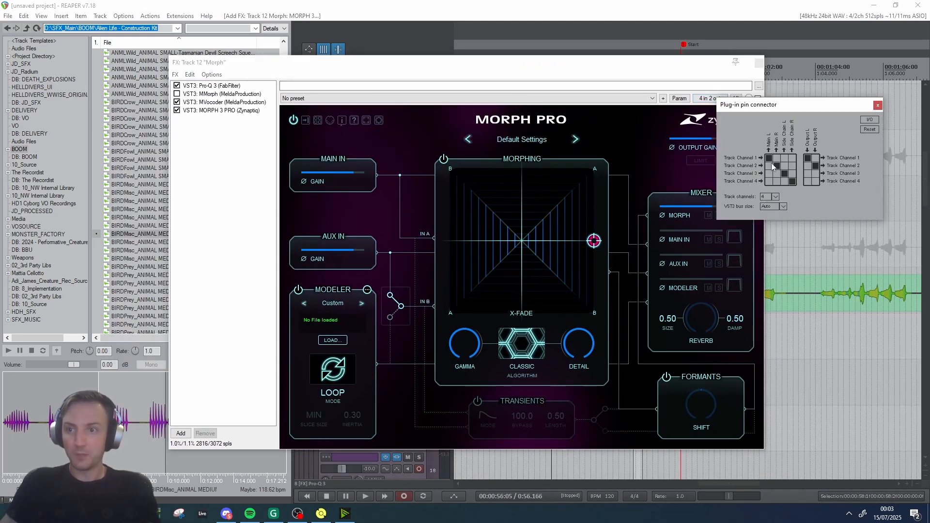
click(878, 106)
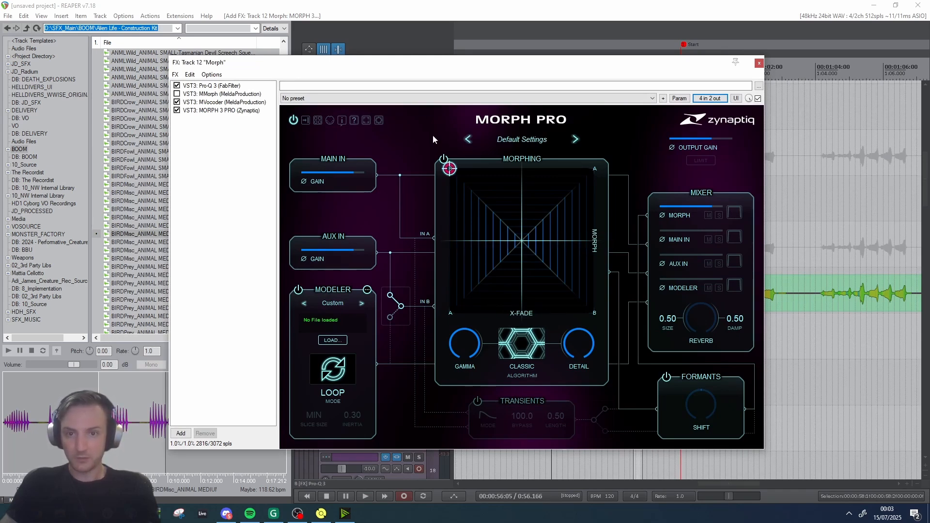
Audition the falcon and emu layers with MORPH 3 PRO's morph point near the pad's centre and in its upper A quadrant.
drag(444, 173, 520, 238)
key(space)
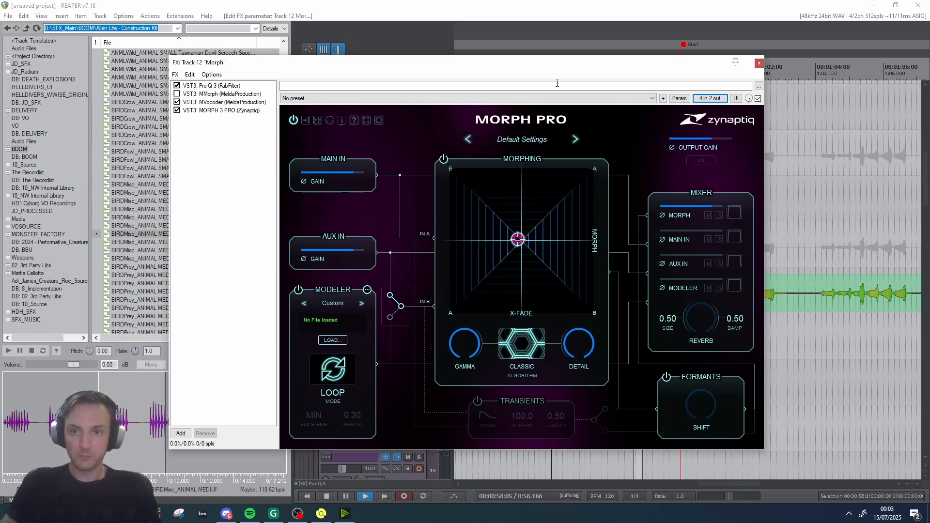
drag(464, 63, 297, 23)
drag(352, 198, 407, 166)
click(568, 433)
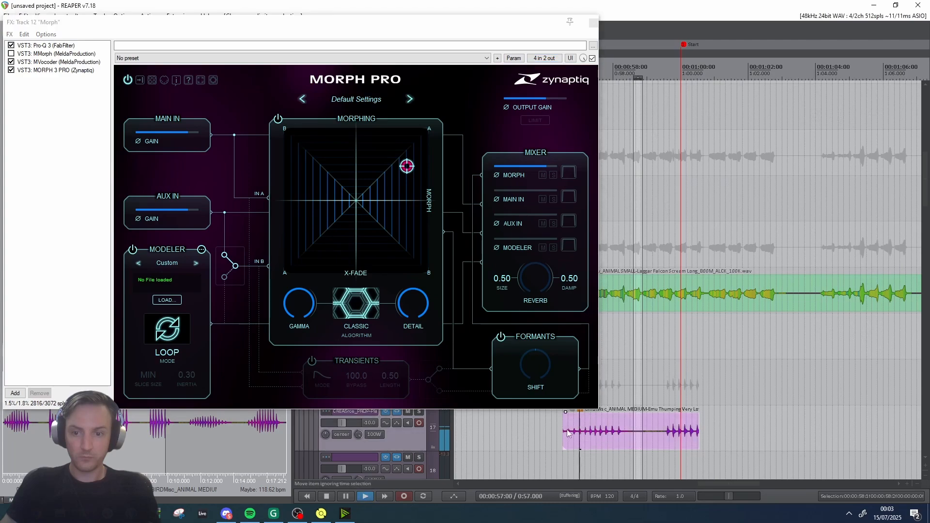
key(space)
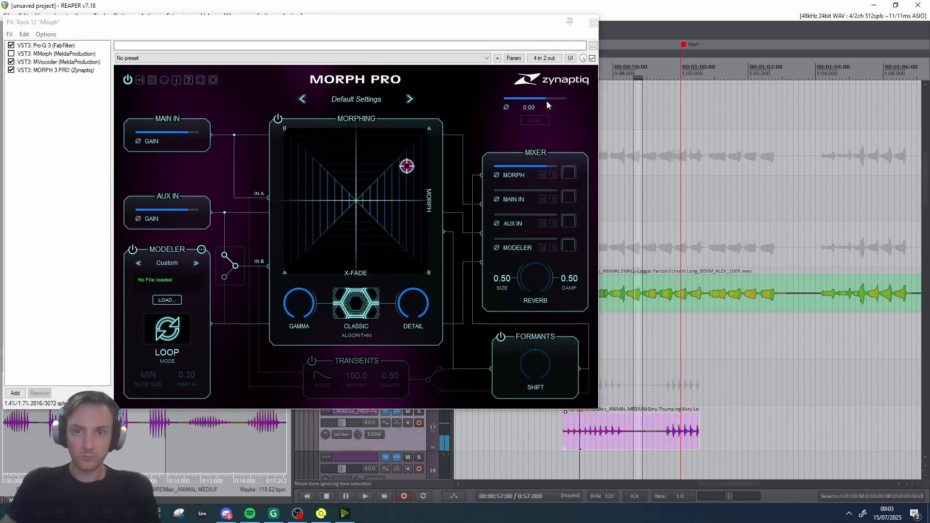
Delete the falcon clip from the A layer and the emu clip from the B layer, and close the FX chain.
drag(655, 327, 647, 296)
key(Delete)
drag(431, 21, 698, 91)
click(200, 175)
click(860, 92)
Preview animal recordings, and place Tasmanian Devil Squeal Screech Distressed Female Sequence on the A layer track at 00:00:56:00.
click(176, 136)
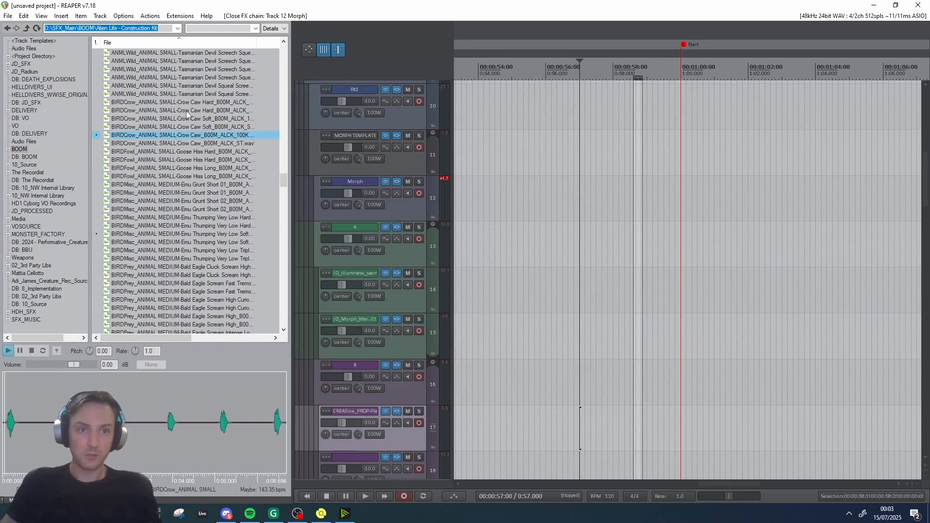
click(168, 111)
scroll(166, 110, up, 1)
click(166, 110)
scroll(165, 110, up, 1)
scroll(166, 109, up, 4)
drag(176, 234, 548, 290)
drag(608, 295, 596, 302)
Place Koala Bellow Constant 07 on the B layer track, aligned with the Tasmanian devil clip's start, and play both layers.
click(184, 118)
scroll(185, 133, up, 3)
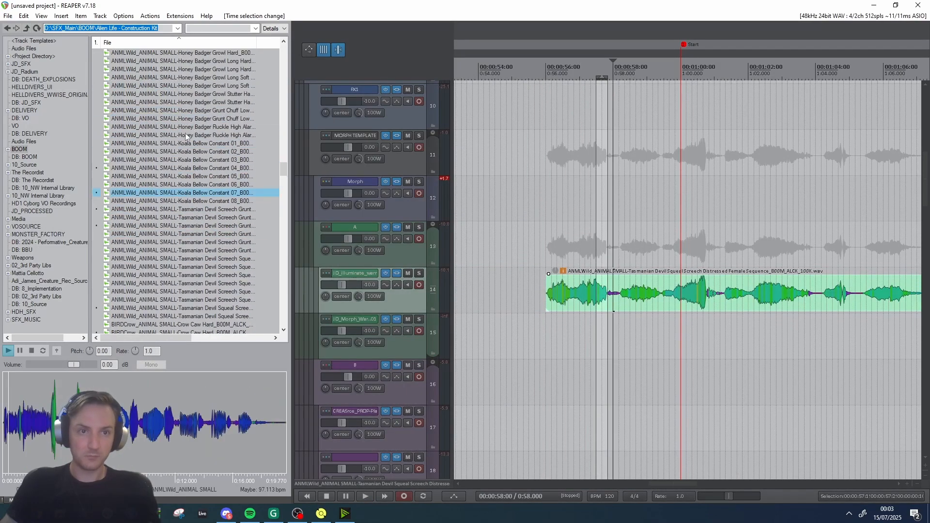
drag(191, 198, 549, 427)
key(space)
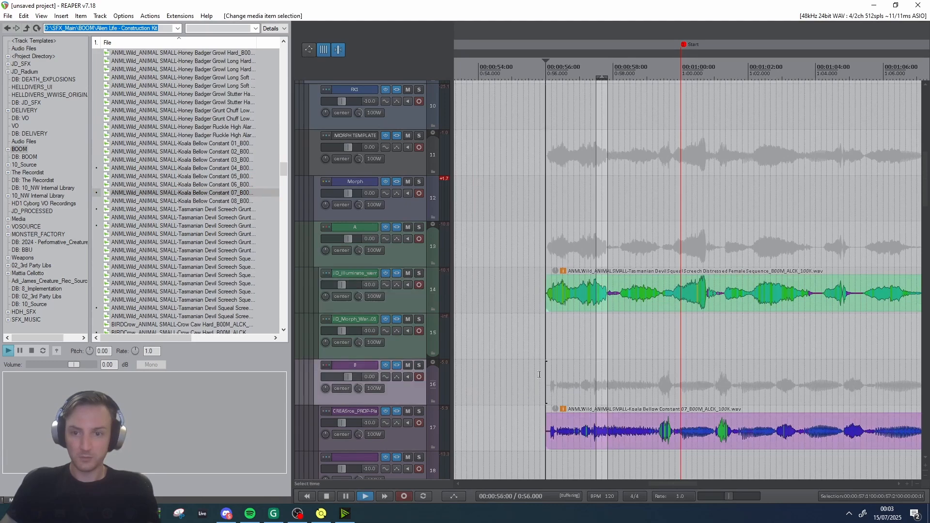
Reopen the Morph track's FX chain and audition MORPH 3 PRO with X-Fade at -0.45 and Morph at -0.26.
click(394, 182)
key(space)
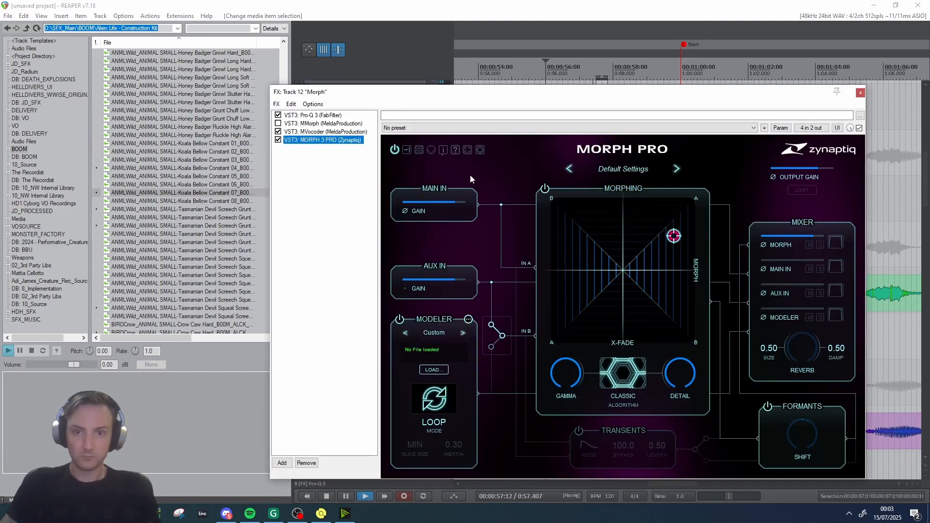
drag(668, 244, 589, 290)
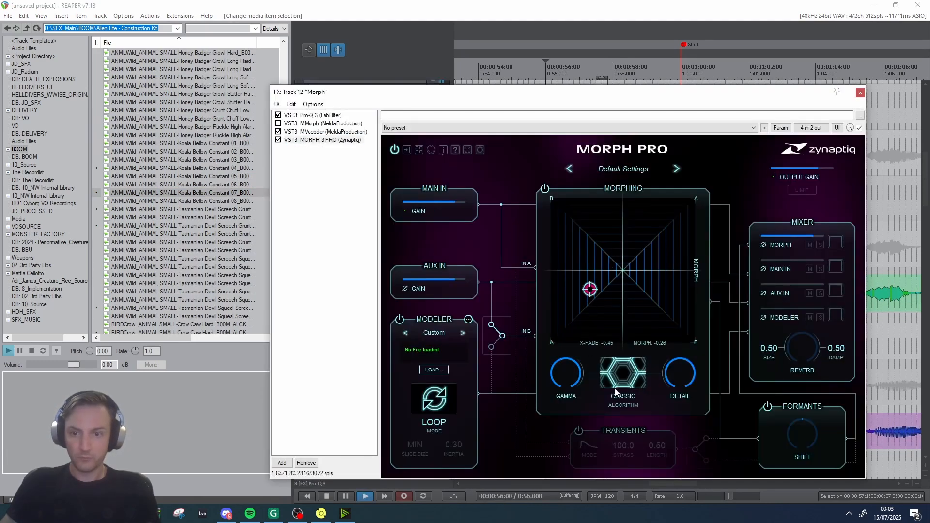
key(space)
Change MORPH 3 PRO's algorithm to Imprint Crystal, lower Detail, and set X-Fade to 0.48 and Morph to 0.33 during playback.
click(628, 381)
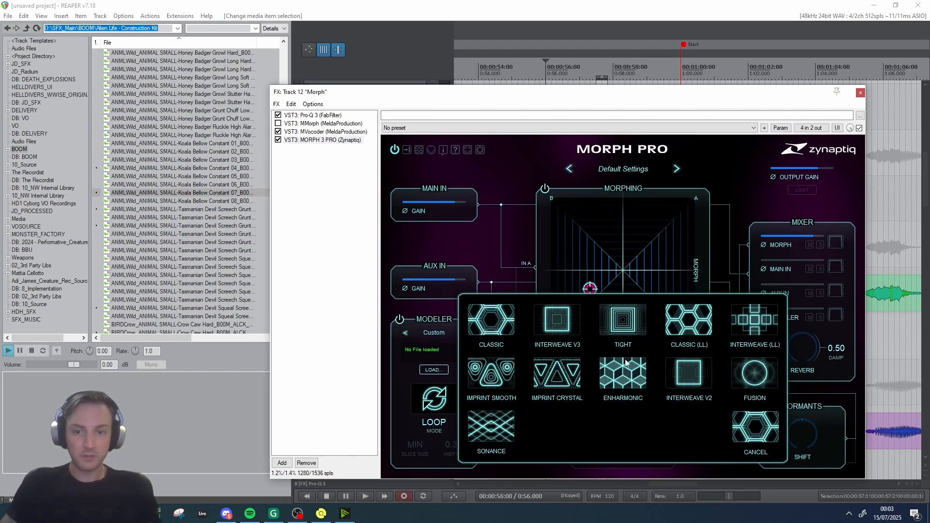
click(564, 374)
key(space)
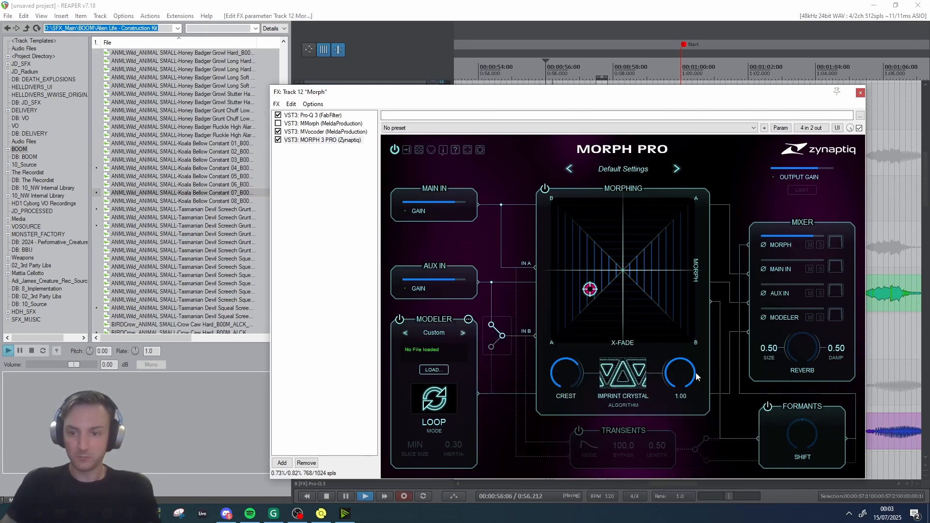
drag(676, 395, 676, 404)
drag(590, 289, 657, 247)
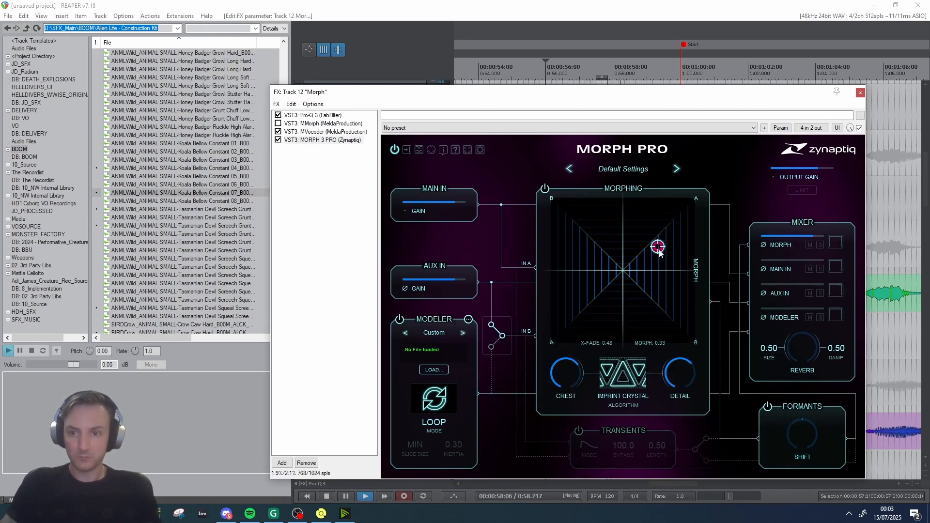
Add Newfangled Audio's VST3 Newfangled Elevate after MORPH 3 PRO in the Morph track's FX chain.
double_click(318, 197)
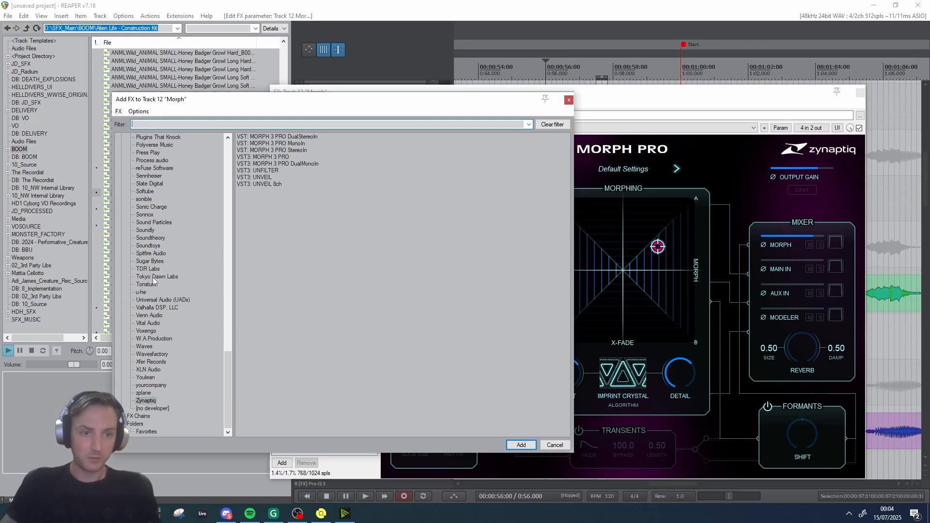
scroll(159, 210, up, 3)
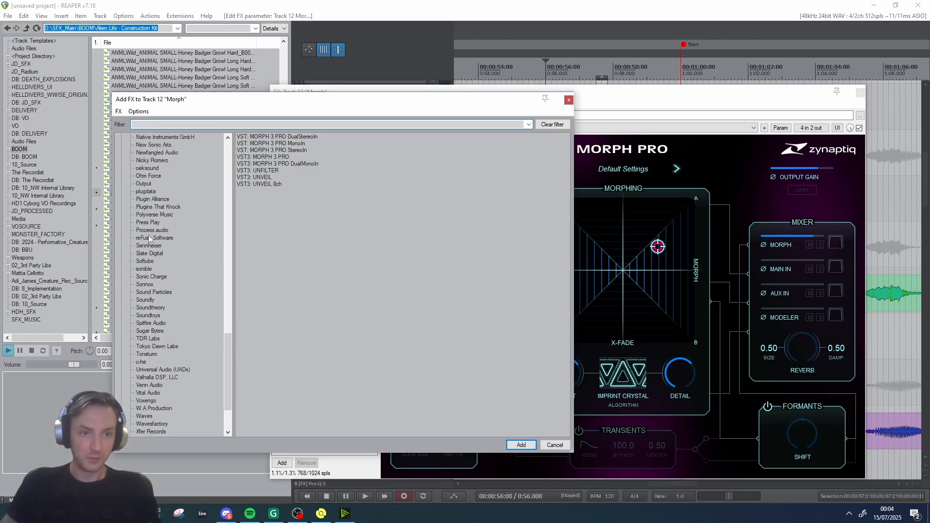
scroll(148, 234, up, 2)
drag(342, 100, 393, 128)
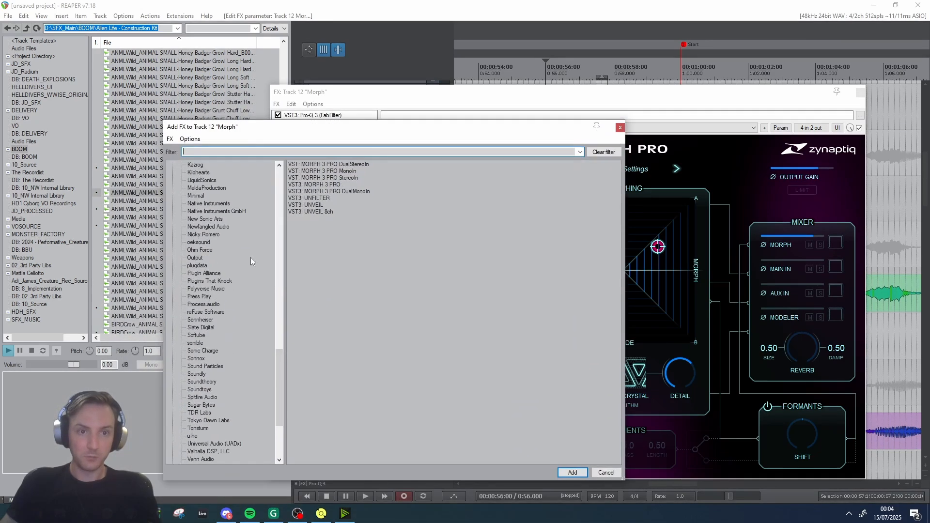
scroll(207, 224, up, 1)
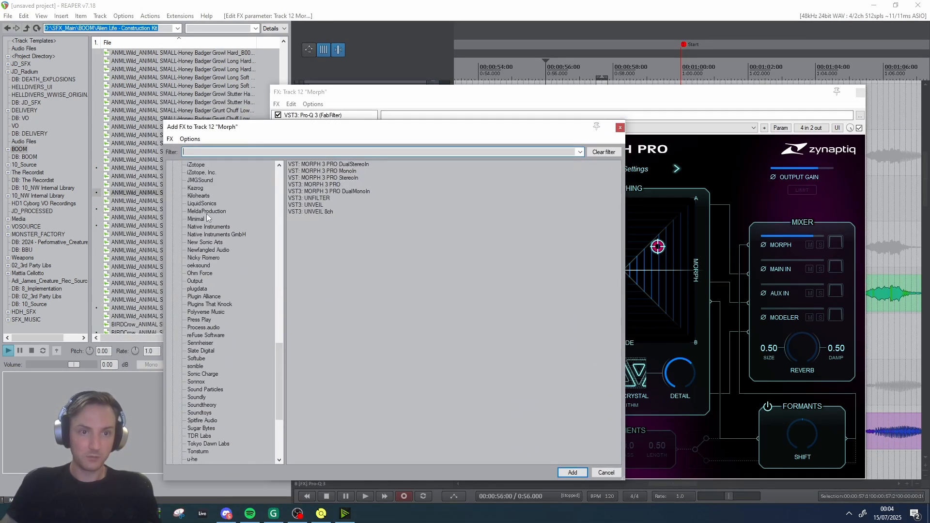
click(209, 248)
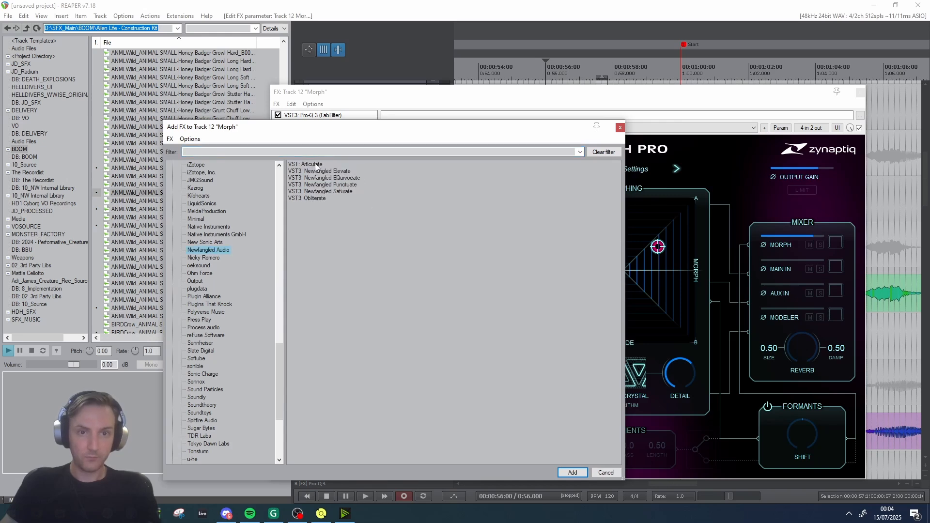
double_click(336, 172)
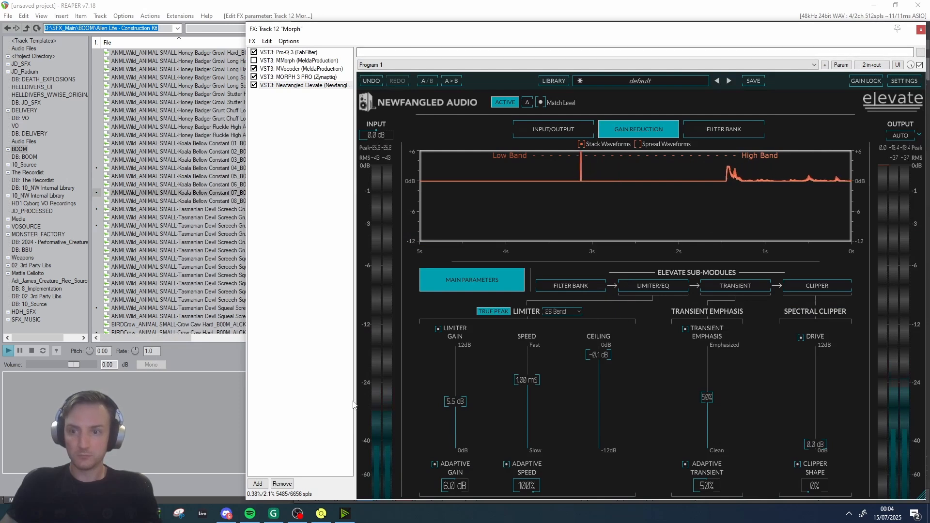
Set Elevate's limiter gain to 8.7 dB, close the FX chain, and place the edit cursor near the Tasmanian devil clip's start.
drag(462, 400, 462, 375)
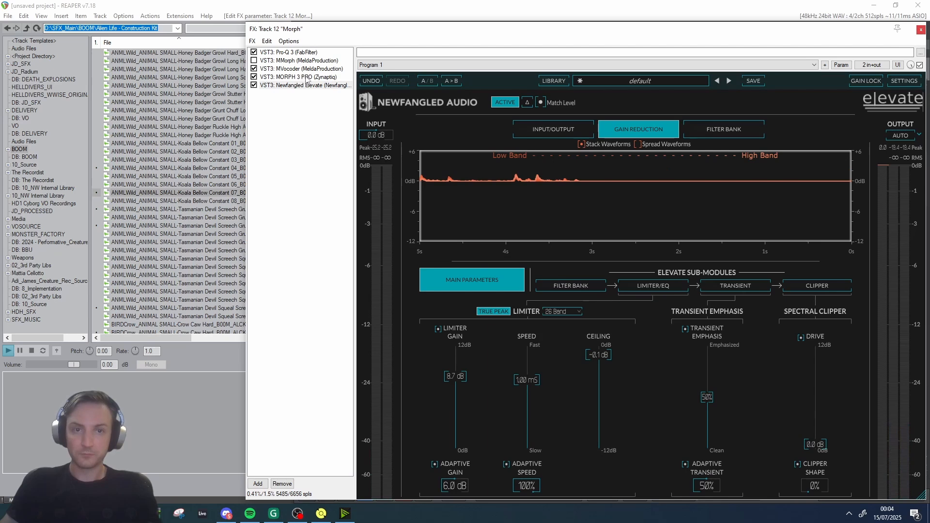
key(Escape)
click(568, 290)
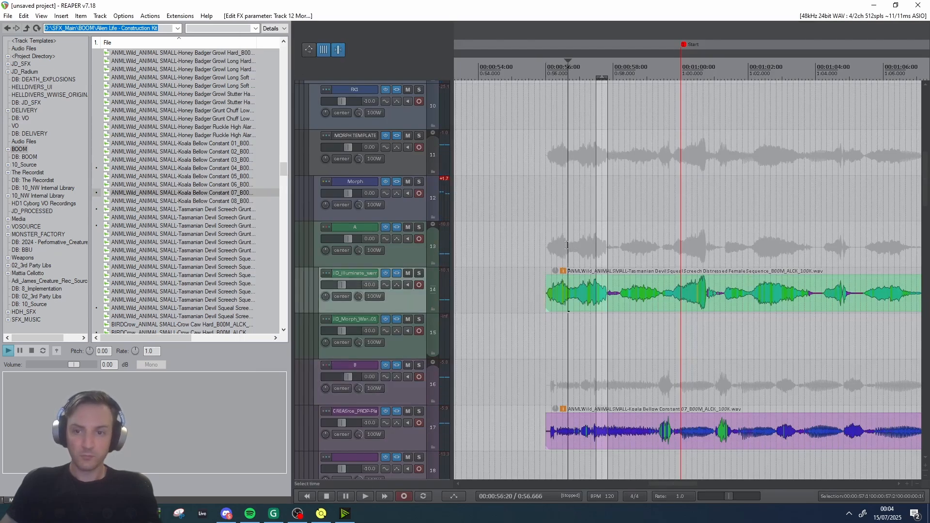
Reopen the Morph track's FX chain and add Zynaptiq's VST3 UNVEIL after Newfangled Elevate.
click(395, 183)
click(284, 77)
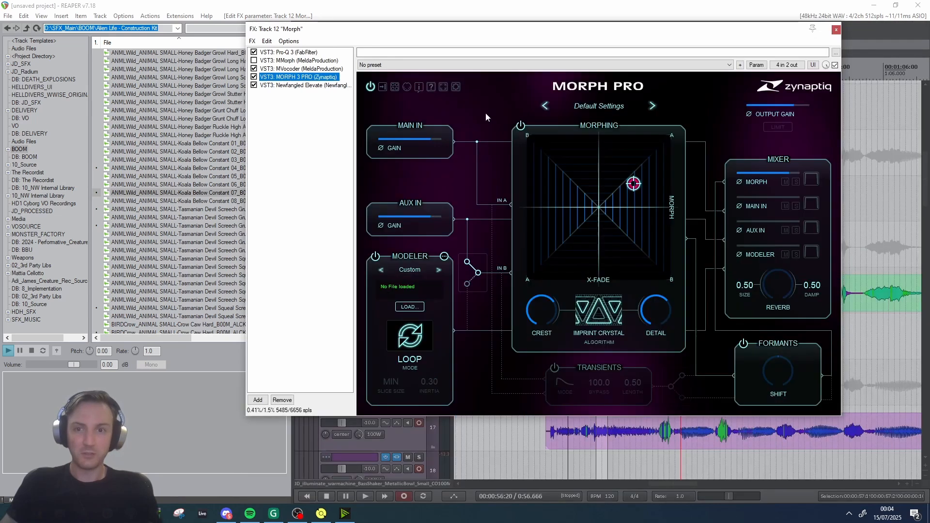
click(304, 132)
double_click(281, 151)
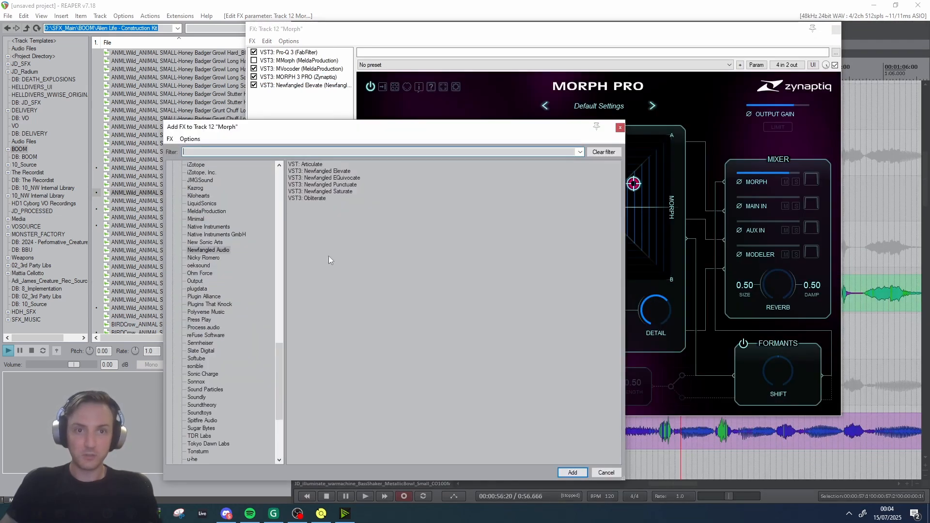
scroll(219, 333, down, 10)
click(202, 429)
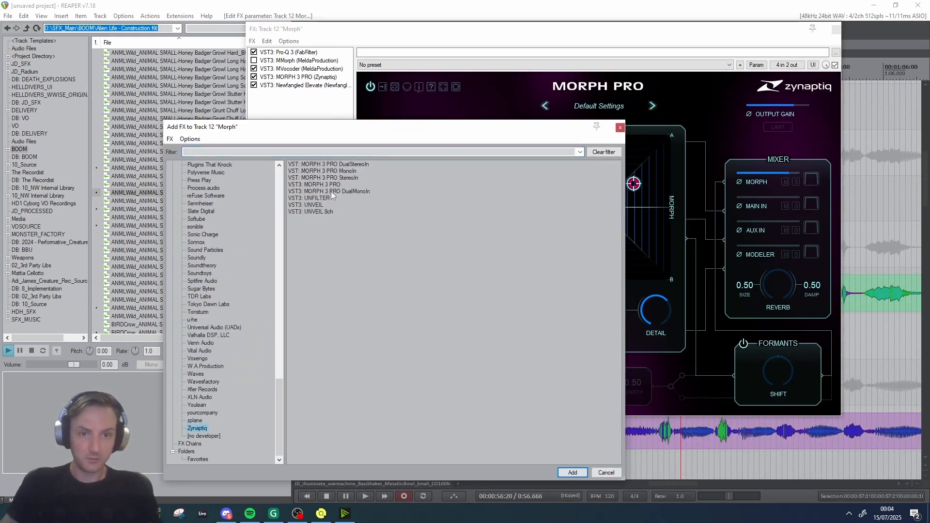
key(Return)
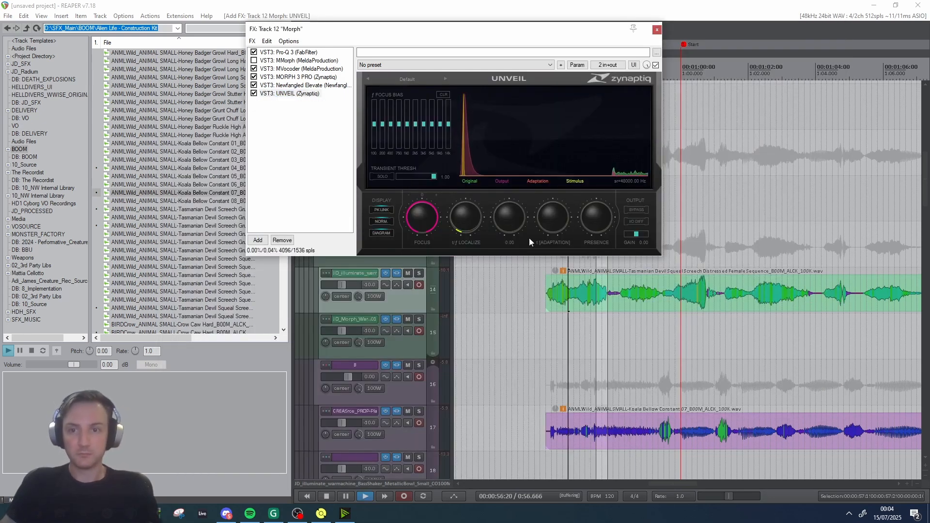
Adjust UNVEIL's Presence during playback, bypass the plugin and stop playback.
drag(584, 219, 585, 235)
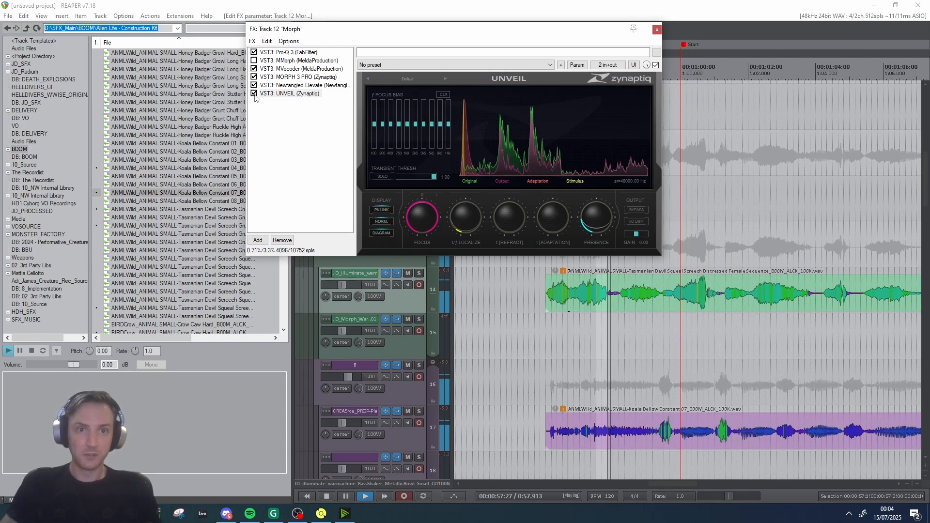
click(286, 112)
key(space)
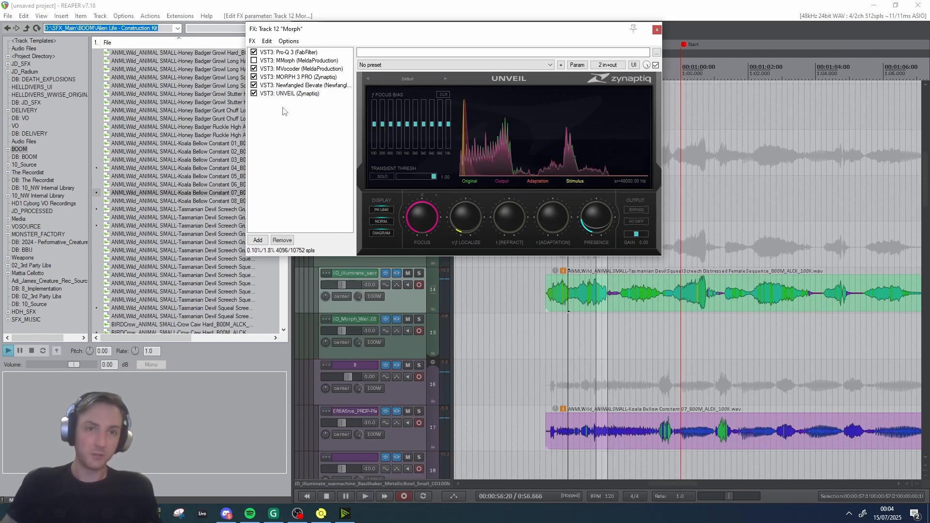
Audition MORPH 3 PRO's Imprint Crystal algorithm with X-Fade at -0.52 and Morph at -0.03.
click(287, 71)
click(287, 77)
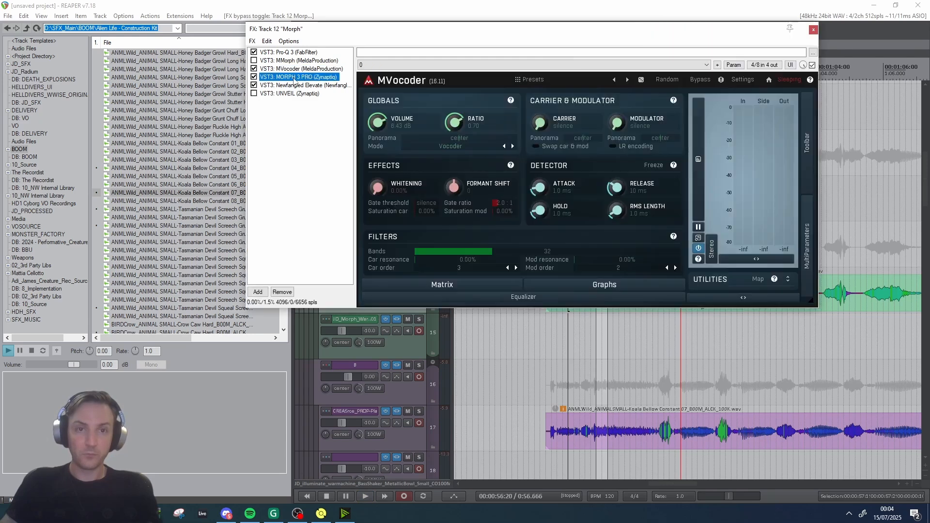
key(space)
drag(634, 183, 610, 204)
key(space)
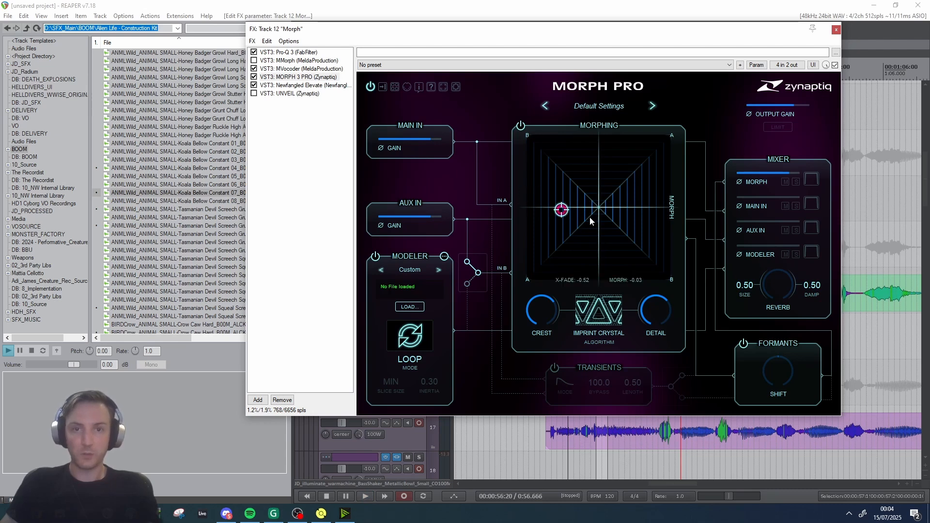
Change MORPH 3 PRO's algorithm to Enharmonic and move the morph point to positive X-Fade and Morph values during playback.
click(598, 313)
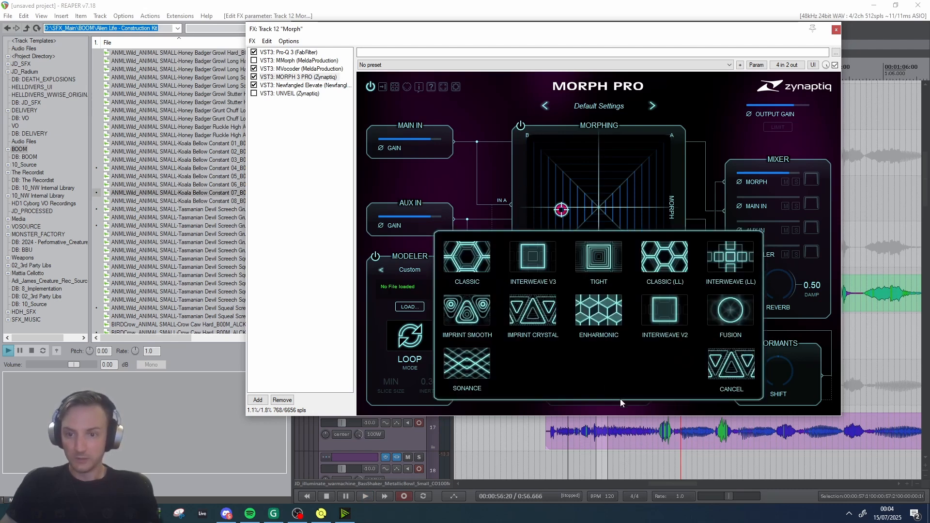
click(617, 321)
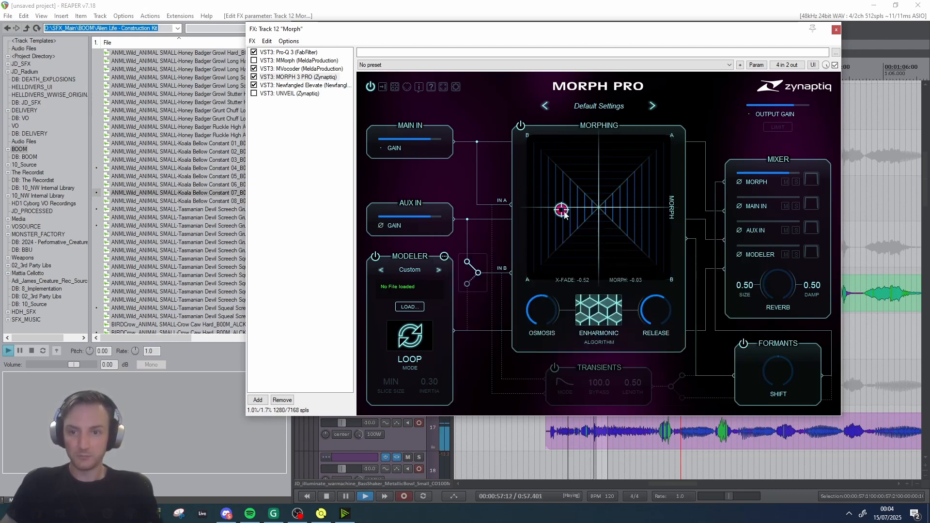
drag(561, 209, 644, 194)
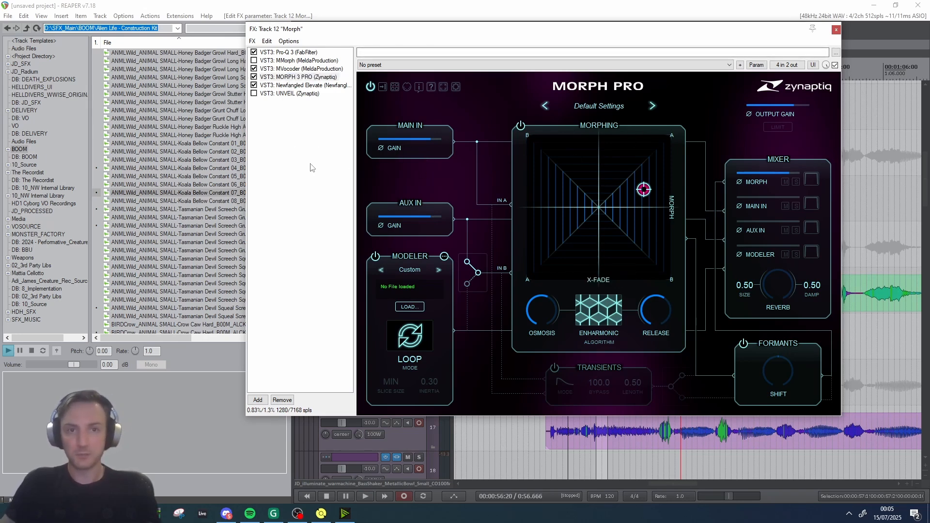
Remove MORPH 3 PRO from the Morph track's FX chain and add Kilohearts' VST3 Multipass (4->12ch).
click(286, 77)
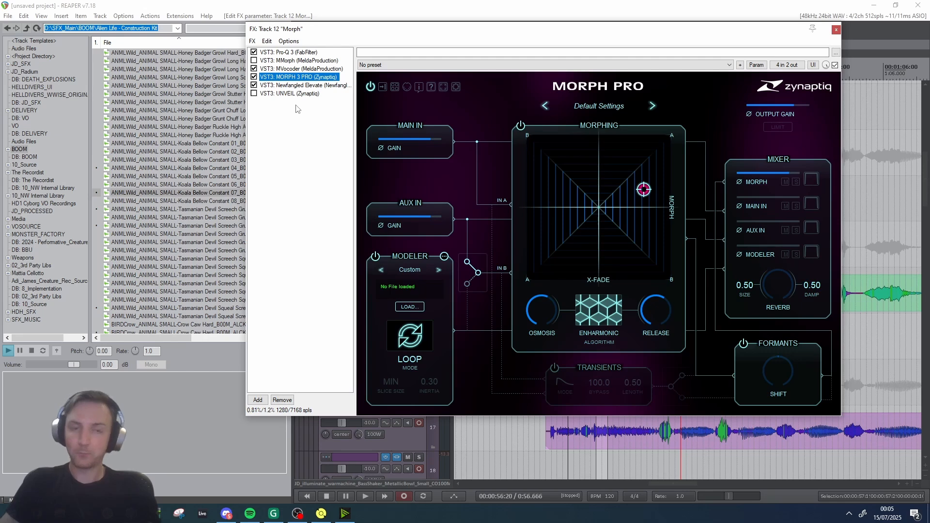
key(Delete)
double_click(287, 133)
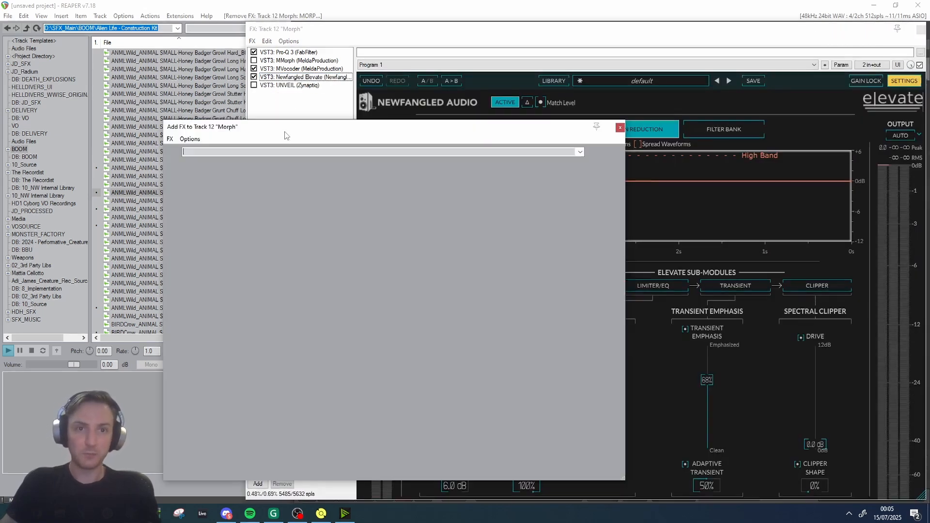
scroll(209, 272, up, 6)
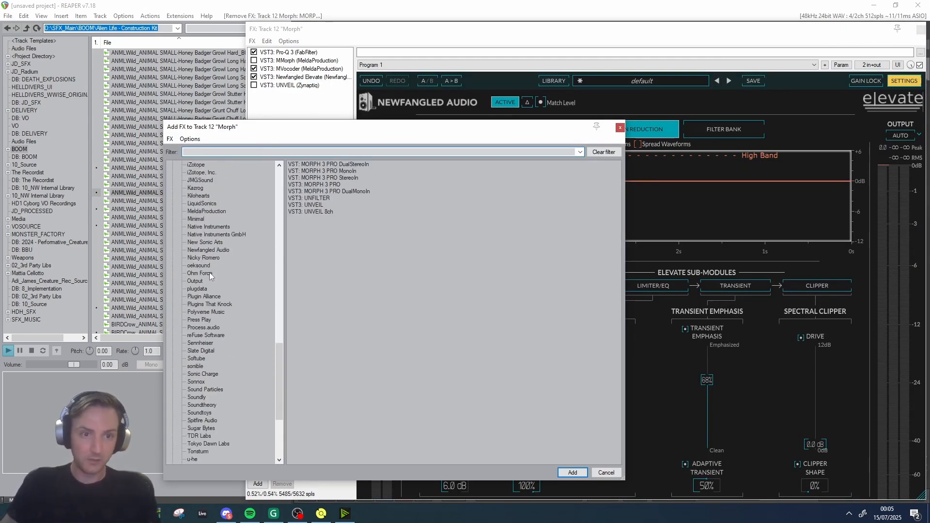
scroll(210, 275, up, 4)
click(199, 289)
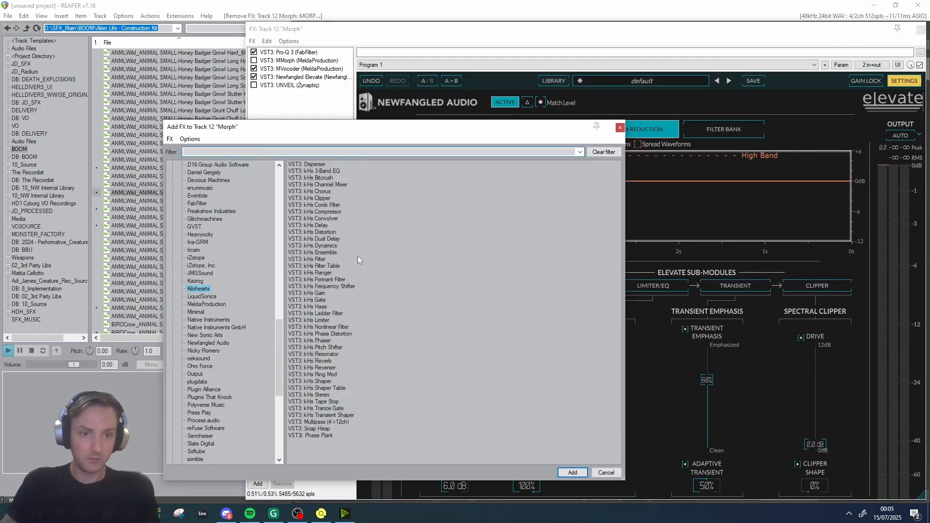
double_click(319, 422)
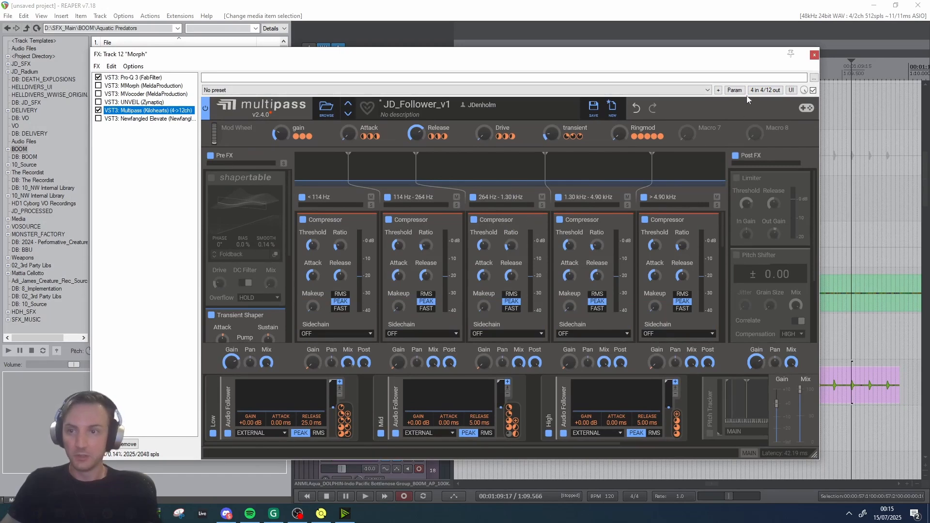
Inspect Multipass's plug-in pin connector routing, then close it and the FX chain.
click(751, 92)
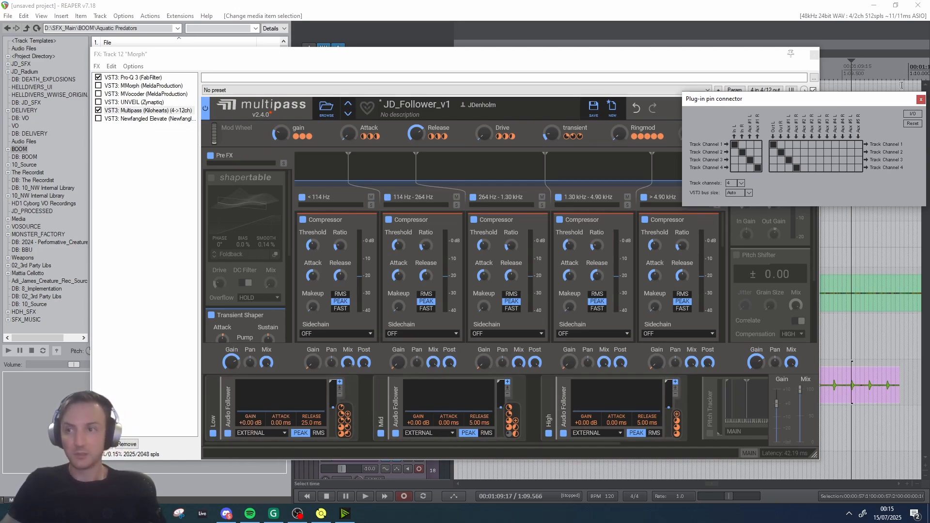
click(921, 99)
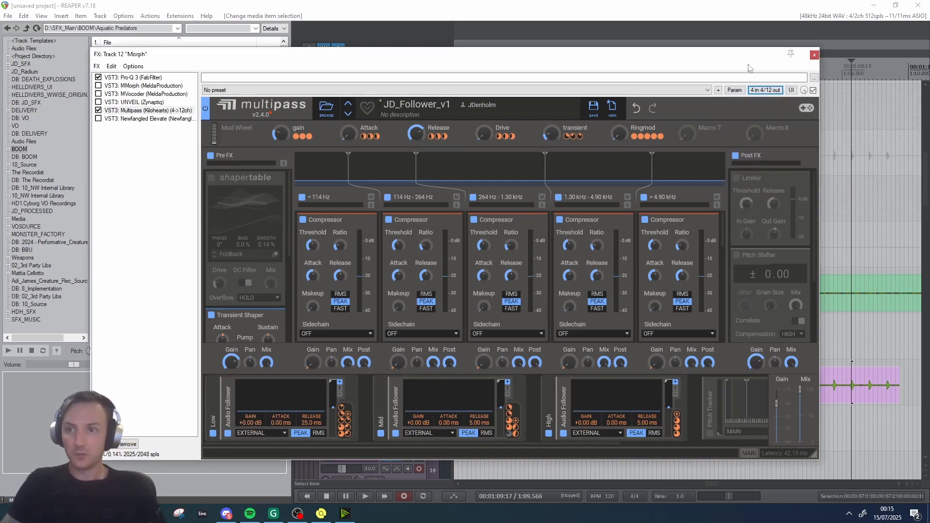
click(814, 55)
Examine how the dolphin group clip on track B lines up with the camel groan clip above it.
click(589, 379)
scroll(635, 371, up, 2)
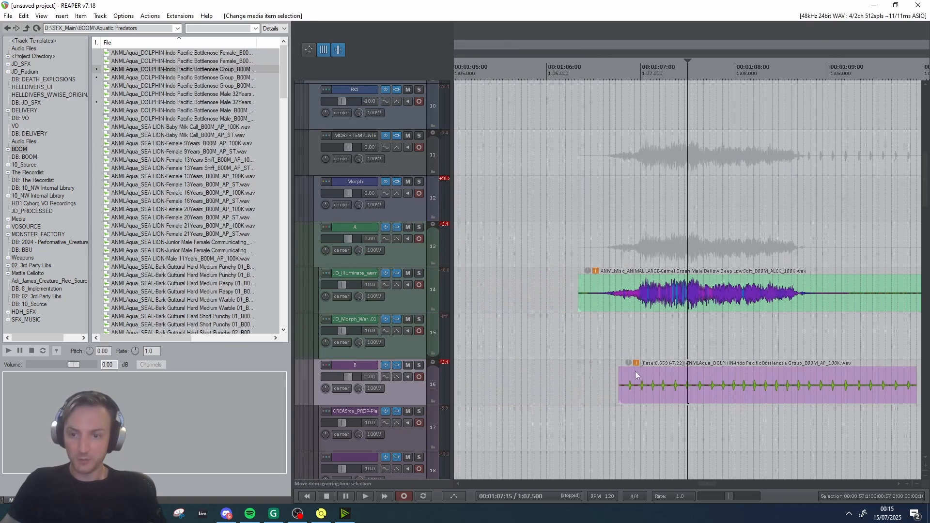
click(668, 378)
click(628, 293)
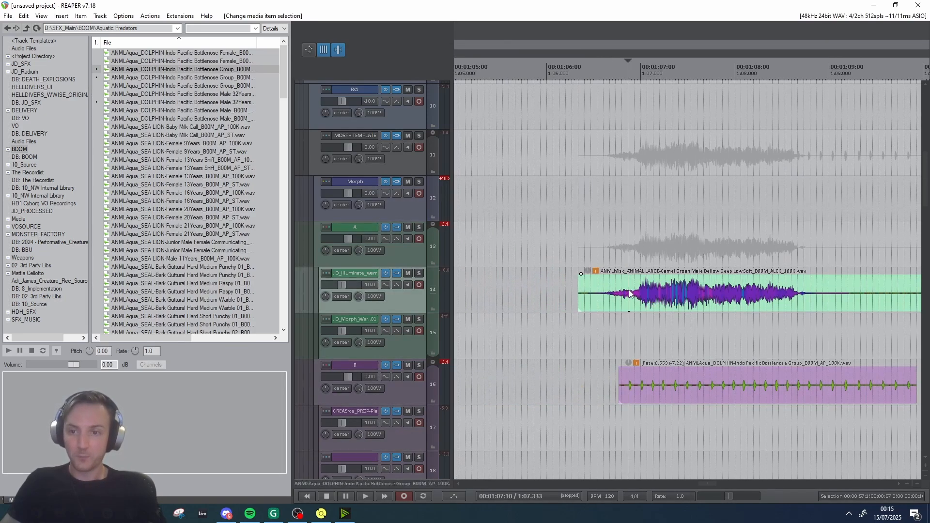
scroll(710, 289, down, 5)
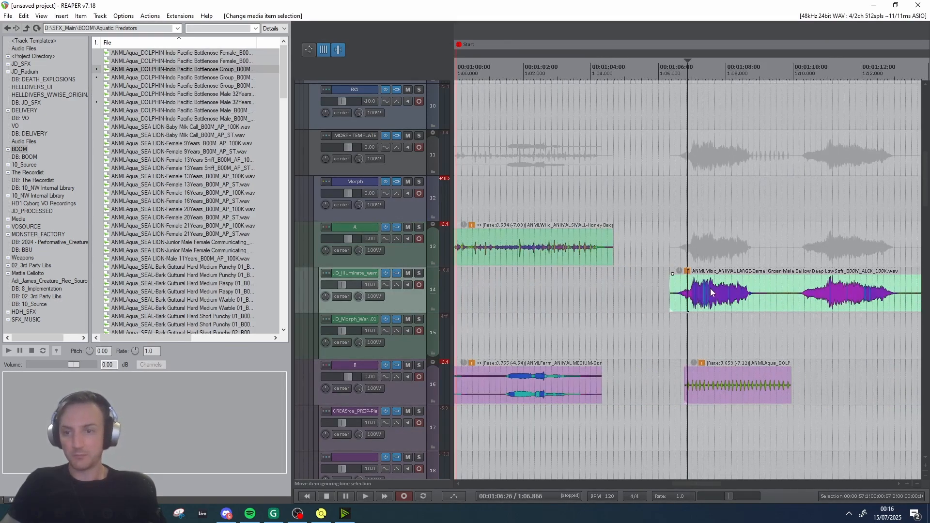
click(622, 280)
scroll(627, 326, up, 1)
click(768, 294)
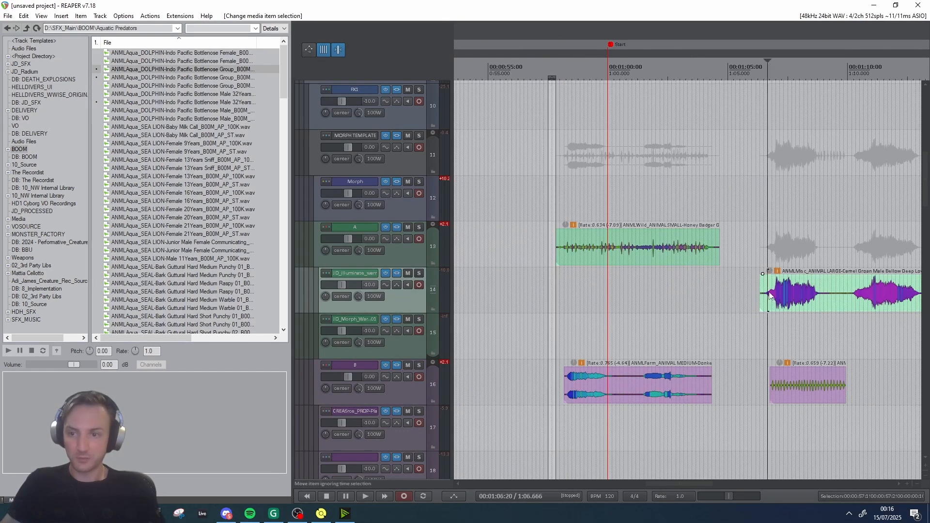
scroll(768, 300, up, 2)
click(681, 296)
click(725, 390)
scroll(726, 390, up, 2)
scroll(710, 388, down, 3)
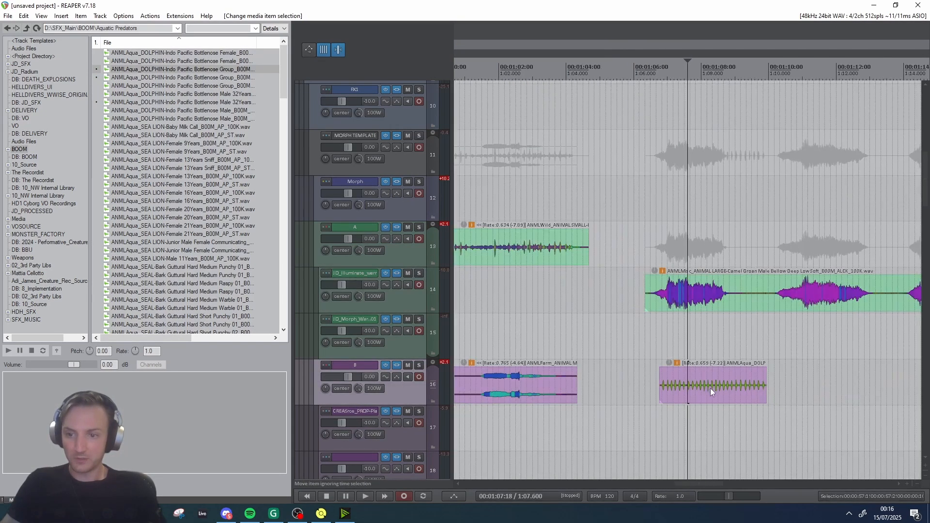
scroll(673, 396, down, 5)
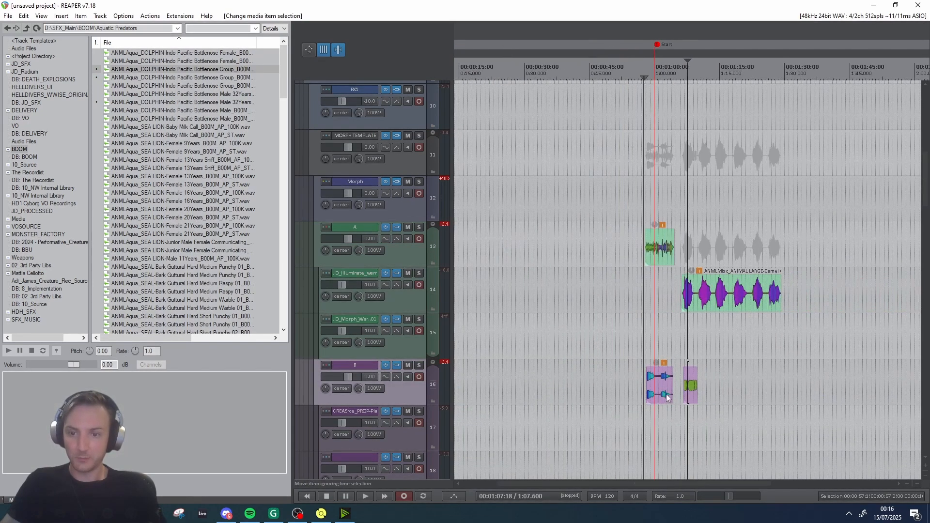
Move the dolphin clip from track B up to the MORPH TEMPLATE track and audition it on its own.
drag(691, 390, 510, 154)
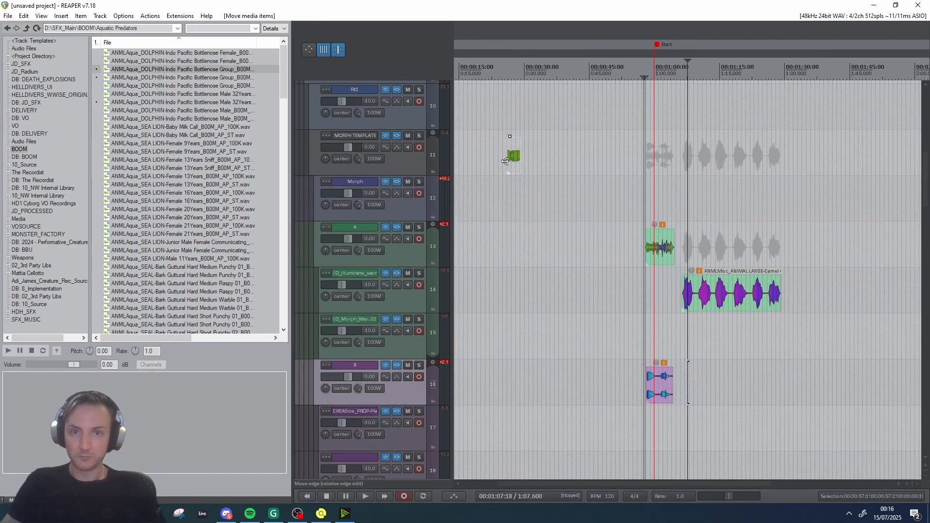
click(510, 154)
scroll(541, 163, up, 4)
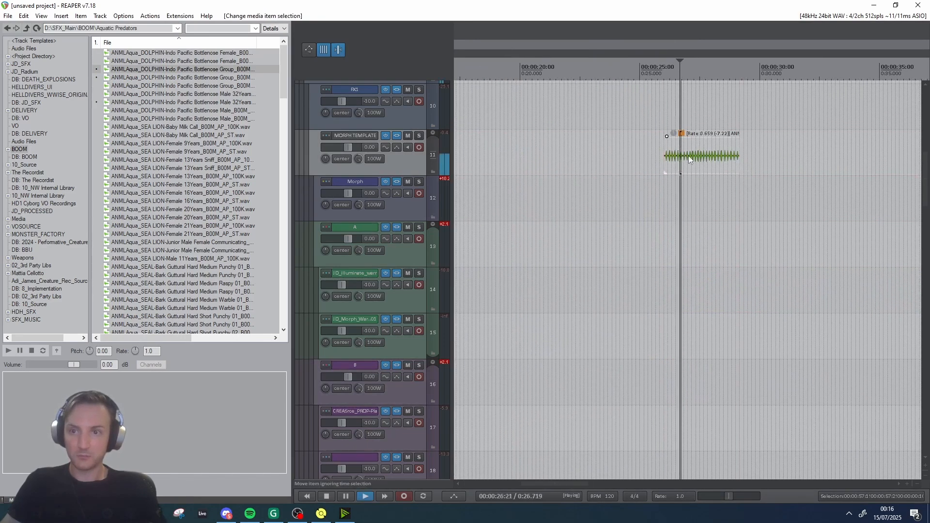
scroll(699, 155, down, 5)
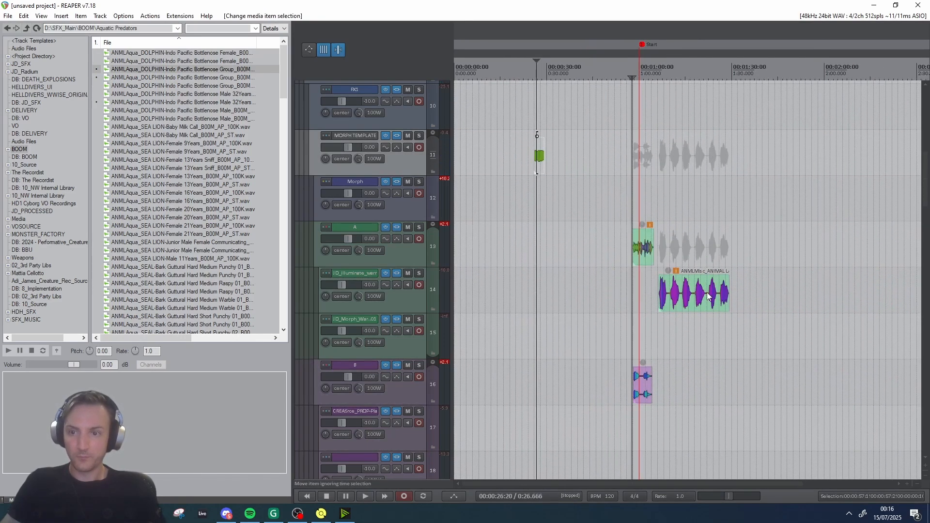
Move the camel groan clip to the MORPH TEMPLATE track, audition it on its own, and undo the move.
drag(709, 297, 592, 164)
click(571, 151)
key(space)
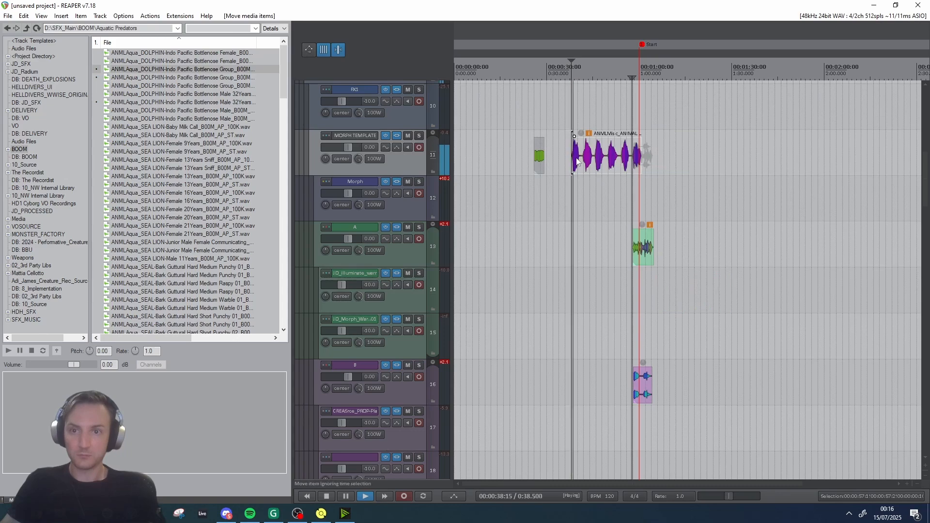
scroll(710, 176, up, 2)
scroll(710, 176, down, 2)
key(space)
key(ctrl+z)
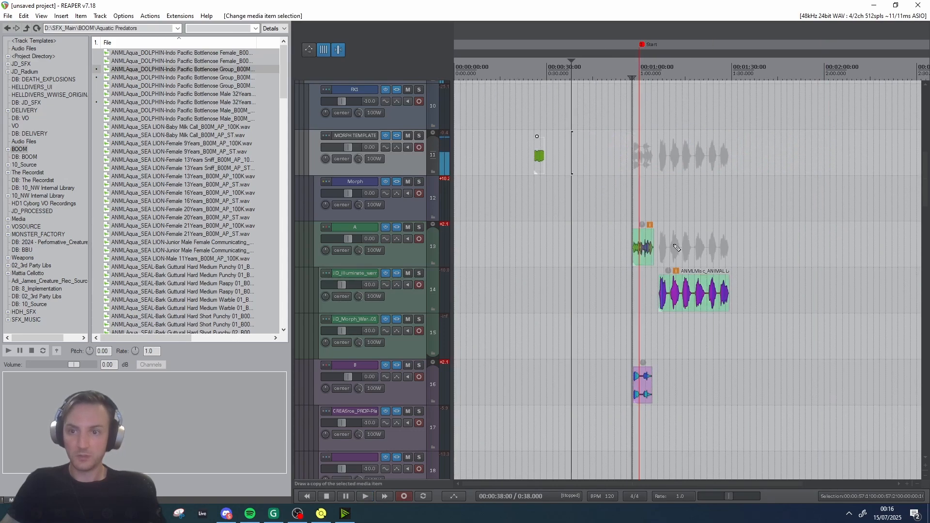
Shift the dolphin clip on track B about 0.3 s earlier under the first camel groan and play both.
click(679, 375)
scroll(679, 375, up, 4)
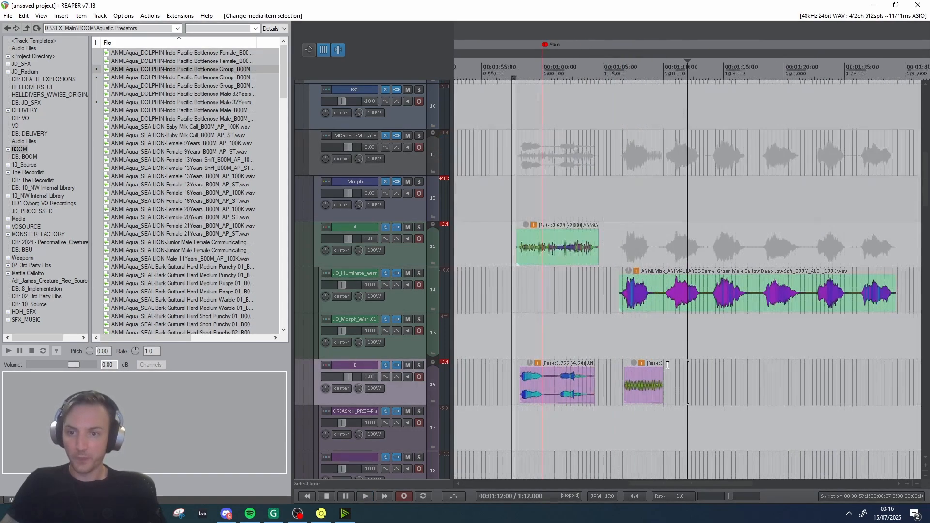
click(572, 333)
scroll(595, 333, up, 3)
drag(718, 386, 689, 379)
click(628, 335)
key(space)
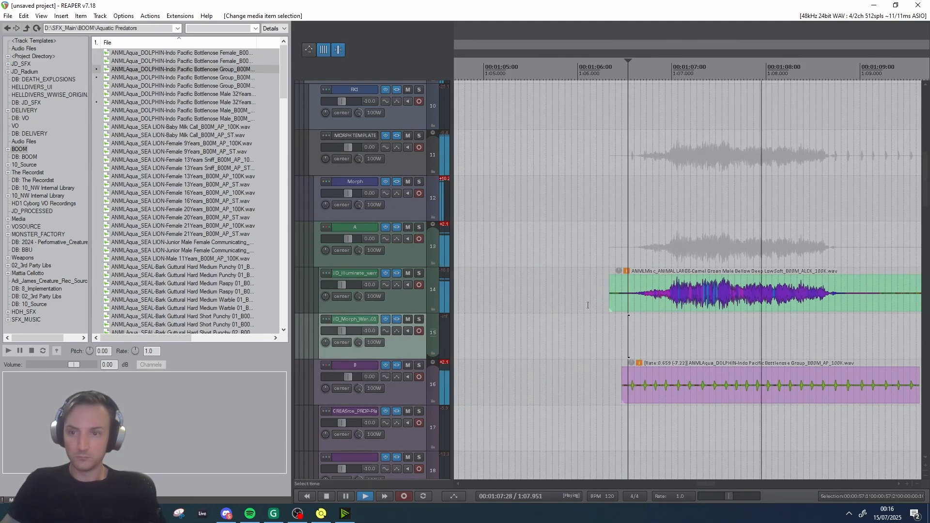
Reopen the Morph track's Multipass, audition the sound with the transient macro raised, and turn the macro back down.
click(397, 181)
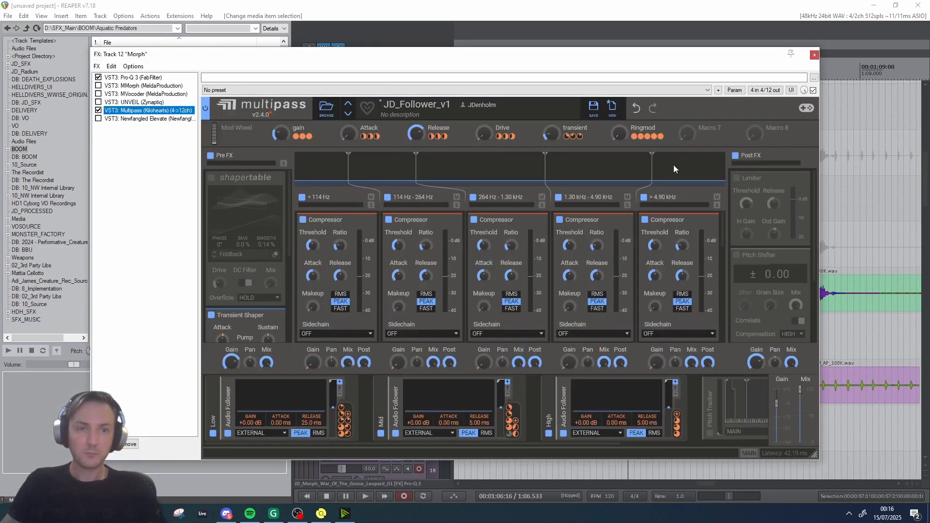
drag(551, 134, 552, 90)
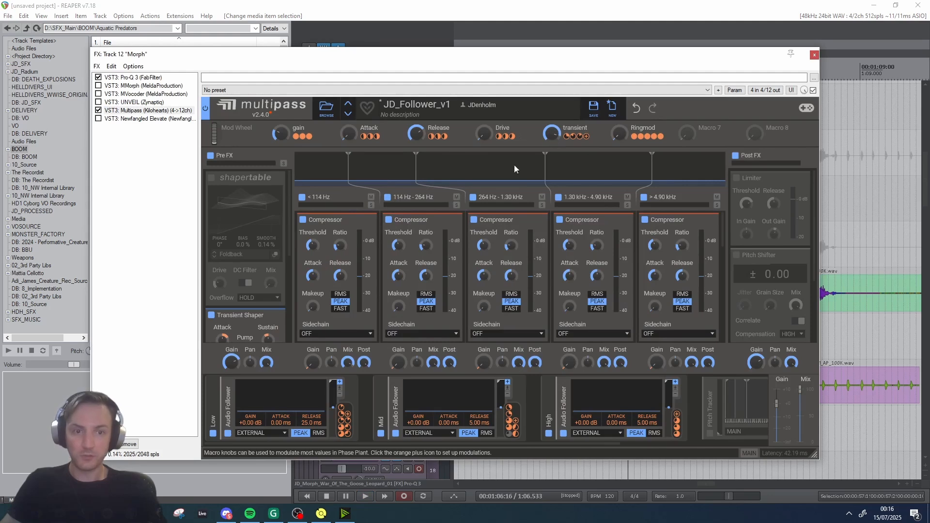
key(space)
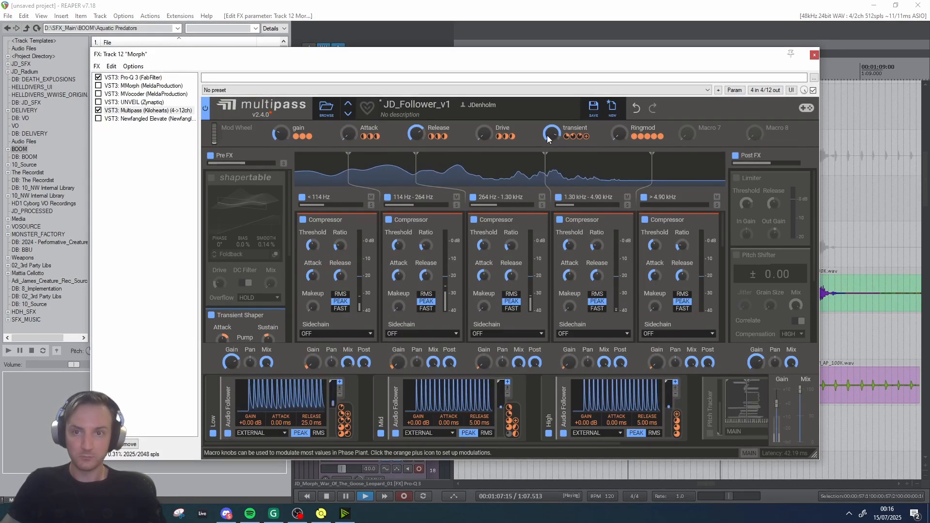
key(space)
drag(551, 133, 552, 179)
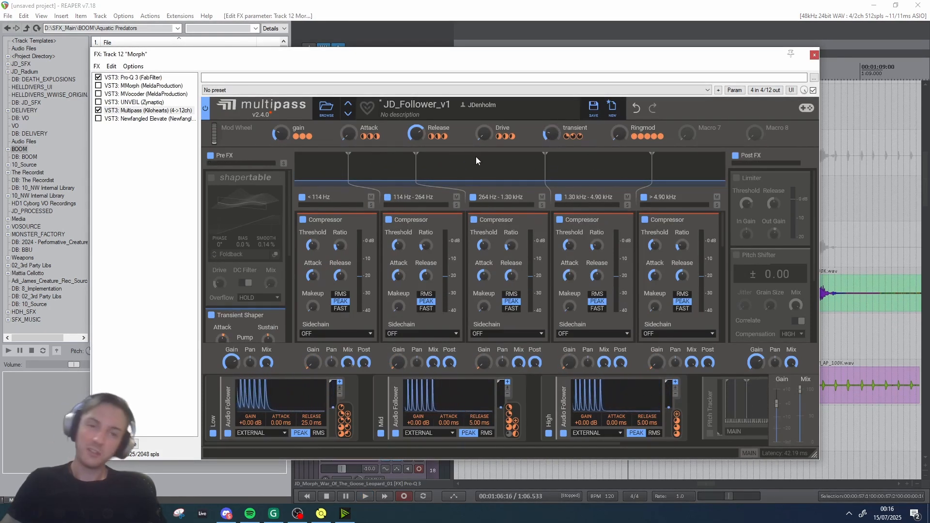
Lower the transient macro, enable the Shapertable distortion in Multipass, raise the Drive macro and play the sound.
drag(555, 135, 555, 145)
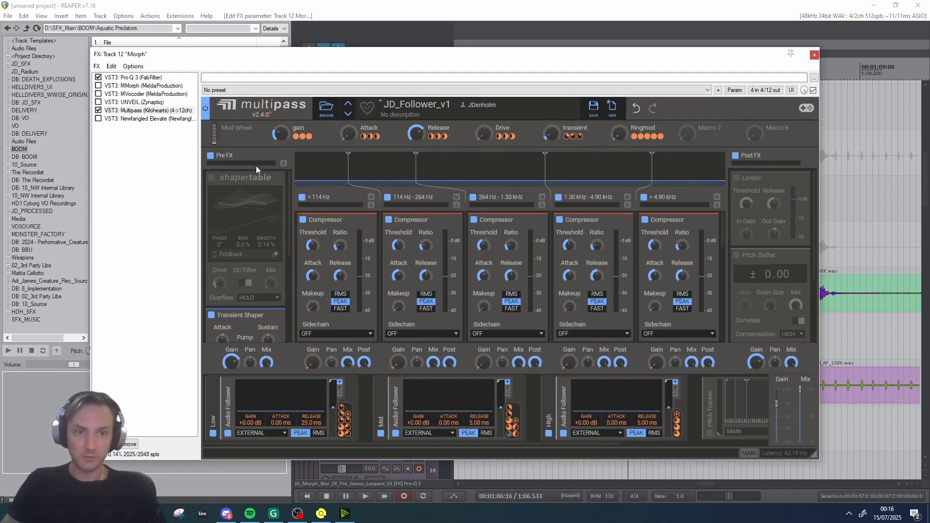
click(211, 179)
drag(484, 133, 483, 126)
key(space)
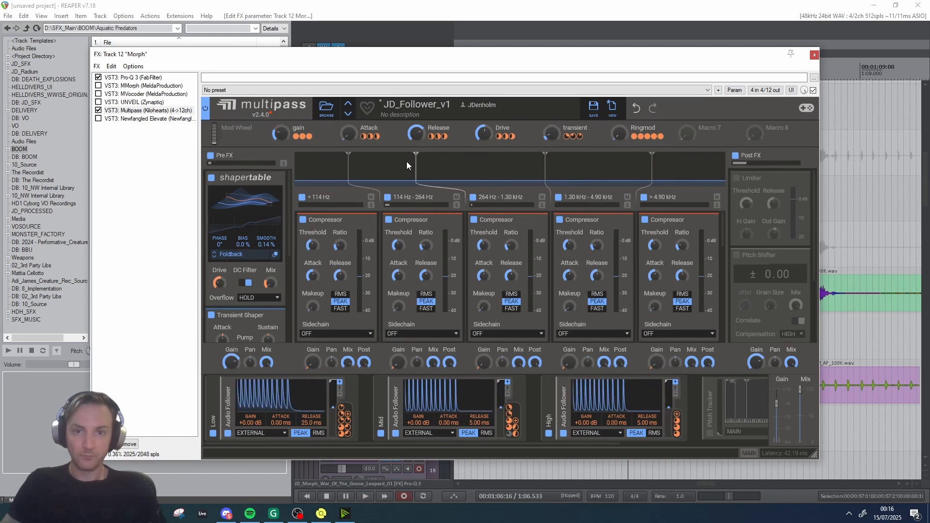
key(space)
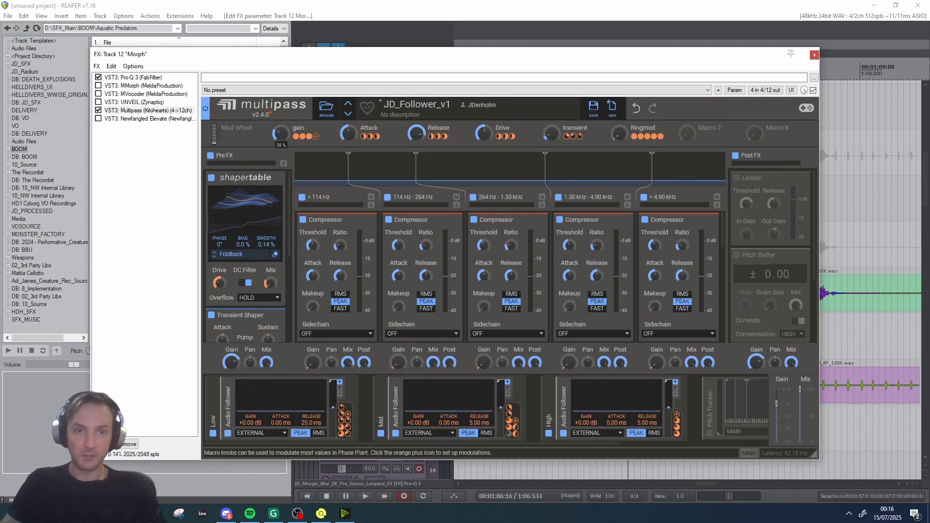
Audition the camel and dolphin morph repeatedly while adjusting Multipass's gain, Attack and Release macros.
key(space)
key(space)
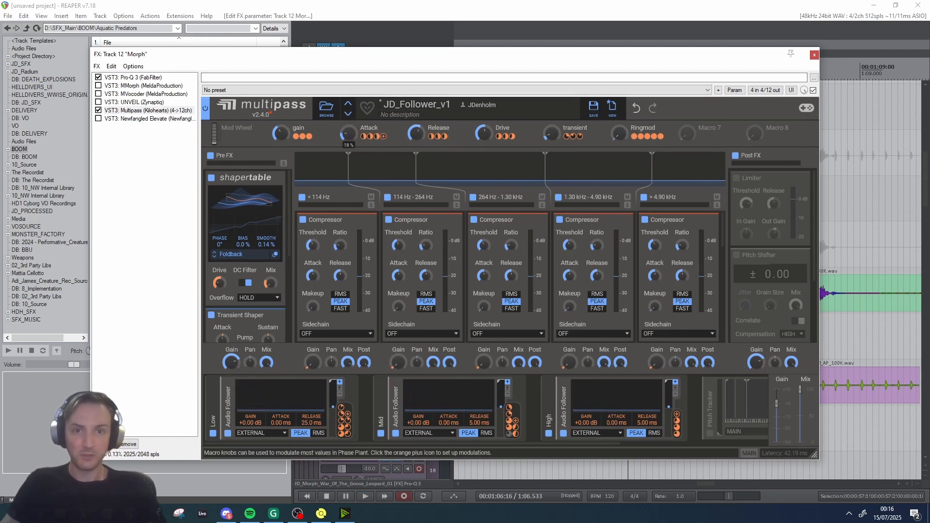
key(space)
key(space)
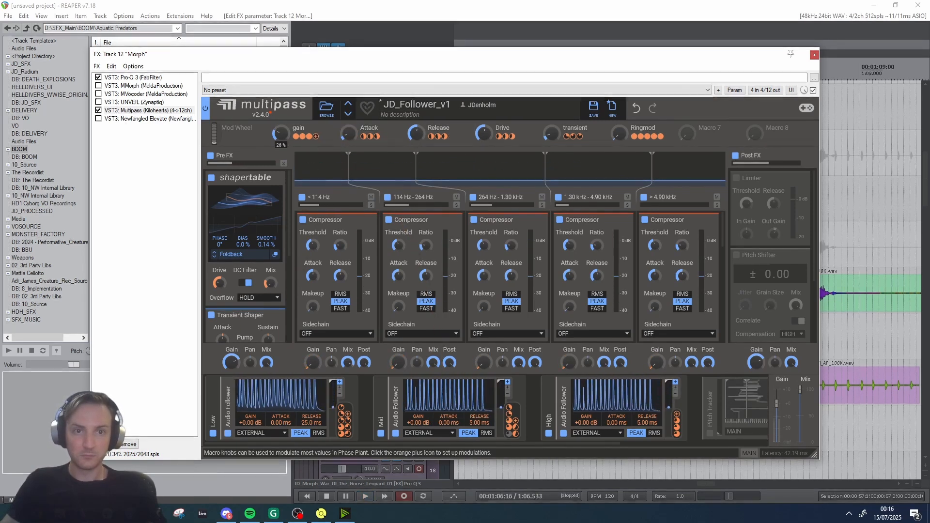
key(space)
key(space)
Move MVocoder to the end of the Morph chain, enable it, audition it, and lower its volume to 2.58 dB and ratio to 0.55.
click(124, 94)
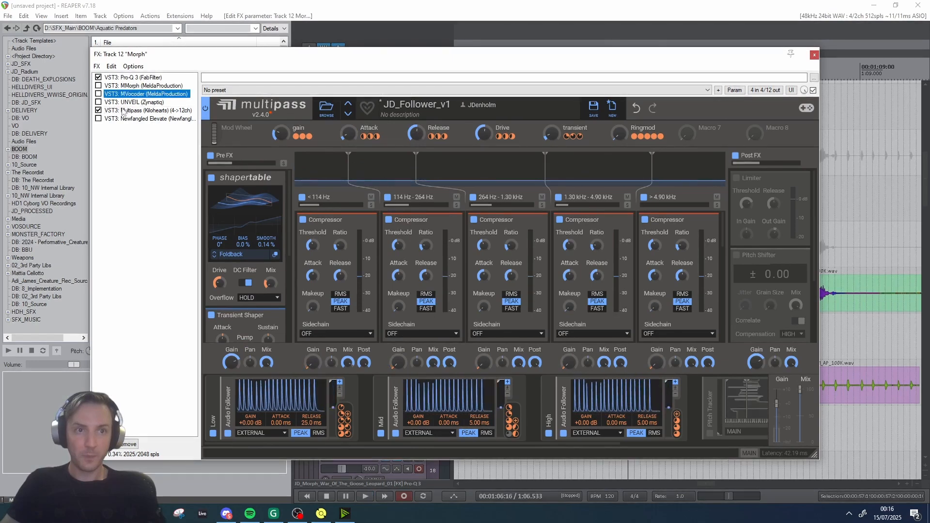
drag(121, 97, 122, 140)
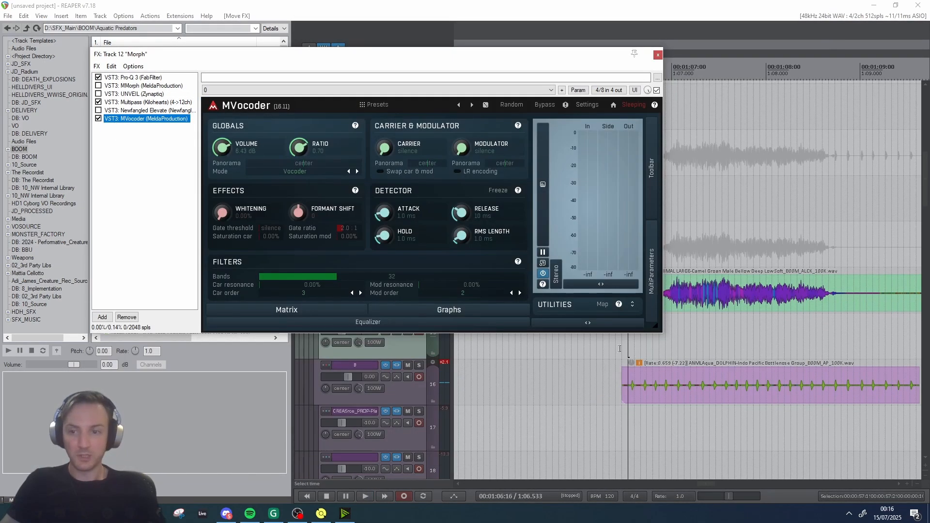
click(646, 348)
key(space)
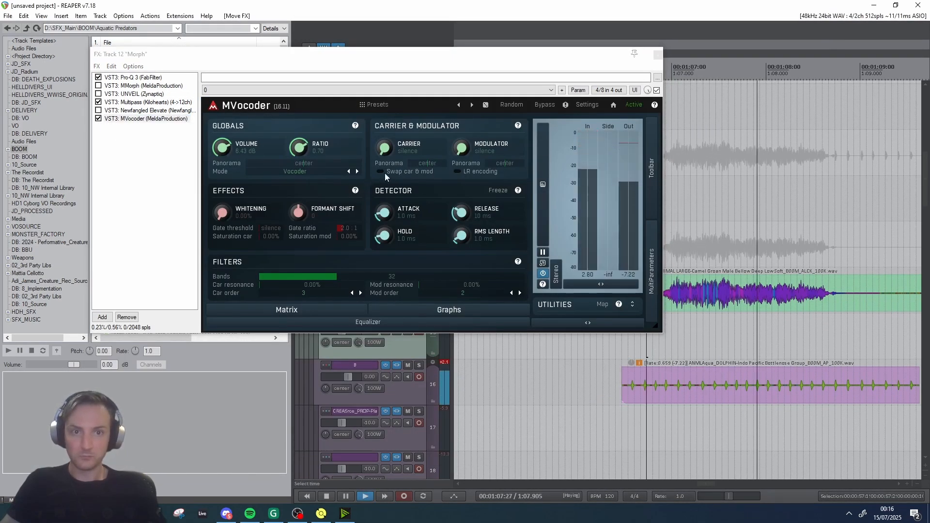
key(space)
drag(301, 142, 302, 149)
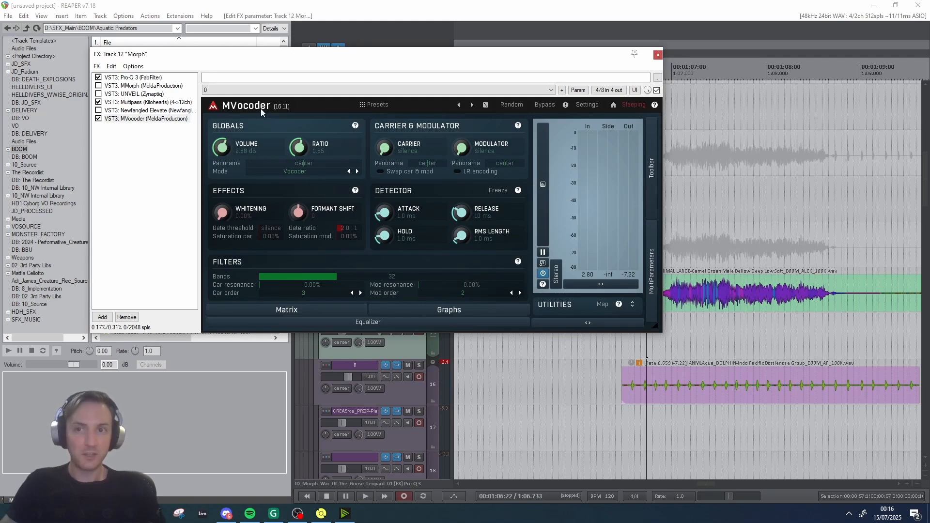
Close the FX chain, split the donkey shriek clip on track B after its first scream, and delete the remainder.
click(658, 55)
scroll(572, 269, down, 5)
click(571, 269)
scroll(571, 269, up, 3)
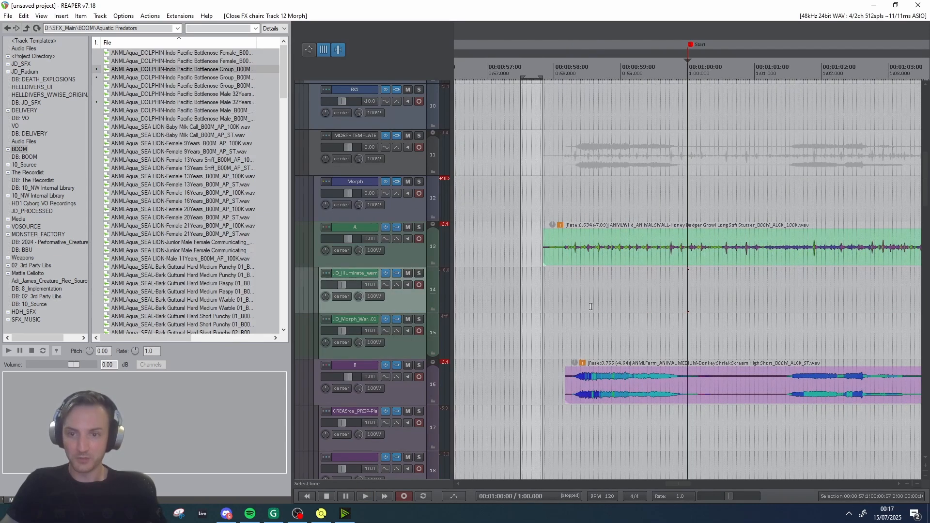
click(598, 327)
key(s)
click(732, 389)
key(Delete)
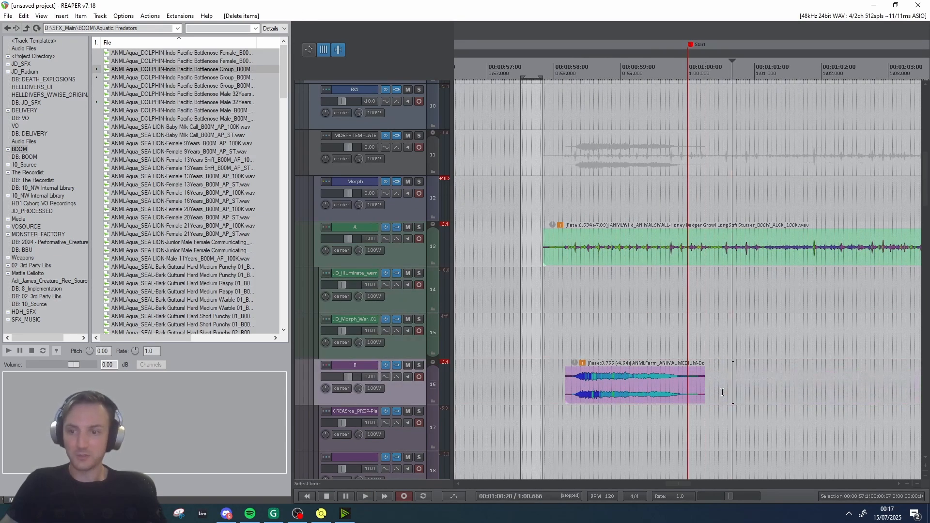
Stretch the remaining donkey shriek clip to a rate of 0.580 and play it with the honey badger growl.
drag(708, 387, 750, 385)
click(579, 338)
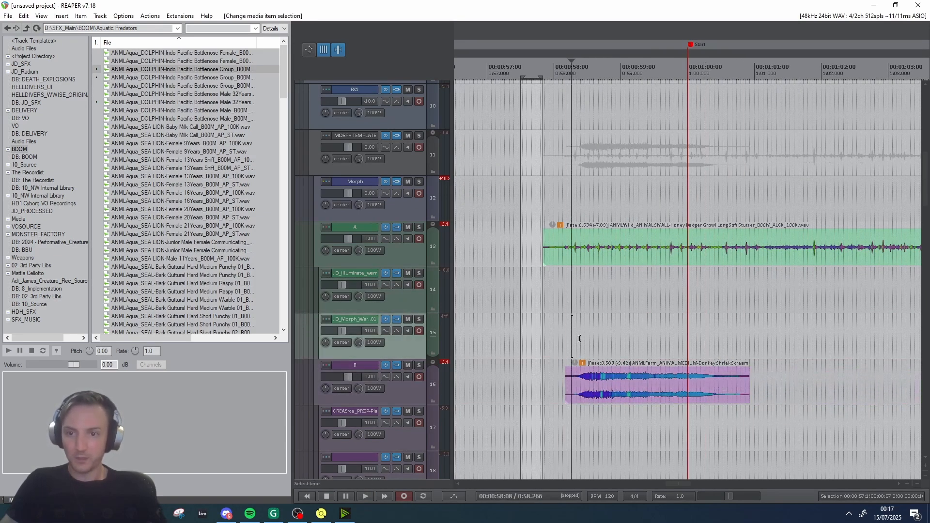
click(564, 314)
key(space)
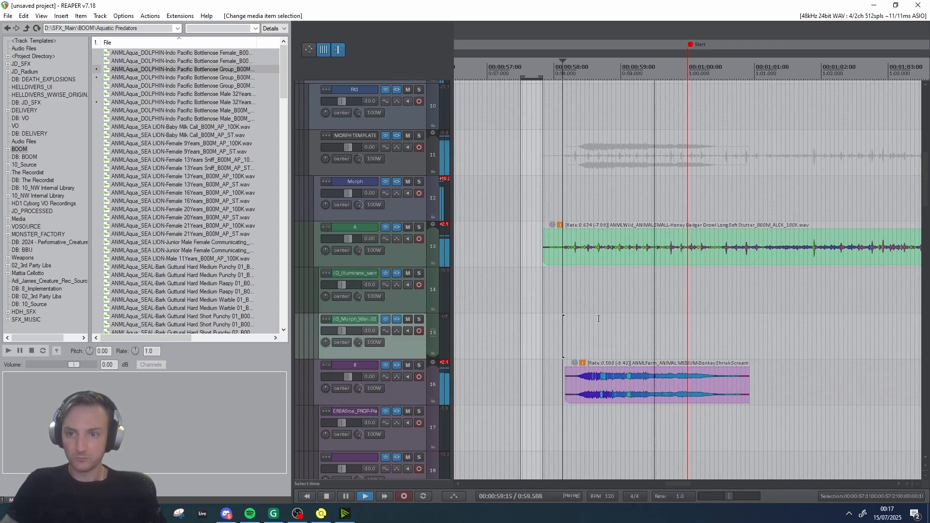
key(space)
Swap the two sources, putting the donkey shriek on track A and the honey badger growl on track B.
click(622, 380)
scroll(650, 384, down, 2)
scroll(661, 384, up, 2)
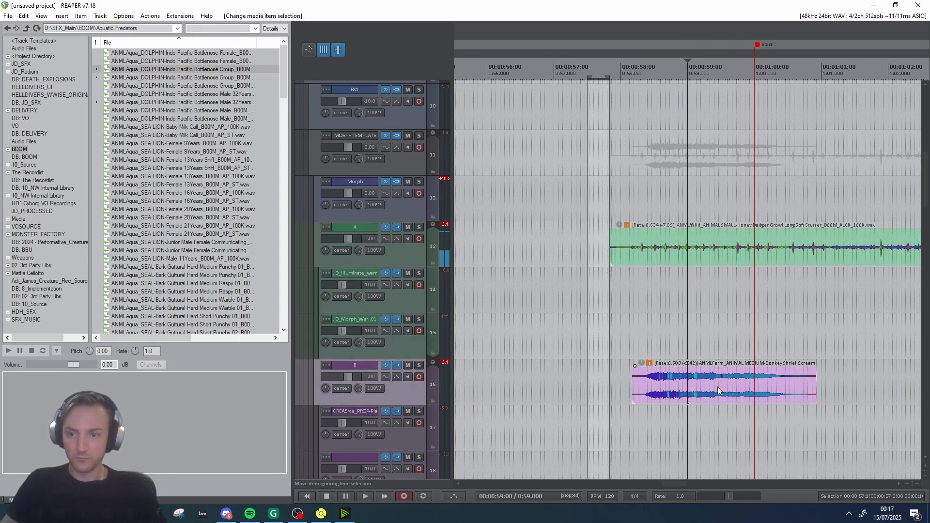
drag(697, 254, 690, 469)
drag(692, 385, 685, 259)
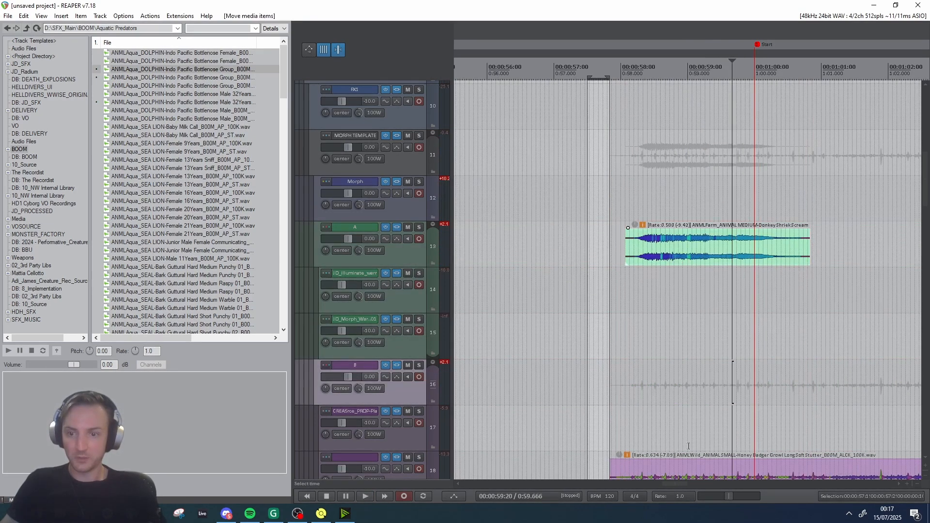
drag(678, 468, 673, 390)
Try the donkey shriek on the track below A, play it, and return the clip to track A.
drag(682, 247, 684, 286)
mouse_move(676, 381)
mouse_down()
mouse_move(672, 422)
mouse_move(693, 387)
mouse_up()
click(647, 348)
key(space)
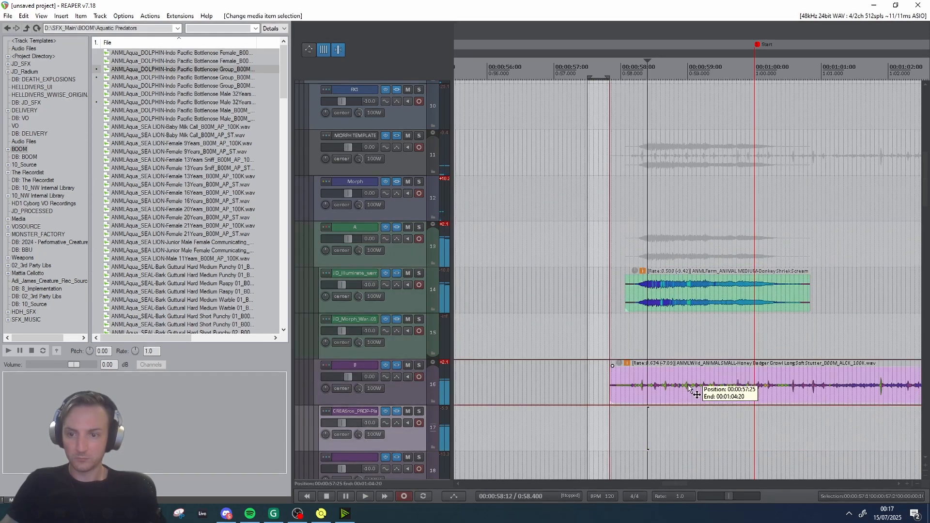
drag(703, 293, 635, 247)
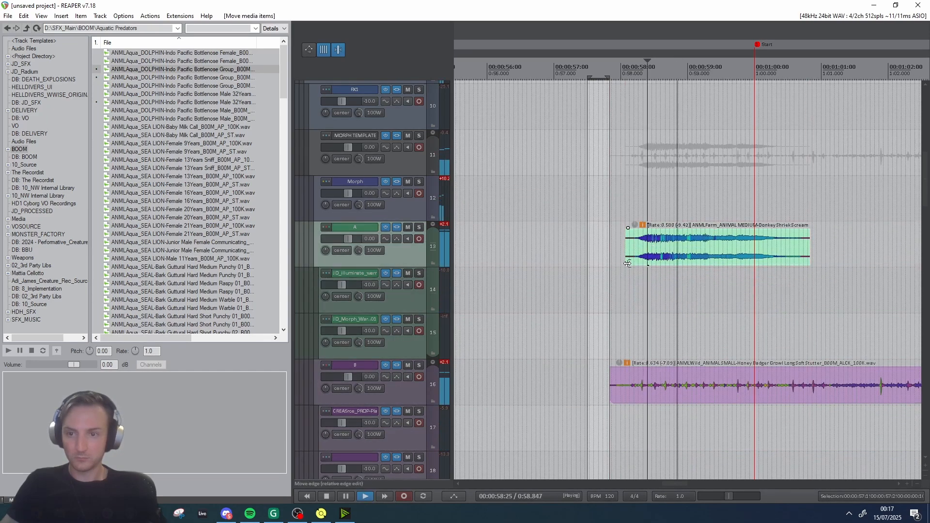
Reopen the Morph track's Multipass and adjust the gain macro while playing the donkey and honey badger morph.
click(390, 180)
key(space)
click(397, 182)
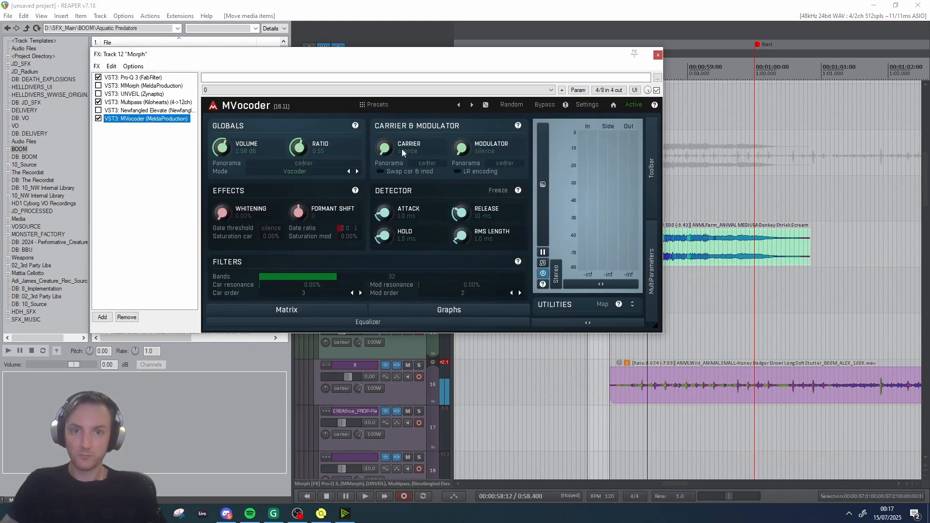
click(145, 102)
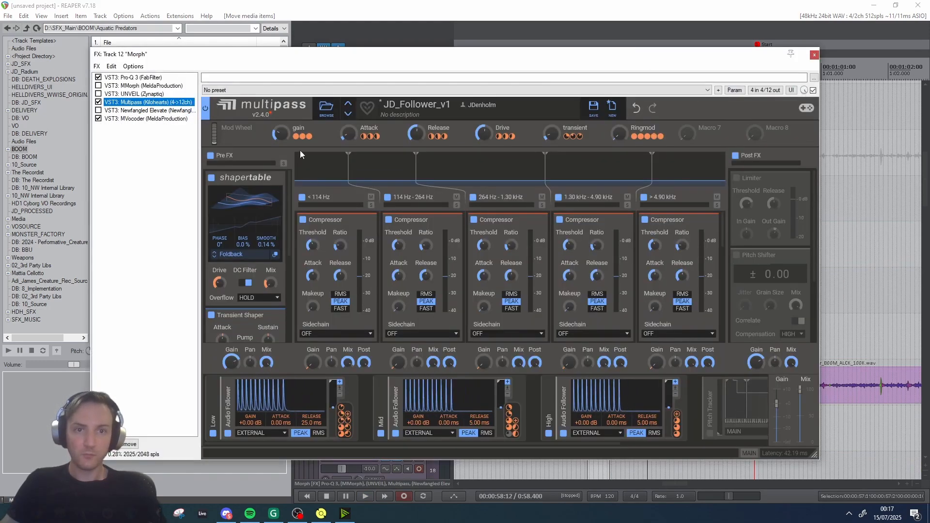
key(space)
drag(283, 132, 283, 145)
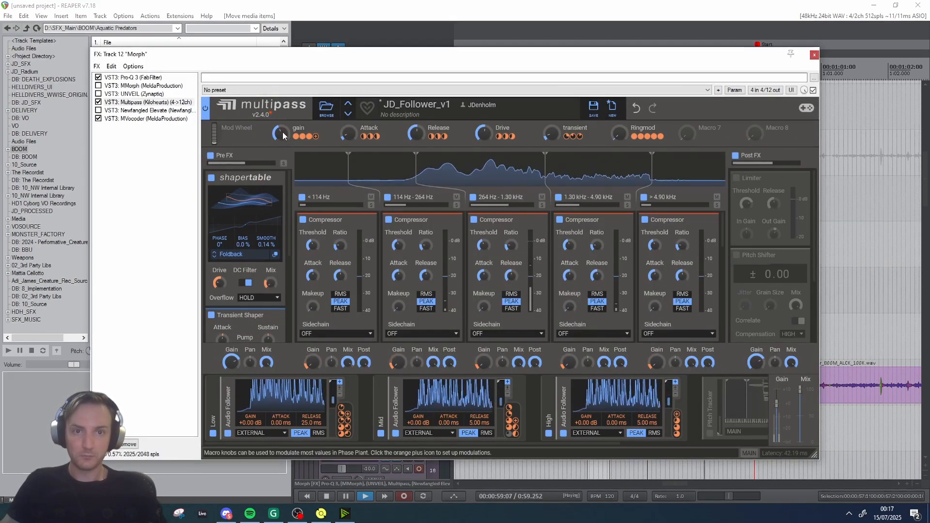
key(space)
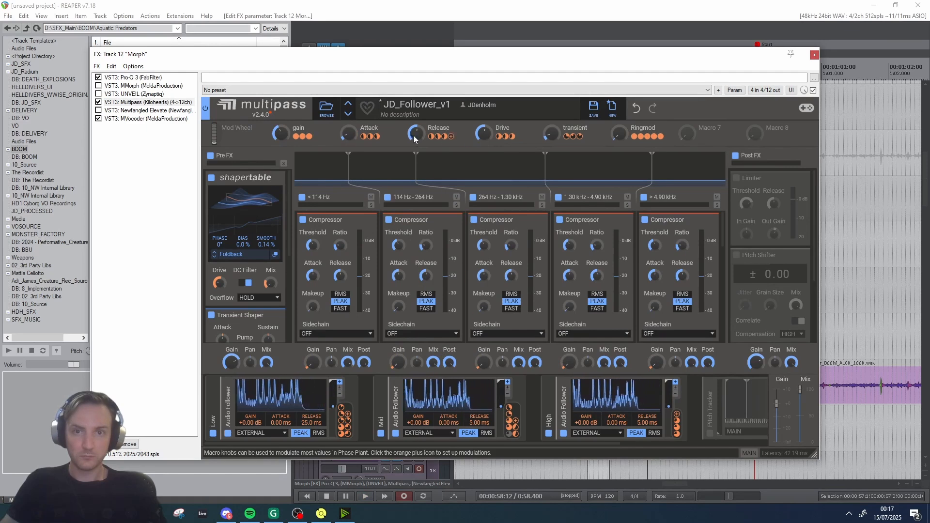
Audition different Attack and Release macro amounts in Multipass on the donkey and honey badger morph.
key(space)
key(space)
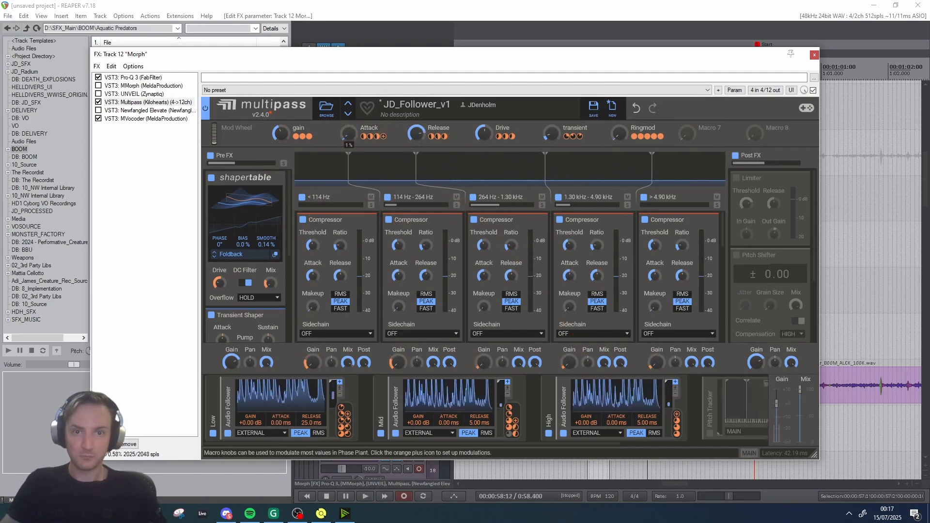
drag(419, 134, 419, 148)
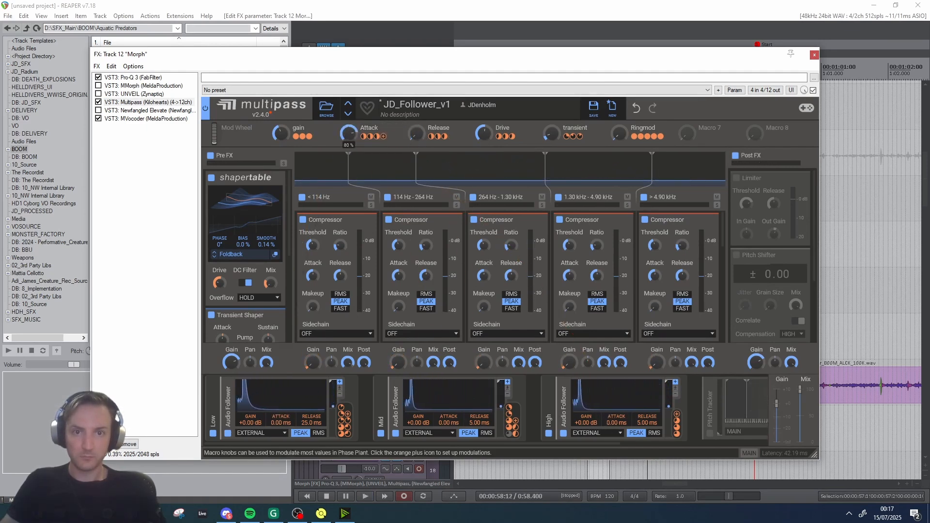
key(space)
key(space)
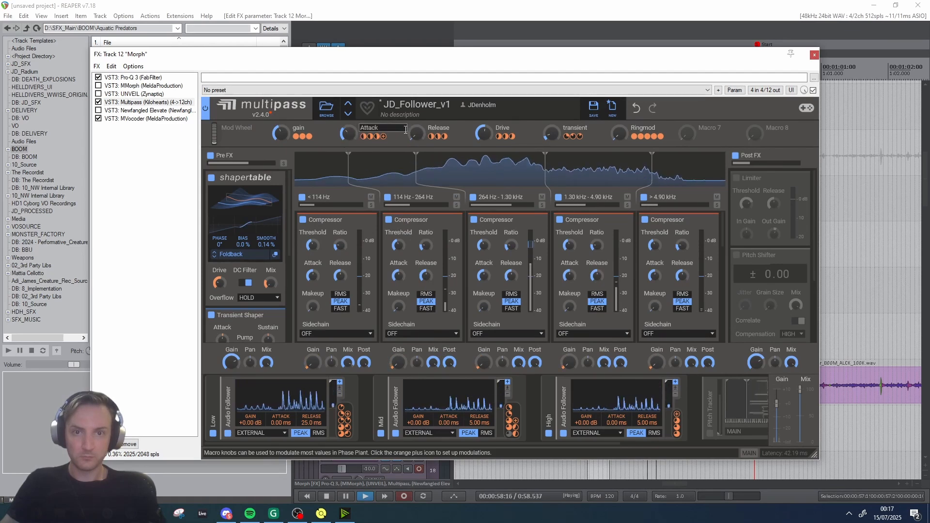
key(space)
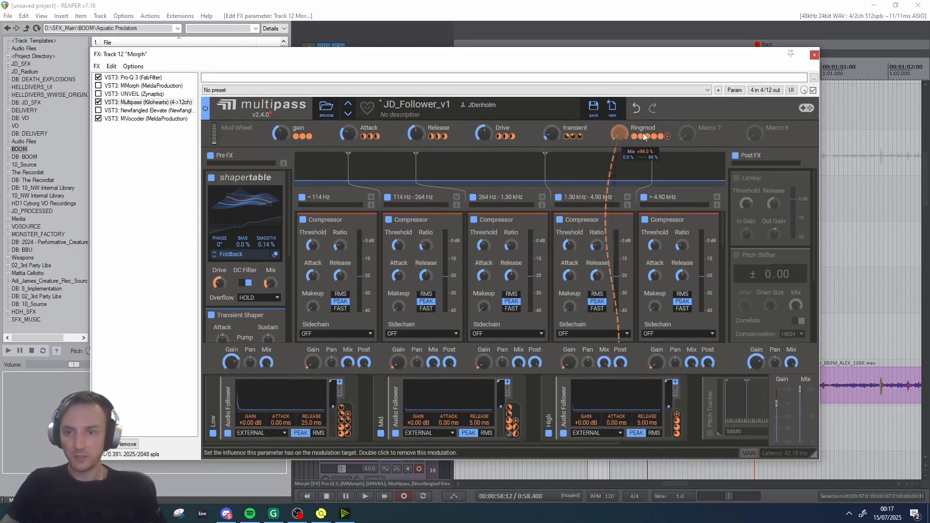
Bring the Ring Mod modules into view, raise the Ringmod macro, and play the donkey and honey badger morph.
scroll(624, 217, down, 3)
scroll(624, 226, up, 1)
key(space)
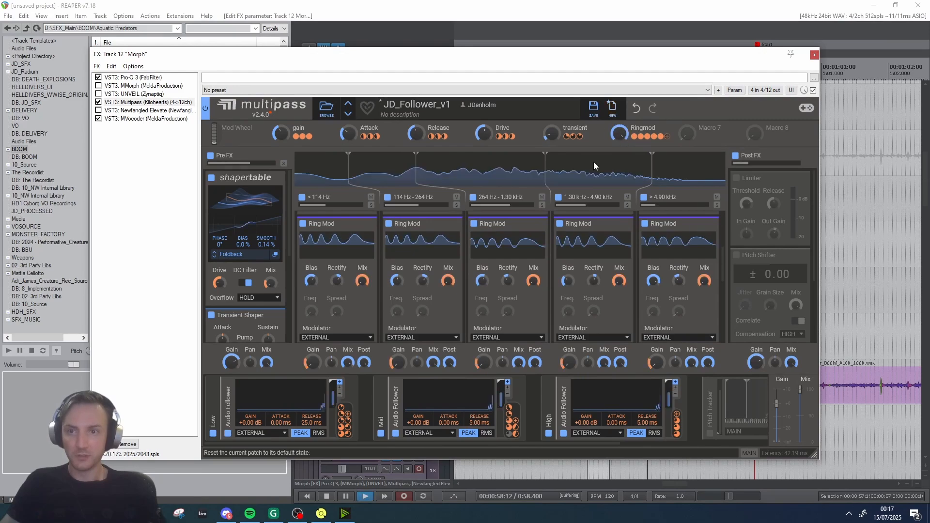
scroll(781, 278, down, 2)
Shift the plugin window off the arrangement and audition the camel and dolphin clips through the ring modulation.
drag(768, 59, 591, 49)
scroll(775, 259, down, 4)
click(793, 261)
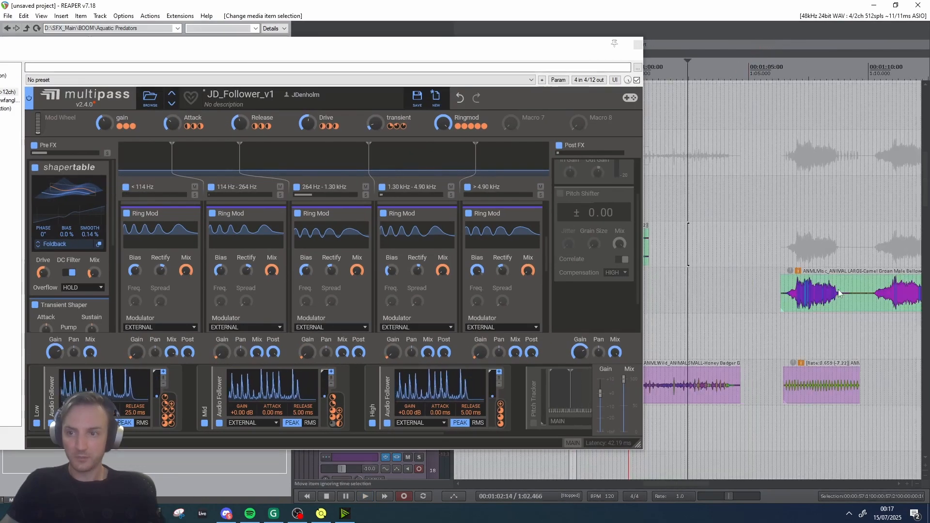
key(space)
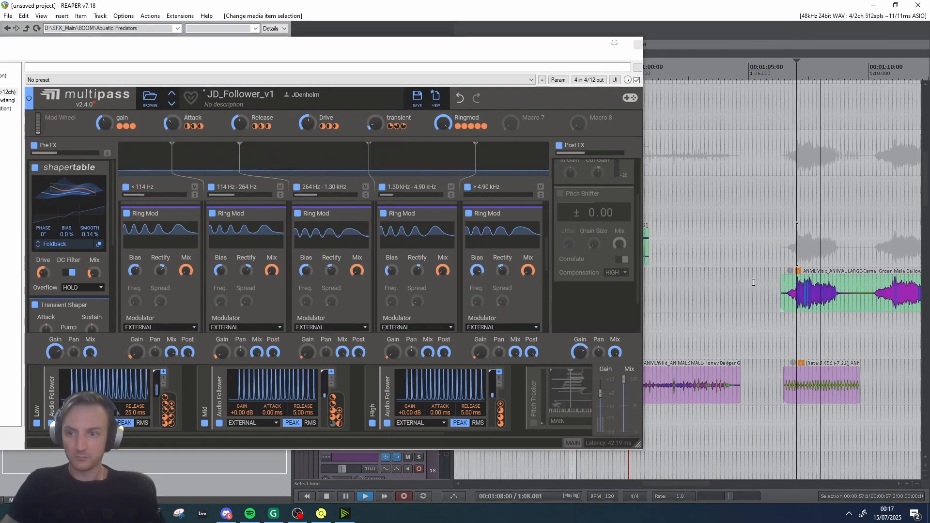
scroll(807, 306, up, 2)
key(space)
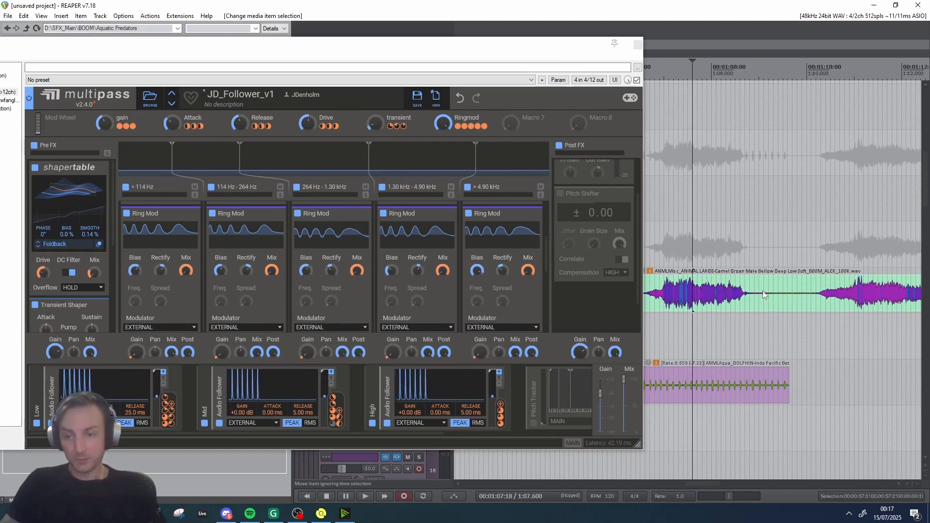
key(space)
Select the camel groan and dolphin clips and move them together to about 1:30 on the timeline.
scroll(672, 304, down, 2)
scroll(671, 304, down, 2)
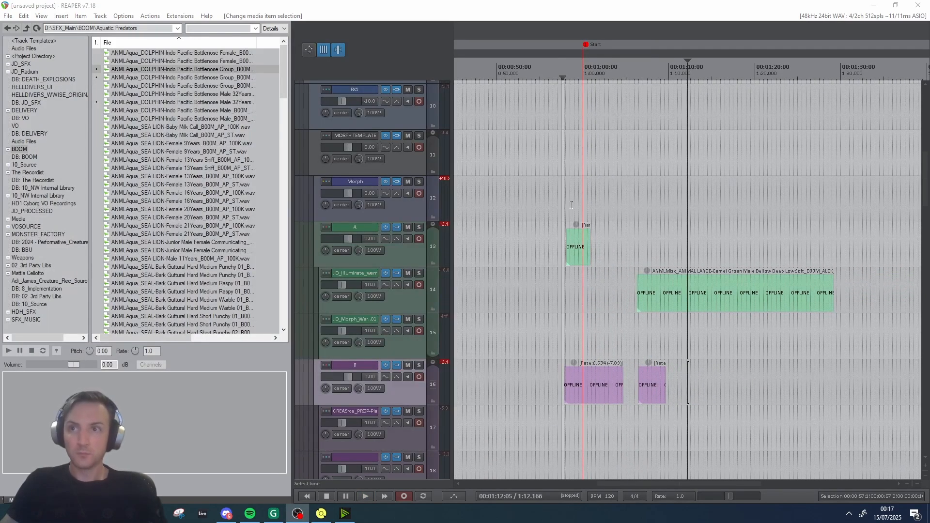
click(655, 334)
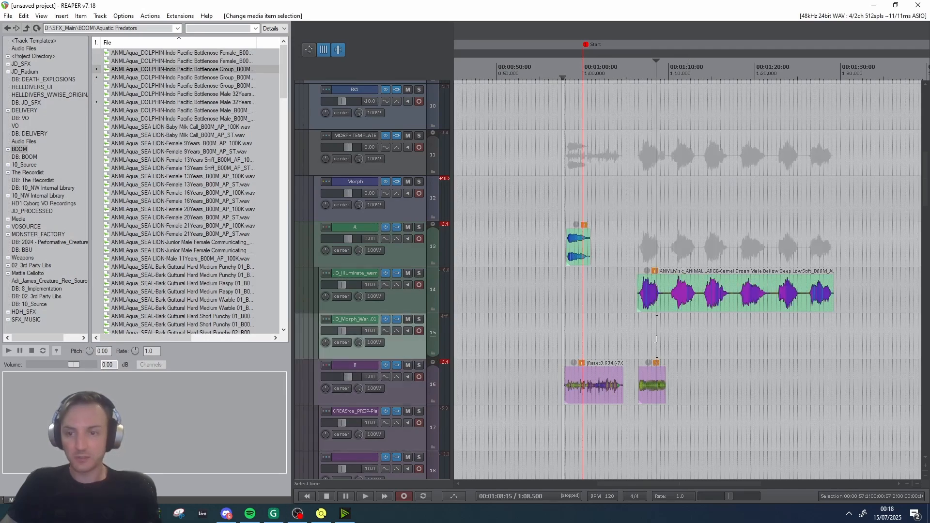
scroll(657, 335, down, 3)
drag(786, 420, 676, 257)
drag(699, 303, 802, 302)
click(802, 302)
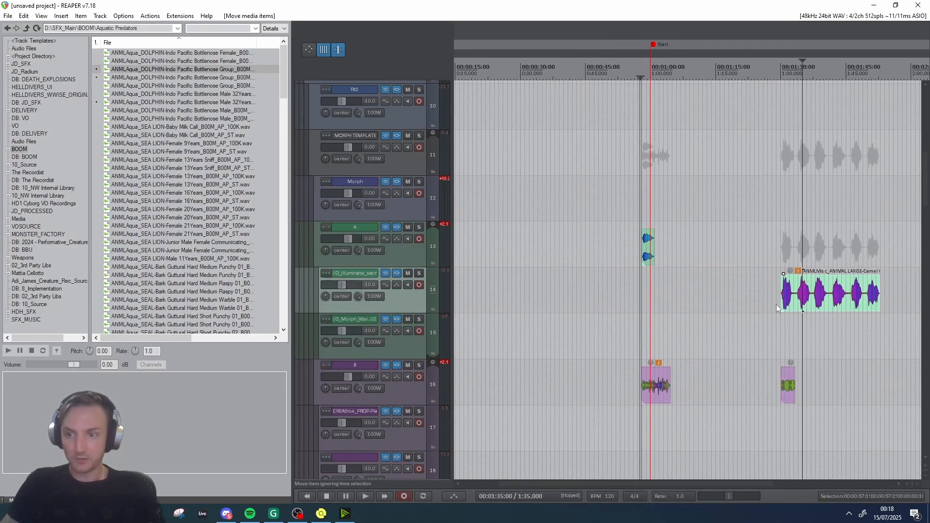
scroll(802, 302, up, 5)
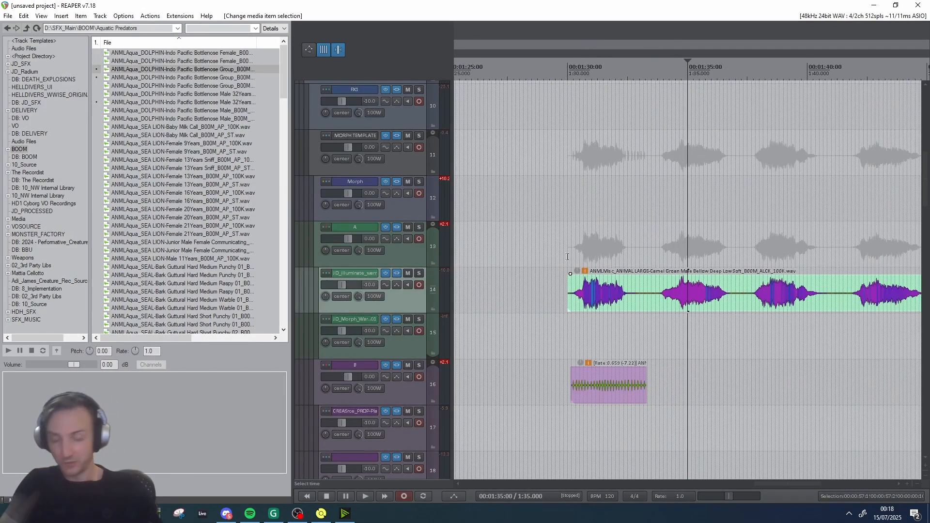
Move the camel groan clip down one track, directly above track B, and select it together with the dolphin clip.
scroll(473, 292, down, 3)
drag(667, 291, 668, 338)
scroll(368, 310, down, 5)
scroll(353, 286, up, 1)
scroll(363, 282, down, 2)
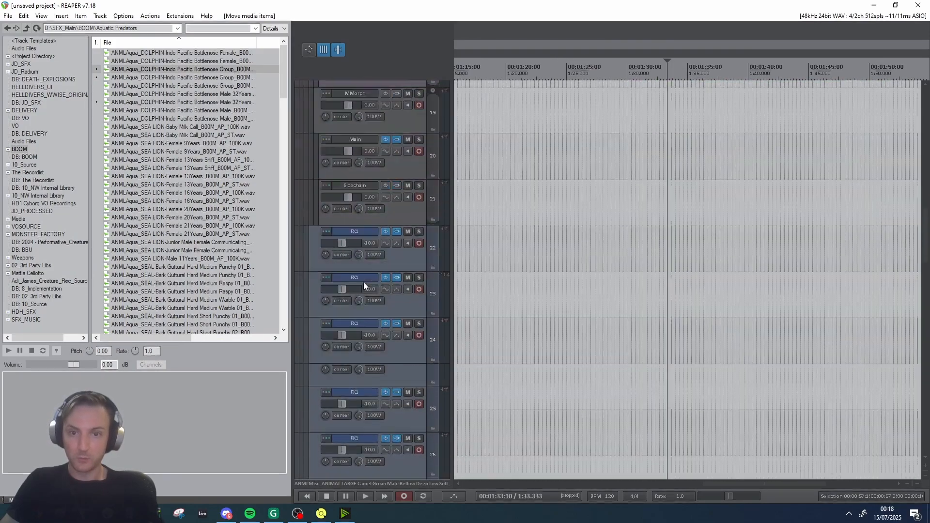
scroll(374, 266, up, 1)
scroll(374, 265, up, 2)
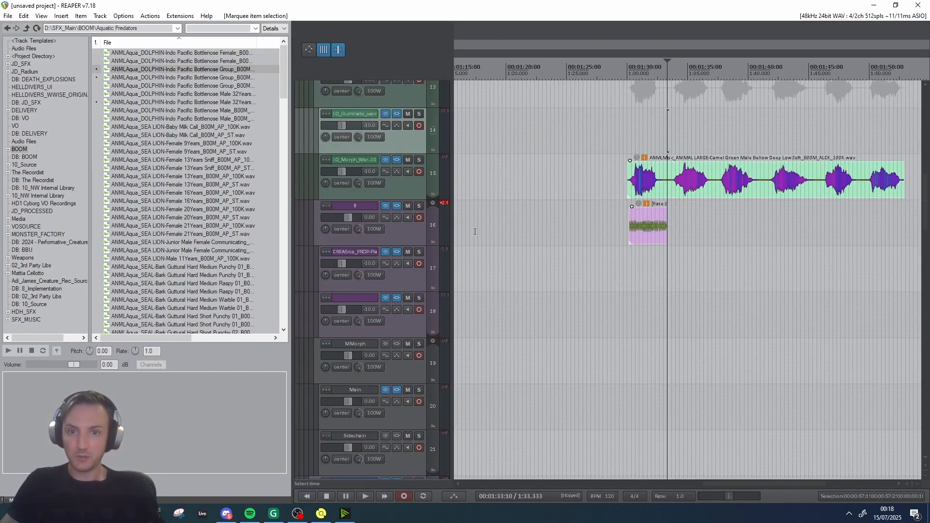
Move the camel groan and dolphin clips down to the FX1 tracks, placing the camel groan directly below the dolphin clip.
scroll(388, 252, down, 8)
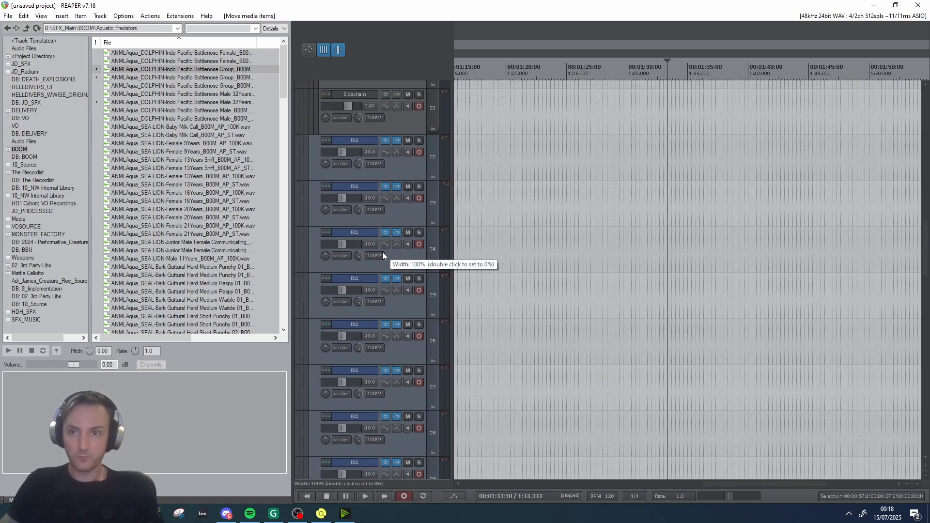
click(687, 196)
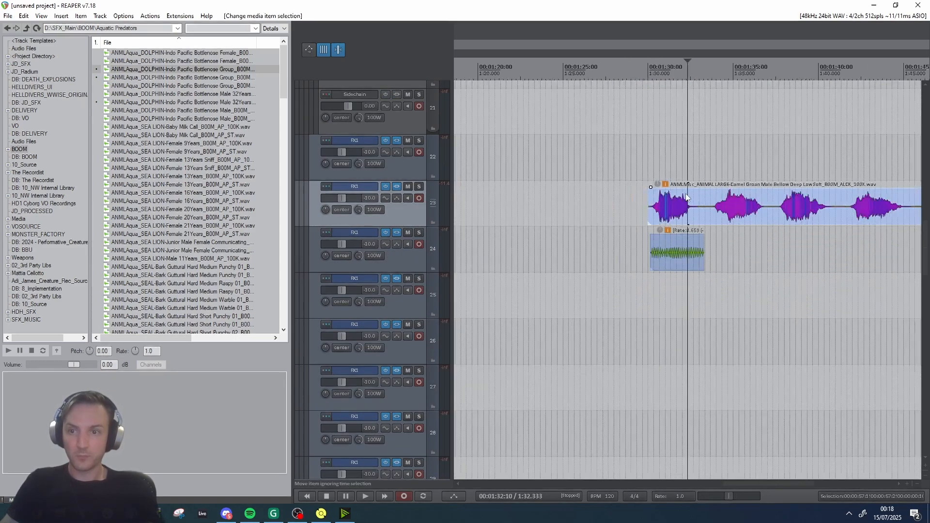
scroll(686, 196, up, 3)
click(638, 250)
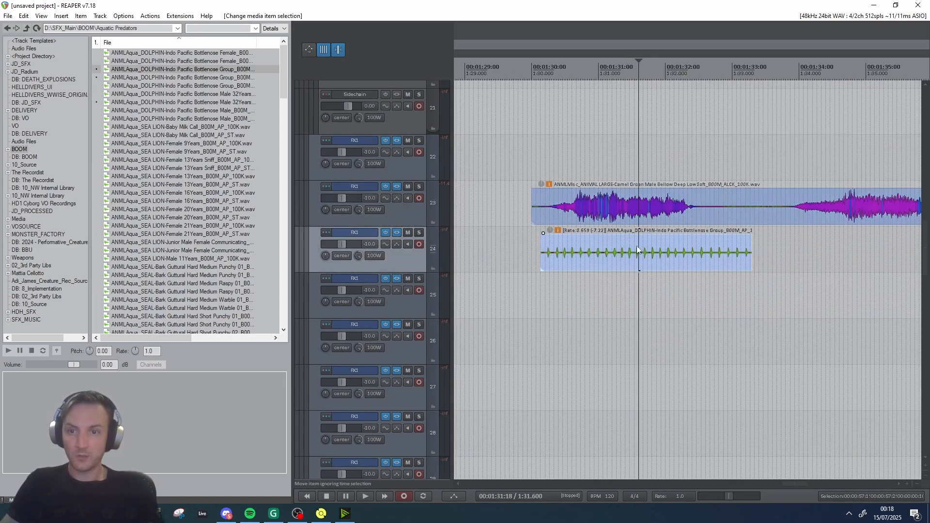
click(600, 219)
key(KP_2)
key(KP_2)
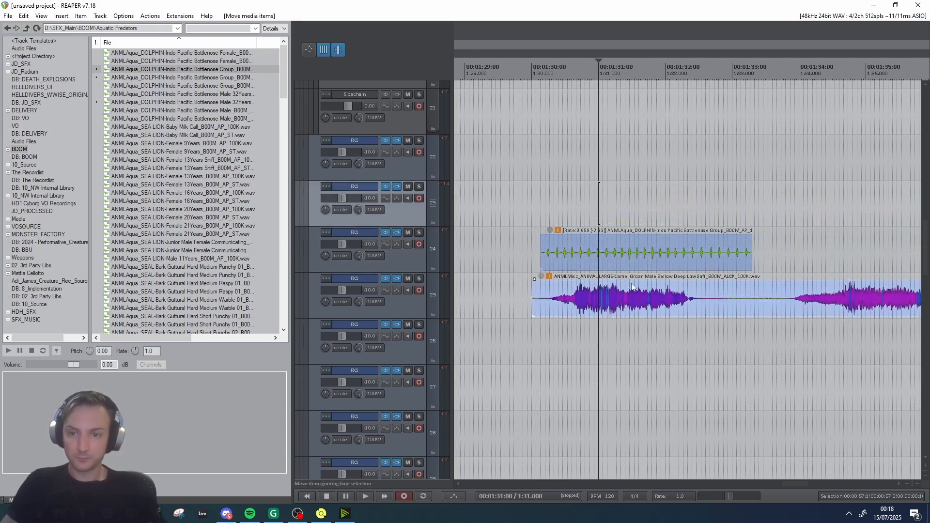
Generate a take volume envelope on the dolphin clip with Peak follower tools using the default preset.
click(624, 250)
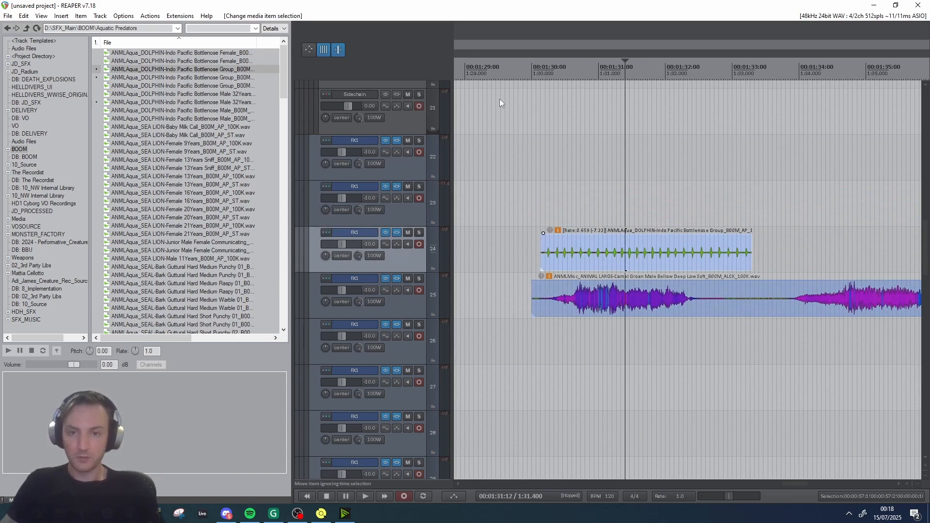
key(p)
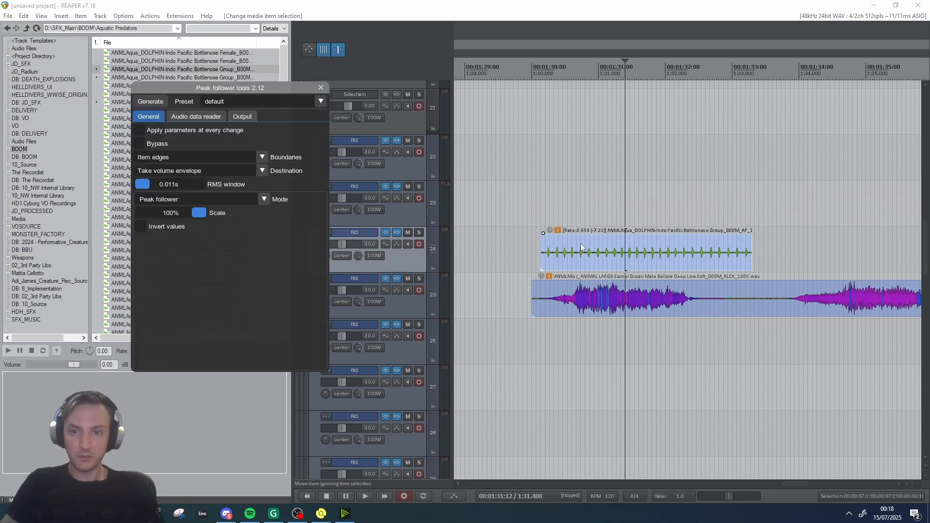
drag(269, 91, 324, 111)
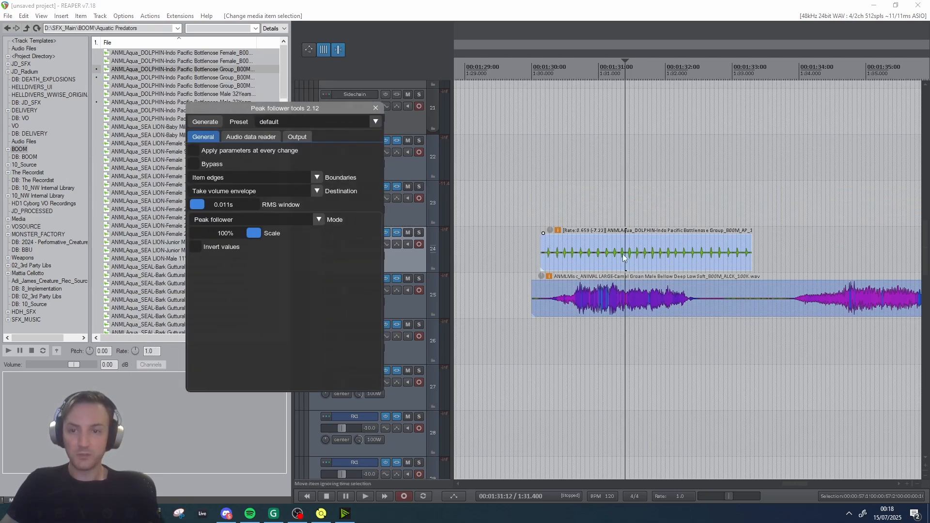
click(205, 122)
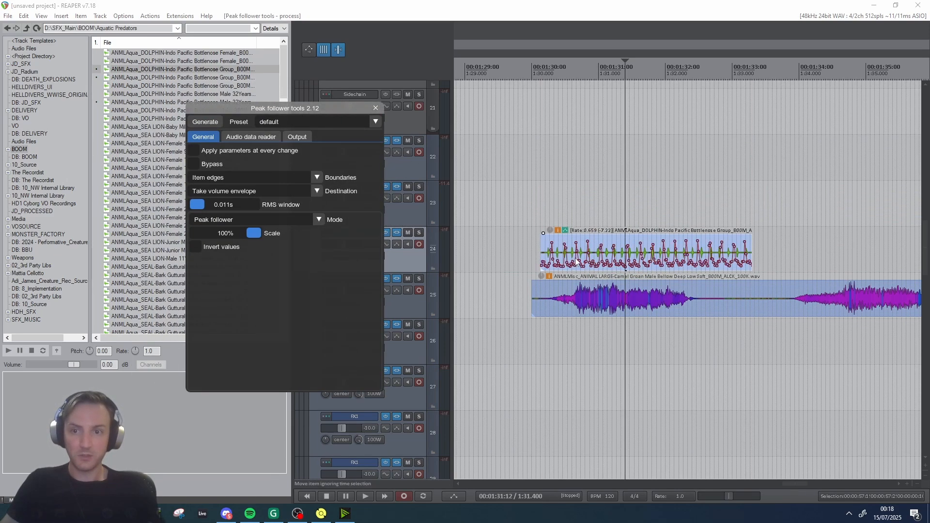
Set the peak follower's RMS window to 0.001s, regenerate the dolphin clip's volume envelope, and review the audio data reader and output options.
scroll(617, 275, up, 5)
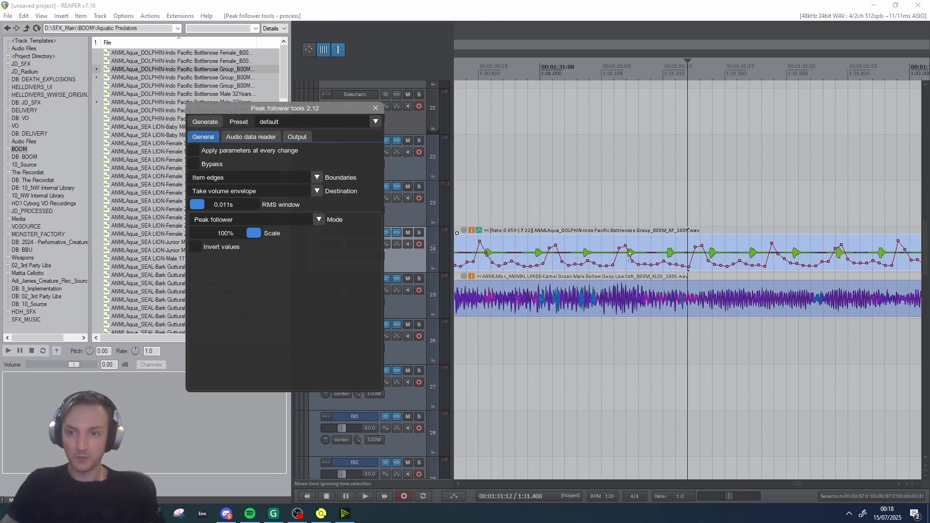
scroll(707, 253, up, 3)
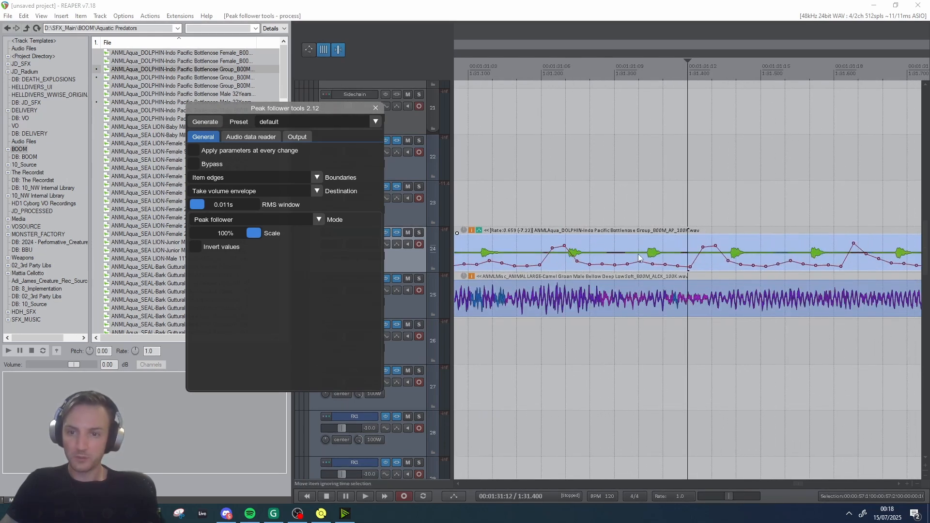
scroll(509, 253, down, 2)
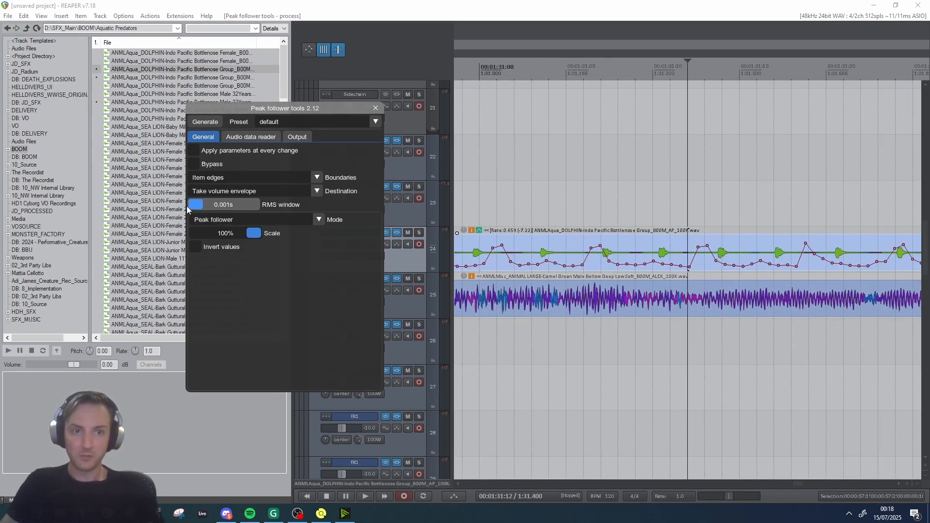
click(207, 122)
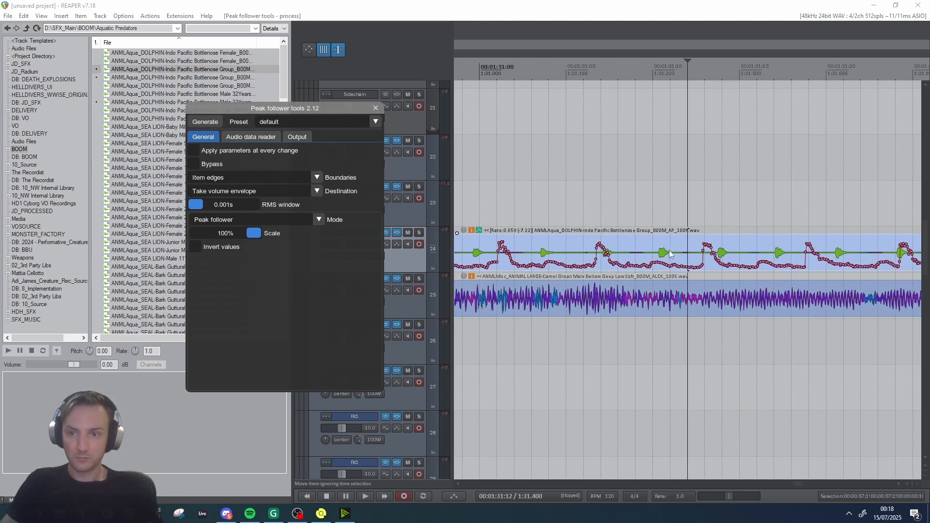
click(734, 264)
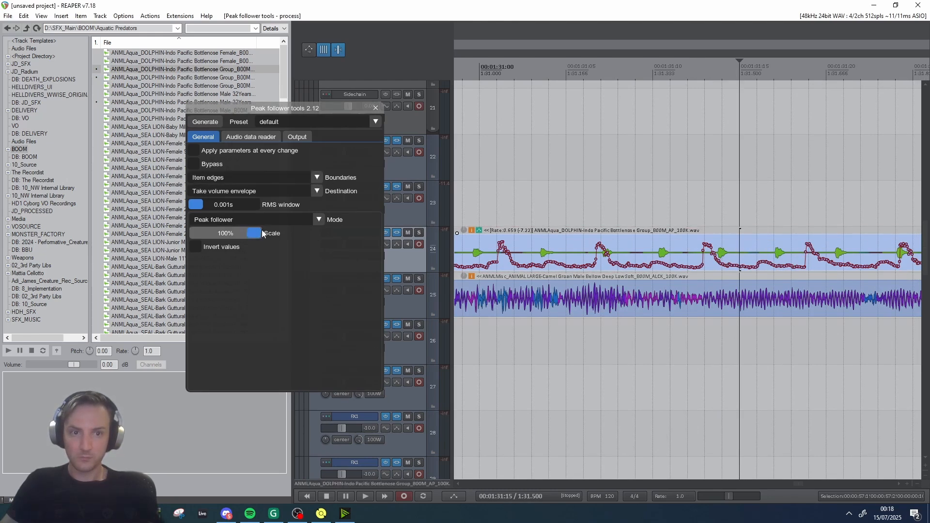
click(241, 138)
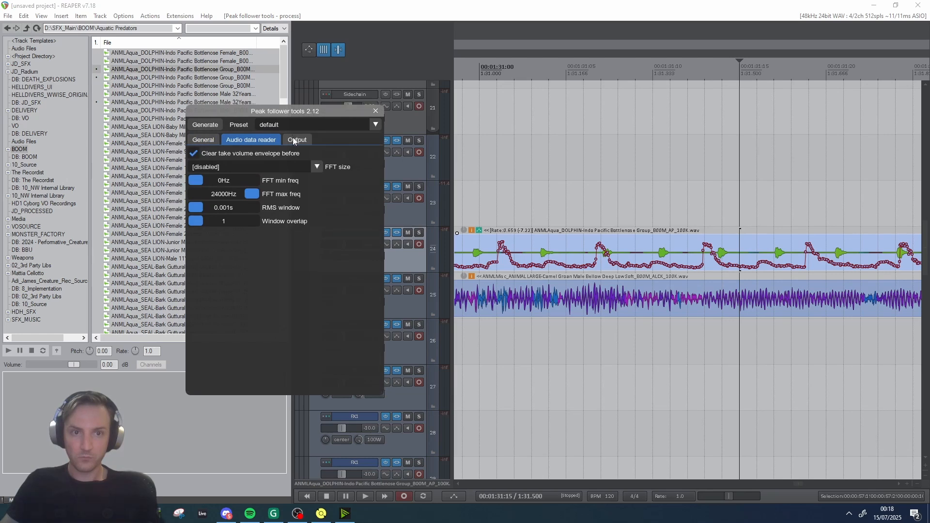
click(294, 137)
scroll(544, 232, down, 4)
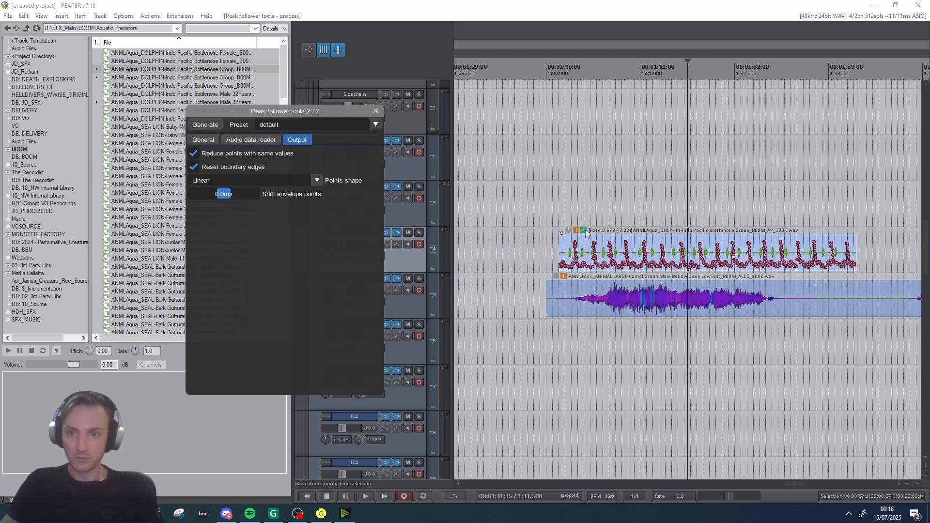
Trim the camel groan clip to its first groan and stretch its end slightly under the dolphin clip.
drag(586, 233, 565, 296)
key(ctrl+z)
drag(612, 298, 586, 299)
click(768, 301)
key(s)
key(Delete)
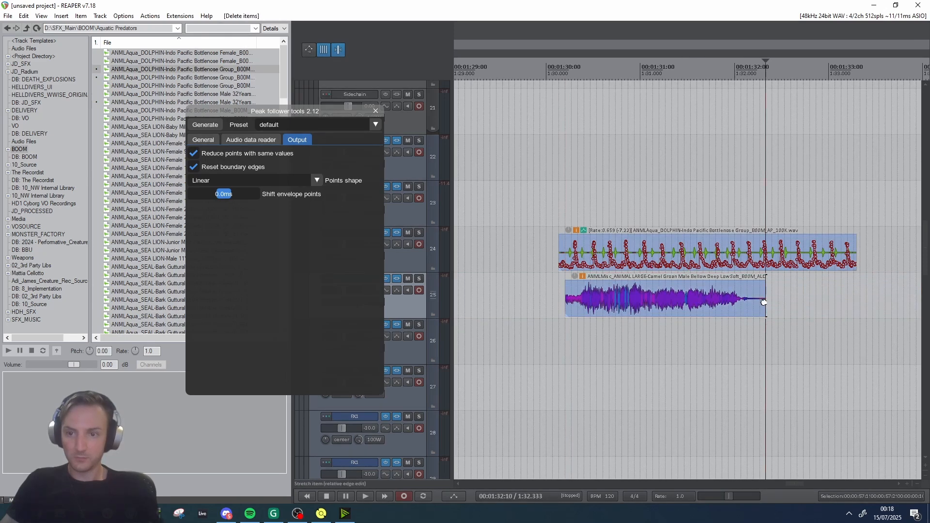
drag(765, 307, 789, 307)
Transfer the dolphin clip's volume envelope to the camel groan clip and audition the two clips together.
click(684, 295)
drag(584, 232, 605, 309)
click(552, 300)
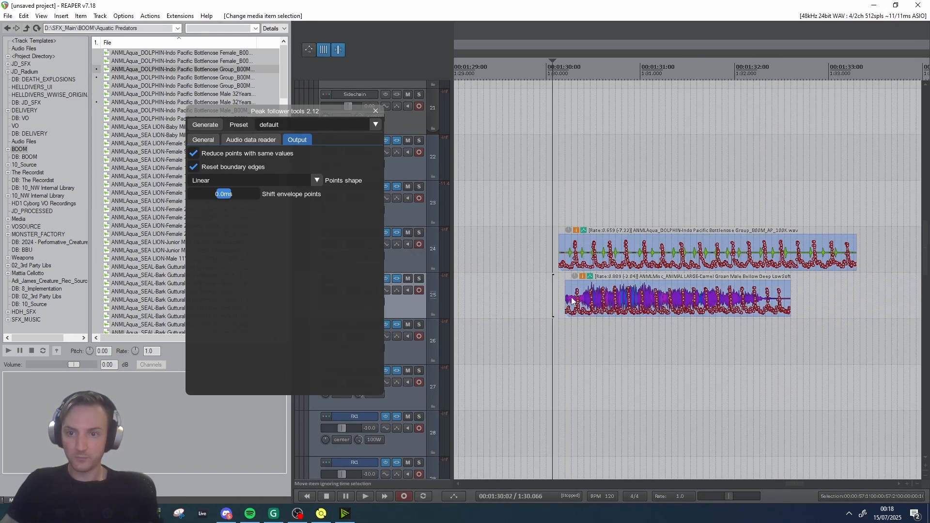
alt+click(583, 231)
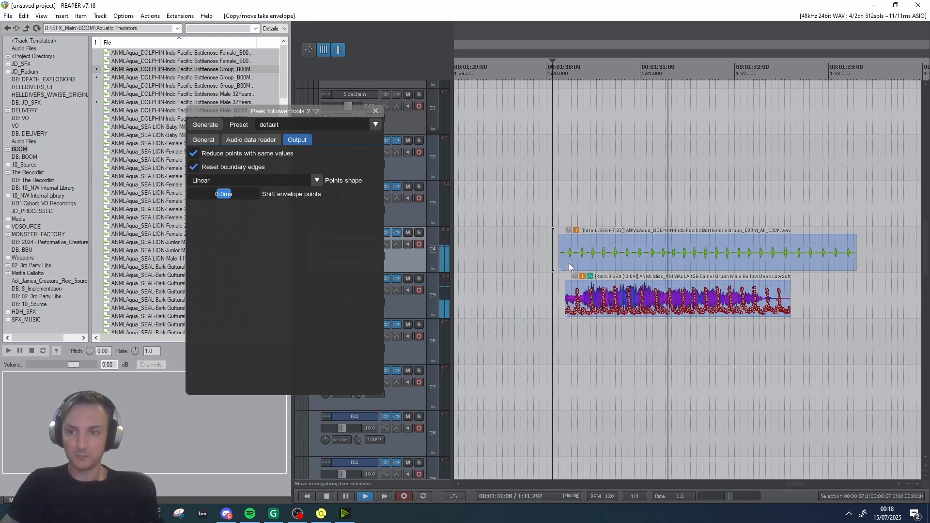
key(space)
Delete the dolphin group clip above the camel groan and close Peak follower tools.
click(607, 262)
click(712, 293)
click(609, 259)
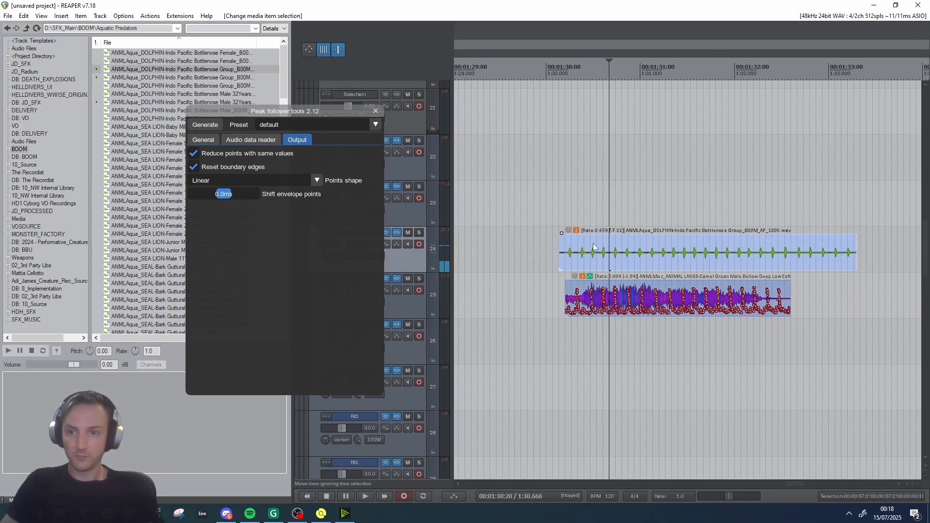
click(672, 255)
click(625, 250)
key(Delete)
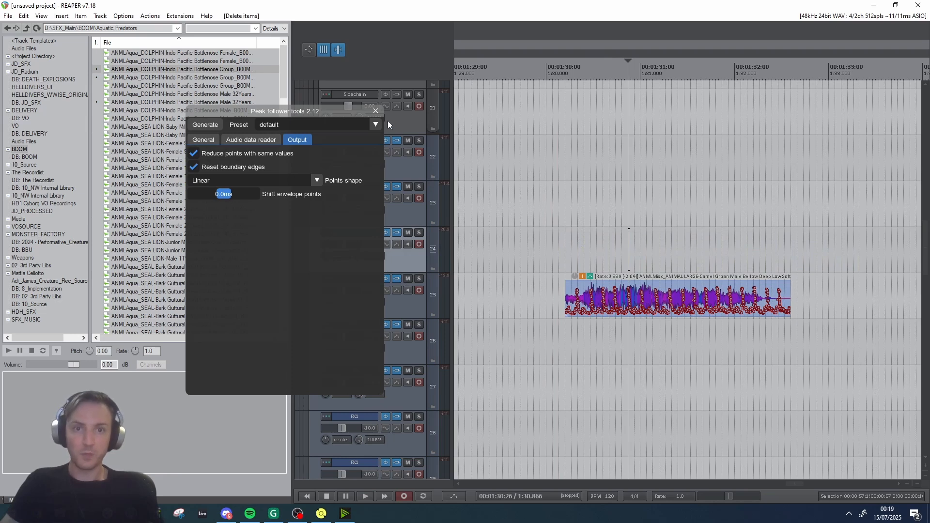
click(375, 111)
Preview the 100K bottlenose dolphin Male 32Years recording and insert its dense click section on the track above the camel groan.
click(228, 94)
click(153, 422)
scroll(152, 421, up, 5)
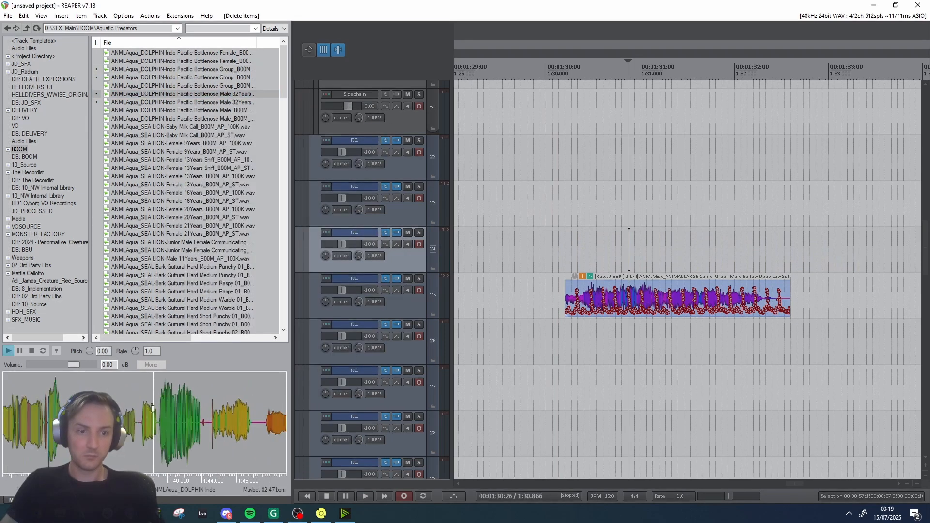
drag(159, 419, 596, 257)
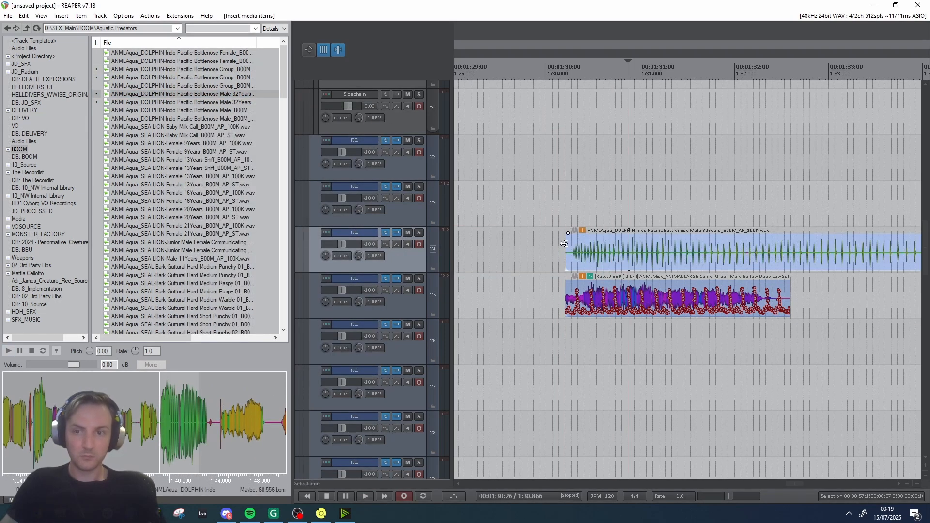
click(596, 257)
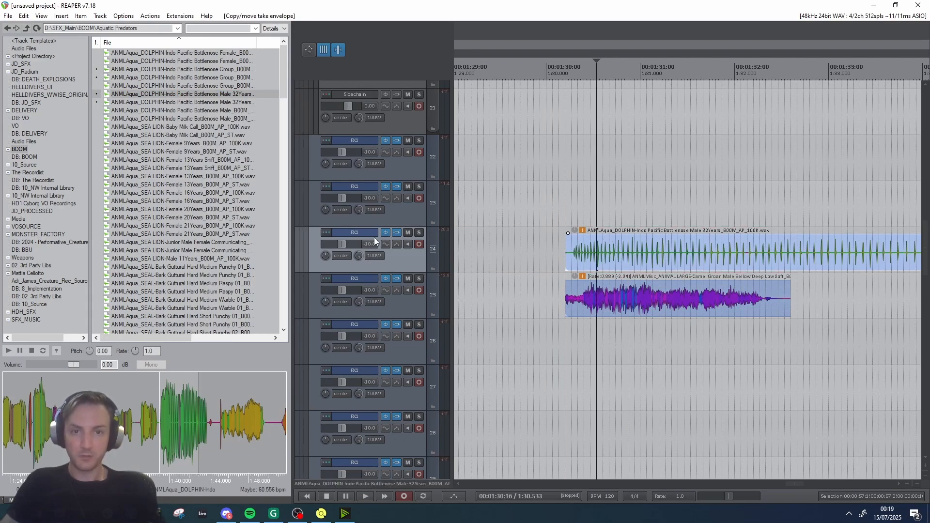
Reopen Peak follower tools and cut the new dolphin clip down to its clicks between about 1:30.4 and 1:32.2, deleting the leftover pieces.
key(p)
mouse_move(653, 253)
mouse_down()
mouse_move(608, 254)
mouse_move(643, 258)
mouse_up()
click(585, 256)
key(s)
click(752, 256)
key(s)
click(800, 248)
key(Delete)
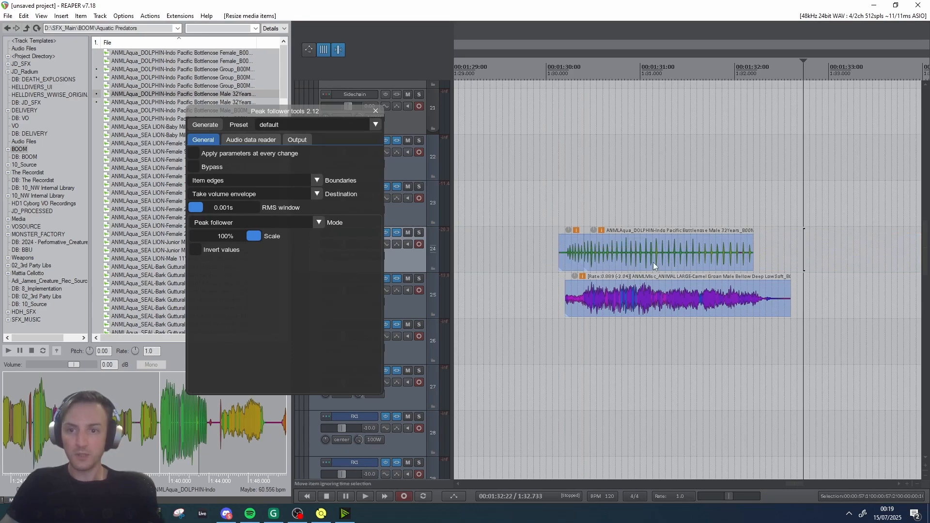
click(585, 254)
click(577, 255)
key(Delete)
click(571, 257)
Trim the camel groan clip at both ends to match the start and end of the dolphin clip.
click(585, 295)
drag(567, 298, 587, 298)
click(728, 297)
click(751, 297)
key(s)
click(767, 298)
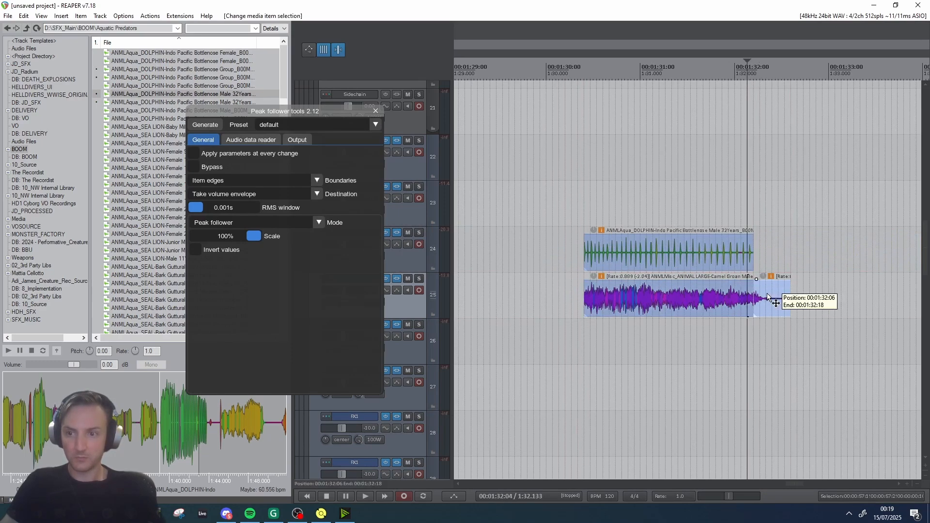
key(Delete)
Generate a volume envelope on the trimmed dolphin clip and copy it onto the camel groan clip.
click(660, 255)
click(212, 125)
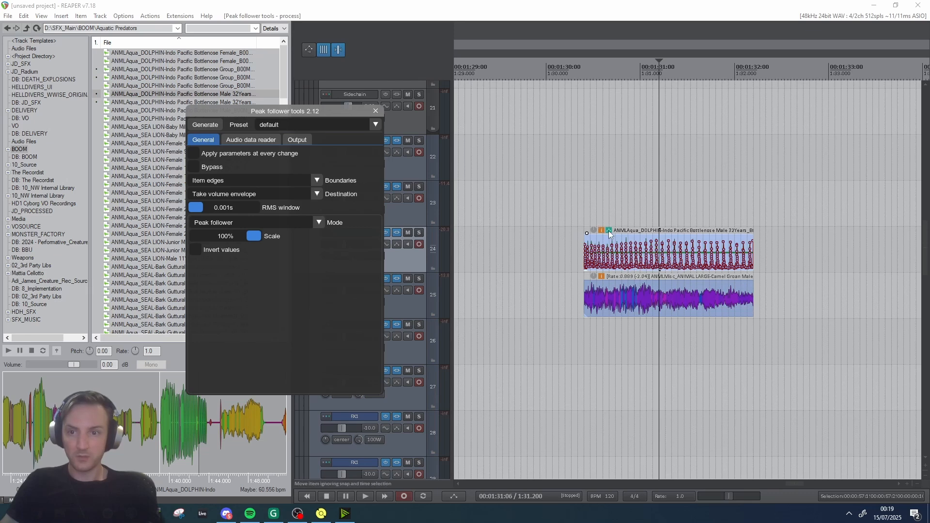
drag(609, 231, 611, 300)
click(576, 283)
key(alt)
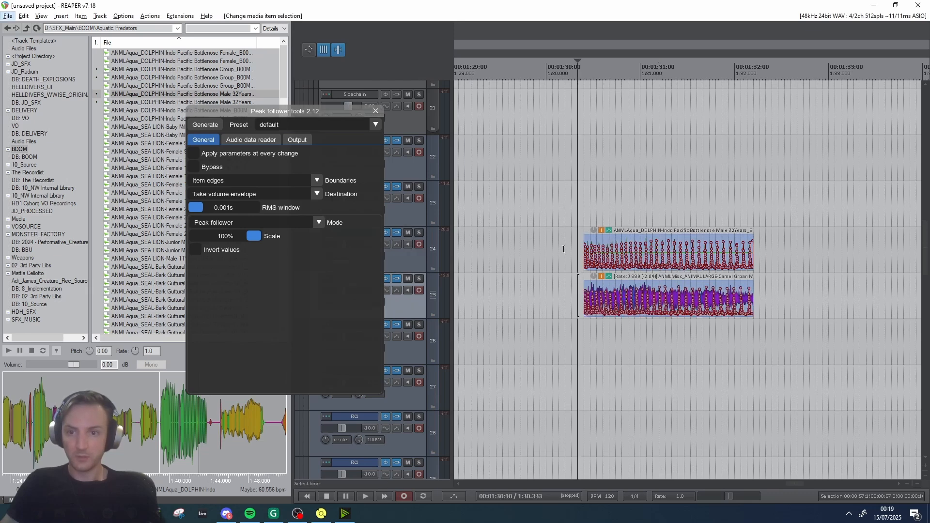
Audition both enveloped clips, remove the dolphin clip's own volume envelope, and audition them again.
click(566, 248)
key(space)
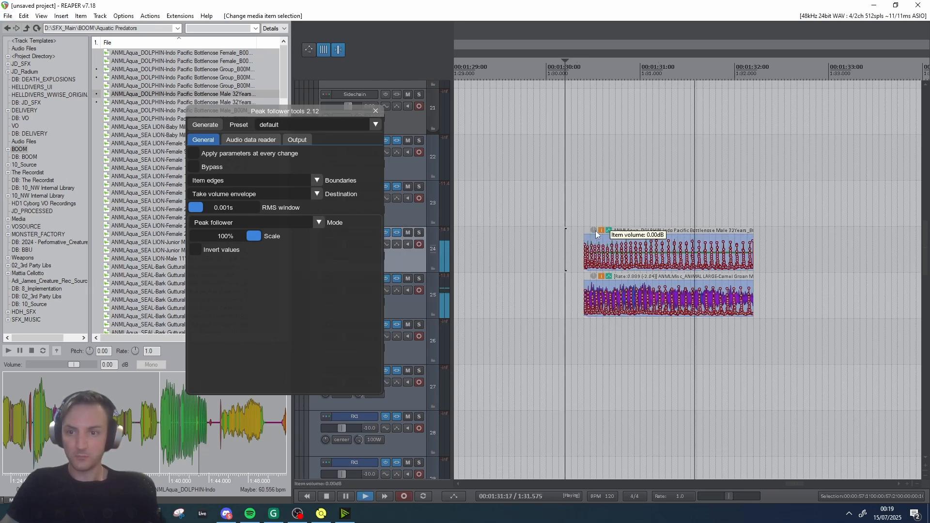
key(space)
alt+click(608, 231)
click(578, 258)
key(space)
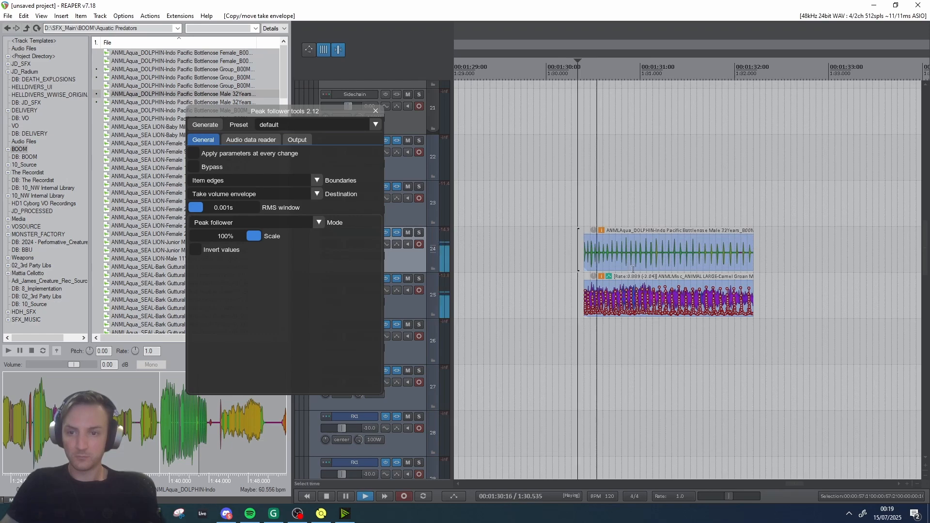
key(space)
Delete the dolphin and camel groan clips together and close Peak follower tools.
click(647, 297)
drag(721, 331, 625, 245)
key(Delete)
click(375, 112)
scroll(437, 230, down, 2)
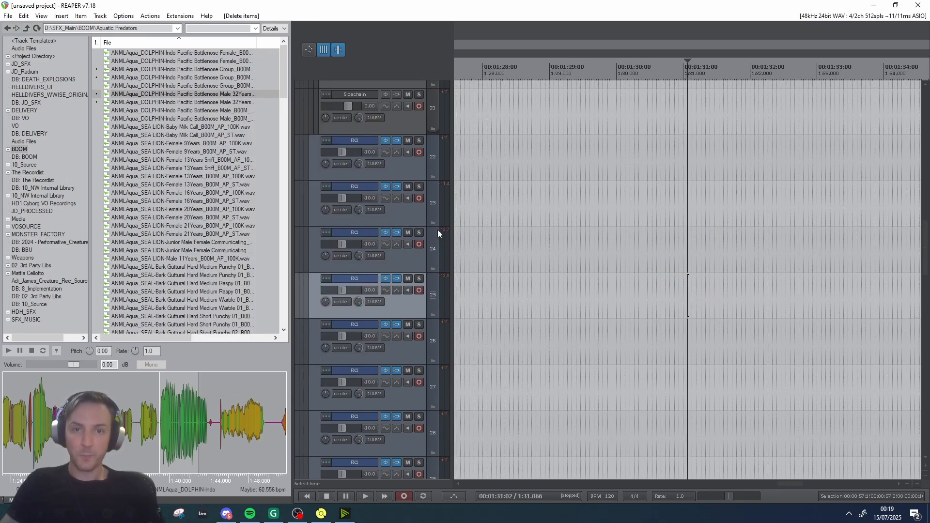
Return to the MORPH TEMPLATE tracks near the project's Start marker and switch to Soundminer Pro.
scroll(425, 212, up, 8)
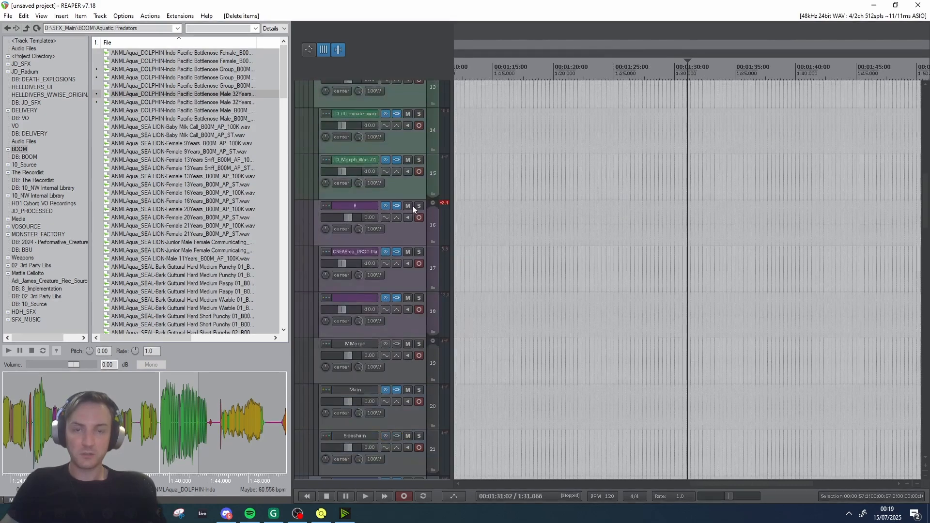
scroll(412, 205, down, 3)
scroll(341, 184, up, 6)
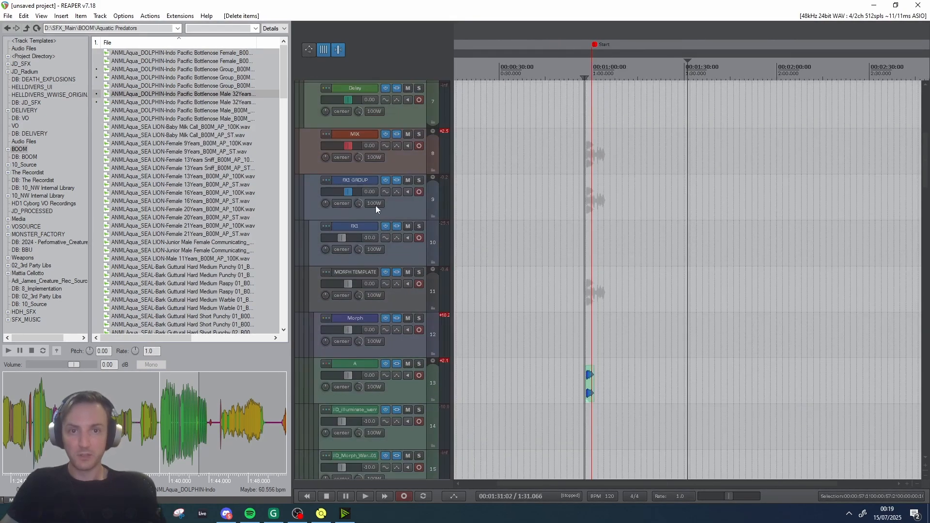
click(511, 208)
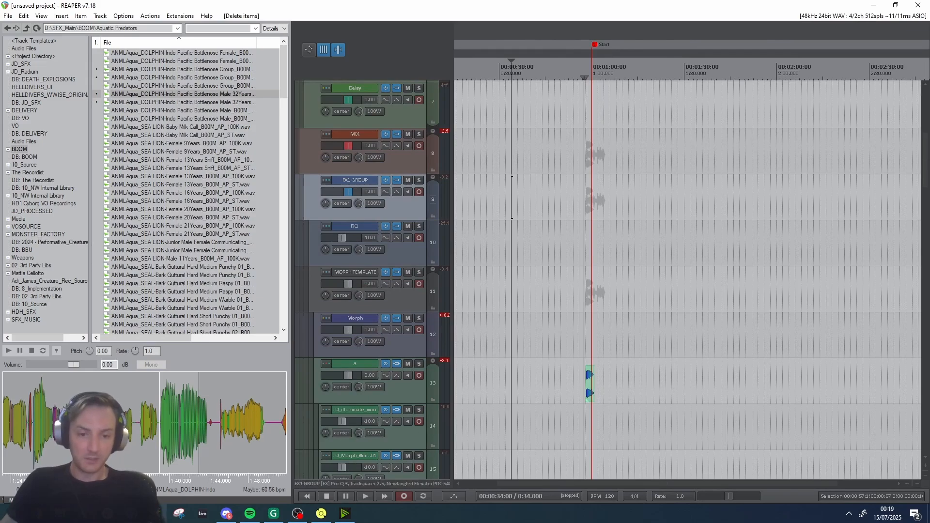
click(321, 514)
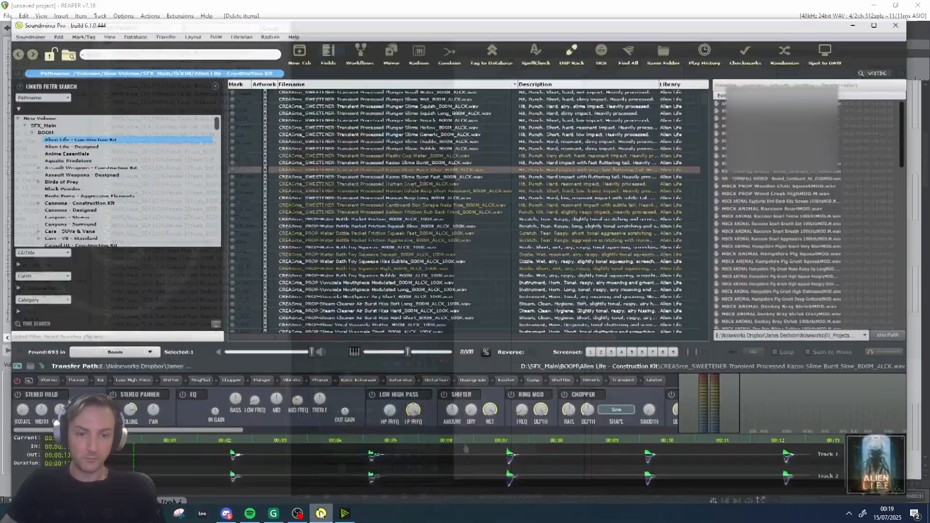
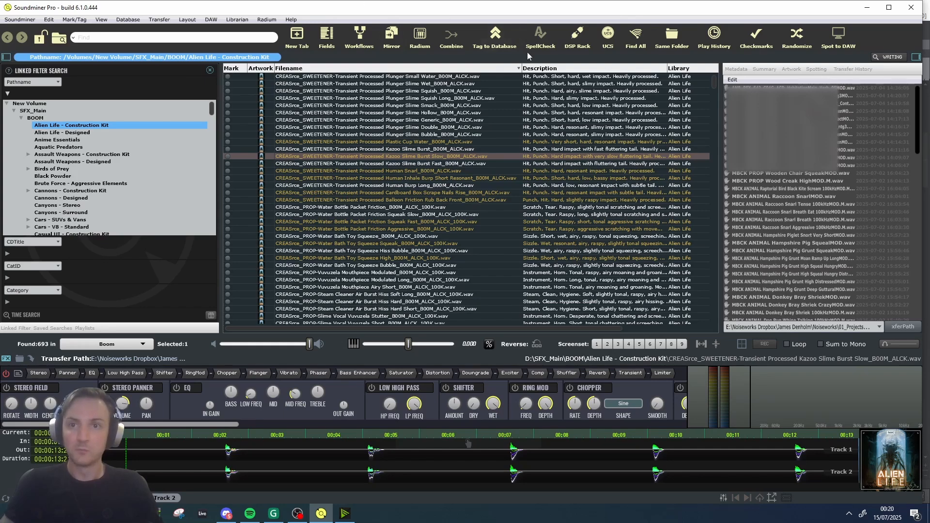
Open the DSP Rack to look over its plugin slots and DSP presets, and close the rack.
click(589, 42)
drag(450, 54, 532, 105)
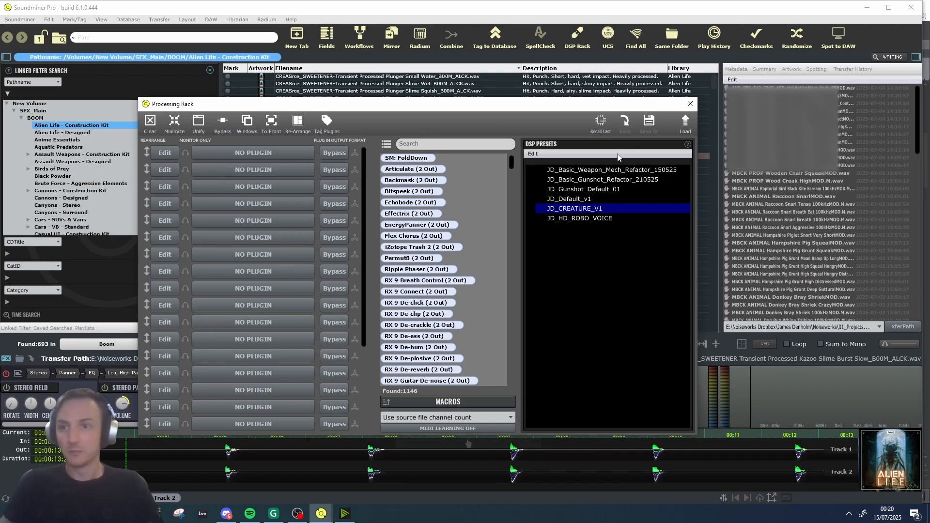
click(690, 104)
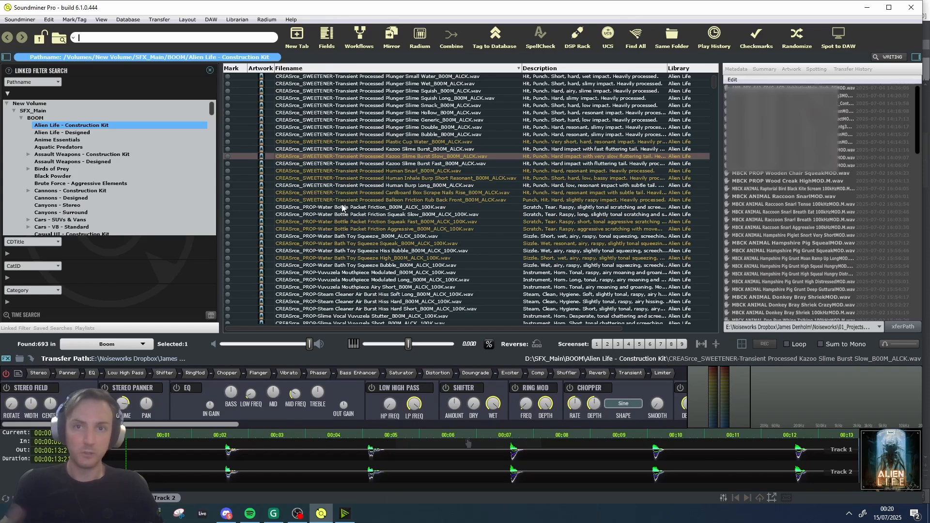
Browse the Alien Life - Construction Kit recordings and audition CREASrce_PROP-Ruler Bowing Tonal Screech_B00M_ALCK_100K.wav.
scroll(332, 204, down, 7)
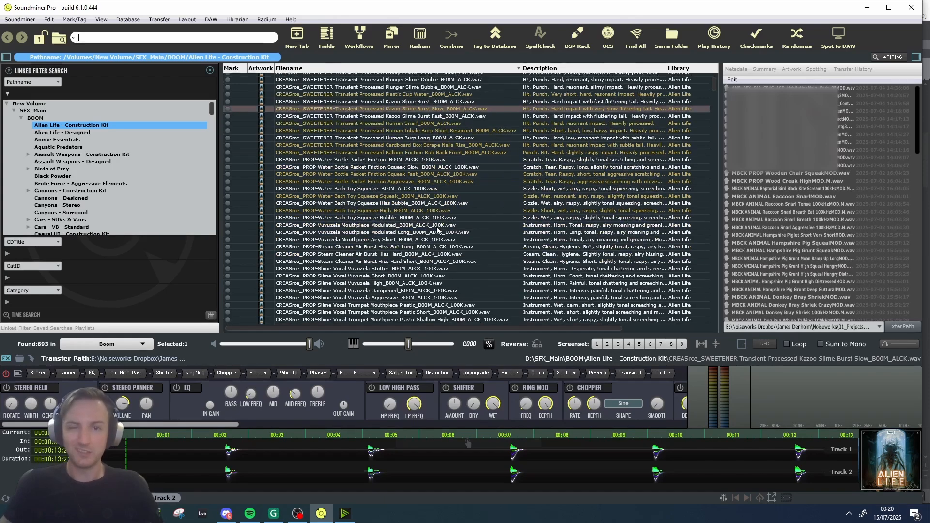
scroll(367, 168, up, 7)
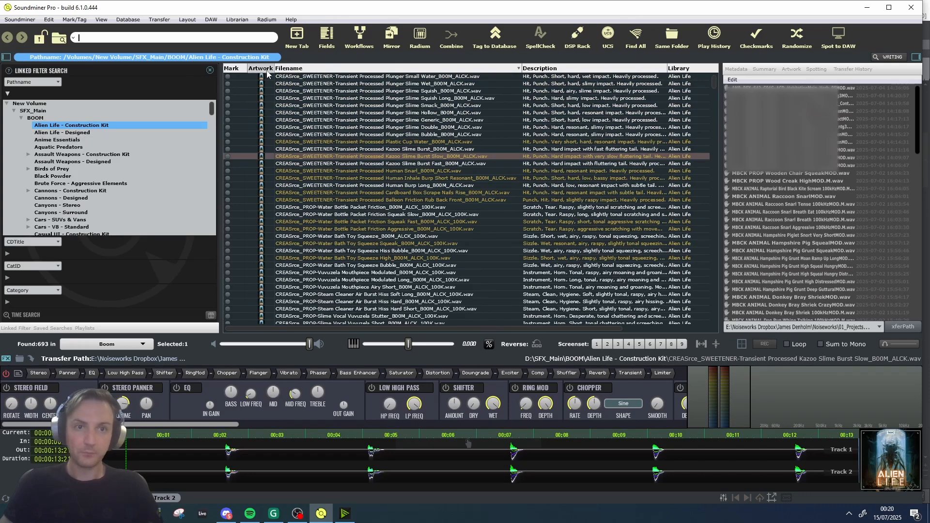
scroll(381, 166, down, 10)
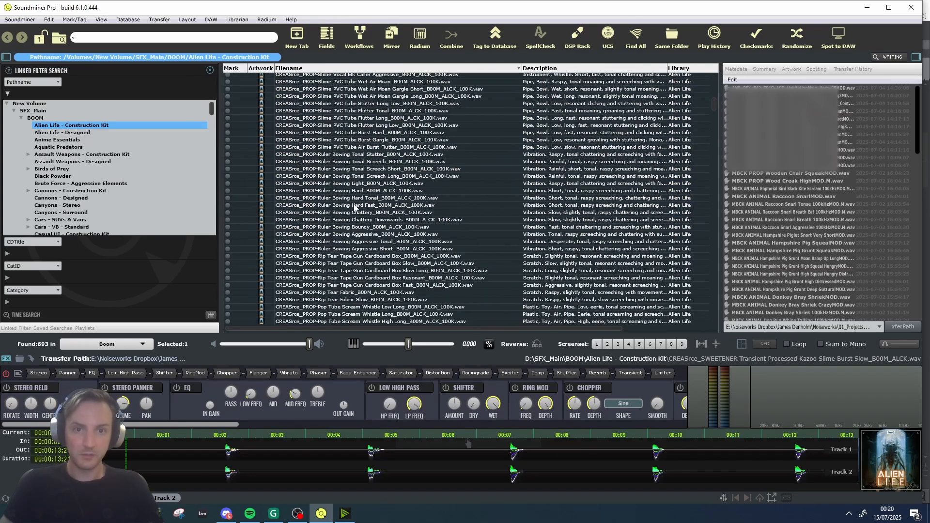
click(361, 163)
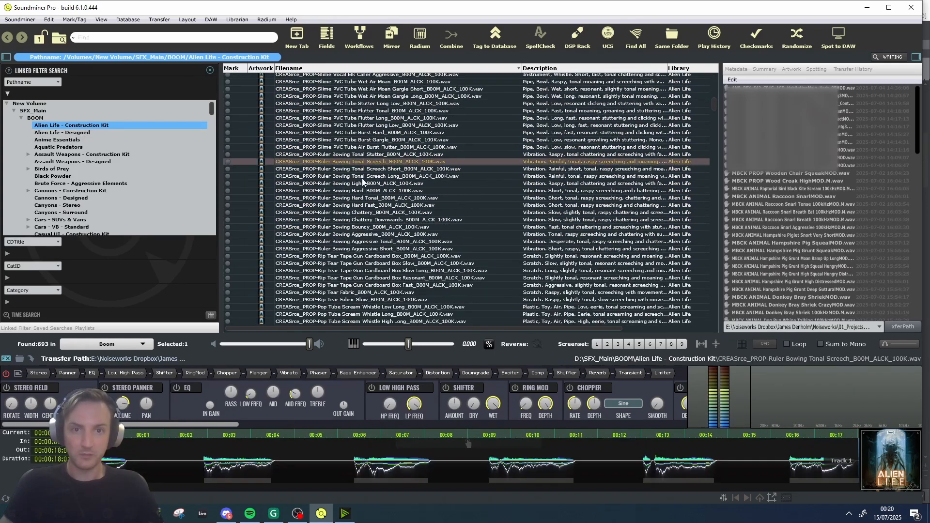
Audition the Ruler Bowing Hard, Tonal Screech Long, Tonal Screech Short and Slime PVC Tube Air Burst Flutter recordings.
click(367, 191)
click(362, 175)
click(361, 169)
click(367, 147)
Find the large-animal tiger recordings and audition the ST versions of Tiger Hiss Aggressive and Tiger Hiss Soft.
scroll(361, 194, down, 15)
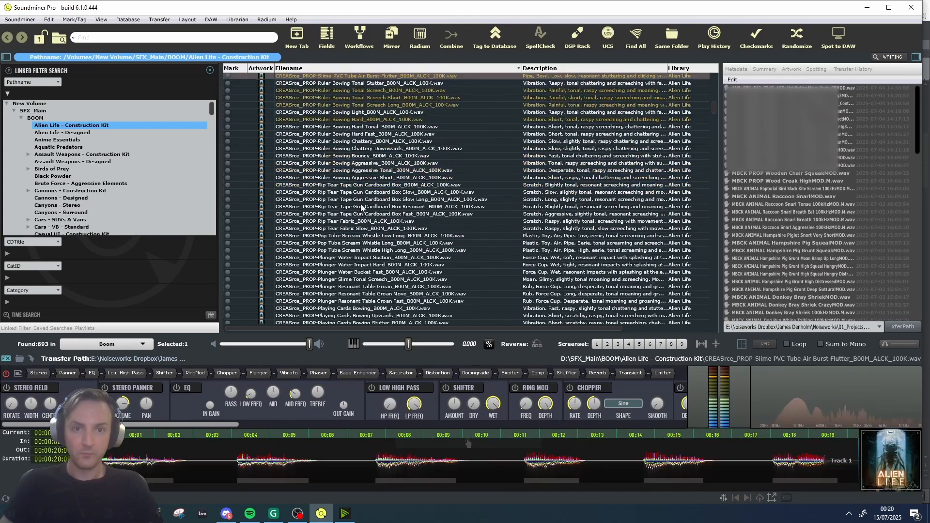
scroll(359, 192, down, 15)
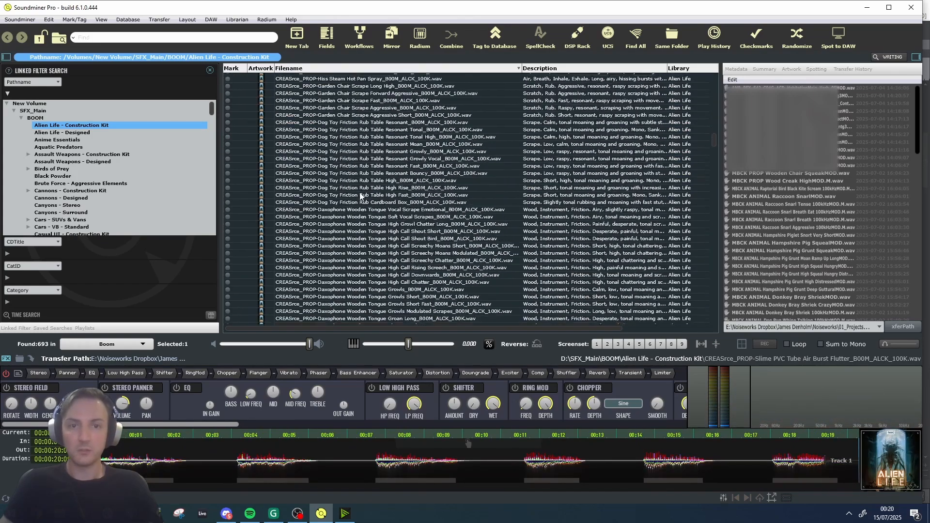
scroll(349, 213, down, 15)
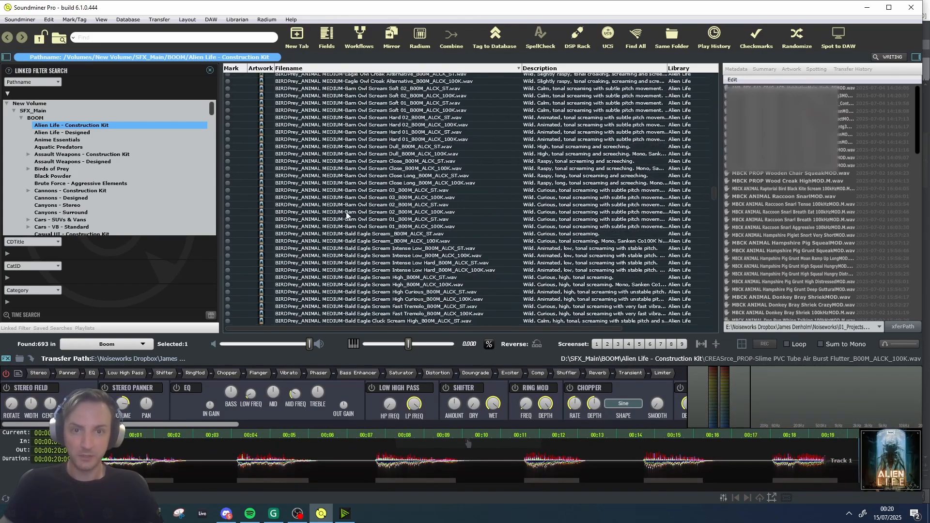
click(357, 215)
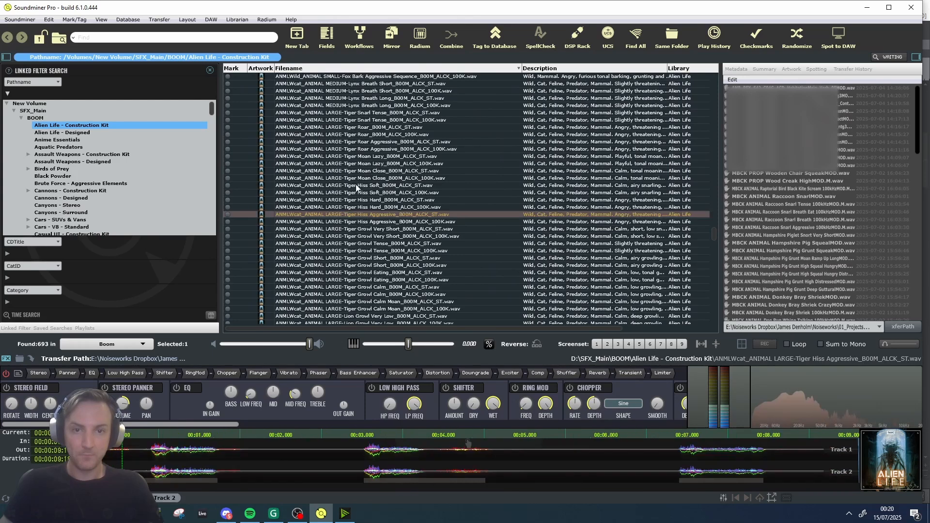
click(357, 186)
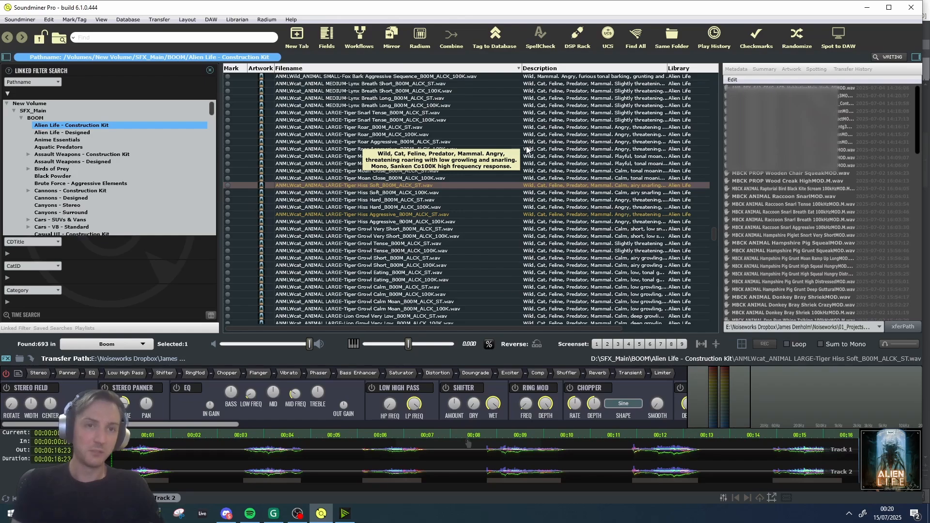
Switch to REAPER, view the JD_Radium folder among its media files, and return to Soundminer.
click(132, 514)
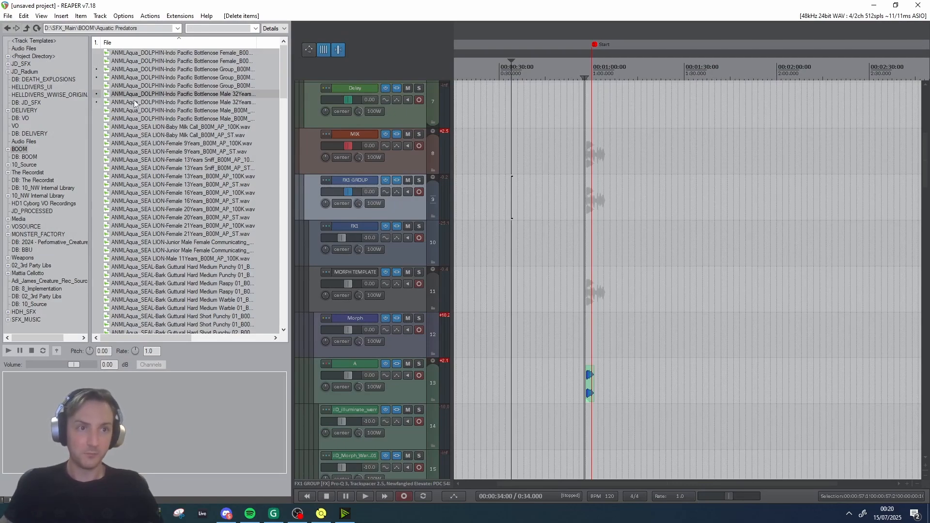
click(24, 71)
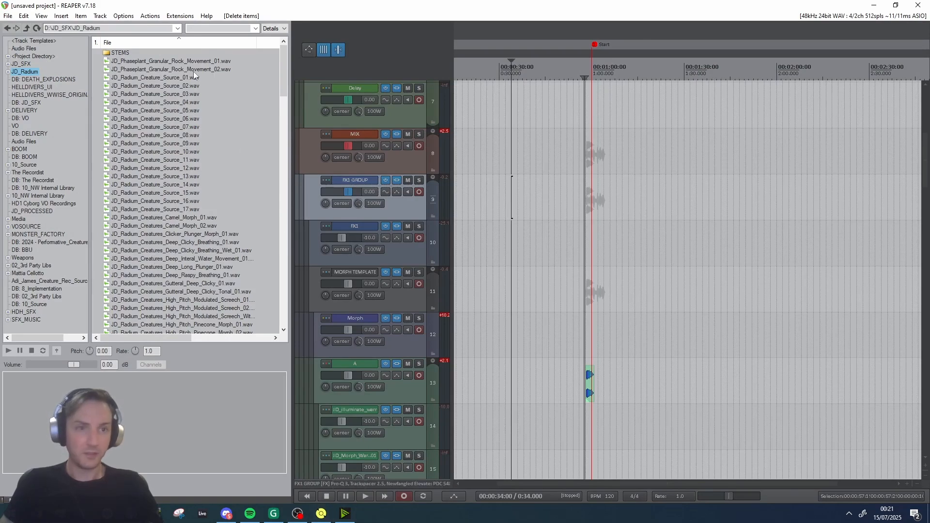
click(322, 513)
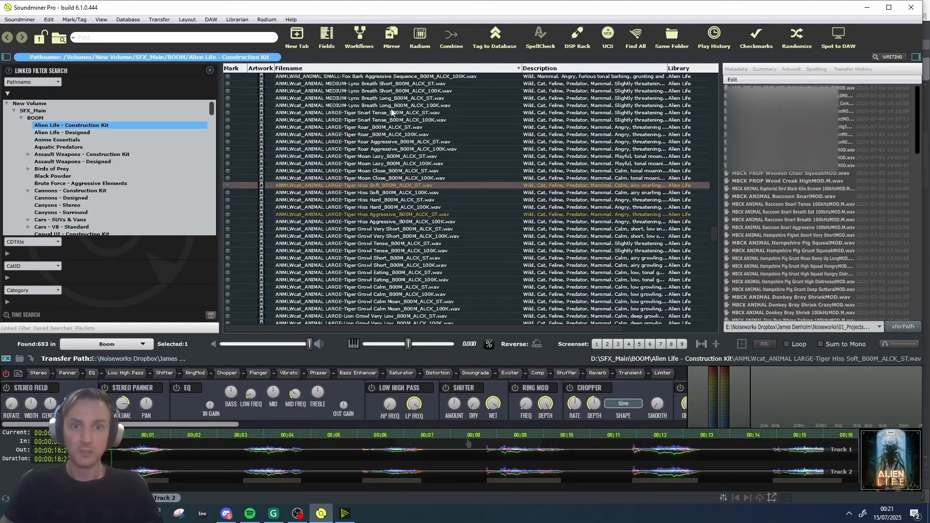
Audition the 100K versions of Tiger Roar, Tiger Growl Very Short and Tiger Growl Tense.
click(402, 135)
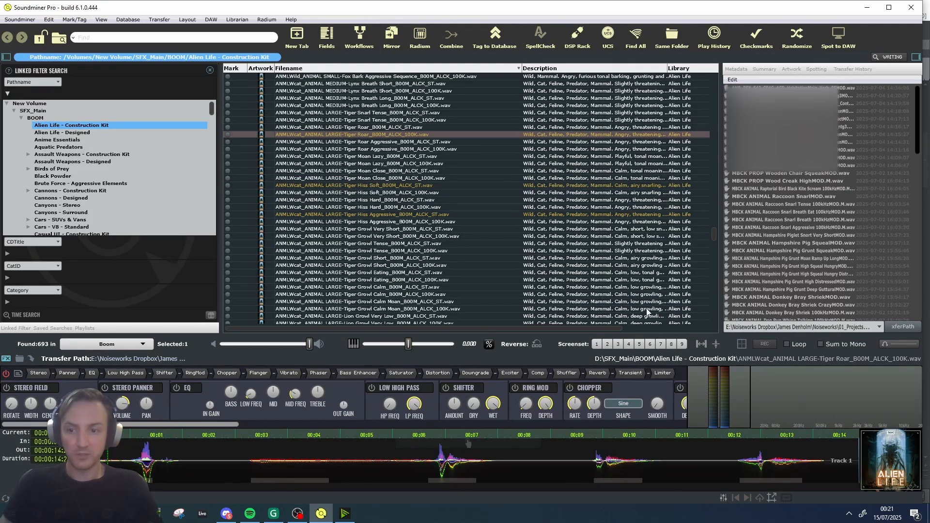
scroll(387, 186, down, 1)
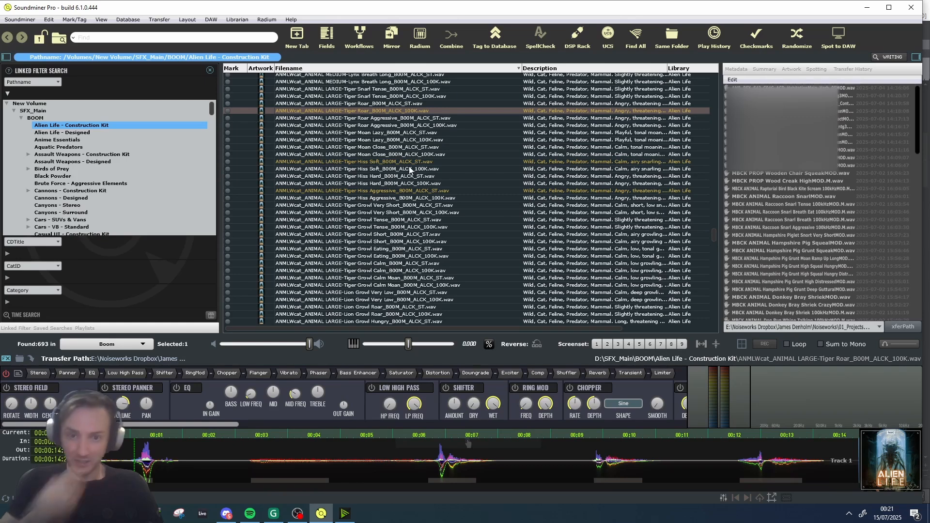
click(404, 213)
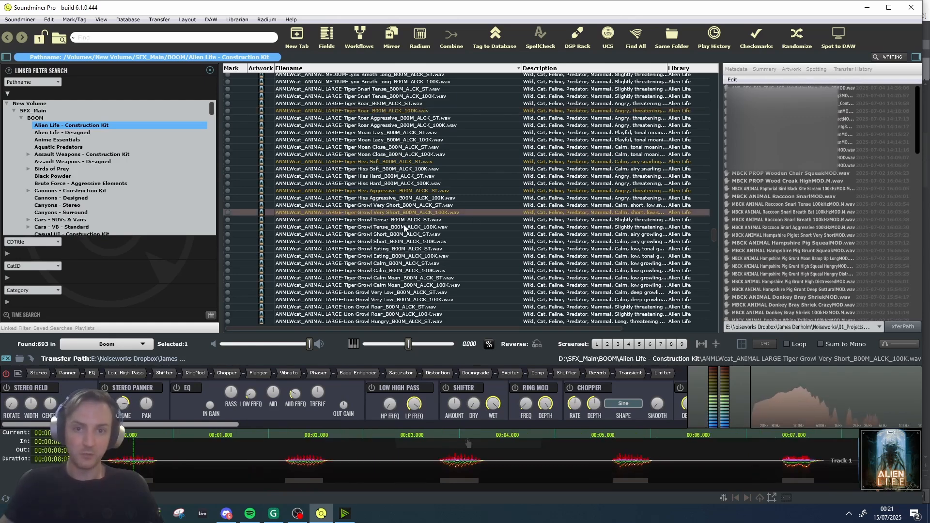
click(405, 226)
scroll(414, 182, down, 3)
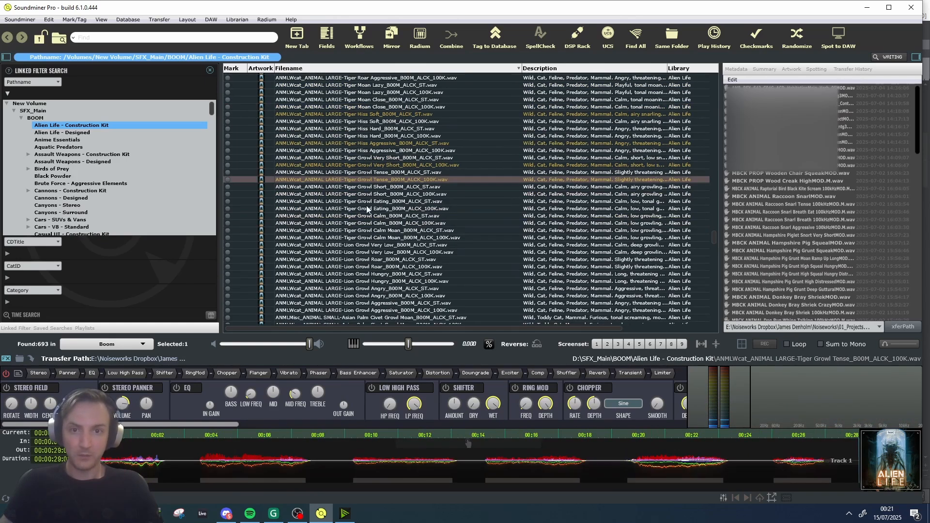
Search the plug-ins for "ELE", load Newfangled Elevate (2 Out) into the first processing rack slot and adjust its limiter.
click(578, 37)
click(464, 144)
text(ELE)
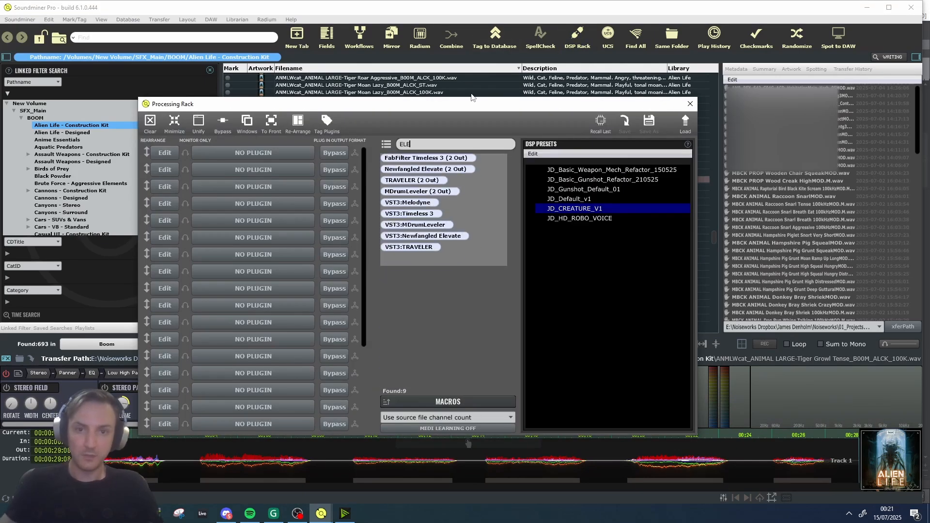
drag(427, 169, 252, 158)
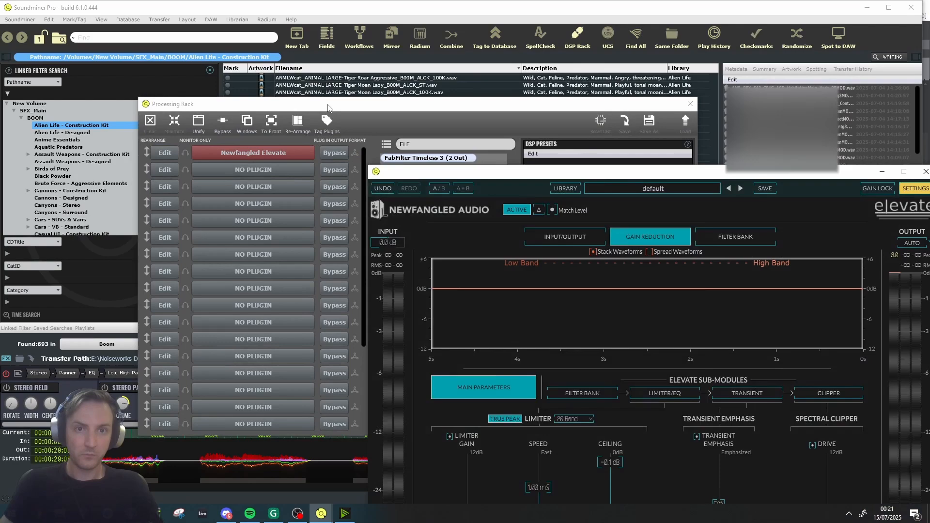
drag(328, 107, 339, 94)
click(700, 90)
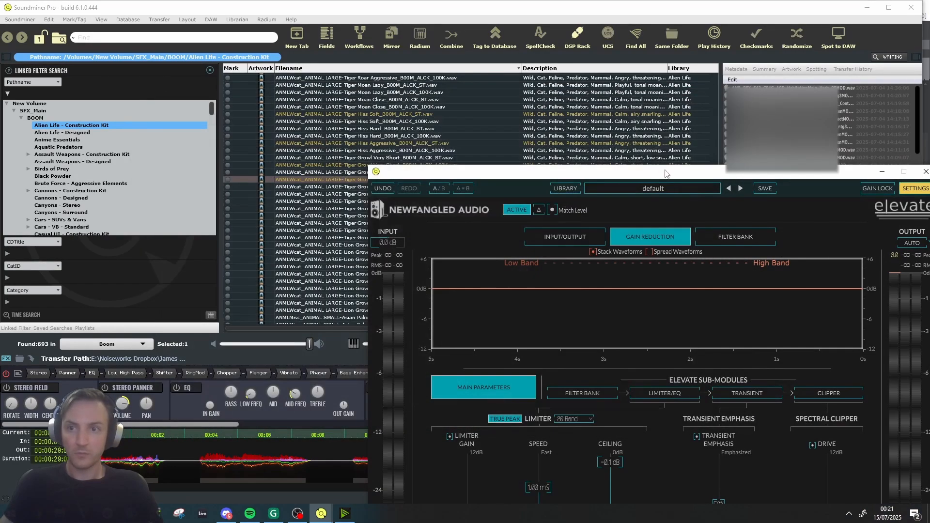
drag(727, 172, 673, 96)
drag(421, 424, 421, 433)
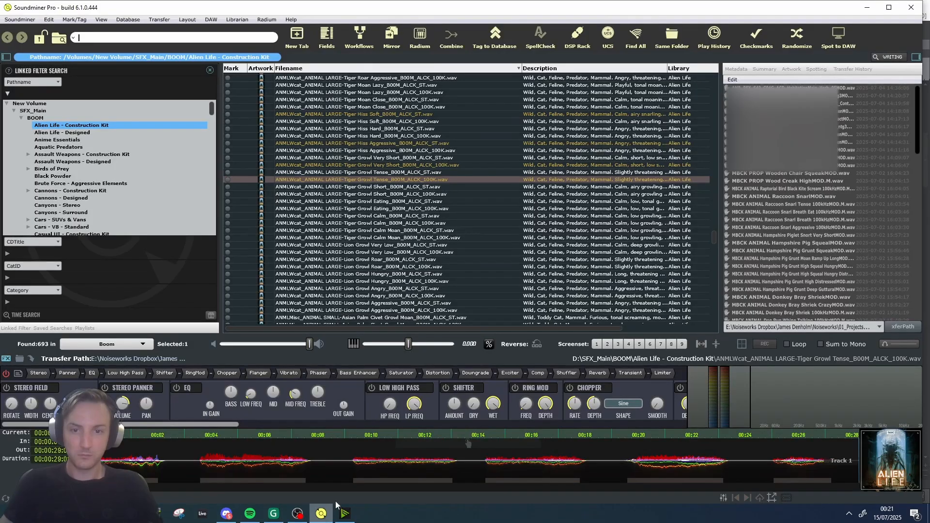
Audition the 100K versions of Tiger Growl Short, Tiger Growl Tense and Tiger Growl Eating.
click(403, 194)
click(409, 180)
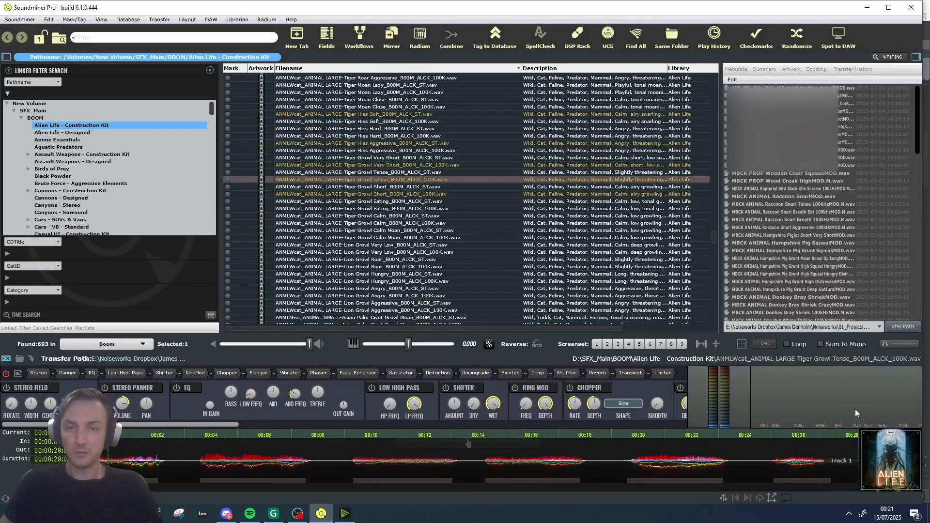
click(372, 209)
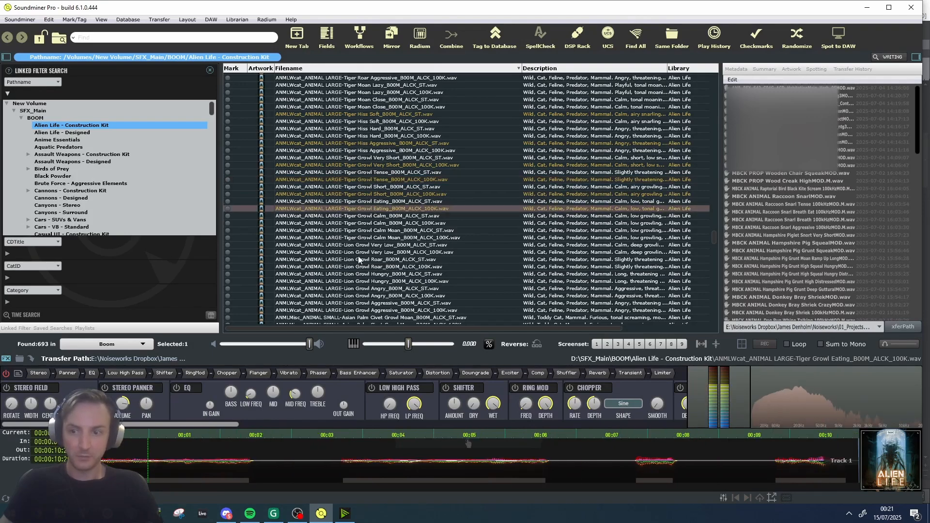
Audition Lion Growl Aggressive ST, Camel Guttural Male Moan ST, and both versions of Asian Palm Civet Growl Moan.
scroll(354, 218, down, 10)
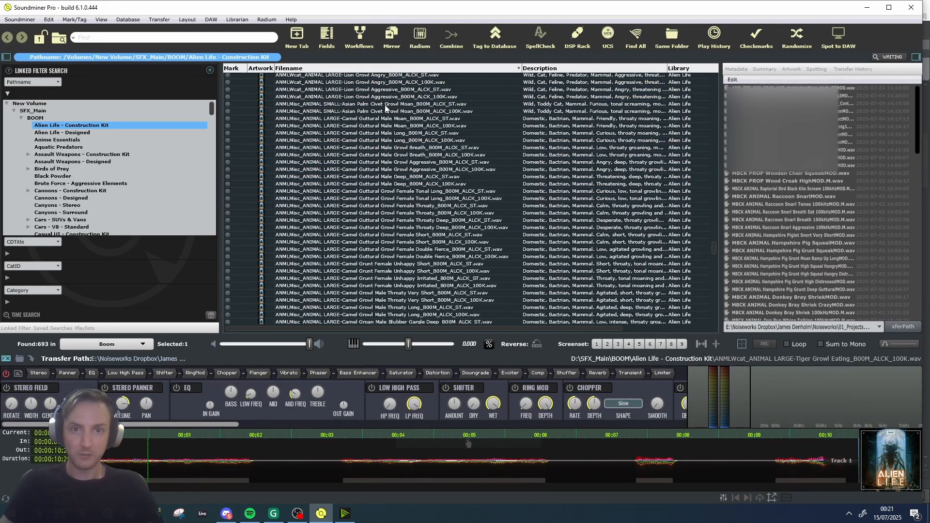
click(397, 90)
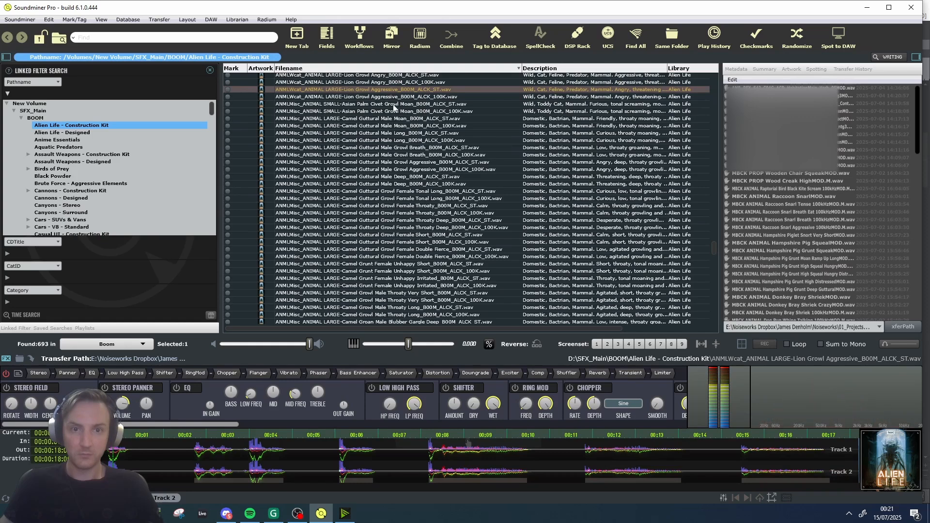
key(Down)
key(Down)
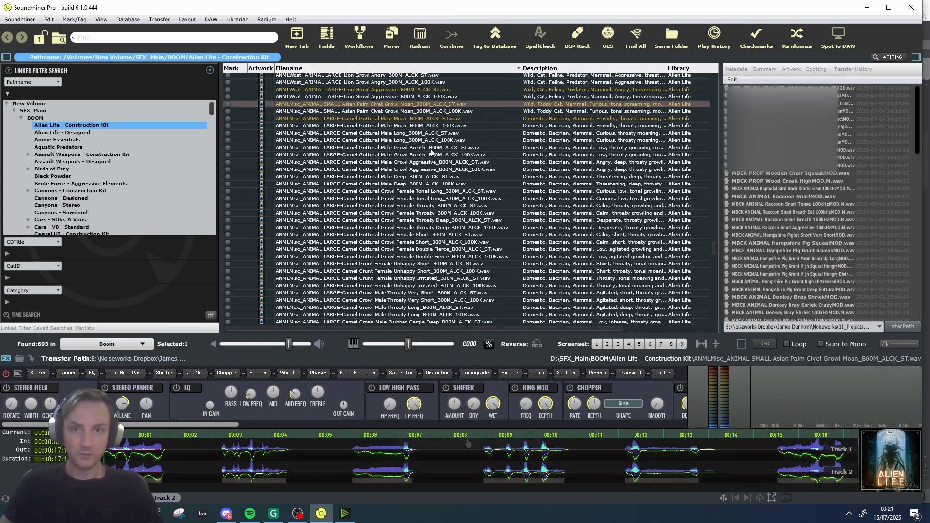
key(Down)
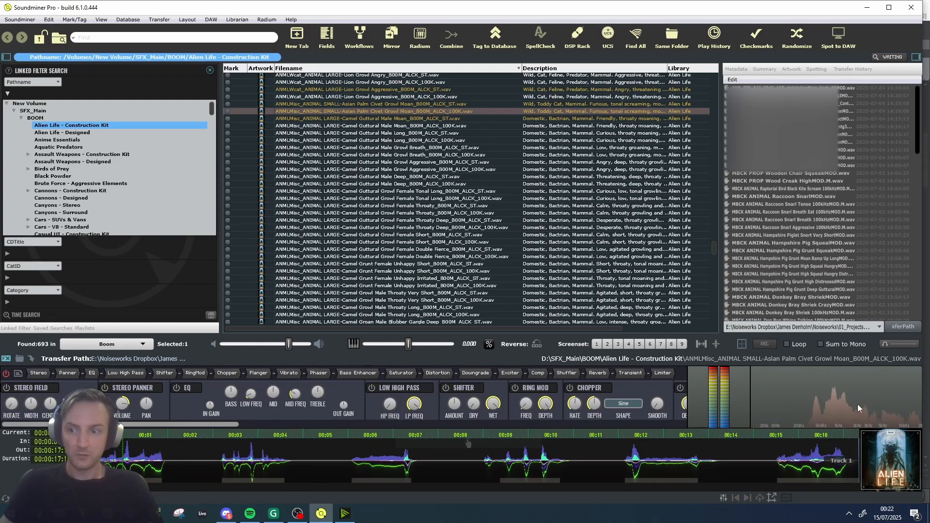
Lower the playback pitch to about -20 semitones and play the civet recording from about seven seconds in.
drag(408, 344, 379, 346)
click(488, 345)
click(381, 455)
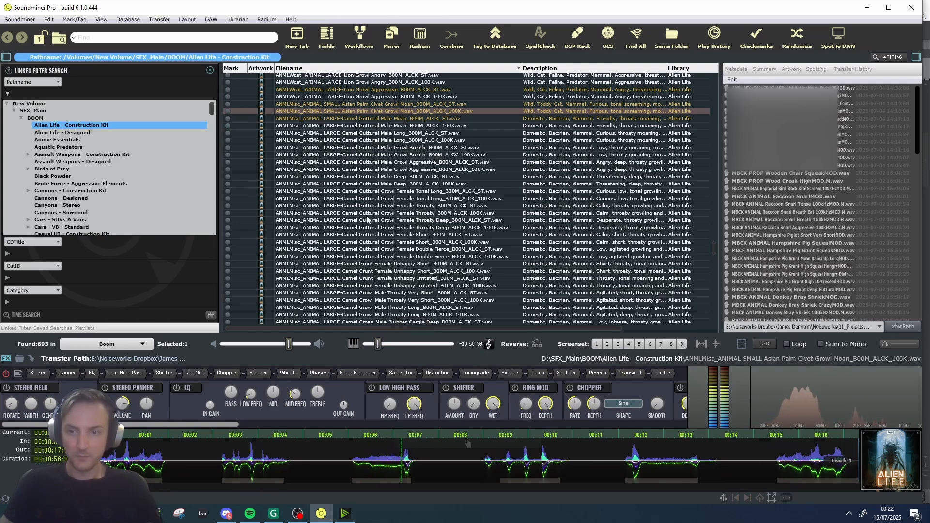
Compare the pitched-down ST and 100K versions of Asian Palm Civet Growl Moan around the seven-second mark.
click(434, 103)
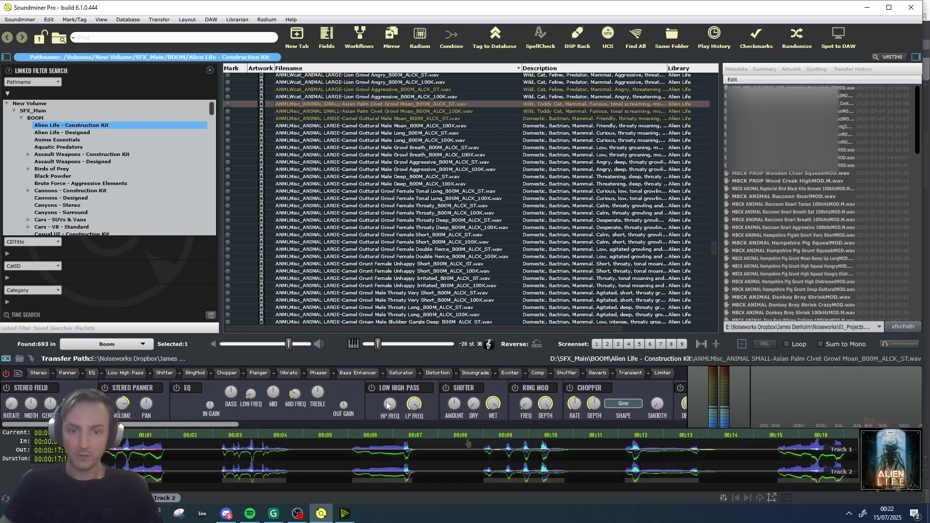
click(373, 460)
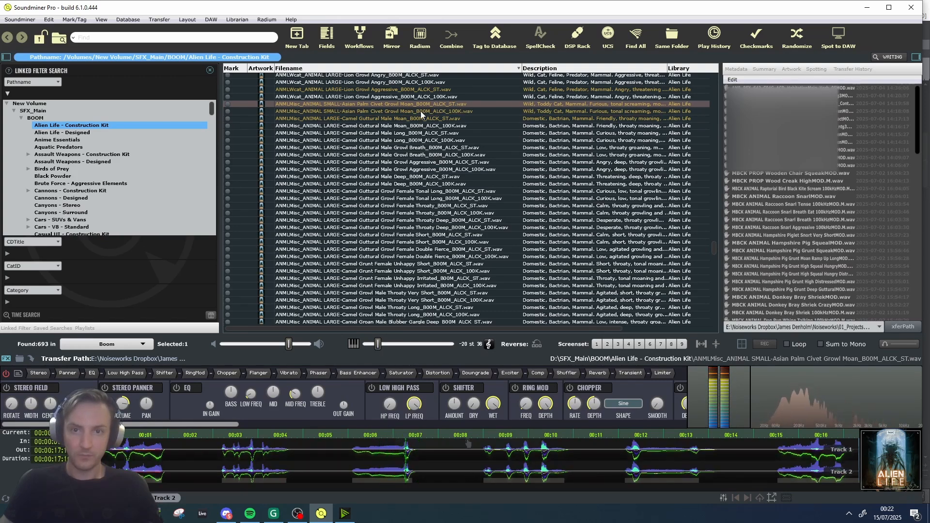
key(Down)
click(379, 465)
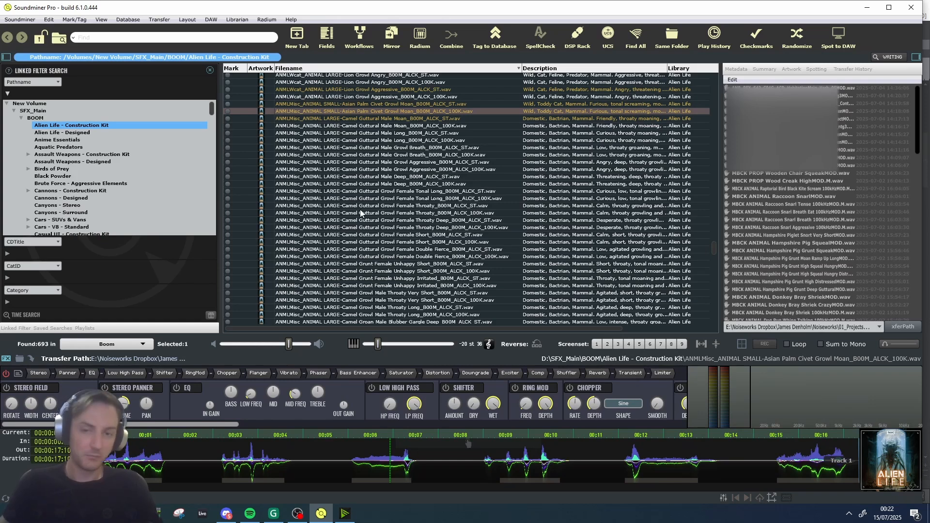
Audition the third growl in Camel Guttural Growl Female Throaty 100K at the lowered pitch, and stop playback.
click(418, 213)
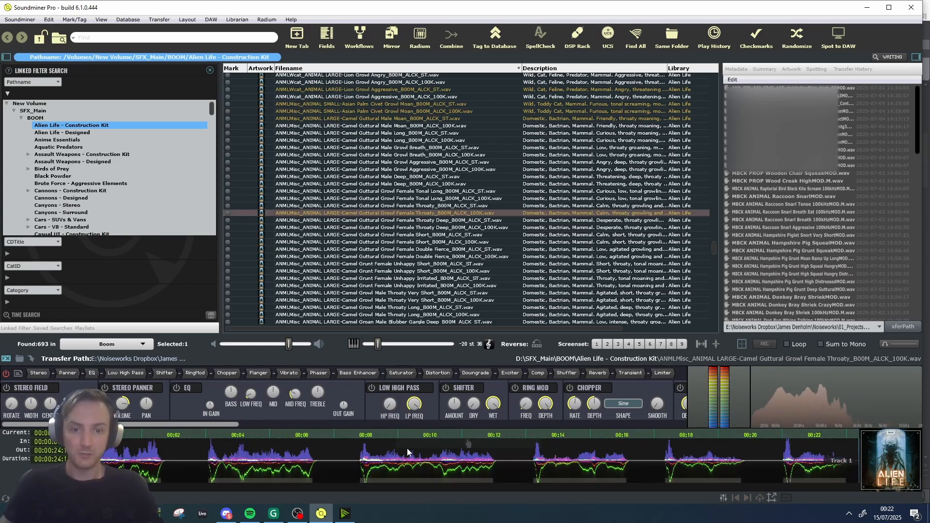
click(407, 448)
click(405, 463)
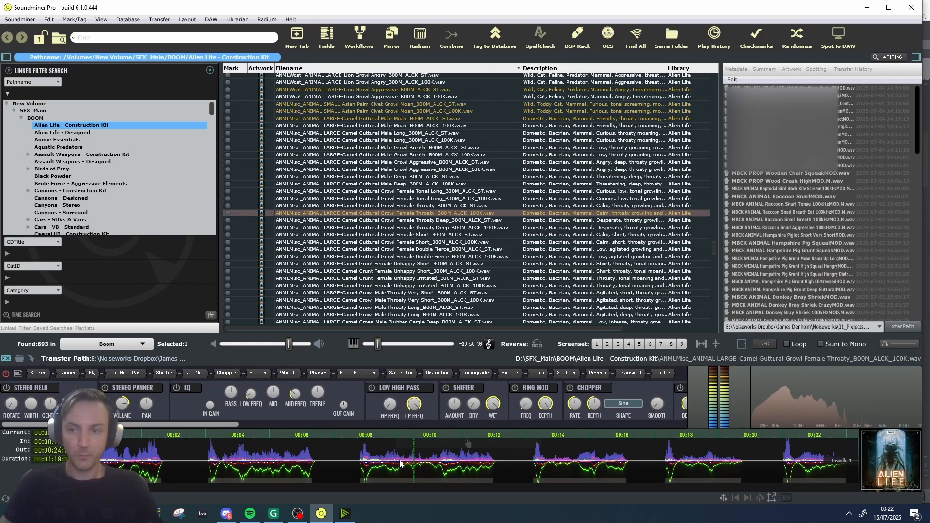
key(space)
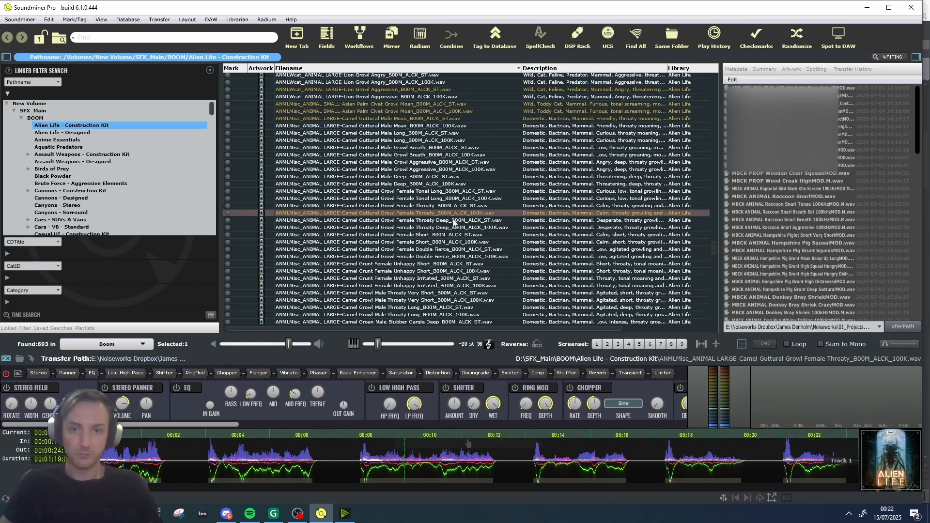
Compare the ST and 100K versions of Camel Guttural Growl Female Throaty Deep at the lowered pitch.
click(454, 220)
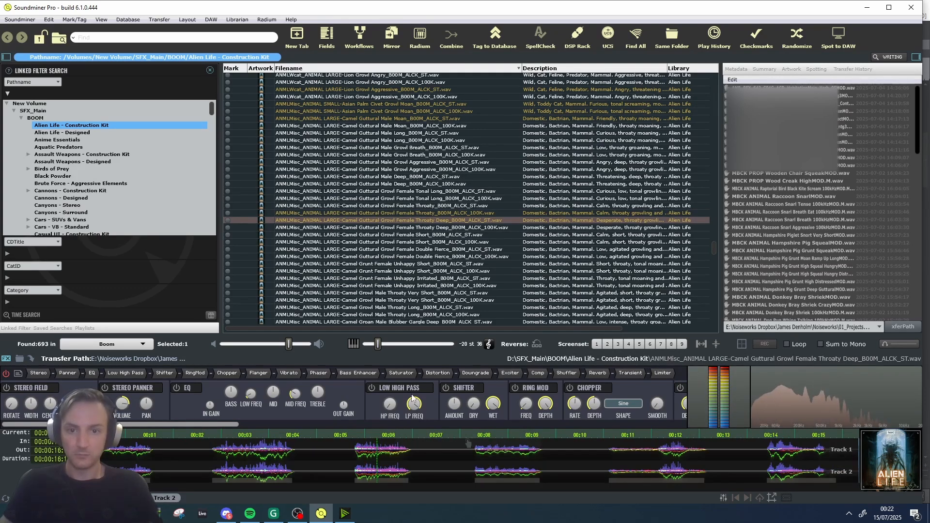
click(441, 228)
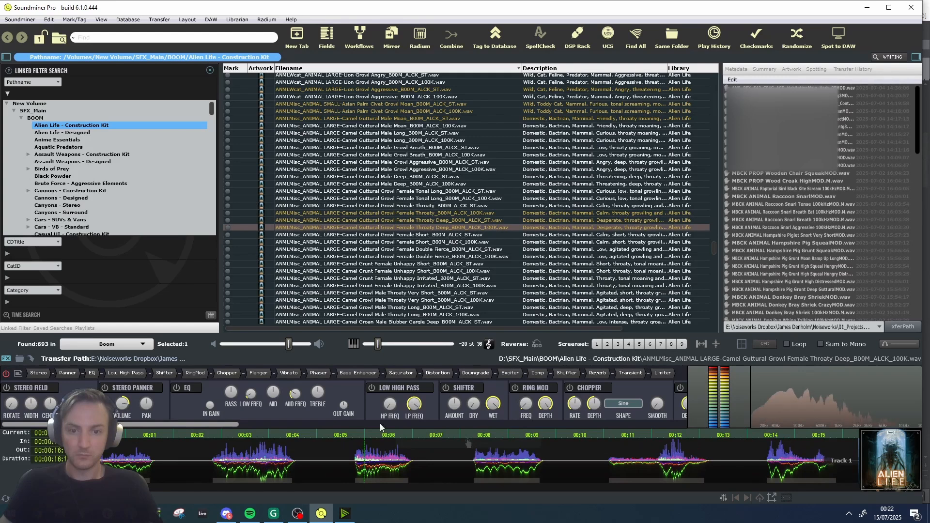
key(space)
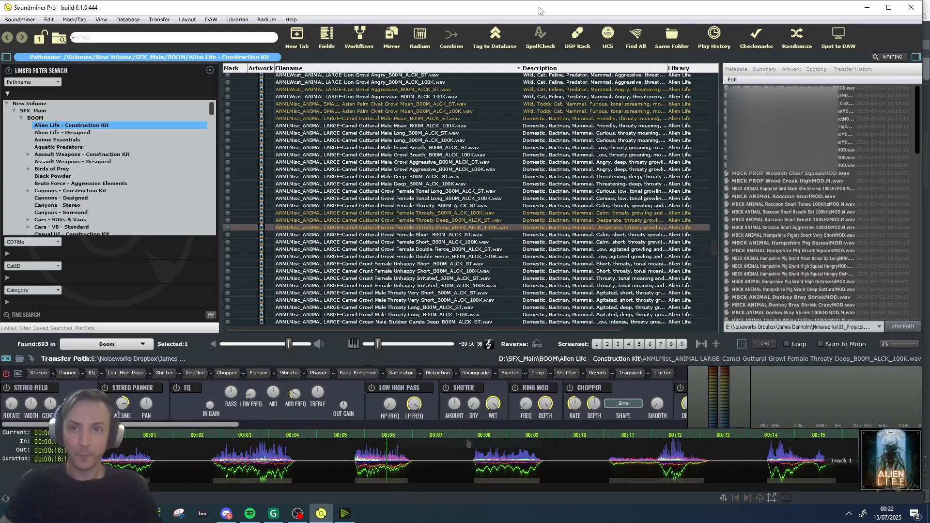
Remove Newfangled Elevate from the first slot of the processing rack and close the rack.
click(577, 35)
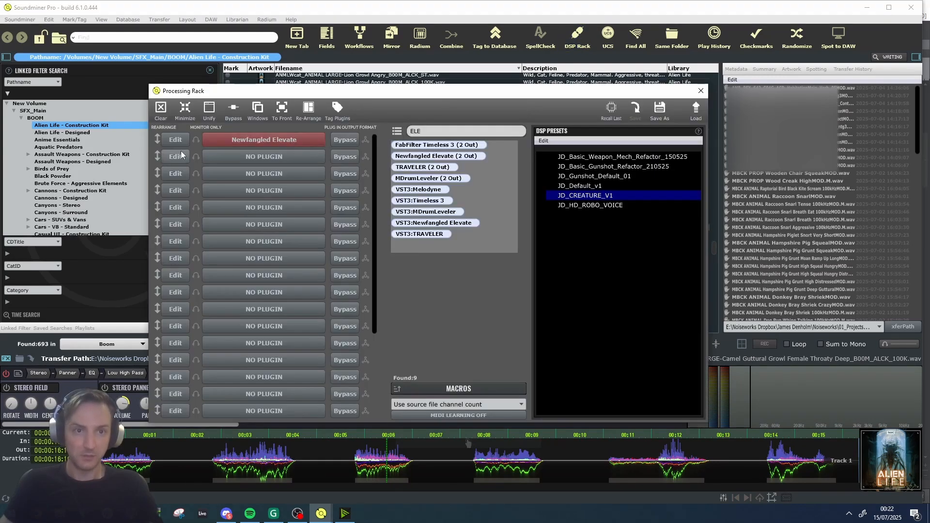
click(250, 141)
click(276, 147)
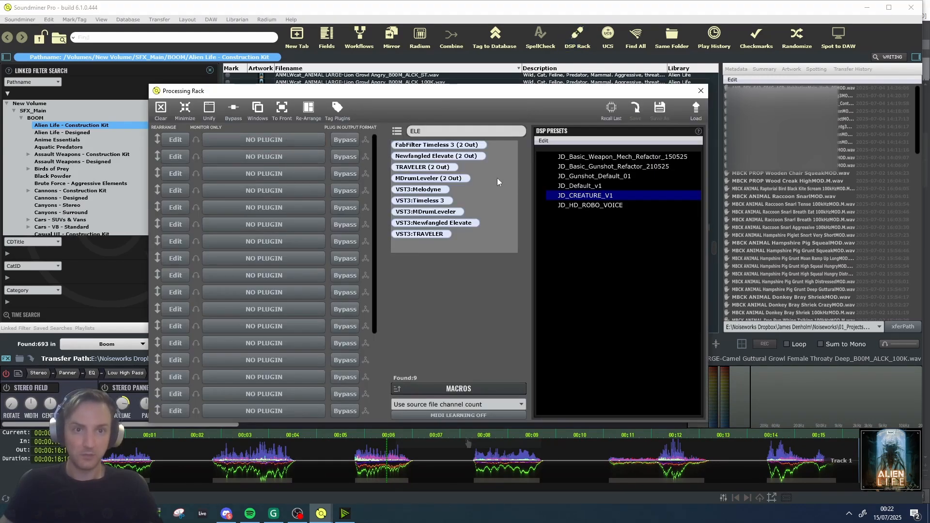
click(700, 91)
Audition Pig Wimborne Squeal Long 100K and both versions of Pig Wimborne Yelp at the lowered pitch.
scroll(487, 203, down, 10)
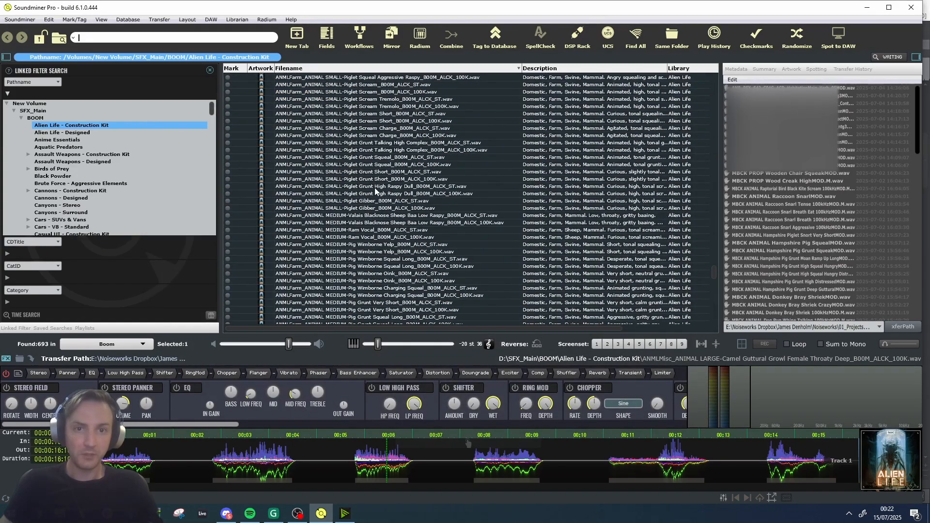
scroll(375, 190, down, 2)
click(364, 219)
click(376, 205)
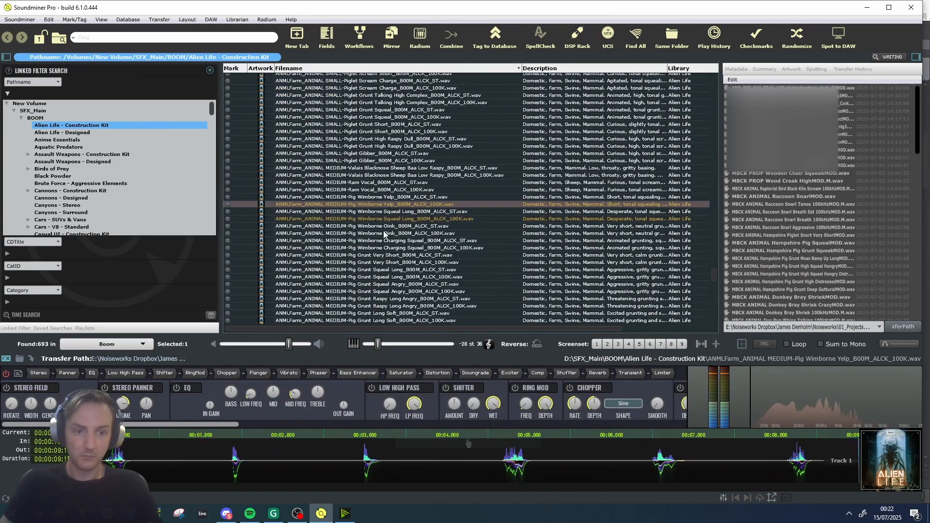
click(397, 197)
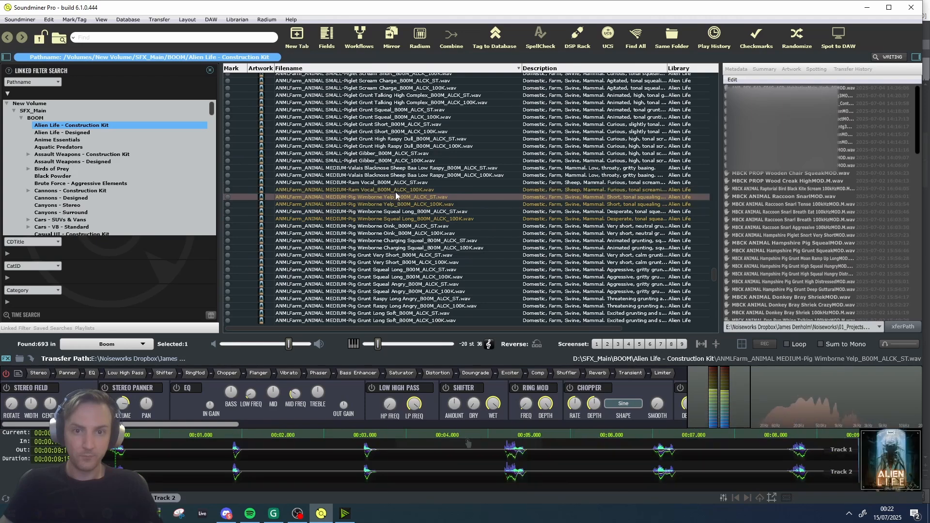
Raise the playback pitch to just above zero semitones and audition the Pig Wimborne Oink, Squeal Long, Yelp and Charging Squeal recordings.
drag(378, 344, 407, 344)
click(411, 227)
click(413, 218)
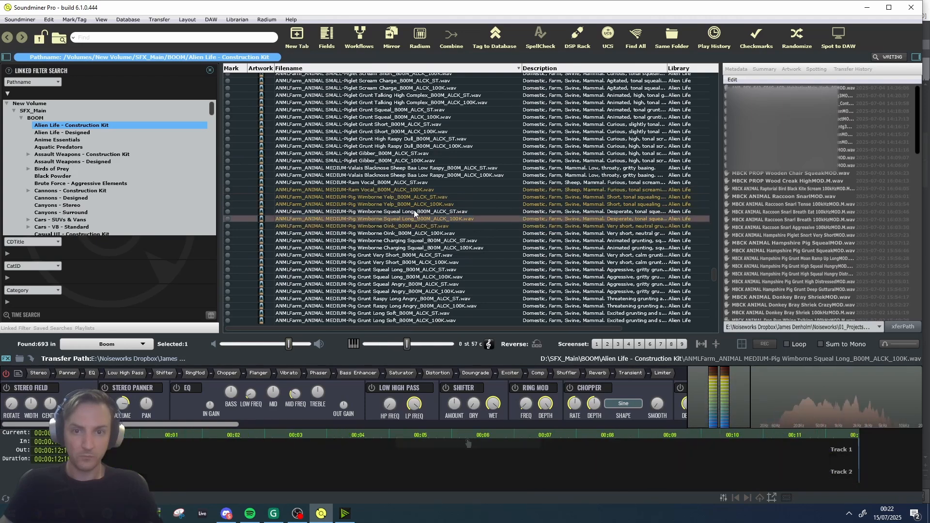
click(414, 211)
click(415, 204)
click(418, 234)
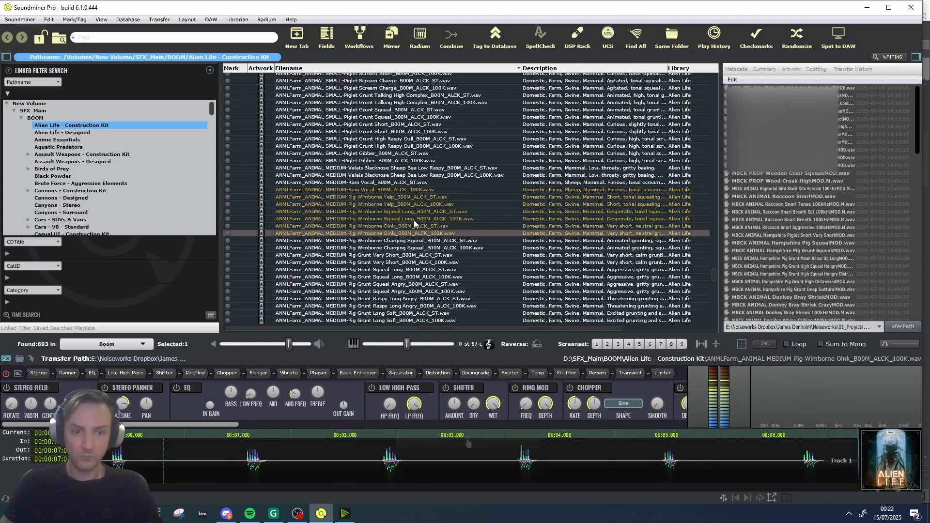
click(413, 220)
click(405, 236)
click(407, 242)
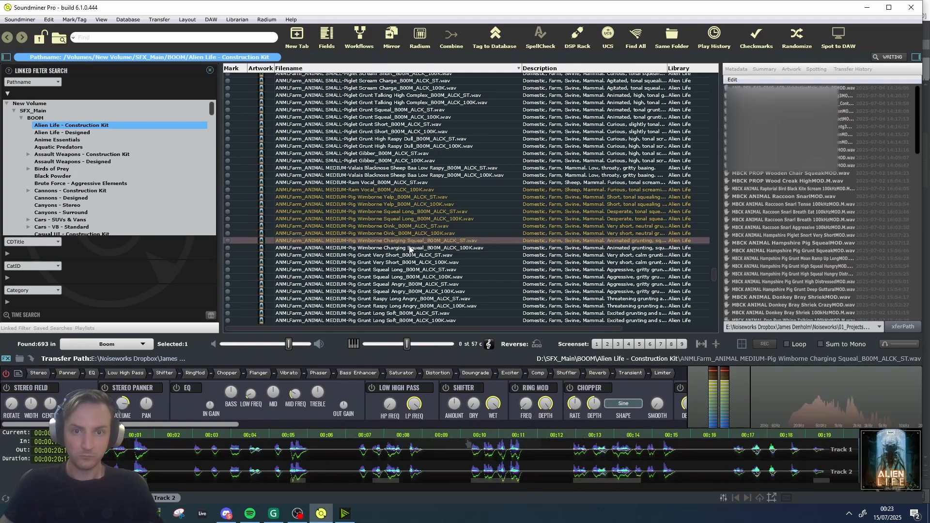
click(409, 248)
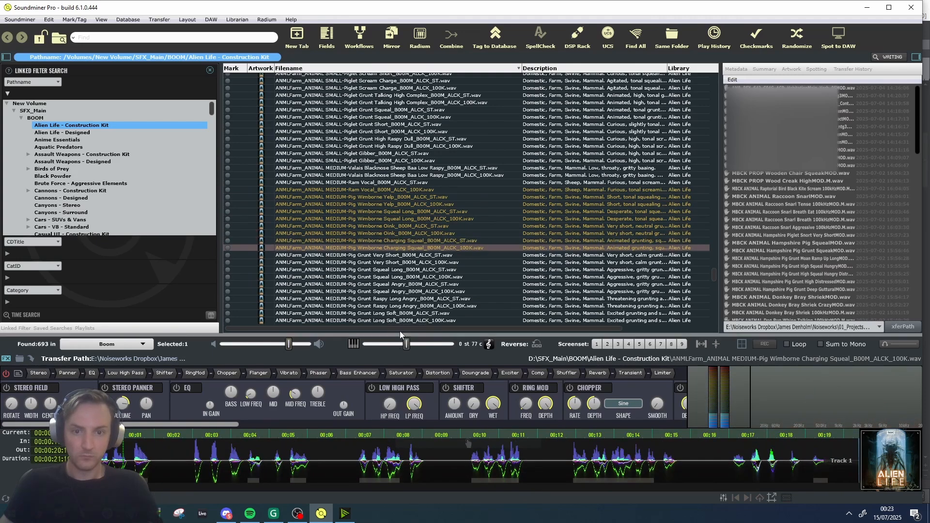
Load Pig Grunt Squeal Long 100K after sampling its ST version, and lower the playback pitch slightly.
click(408, 269)
click(409, 277)
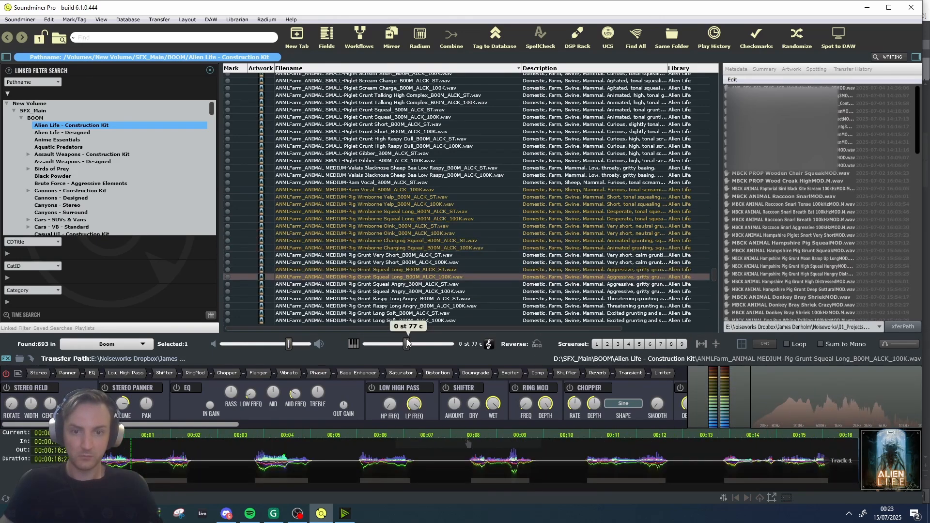
drag(407, 342, 401, 343)
Open the processing rack and load Oxford Inflator Native into the first slot.
click(575, 46)
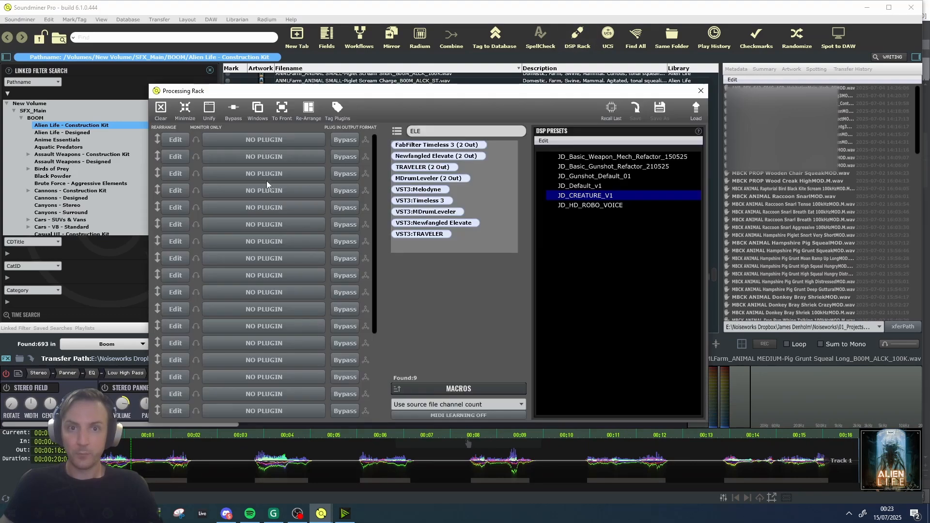
double_click(461, 127)
text(OX)
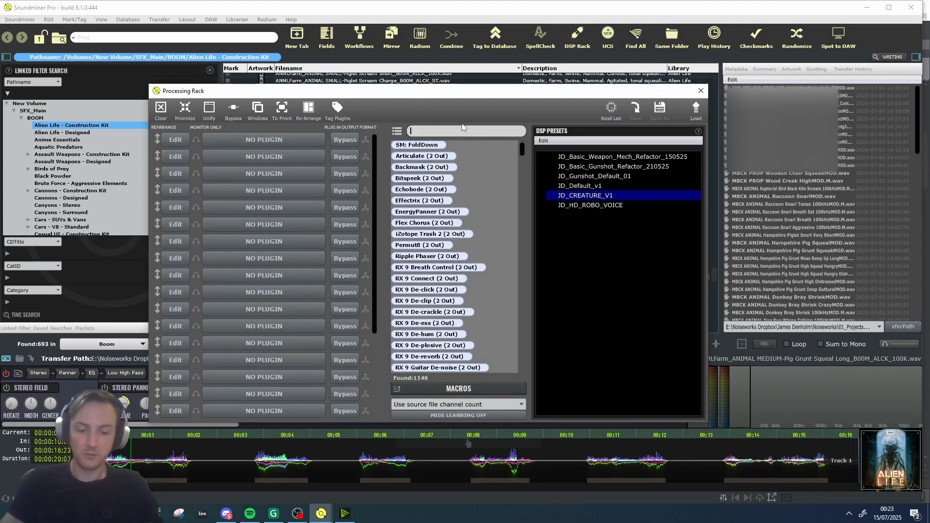
text(F)
drag(440, 144, 265, 146)
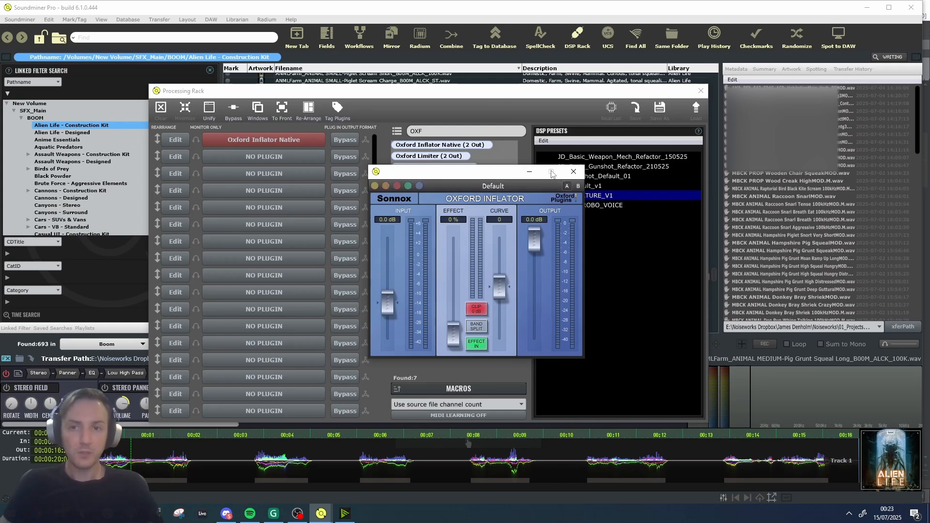
drag(505, 179, 513, 176)
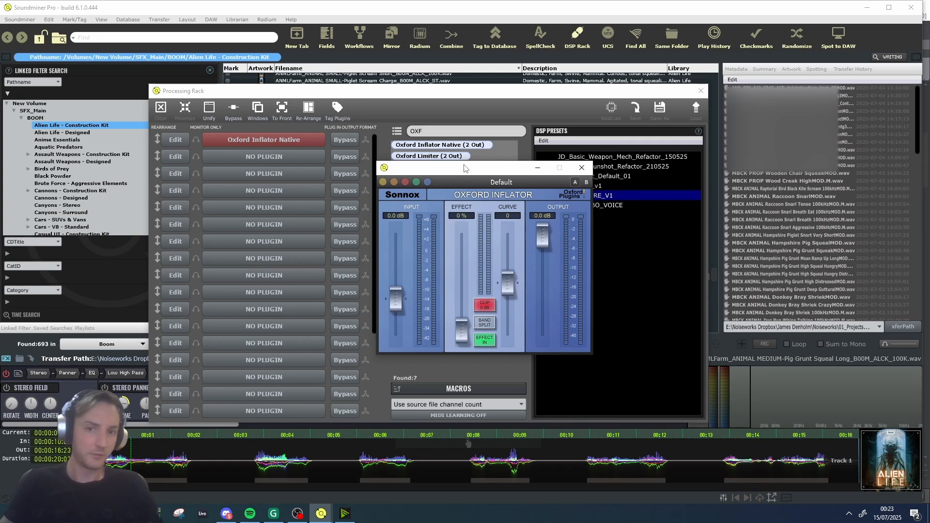
Set the Oxford Inflator's input to 4.58 dB, effect to 79.7 %, curve to -8.5 and output to -3.17 dB.
drag(393, 301, 393, 277)
drag(458, 325, 462, 257)
drag(509, 280, 511, 288)
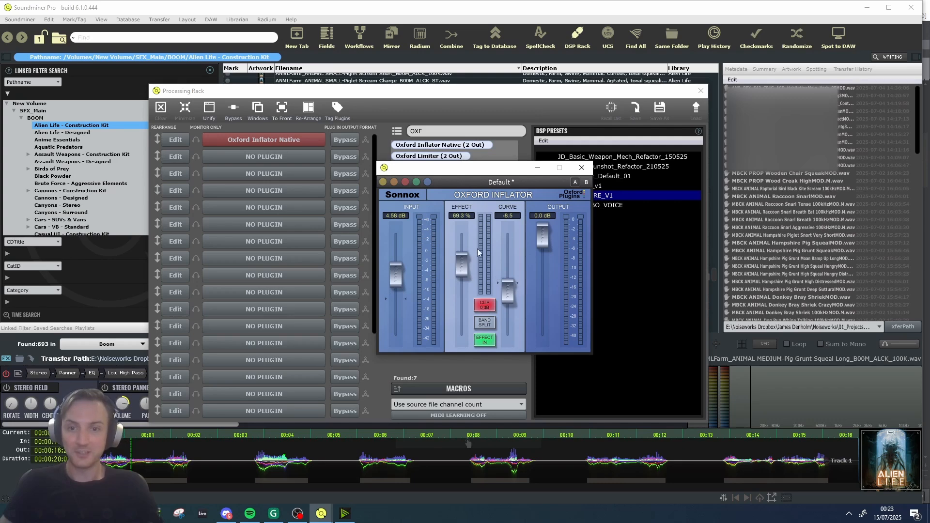
drag(468, 272, 468, 263)
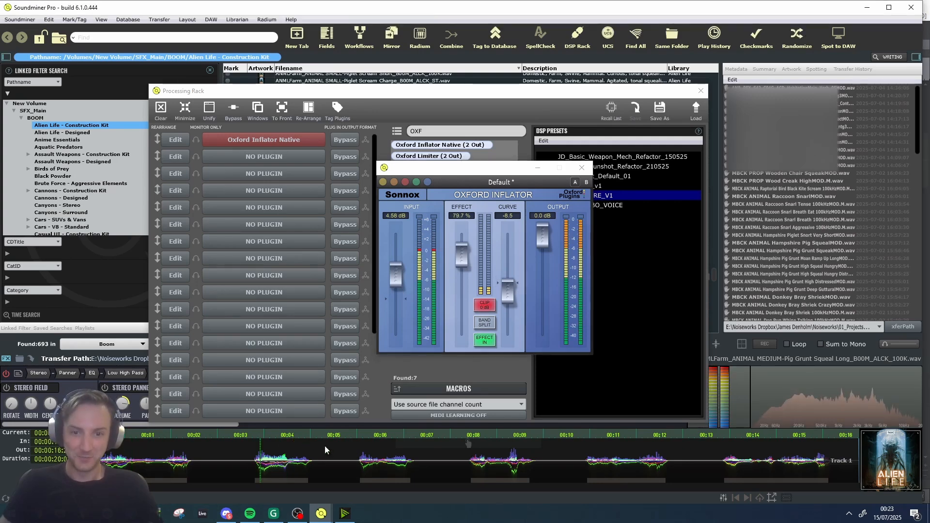
drag(543, 235, 543, 259)
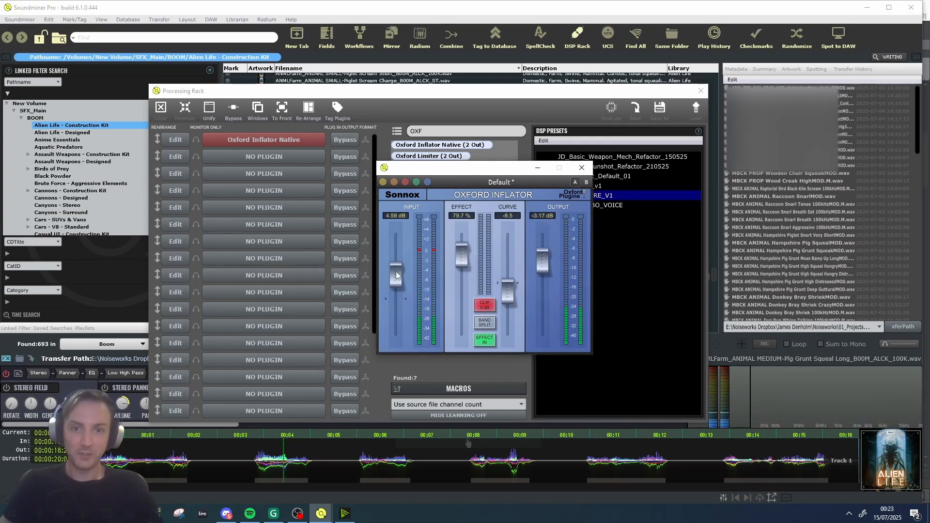
Set the Oxford Inflator's input to 7.98 dB, curve to 22.2 and output to -4.53 dB, with Band Split on.
drag(396, 274, 399, 215)
drag(543, 262, 507, 257)
click(484, 323)
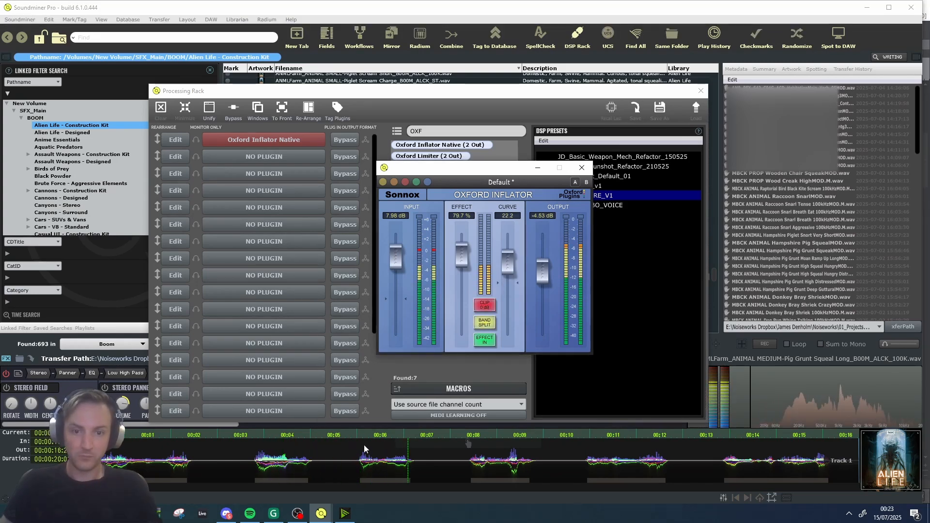
click(581, 167)
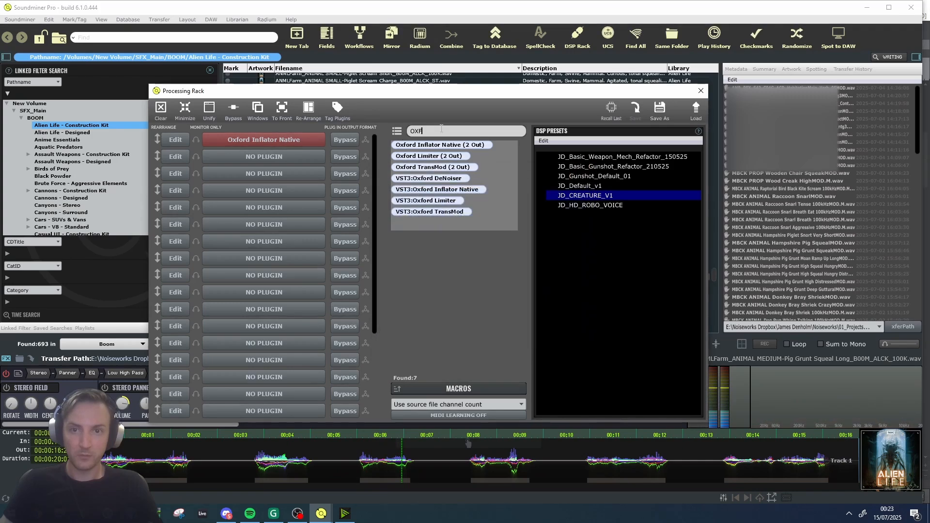
Load Oxford TransMod into the second slot with gain +8.60 dB, ratio -0.18, overshoot 5.35 ms and overdrive 27.83 %.
drag(420, 168, 234, 154)
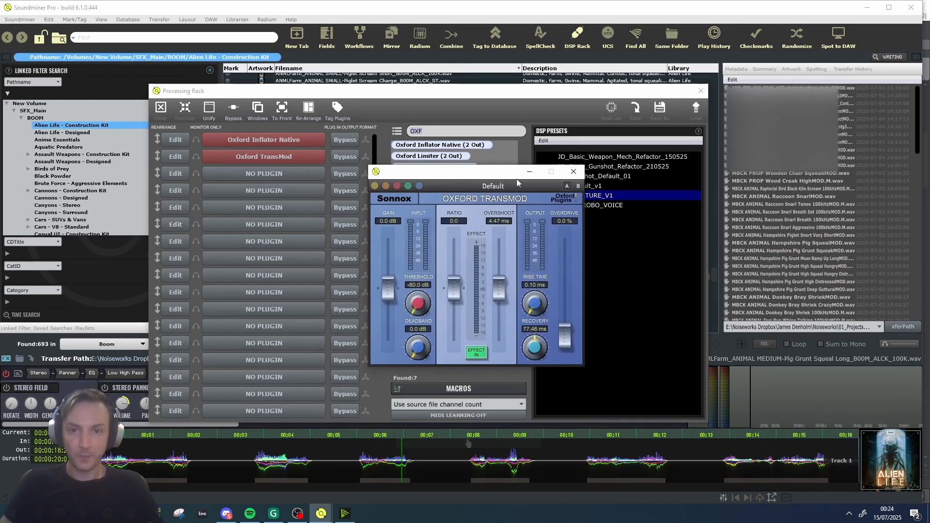
drag(499, 176, 503, 180)
drag(390, 298, 391, 282)
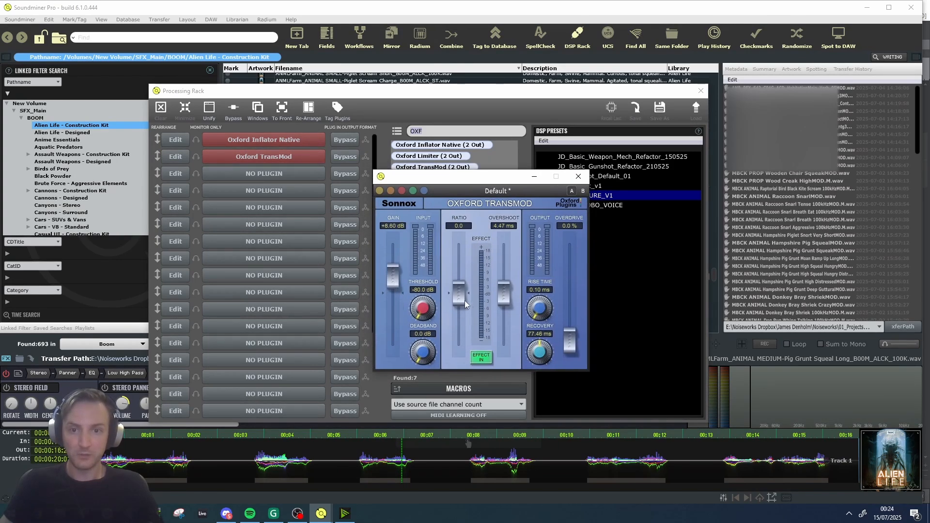
drag(461, 297, 460, 305)
drag(505, 297, 505, 294)
drag(570, 341, 570, 314)
click(252, 457)
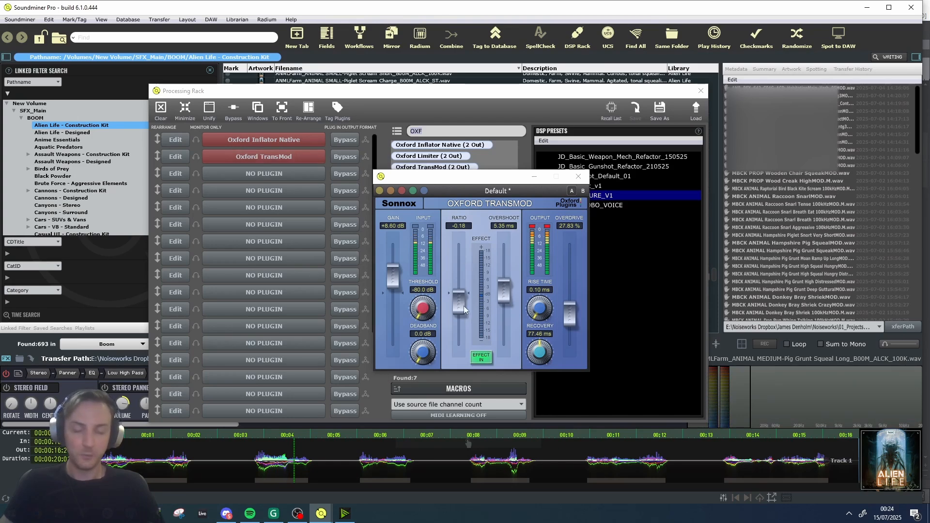
Set the TransMod's gain to -1.13 dB, ratio to +0.37 and overshoot to 1.96 ms while auditioning the squeals.
drag(397, 286, 396, 303)
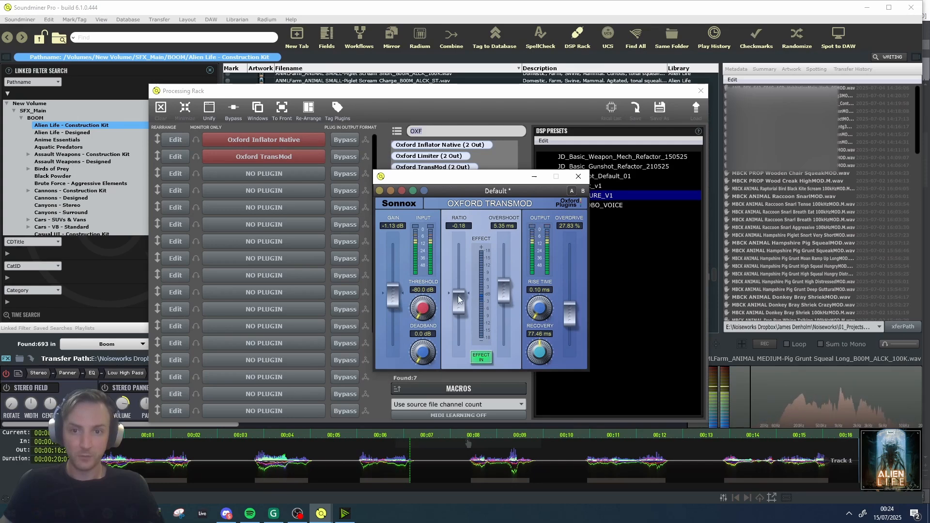
drag(458, 296, 499, 279)
click(293, 439)
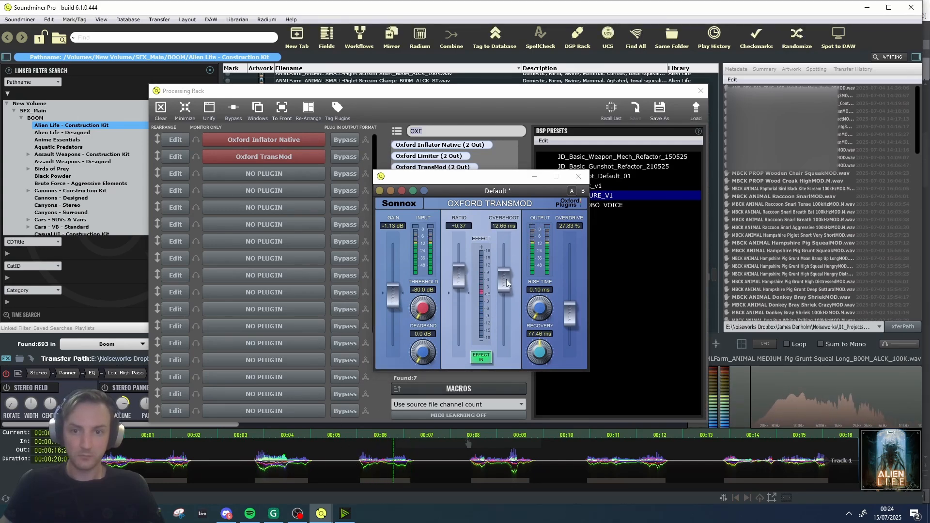
drag(503, 278, 504, 303)
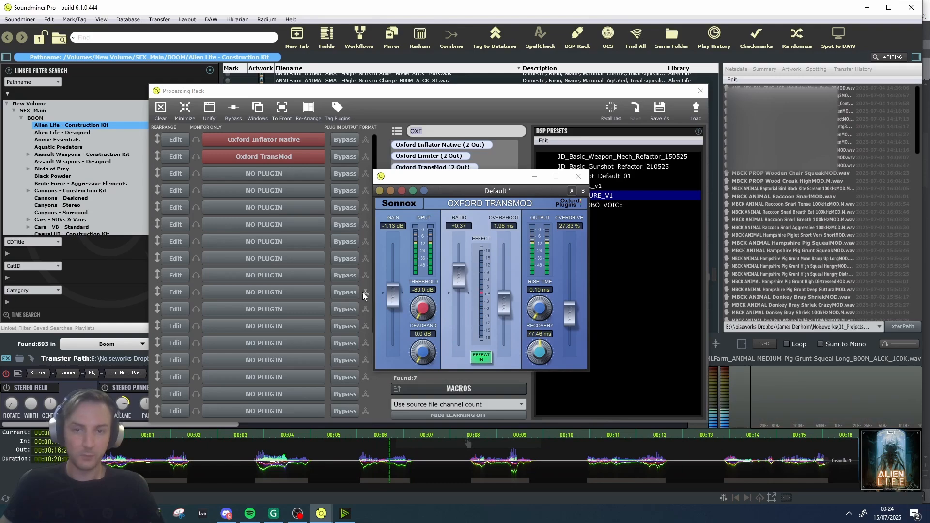
Uncover the main window's volume control, raise the playback volume to maximum, and play the second pig squeal.
drag(486, 93, 668, 61)
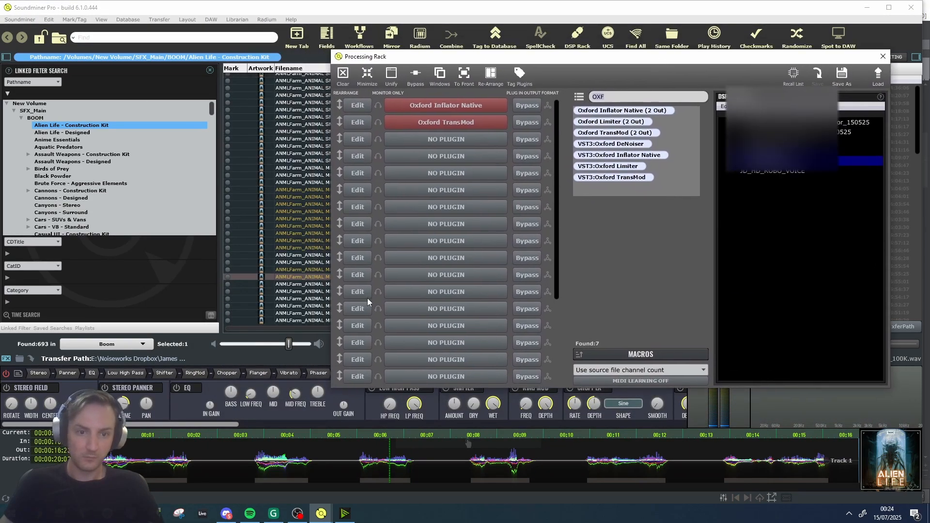
drag(291, 343, 353, 344)
click(265, 472)
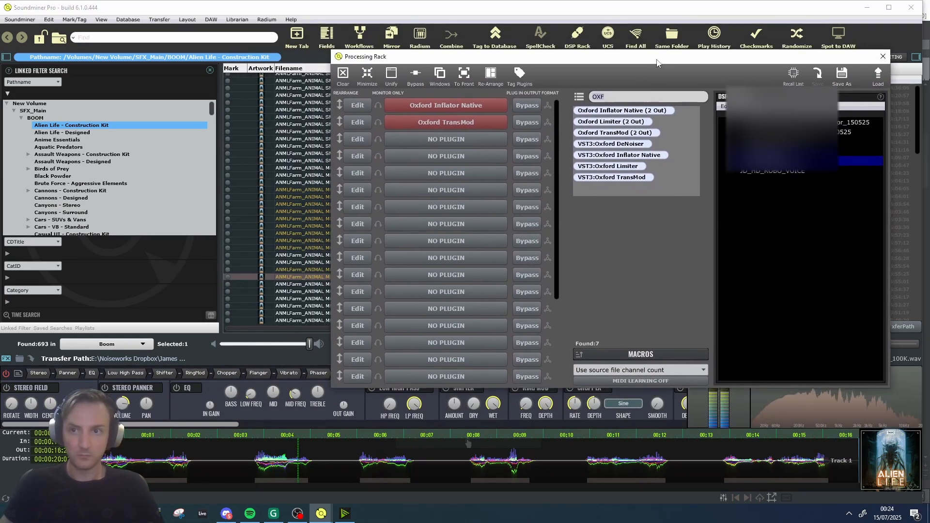
Reopen the Oxford Inflator and lower its output level slightly.
drag(658, 57, 525, 85)
click(230, 136)
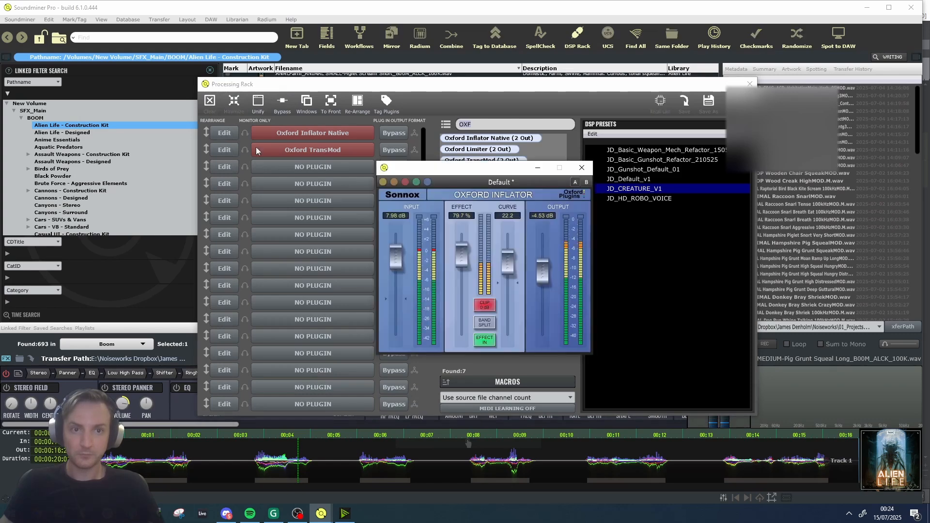
drag(540, 275, 540, 280)
click(582, 168)
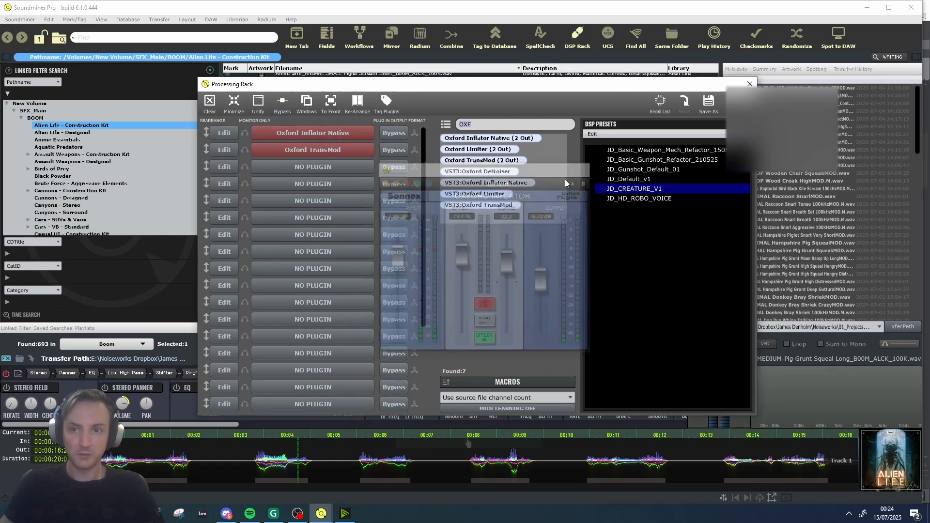
Search the plug-in list for LOW and load the VST3 Lowender into the third rack slot.
key(BackSpace)
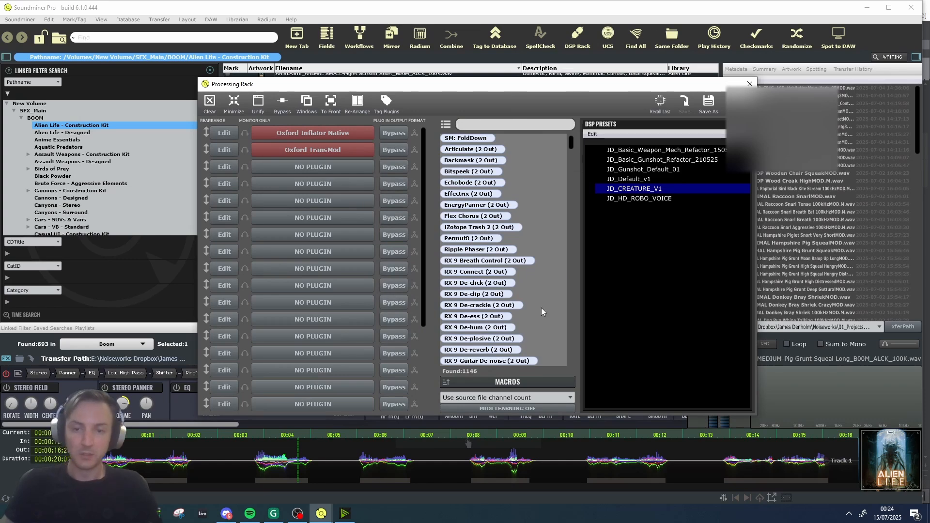
scroll(456, 282, down, 3)
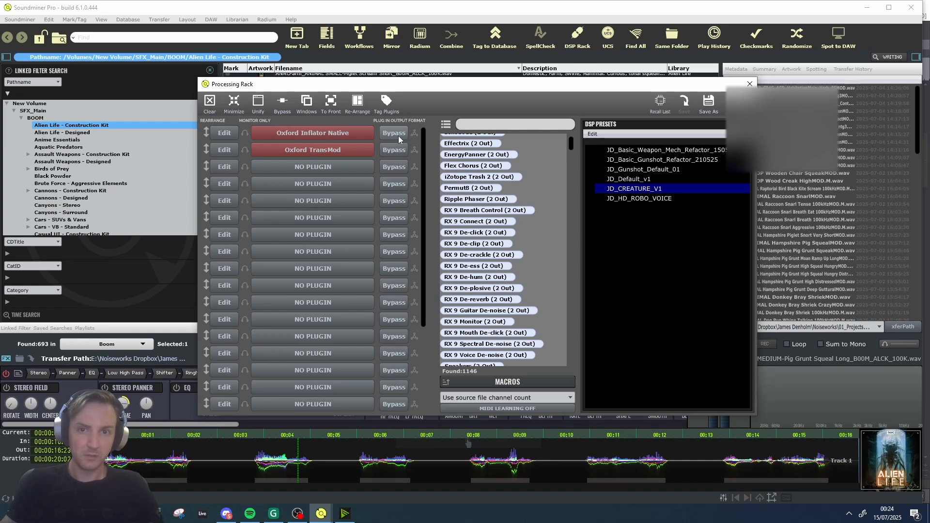
text(LOW)
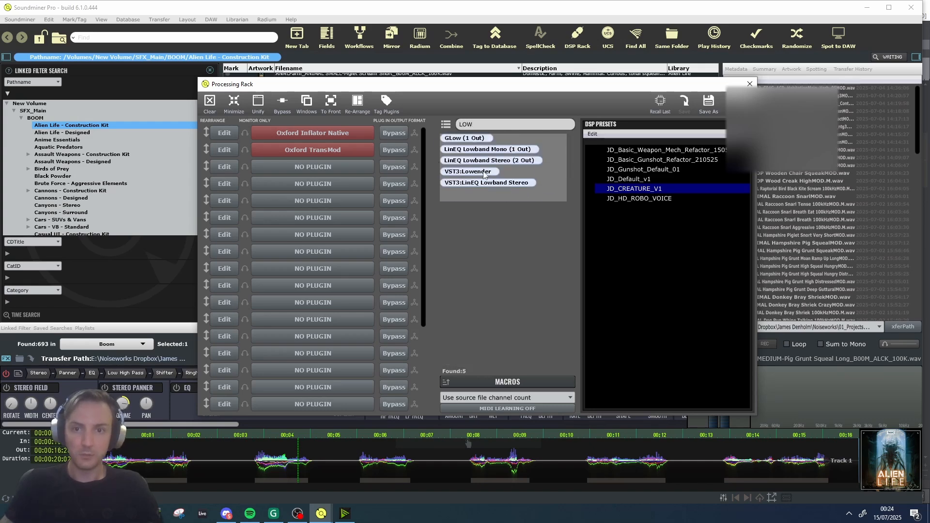
drag(485, 173, 286, 170)
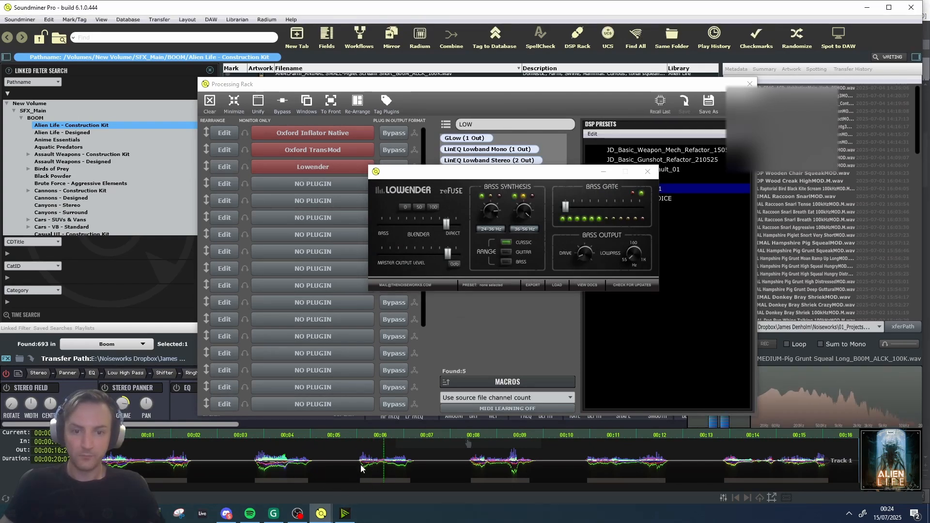
Move the Lowender window clear of the plug-in list and audition the pig squeals through it.
click(540, 178)
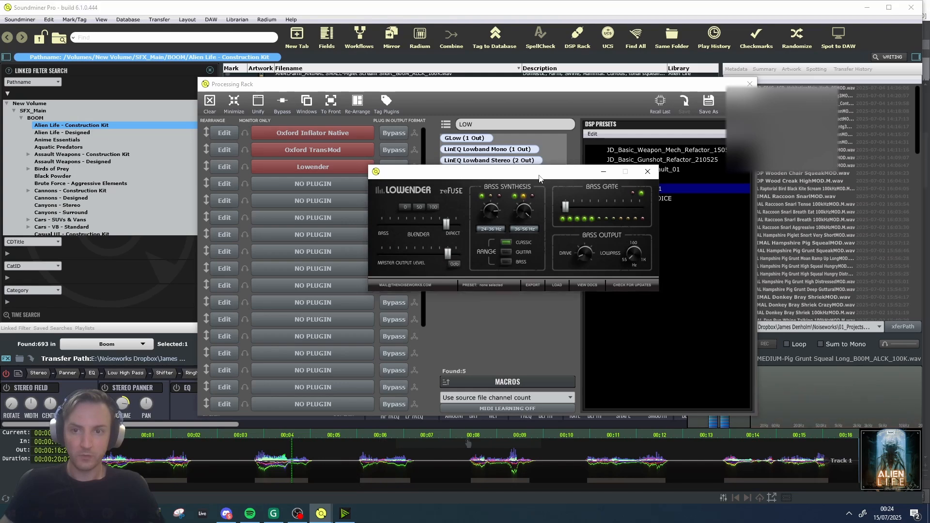
drag(539, 178, 512, 275)
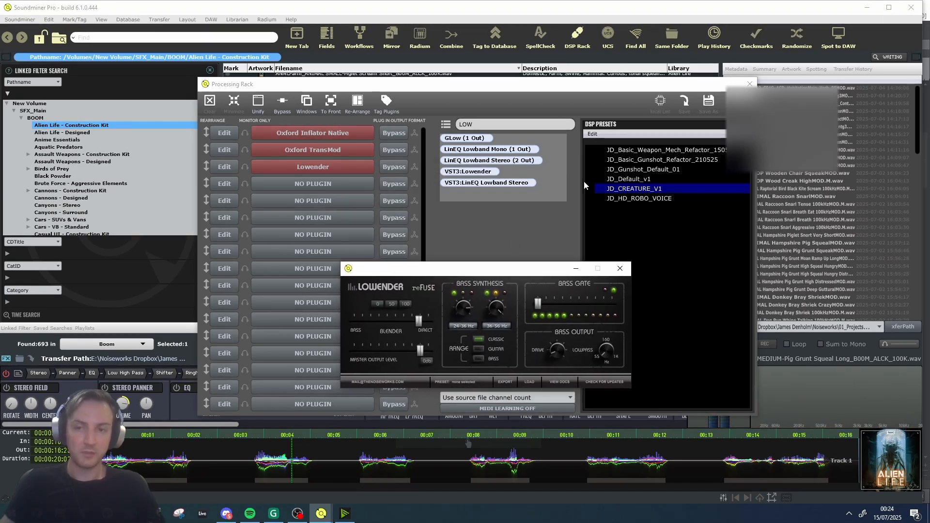
drag(547, 268, 587, 248)
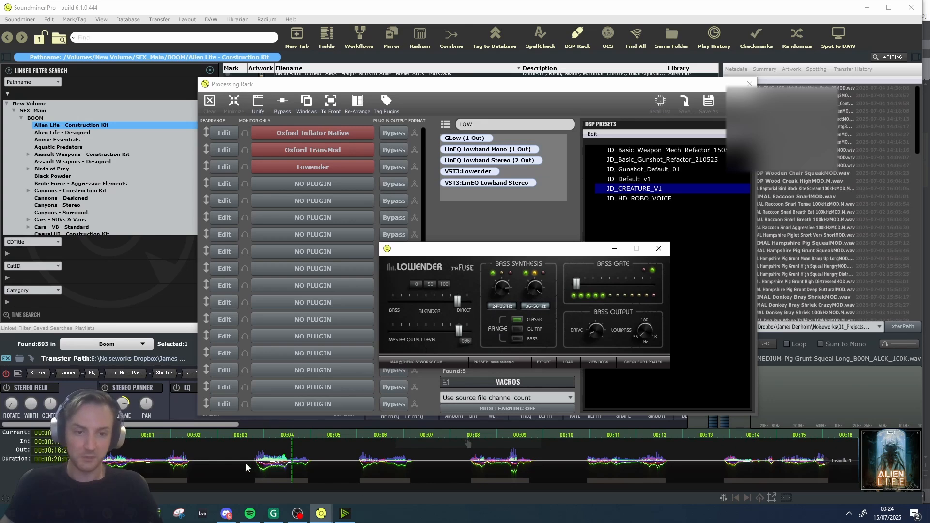
click(151, 466)
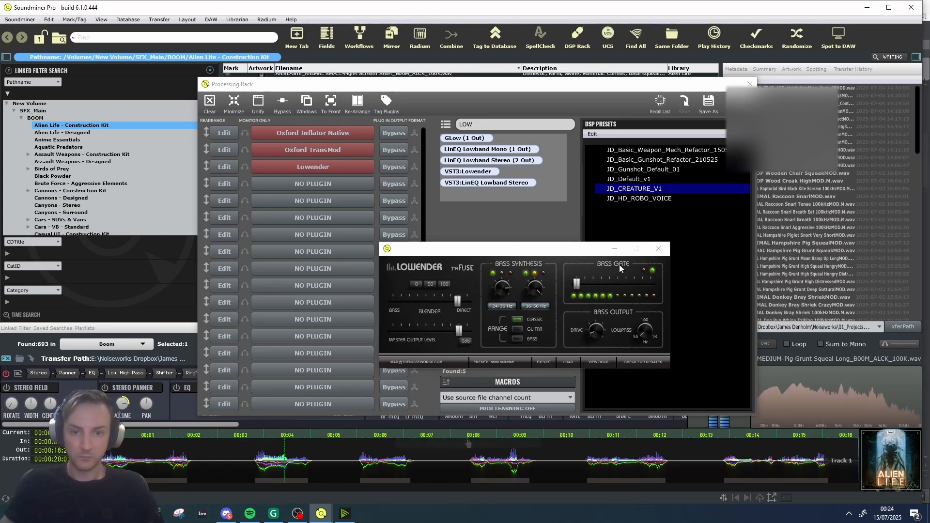
Close the Lowender, search the plug-in list for SOFTUBE and load the Overstayer M-A-S Extended into the fourth rack slot.
click(659, 248)
text(SOF)
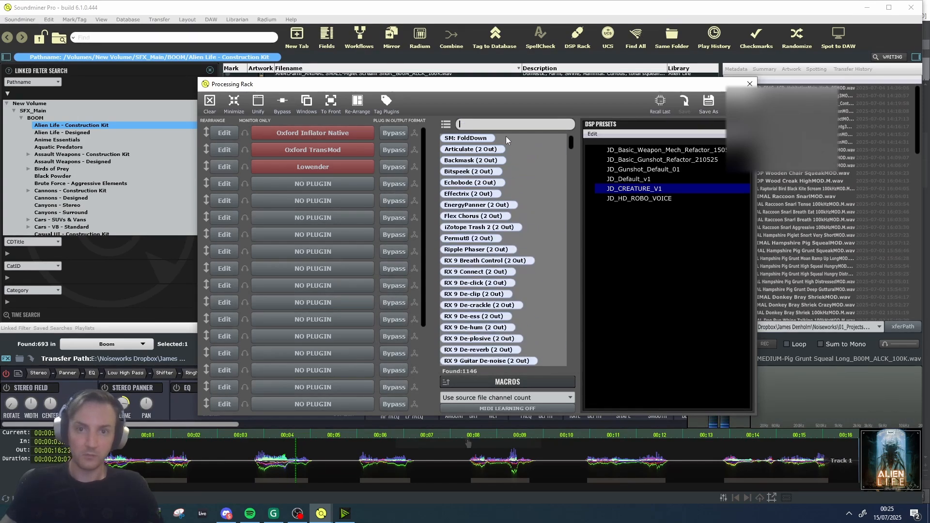
text(T)
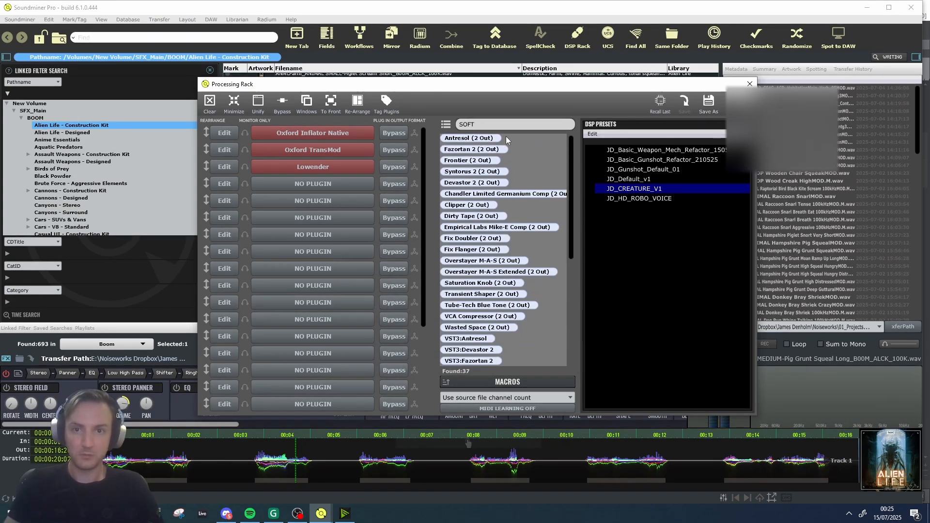
text(UBE)
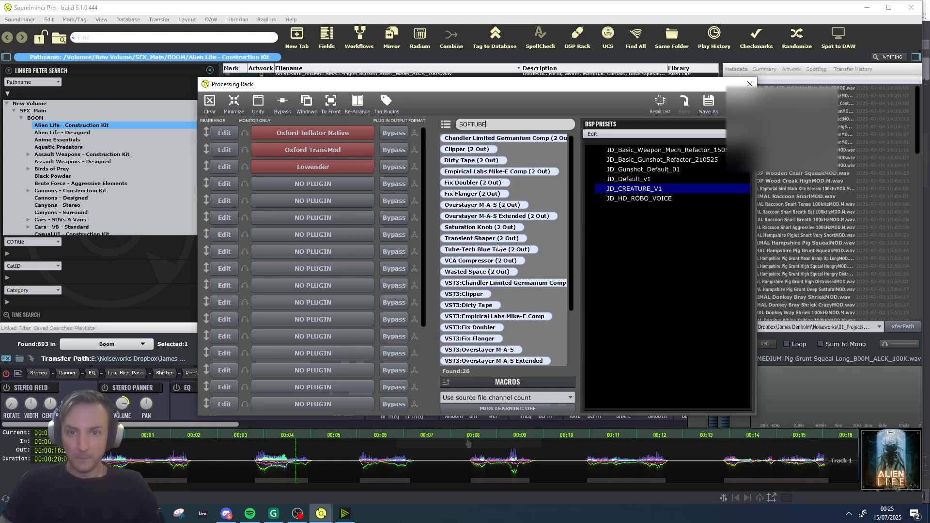
drag(514, 216, 300, 182)
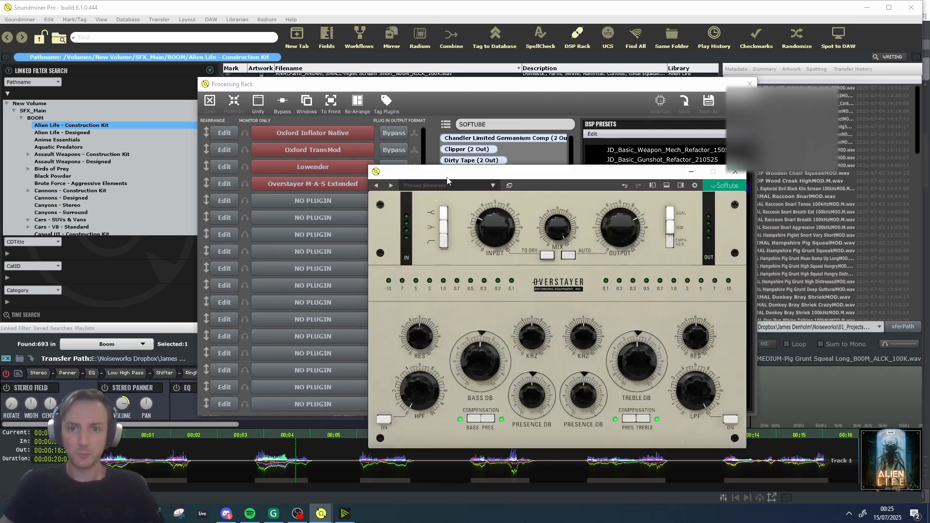
Load the JD_DEFAULT_BASS preset in the Overstayer and audition the third pig squeal through it.
click(447, 185)
click(533, 295)
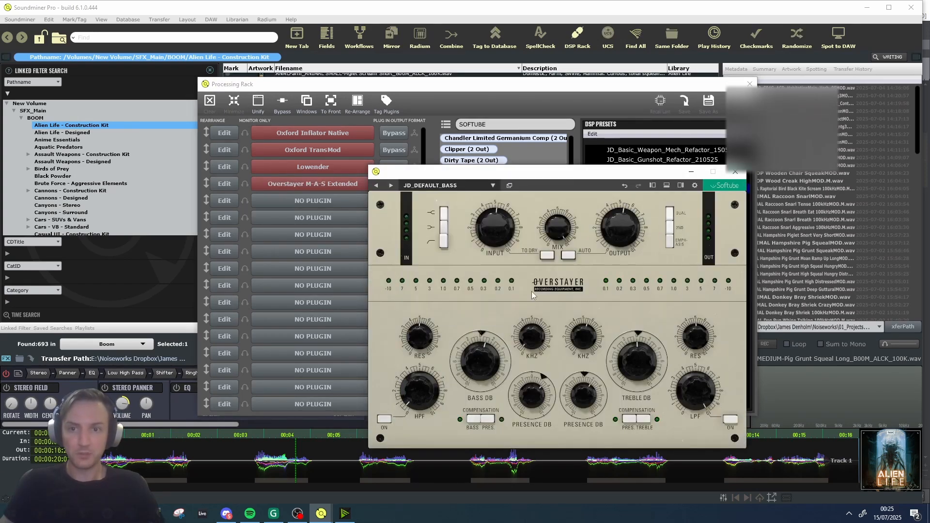
mouse_move(536, 392)
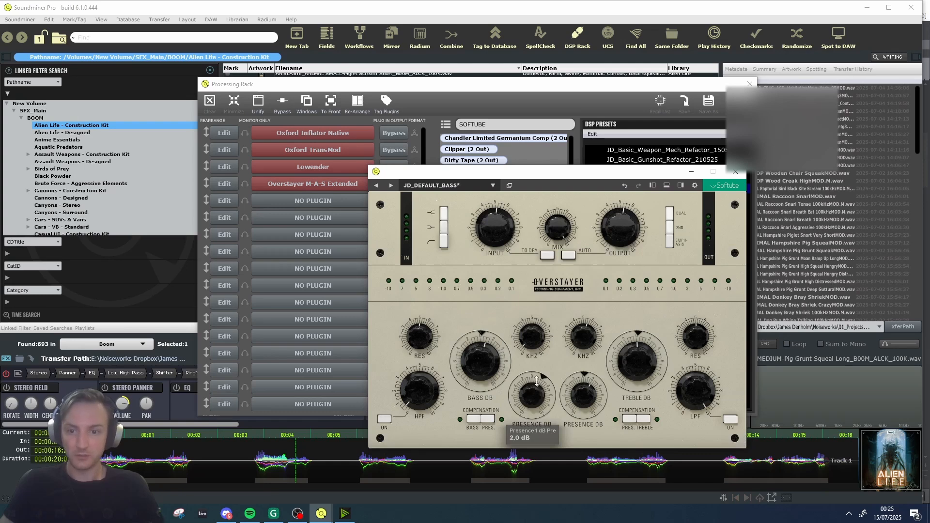
click(351, 465)
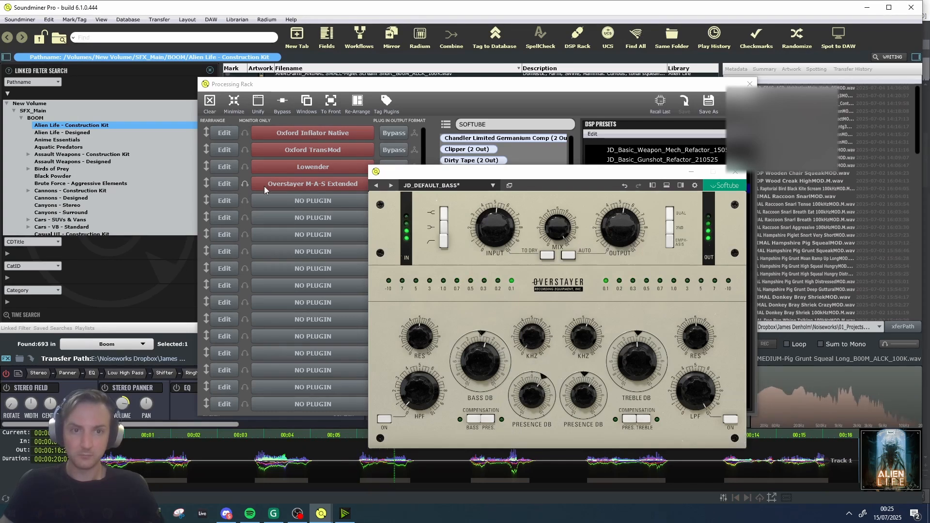
key(space)
Move the Overstayer window clear of the rack, bypass the Lowender and compare the third pig squeal without it.
drag(441, 174, 515, 181)
click(386, 169)
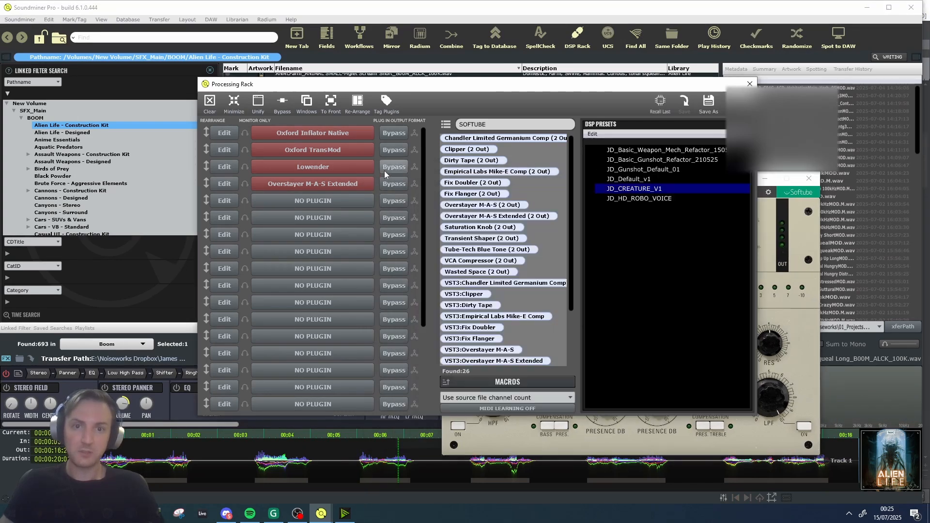
click(369, 463)
key(space)
click(504, 442)
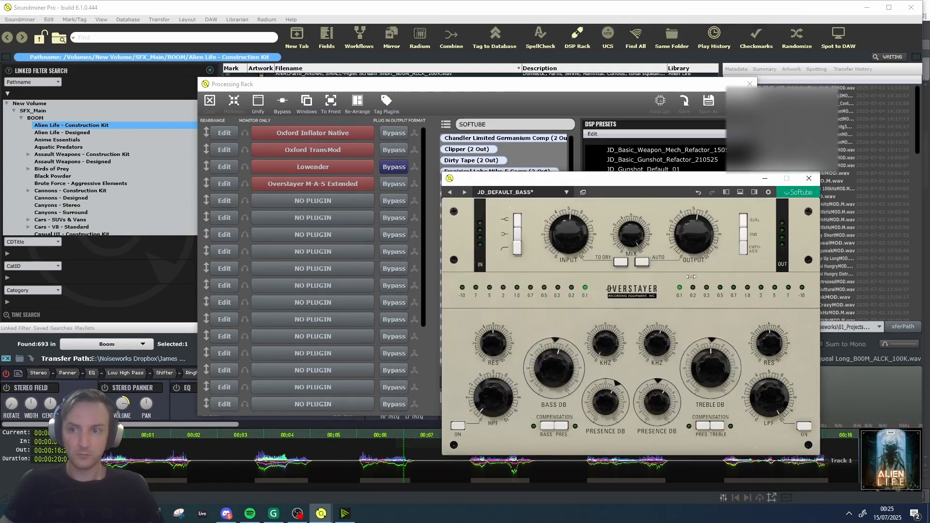
mouse_move(694, 247)
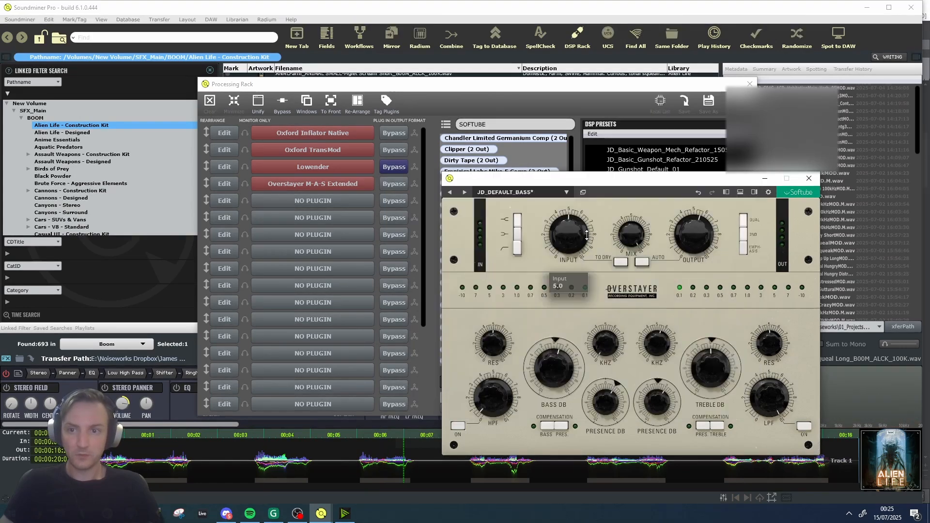
click(364, 453)
key(space)
Close the Overstayer window and clear the plug-in search.
click(809, 179)
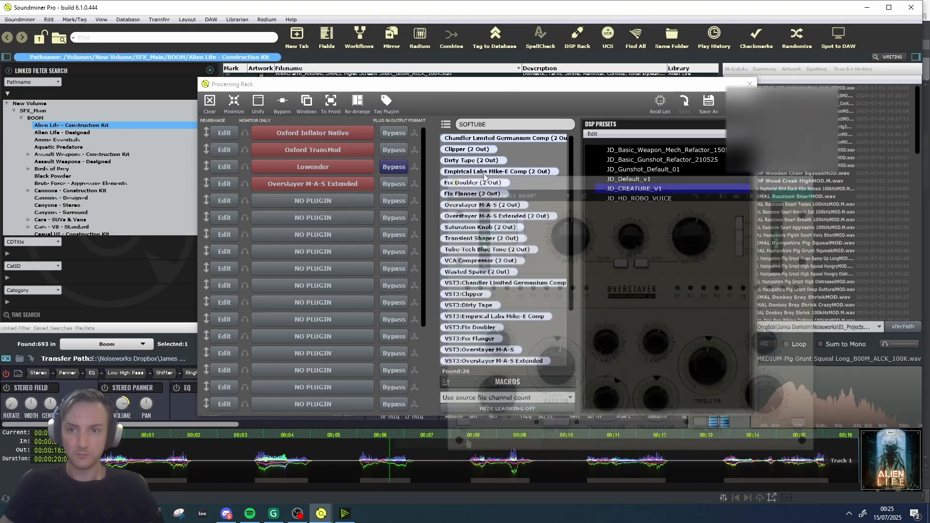
double_click(494, 124)
key(BackSpace)
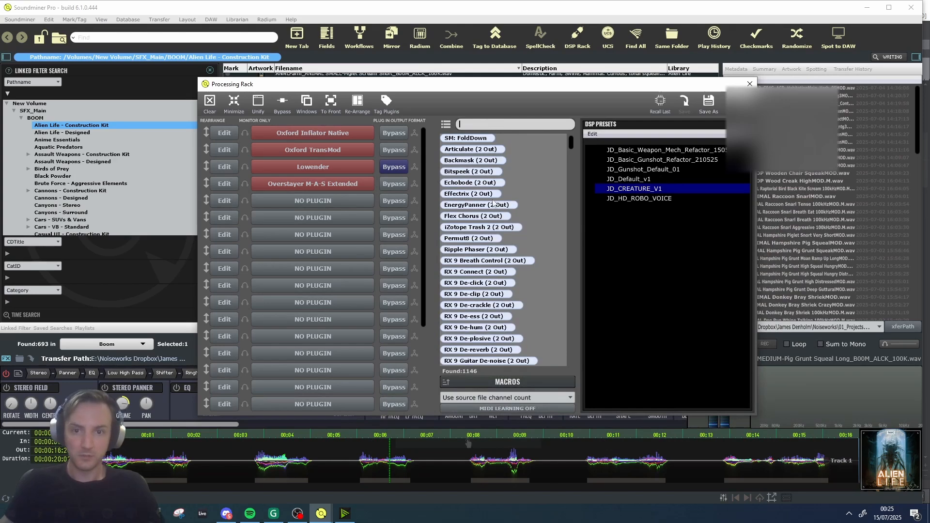
scroll(477, 177, down, 5)
text(UNIFLT)
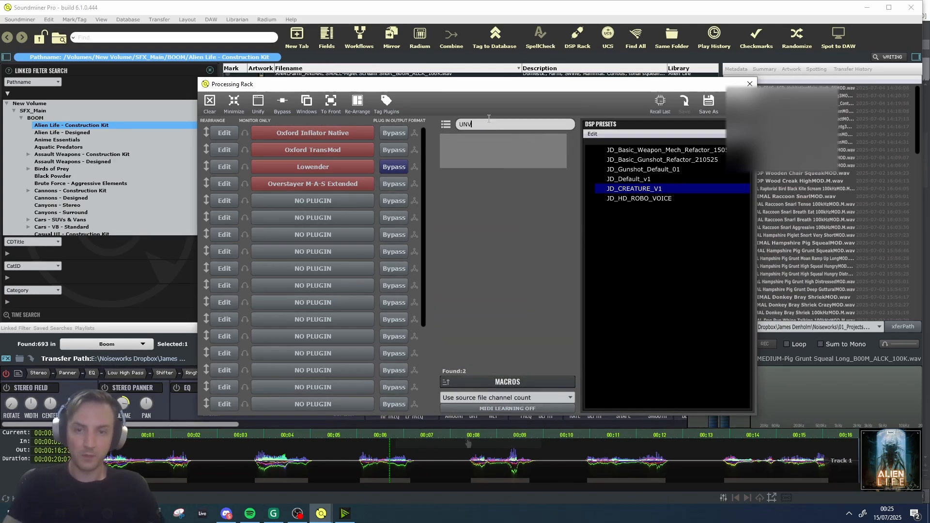
key(BackSpace)
key(BackSpace)
key(BackSpace)
key(BackSpace)
key(BackSpace)
key(BackSpace)
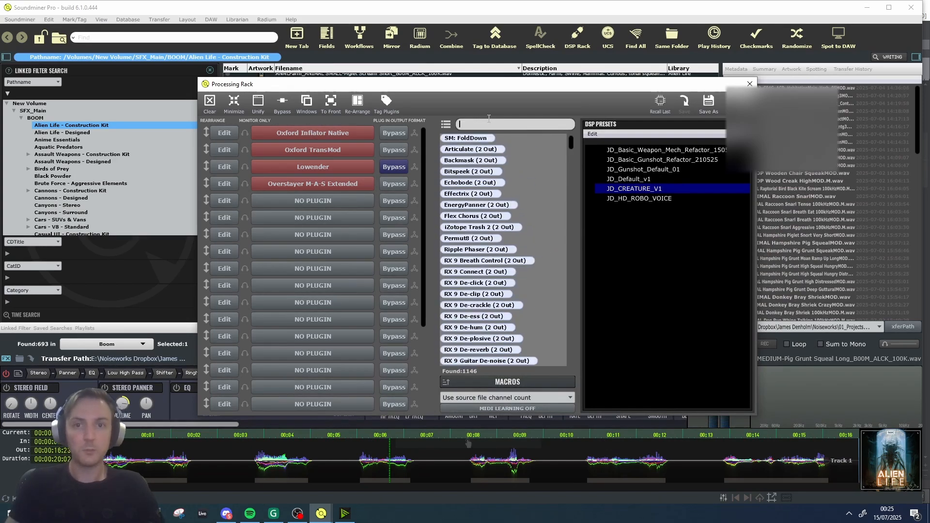
Search the plug-in list for RX, load RX 9 Voice De-noise into the fifth rack slot and move its window over the rack.
text(RX)
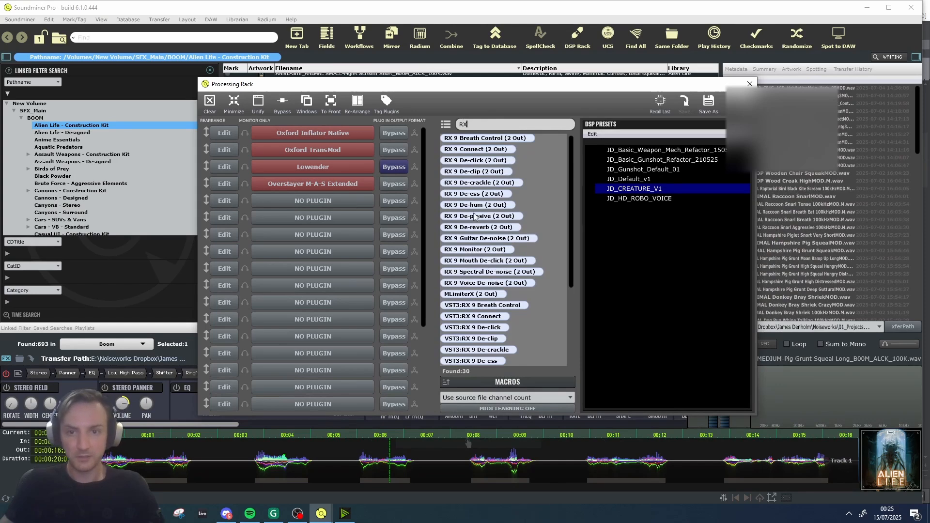
drag(478, 283, 294, 208)
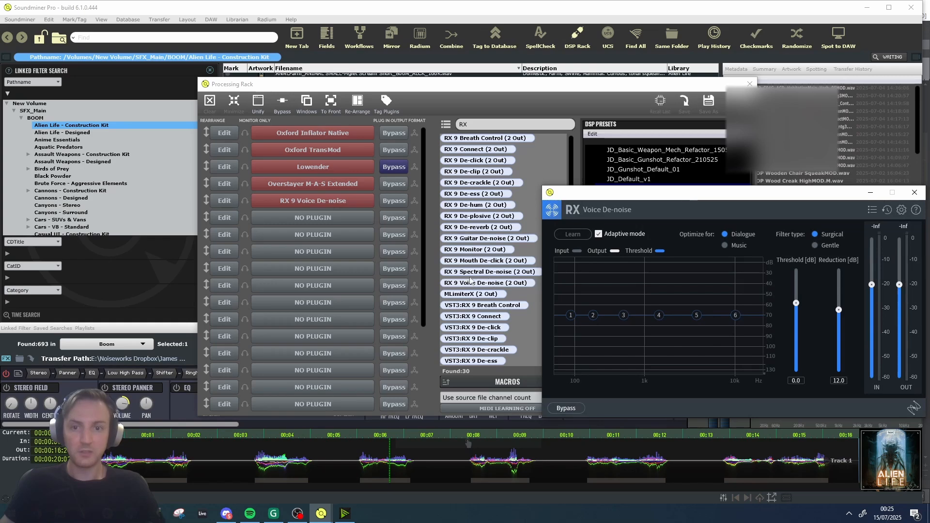
drag(671, 193, 521, 170)
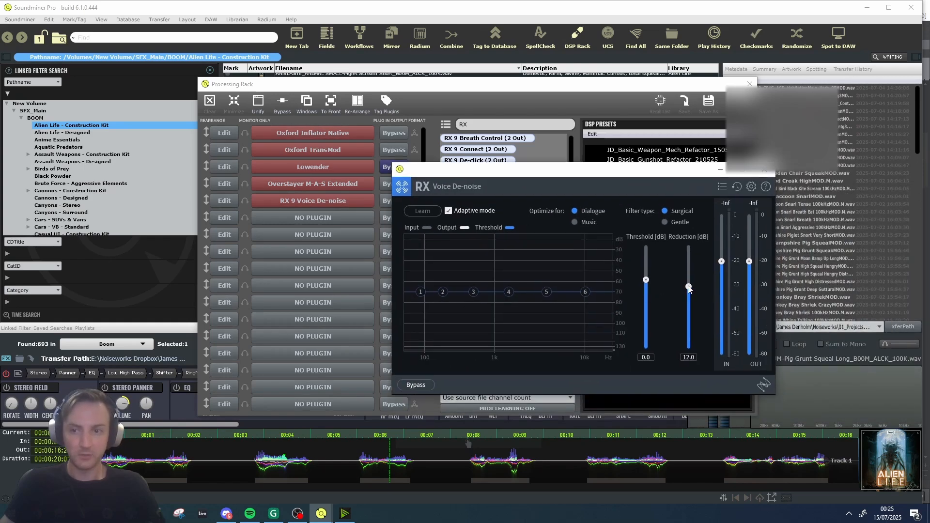
Lower the Voice De-noise reduction to 10 dB while auditioning the pig squeals, and close its window.
click(245, 469)
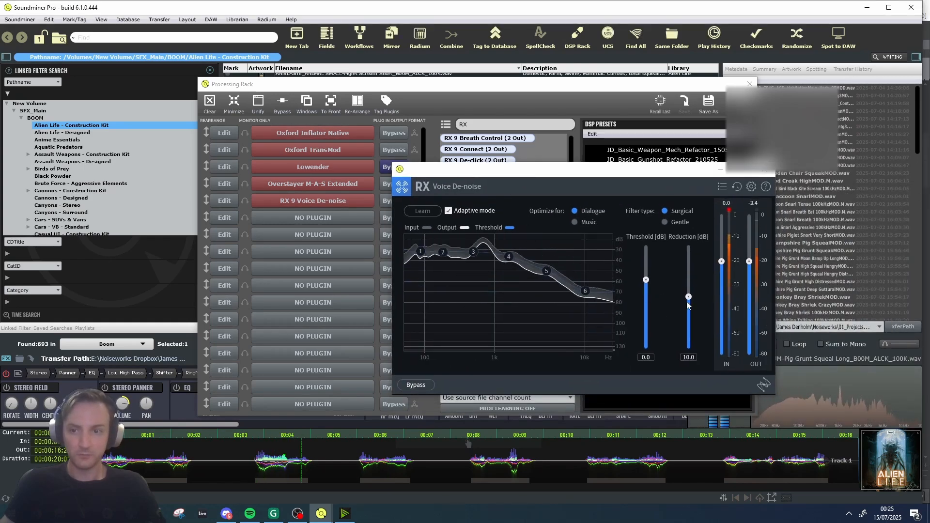
drag(689, 296, 688, 302)
click(764, 169)
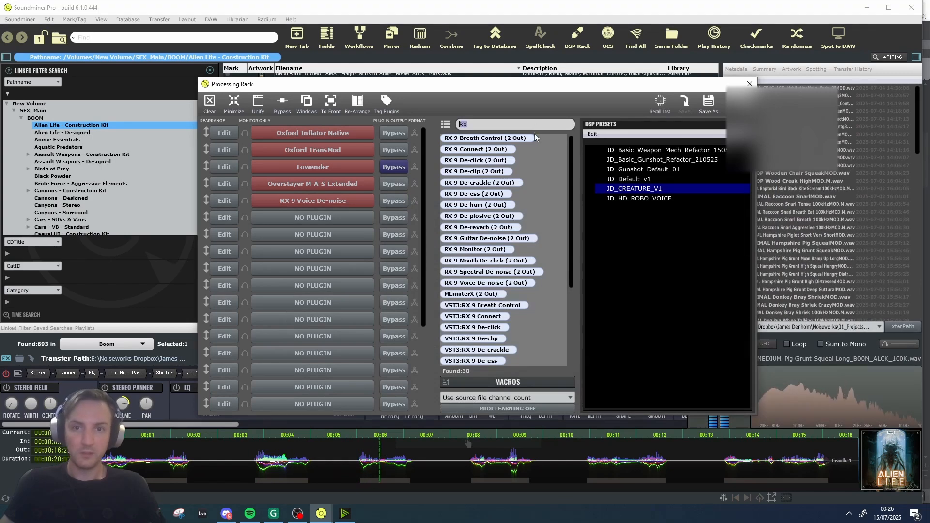
click(345, 460)
Search the plug-in list for GATE and replay the third pig squeal through the current rack.
click(506, 123)
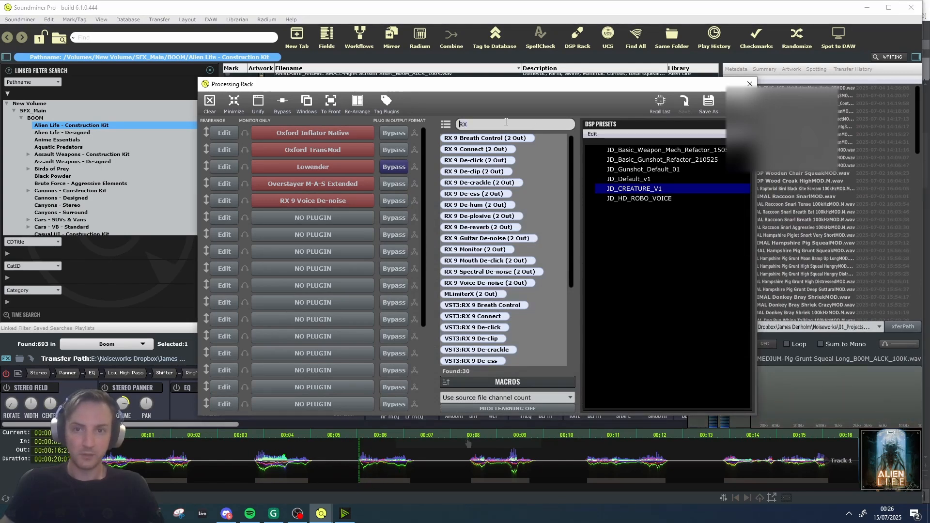
text(GATE)
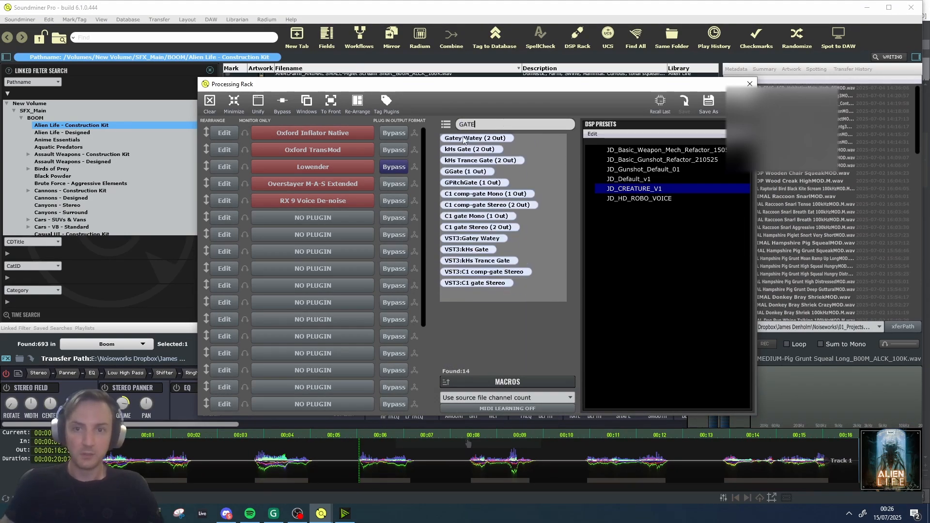
click(383, 464)
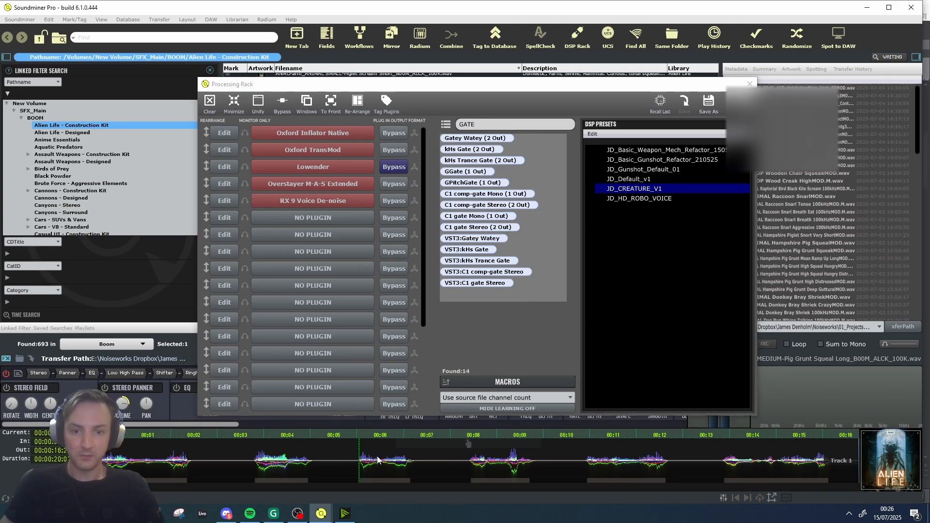
key(space)
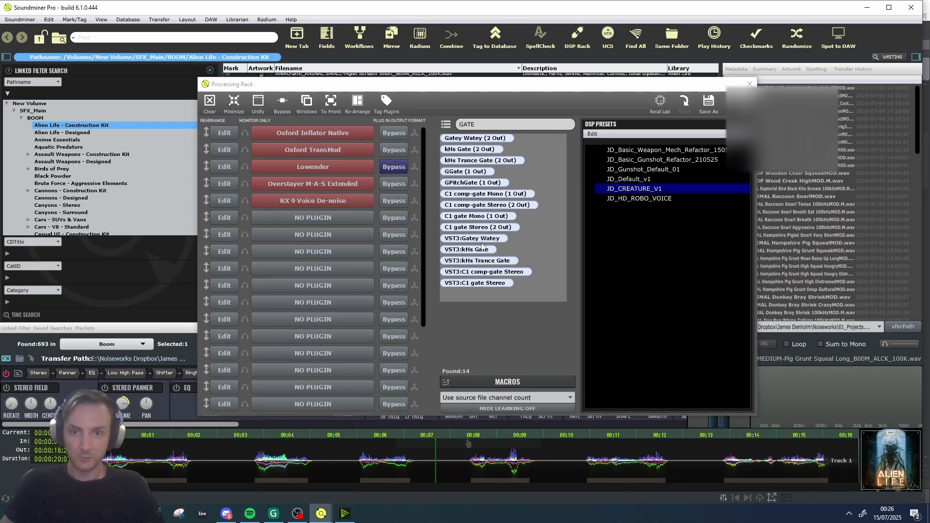
Load the VST3 C1 gate Stereo into the sixth rack slot and dismiss its window and the demo-mode notice.
click(480, 283)
drag(348, 242, 319, 212)
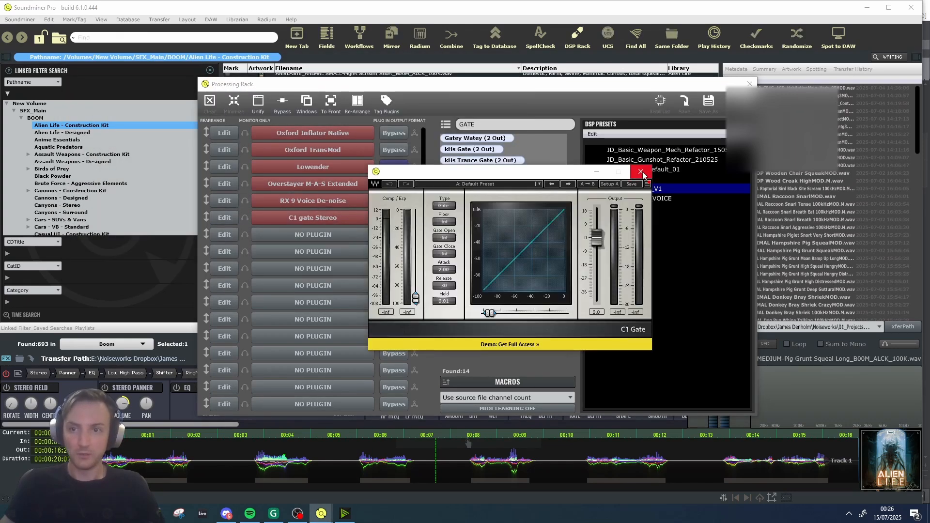
click(641, 173)
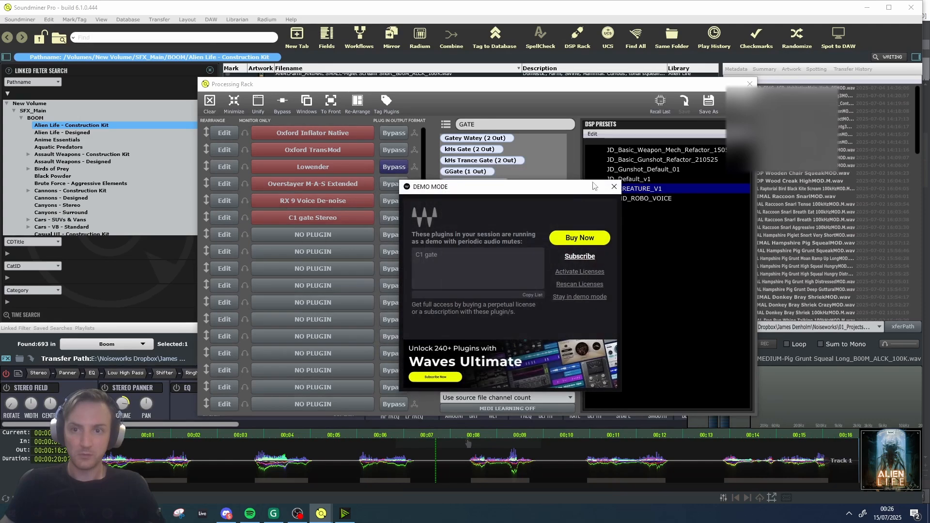
click(612, 183)
Search the plug-in list for FABF and replace the gate in the sixth rack slot with the two-output FabFilter Pro-G.
double_click(491, 127)
text(FABF)
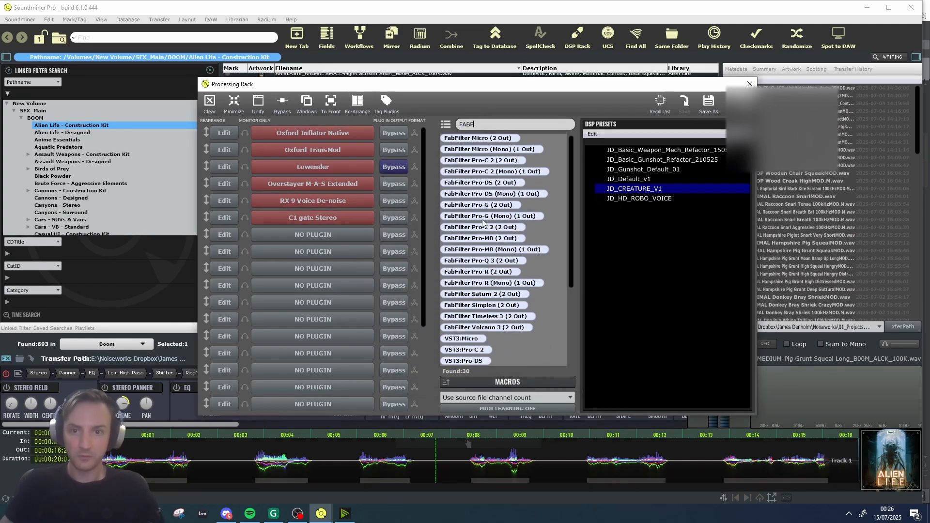
drag(472, 206, 336, 215)
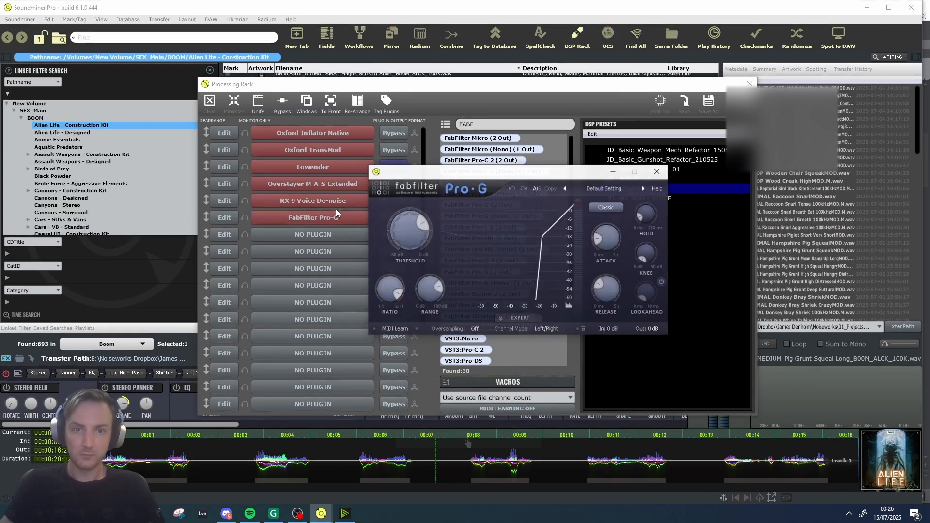
Lower the Pro-G threshold while playing the third pig squeal, set the release to about 10 ms and close the window.
drag(427, 295, 420, 307)
click(349, 458)
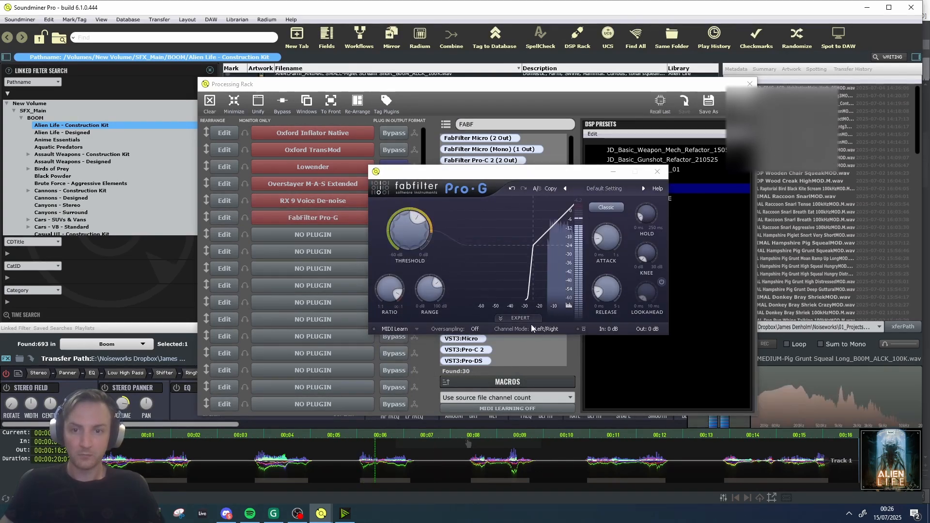
click(609, 294)
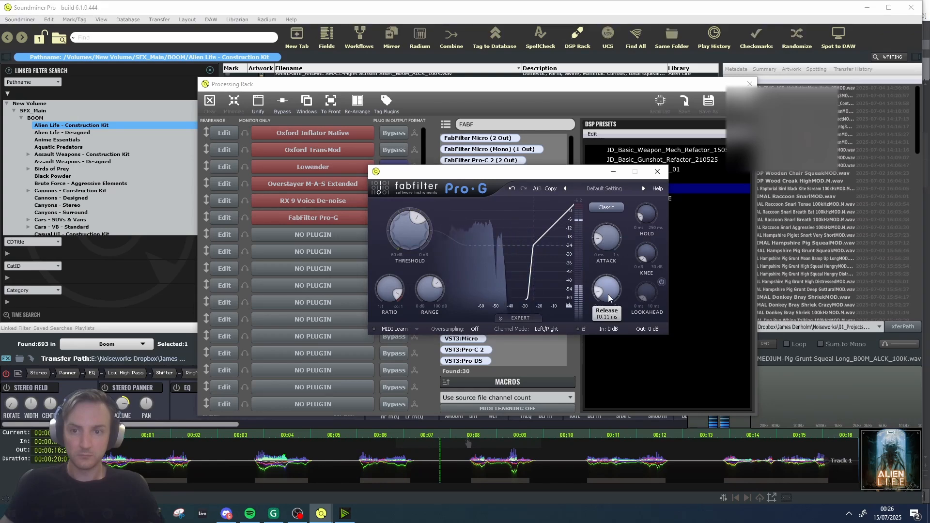
click(658, 171)
Clear the plug-in search and load the Black Box Analog Design HG-2 from the full list into the seventh rack slot.
click(502, 121)
key(BackSpace)
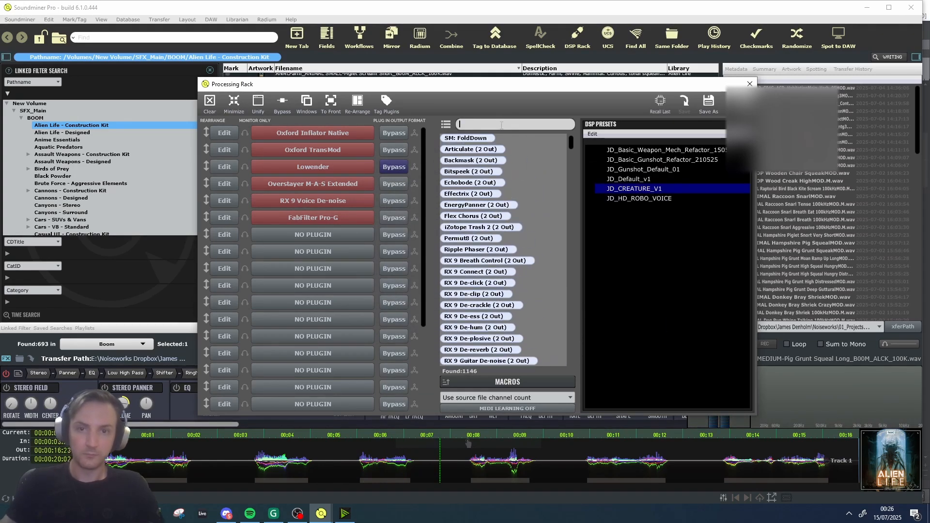
scroll(493, 246, down, 5)
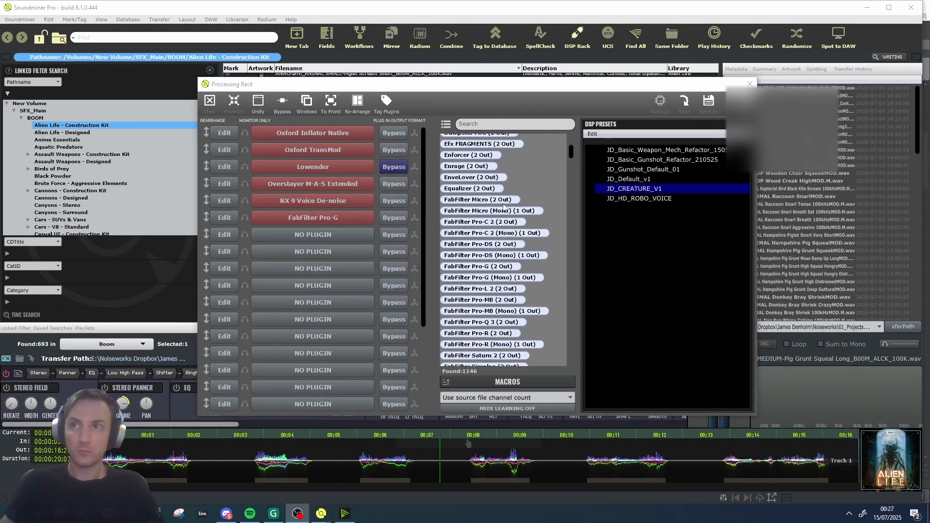
scroll(493, 238, up, 1)
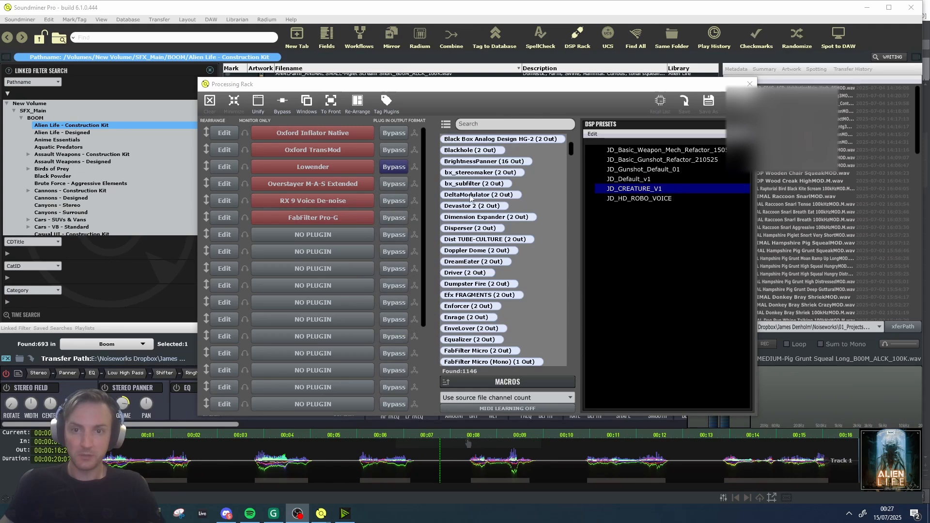
scroll(477, 194, up, 1)
drag(486, 165, 322, 235)
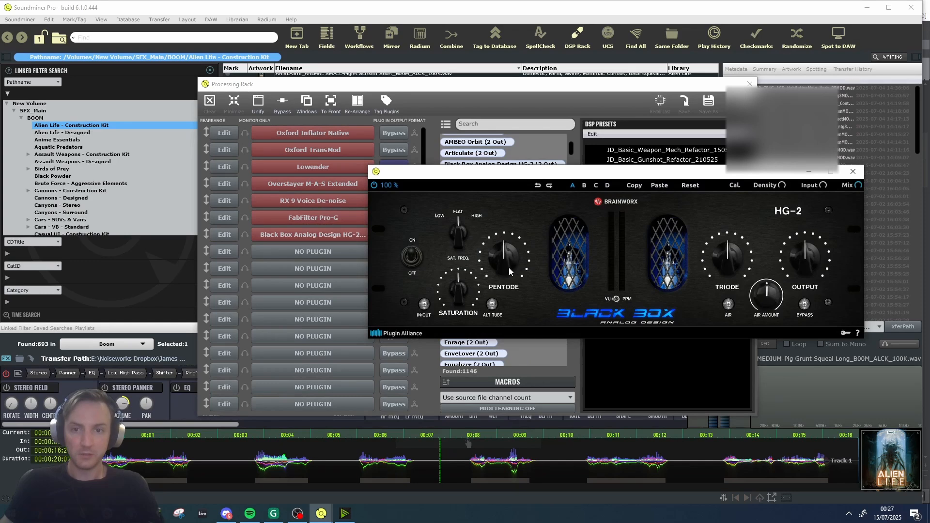
Switch on the HG-2's saturation, Alt Tube and Air, raise pentode and triode, and adjust the air amount during playback.
click(492, 303)
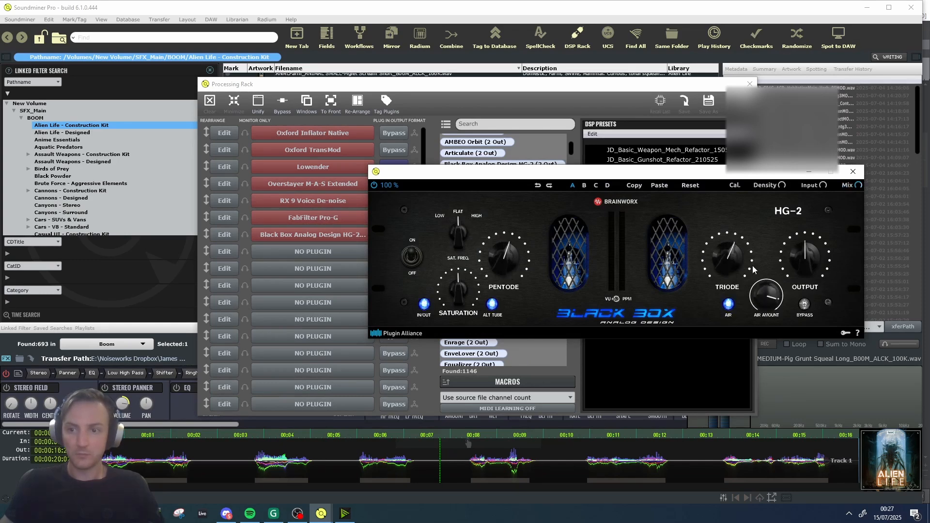
click(363, 470)
drag(773, 300, 766, 227)
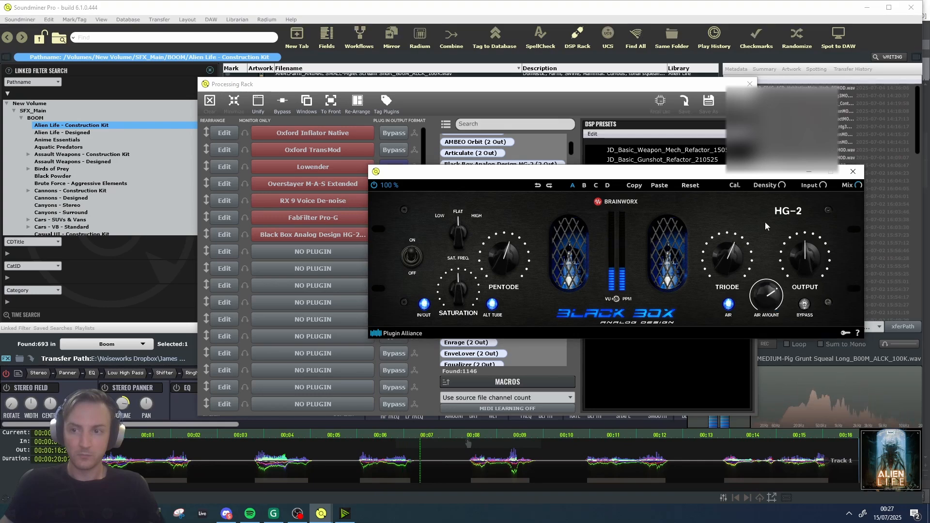
Replay the second squeal, switch off the HG-2's Alt Tube, lower pentode and triode, check the fourth squeal and close the window.
click(251, 456)
click(255, 469)
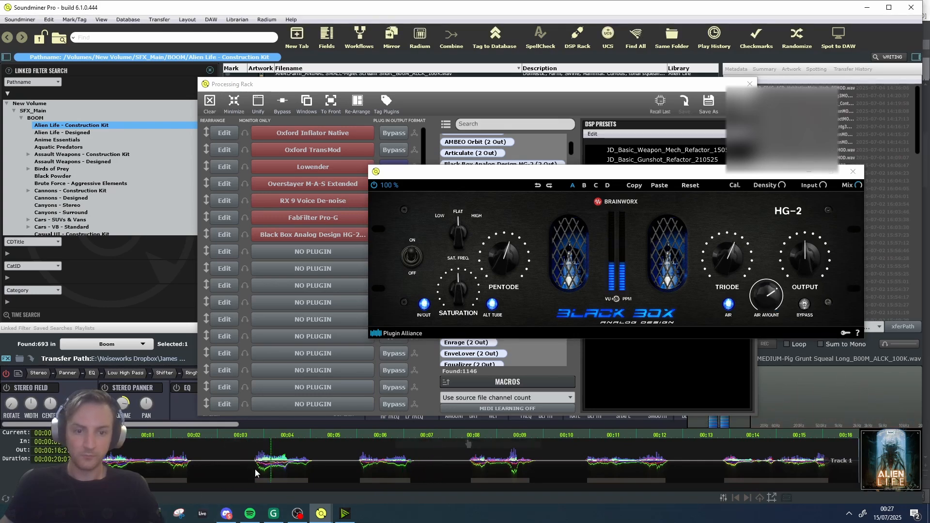
click(242, 467)
key(space)
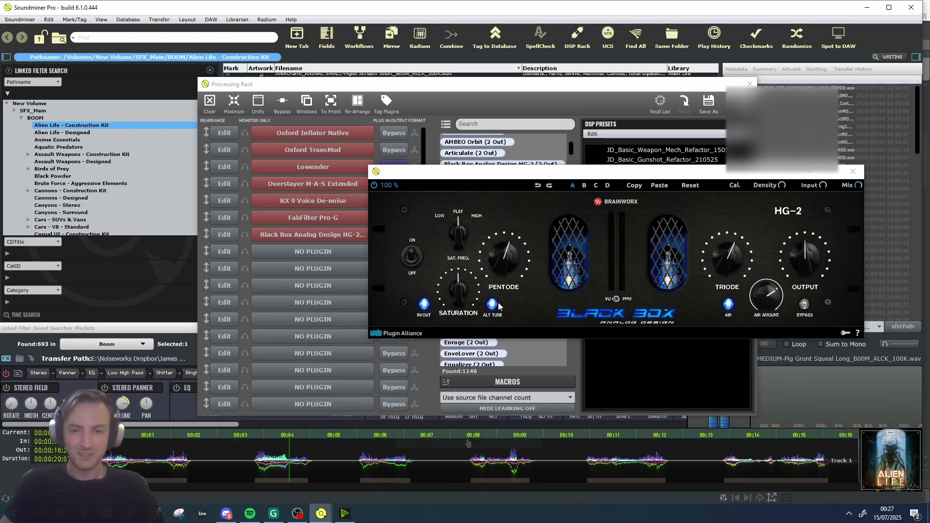
click(493, 305)
click(425, 305)
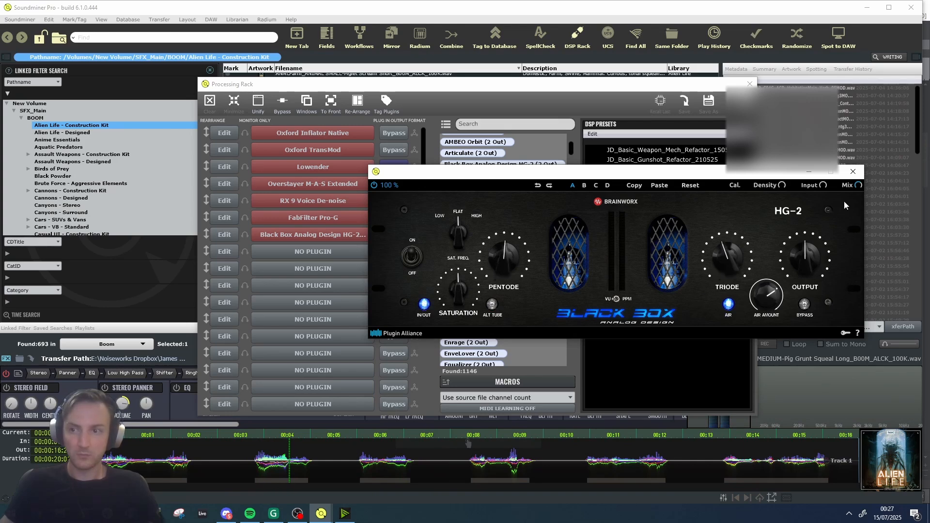
click(474, 452)
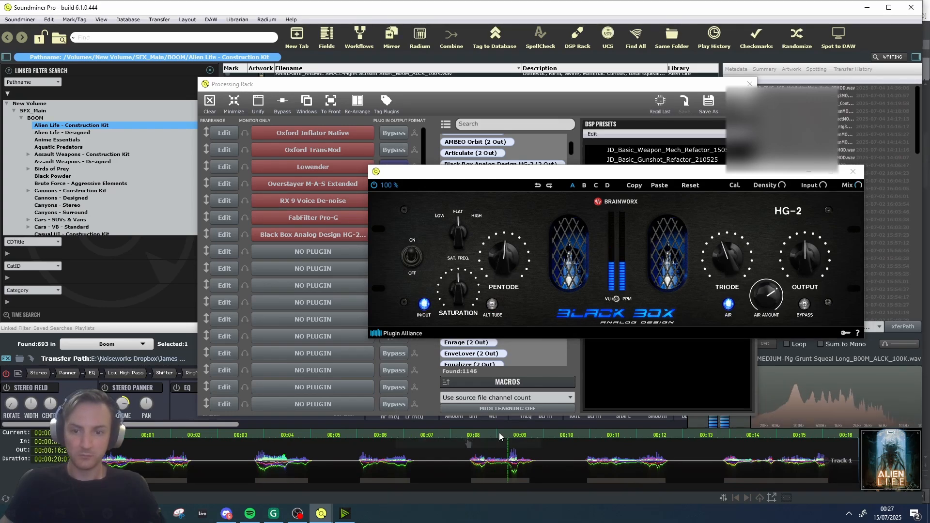
click(853, 171)
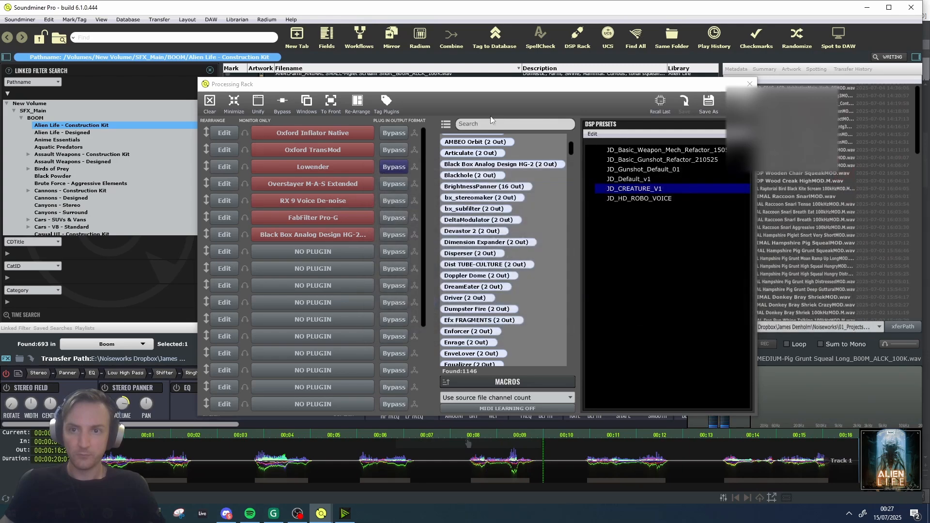
Replay the fourth squeal, search the plug-in list for UNVEIL and load the two-output version into the eighth rack slot.
click(497, 125)
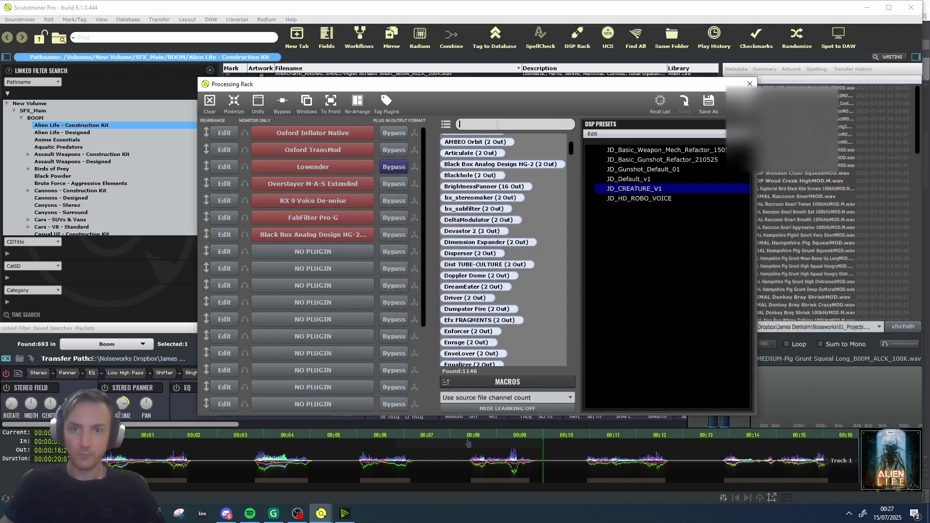
click(498, 466)
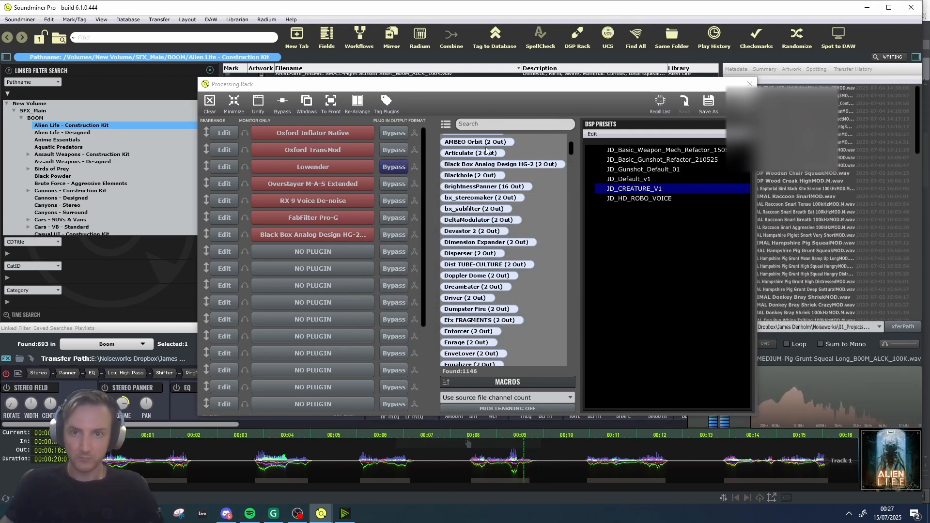
click(486, 125)
text(UNVEIL)
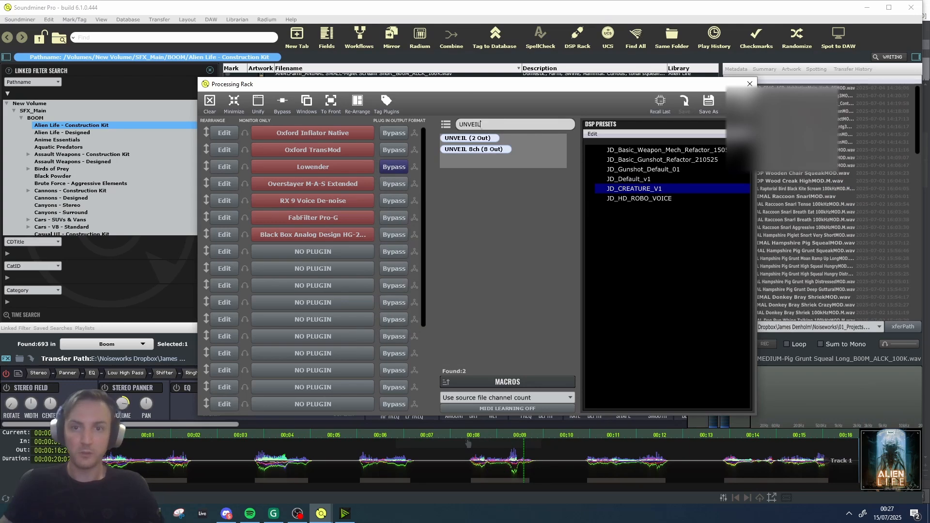
drag(466, 138, 297, 258)
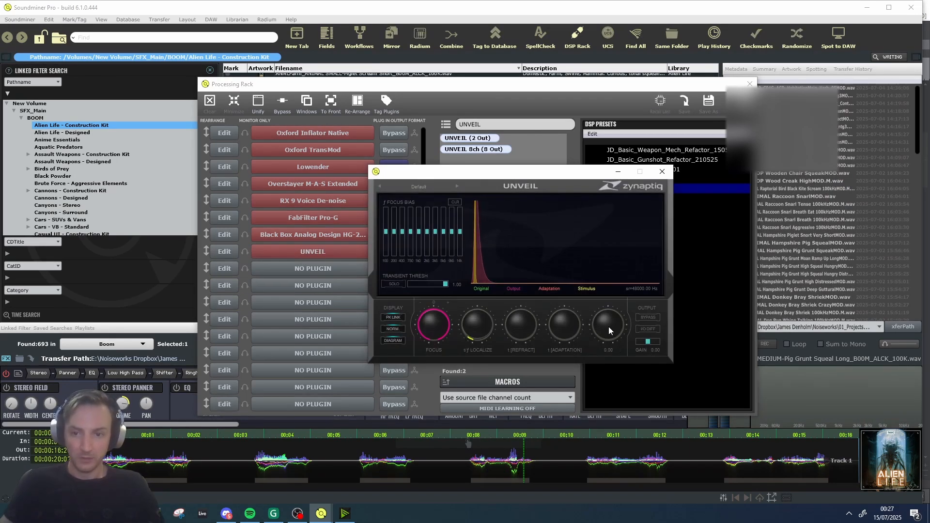
Adjust UNVEIL's presence while auditioning the fourth and fifth squeals, and close its window.
click(482, 459)
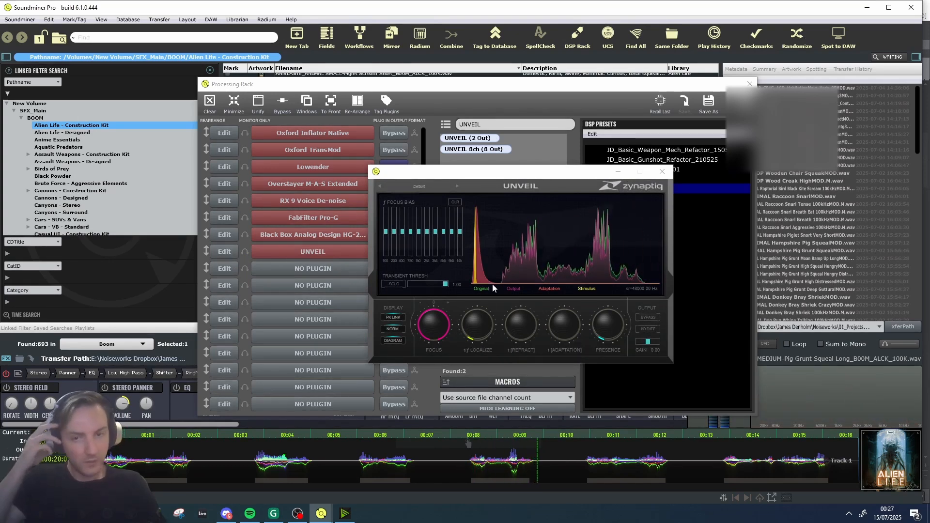
click(597, 476)
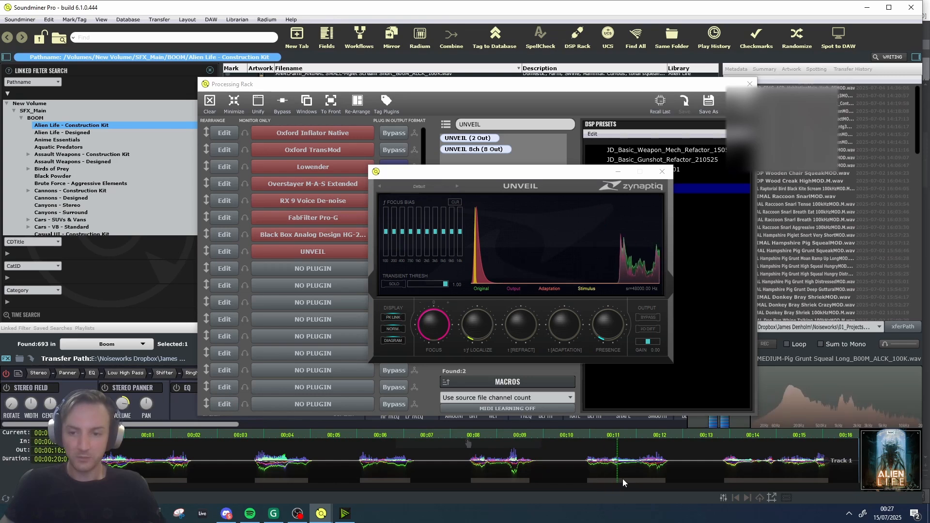
click(662, 172)
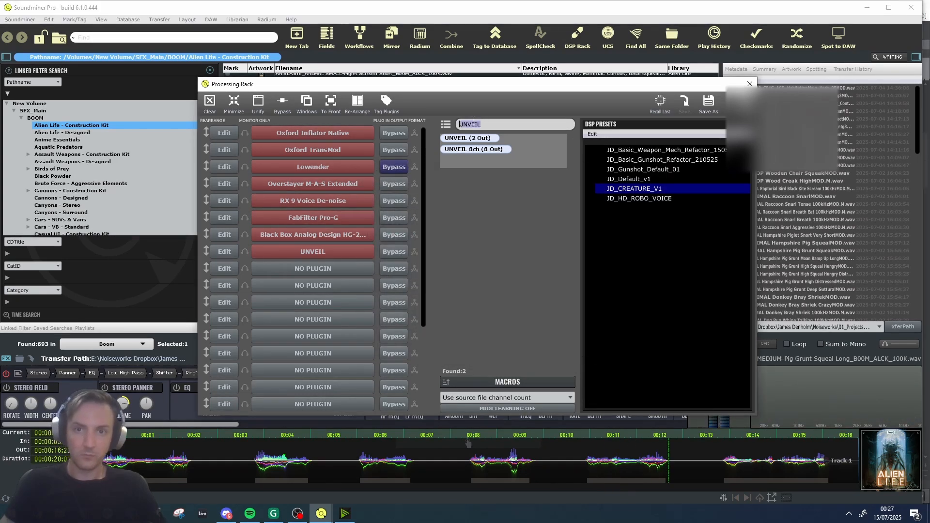
Search the plug-in list for SATURN and load the VST3 Saturn 2 into the ninth rack slot.
key(BackSpace)
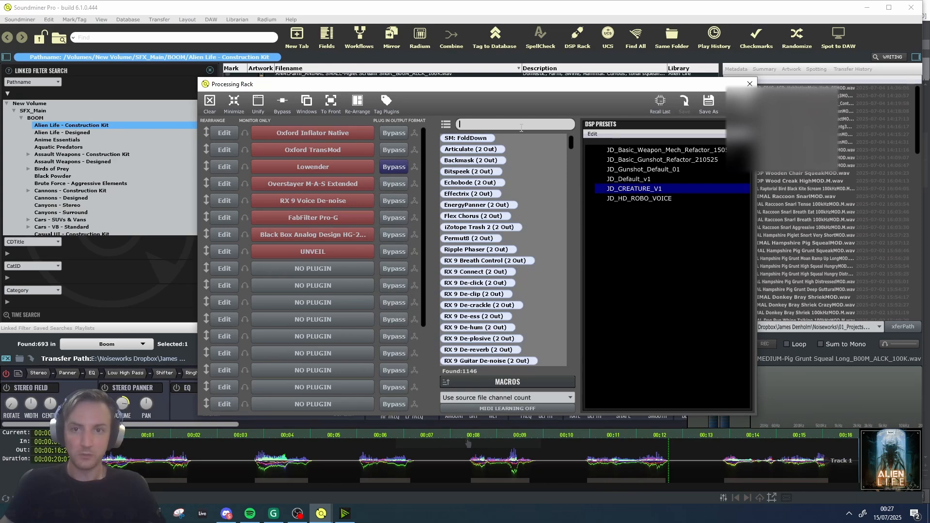
text(SATURN)
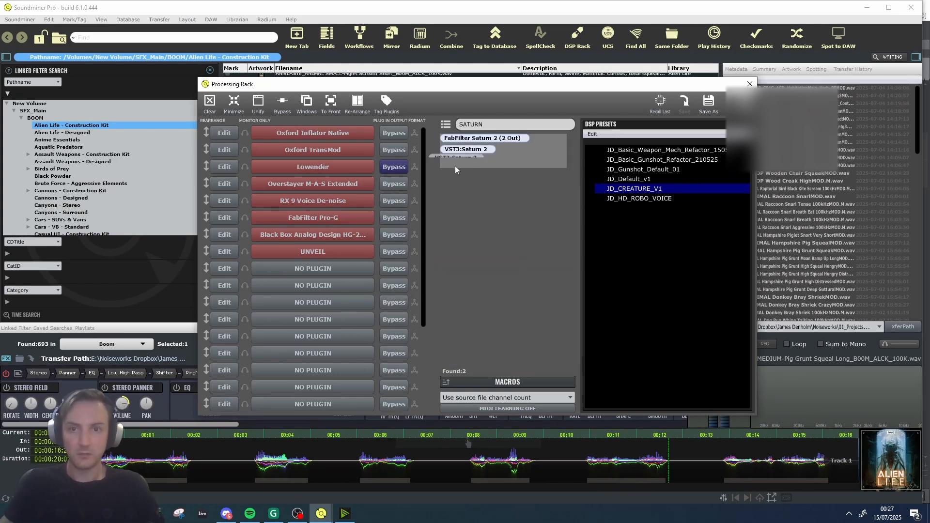
drag(454, 166, 296, 269)
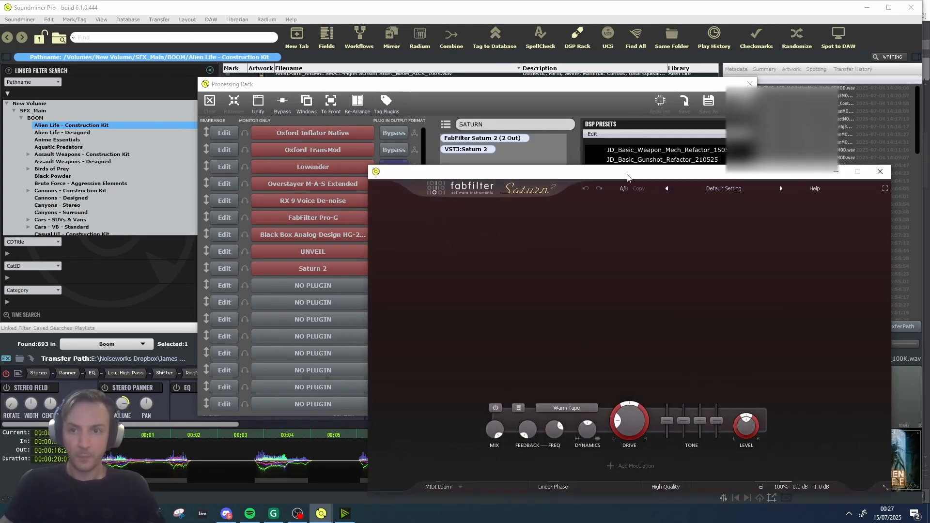
Split Saturn 2 into three bands with two crossovers, set the highest band to Subtle Tape and raise its drive.
drag(627, 176, 581, 167)
click(480, 196)
click(634, 198)
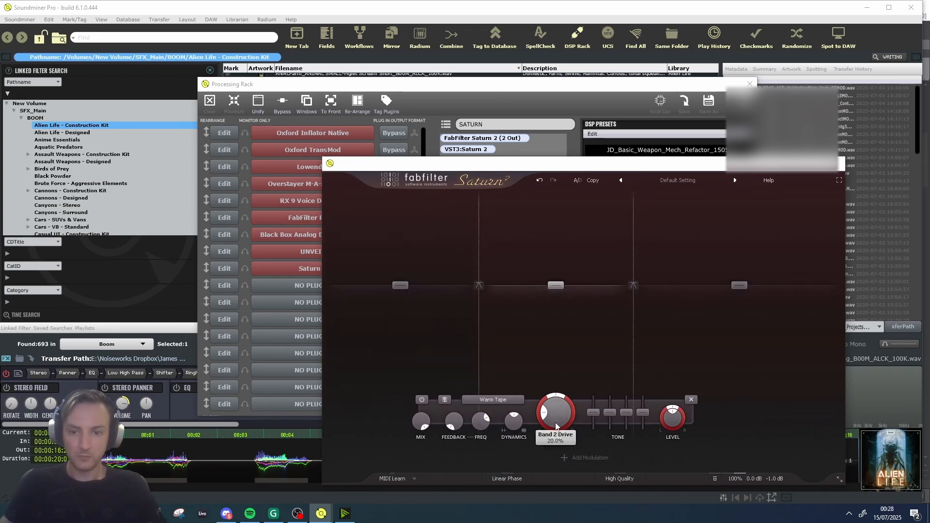
click(644, 400)
click(704, 421)
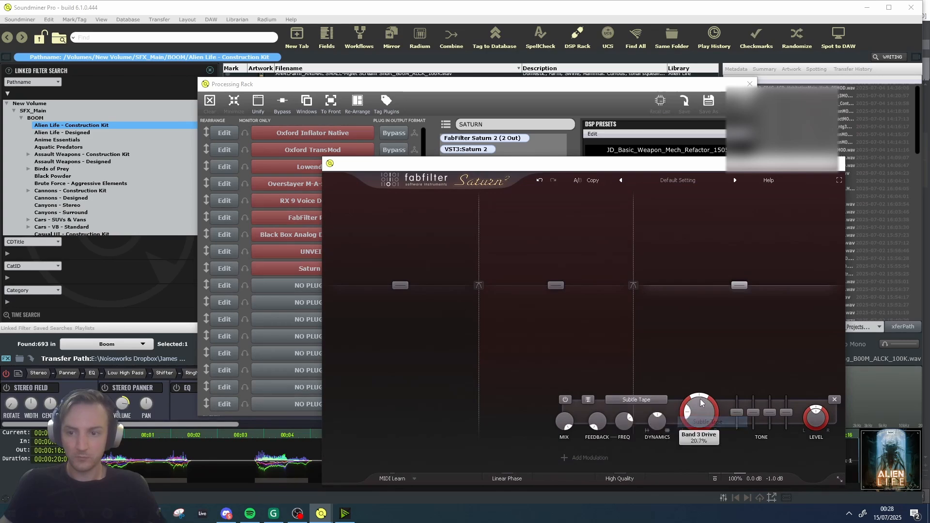
Play the second squeal while slightly raising Saturn 2's high band level and slightly lowering the middle band level.
click(260, 460)
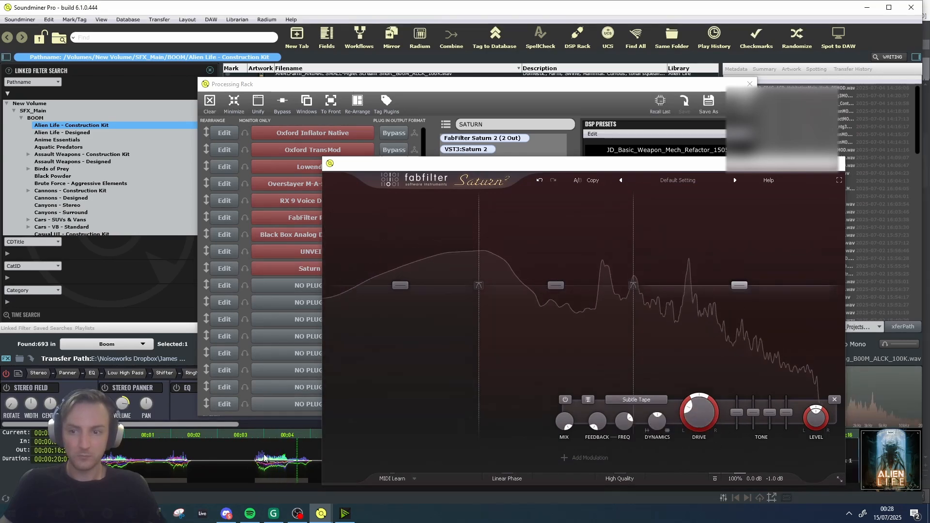
drag(734, 283, 734, 281)
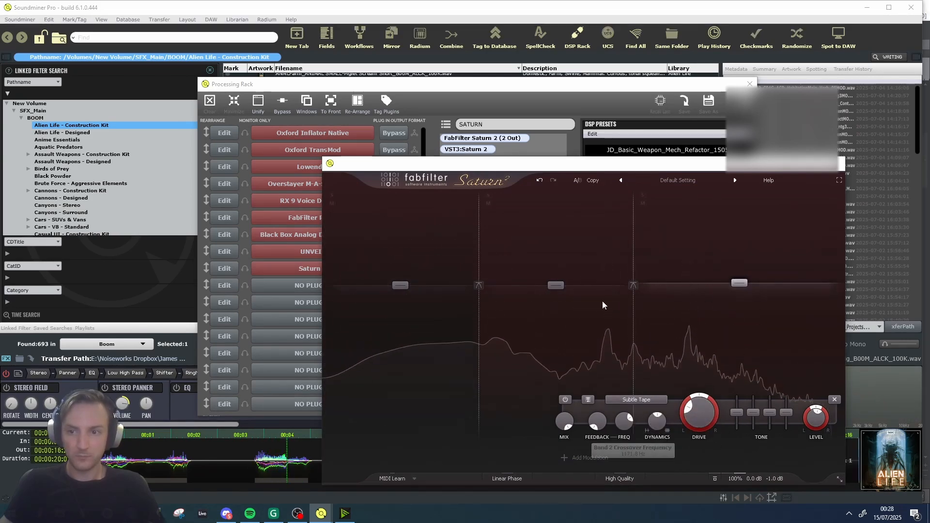
drag(564, 290, 565, 294)
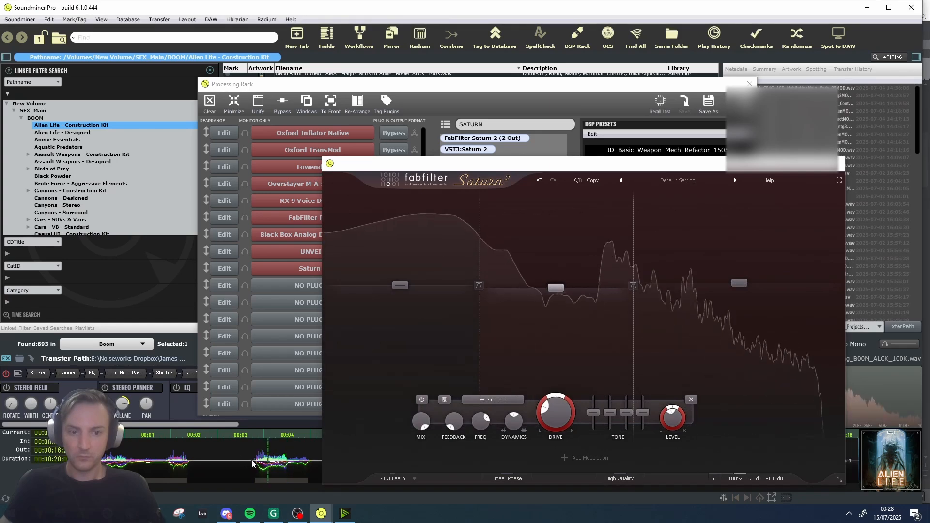
Search the plug-in list for UBER and load the VST3 Uberloud into the tenth rack slot.
click(516, 127)
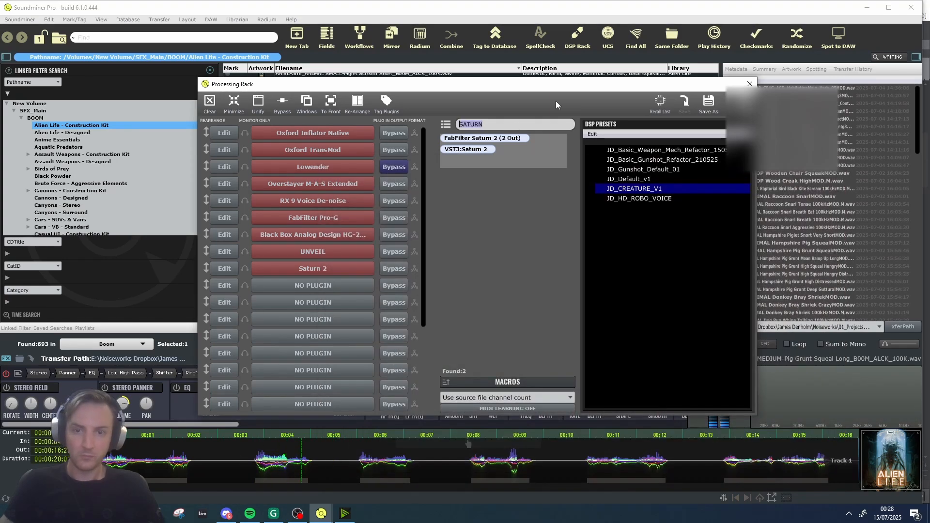
text(UBER)
drag(468, 149, 323, 285)
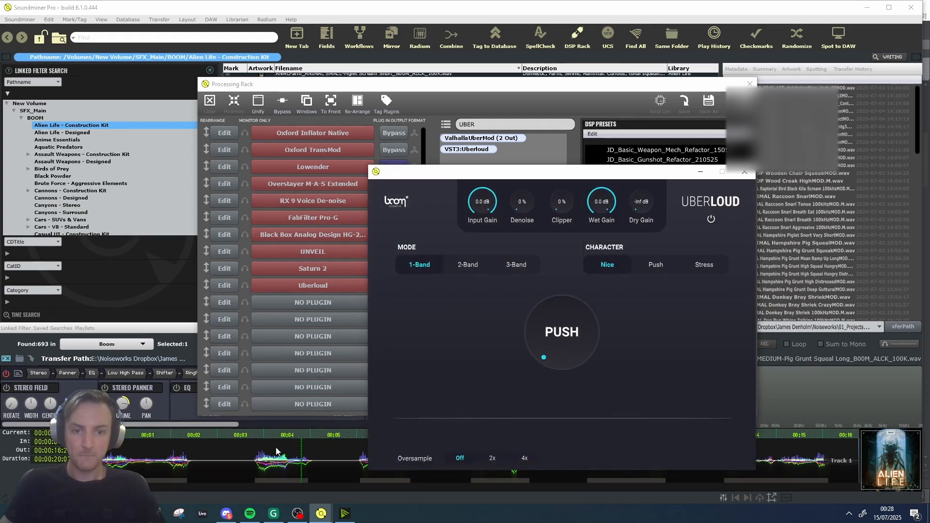
Set Uberloud to 3-Band mode with the Push character, raise low, mid and high push, and audition the second squeal.
click(516, 264)
click(655, 265)
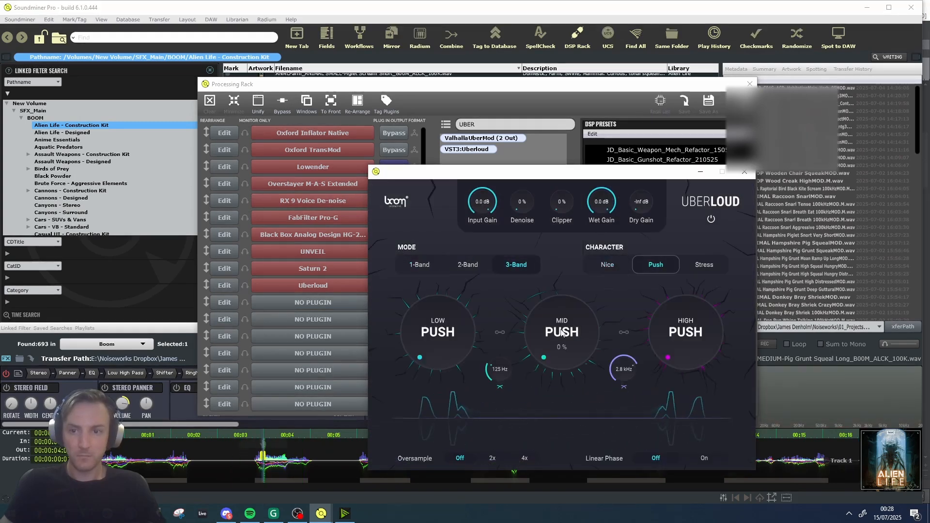
click(293, 455)
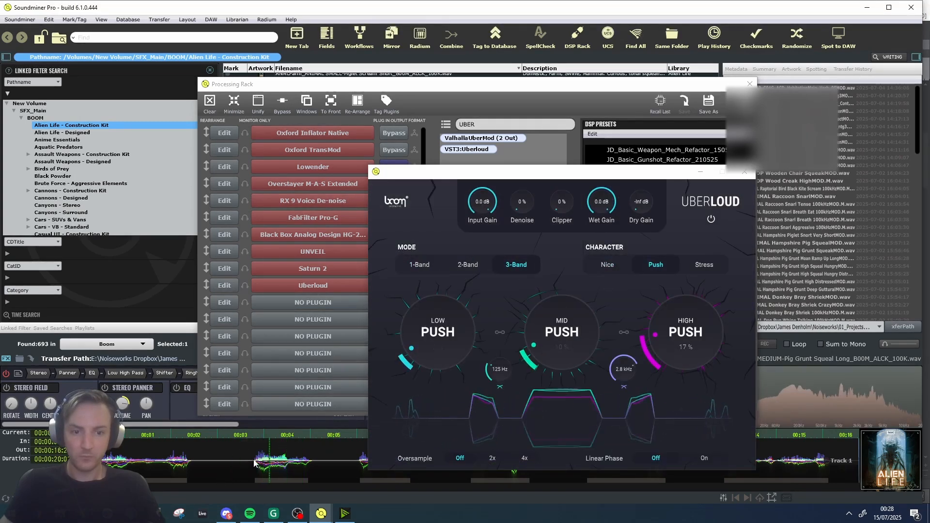
Switch Uberloud to the Nice character, raise low push and set high push to 12 %, replay the squeal, and try 2-Band mode.
click(607, 264)
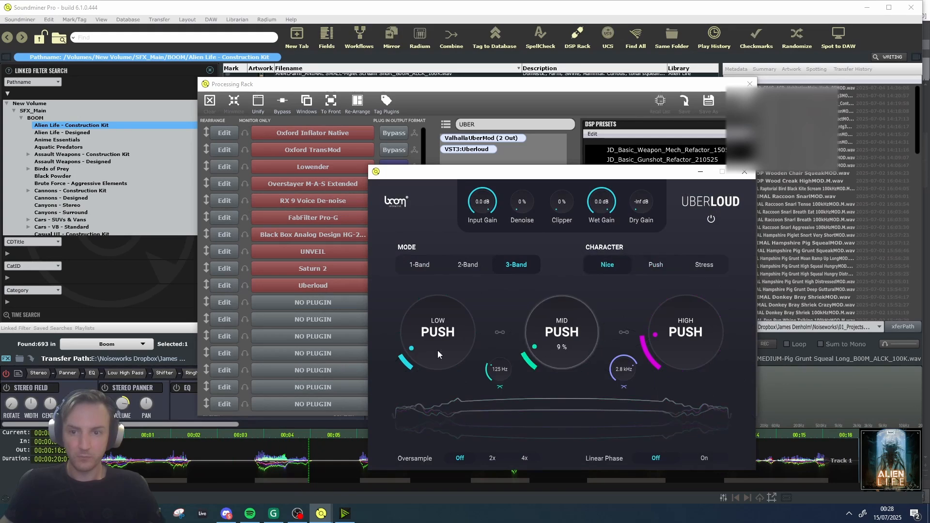
click(252, 475)
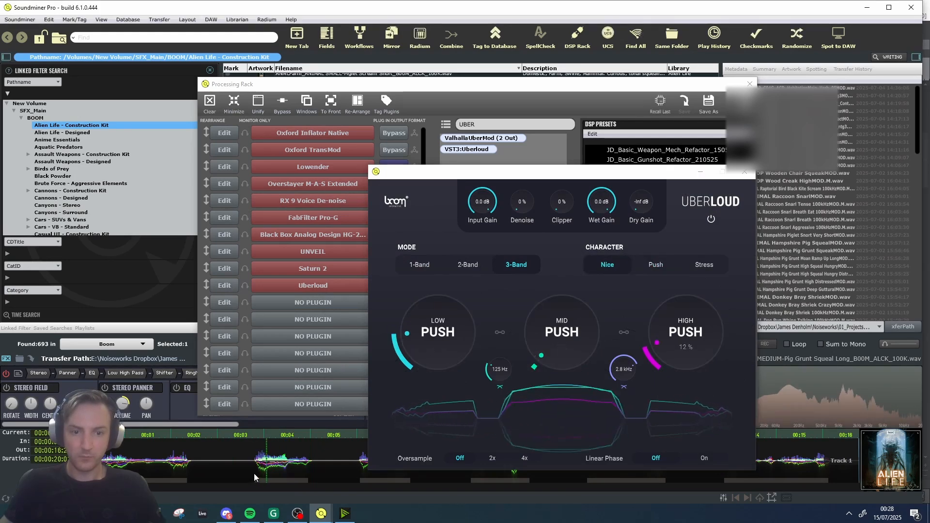
click(467, 264)
Replace the plug-in search with REVERB and load the two-output RX 9 De-reverb into the eleventh rack slot.
click(494, 124)
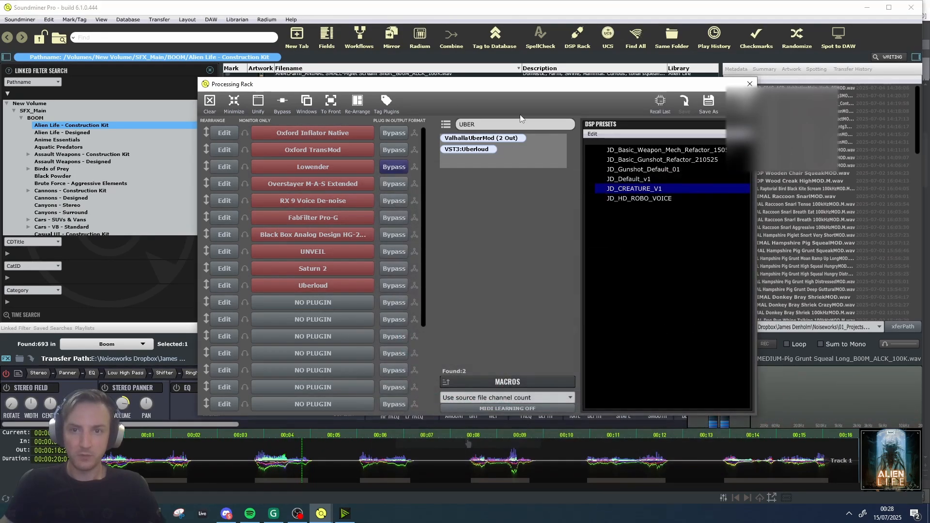
key(BackSpace)
key(BackSpace)
key(BackSpace)
key(BackSpace)
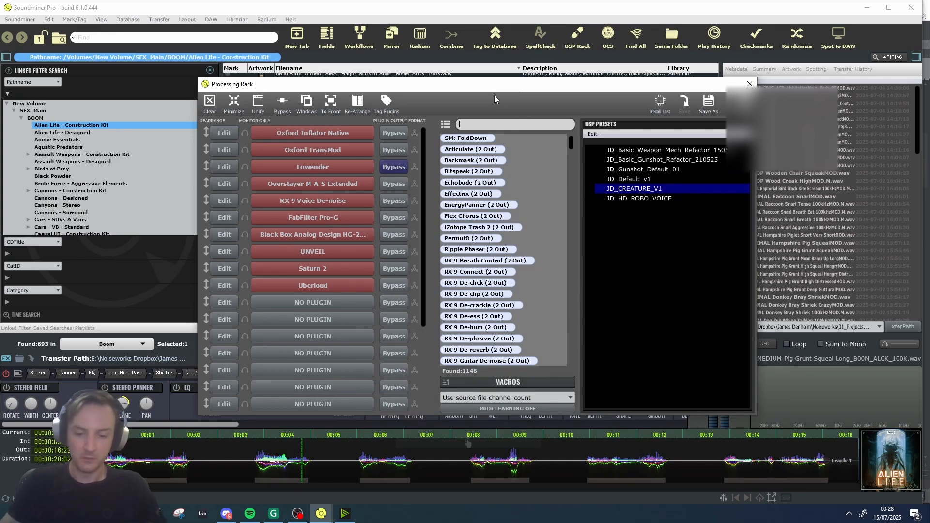
text(REVERB)
drag(477, 138, 297, 307)
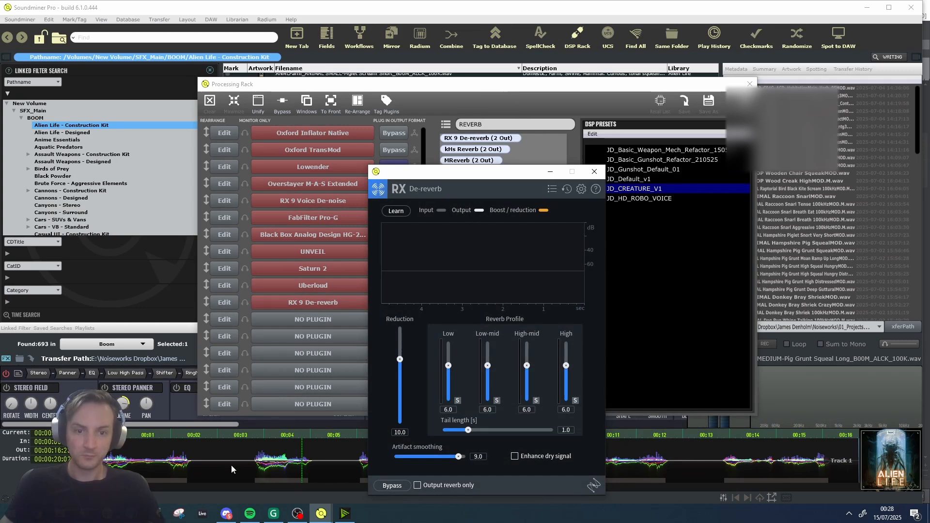
Enable Enhance dry signal in RX De-reverb while auditioning the squeals, and close its window.
click(251, 465)
click(507, 461)
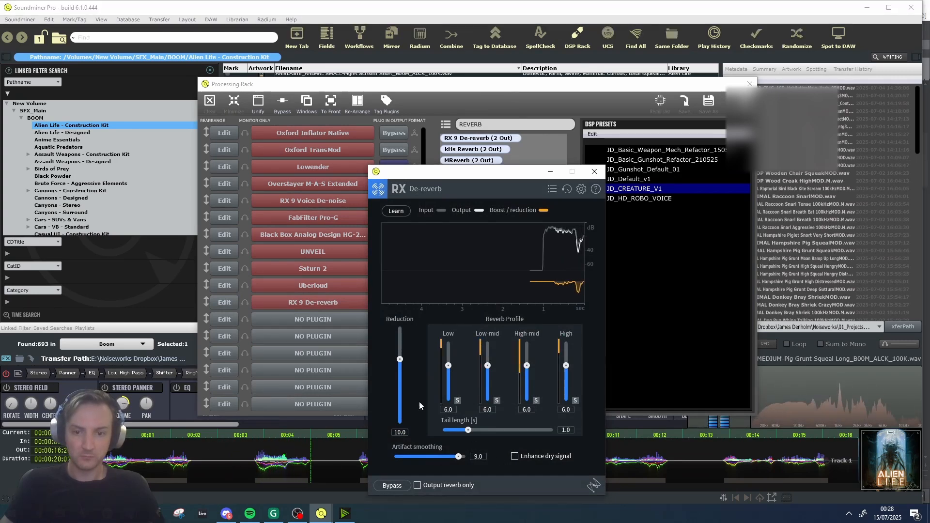
click(515, 457)
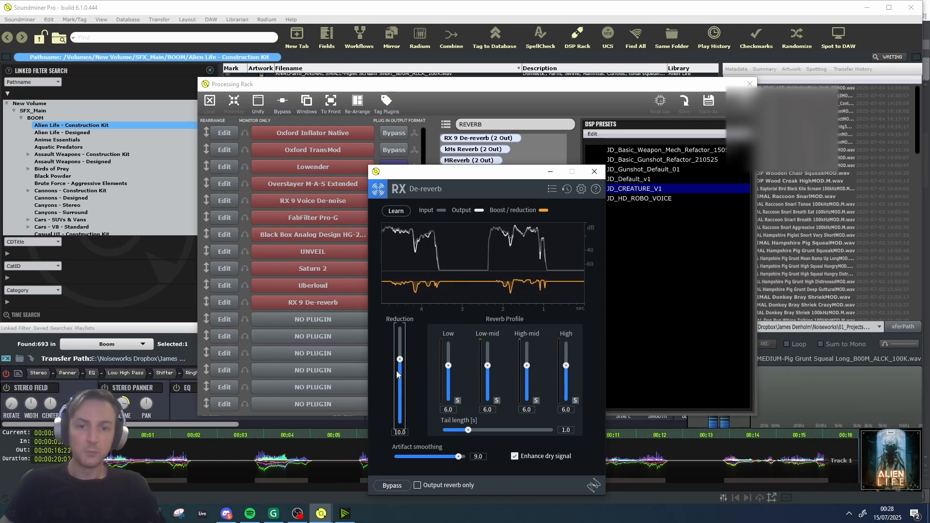
click(234, 455)
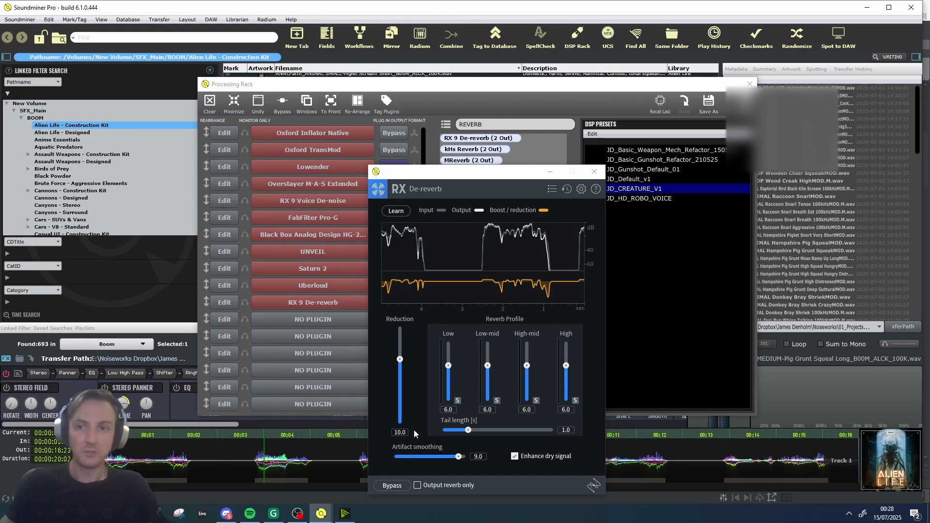
click(595, 172)
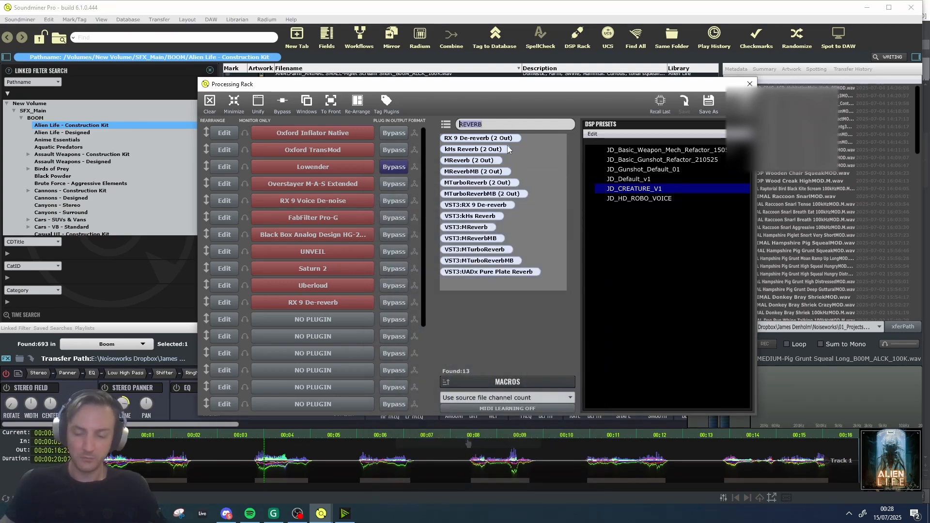
Clear the REVERB search and browse the full plug-in list and the VST3 vendors for the twelfth rack slot.
key(BackSpace)
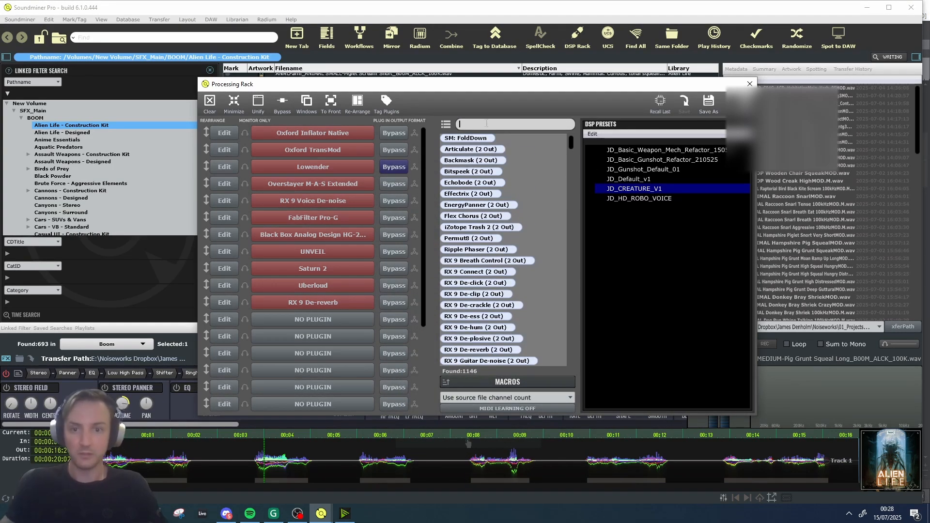
scroll(477, 271, down, 3)
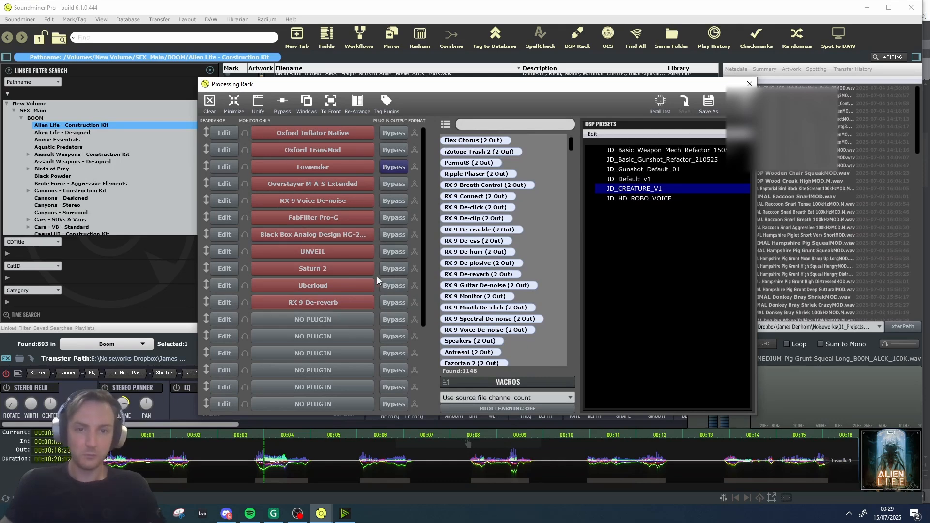
scroll(457, 151, down, 3)
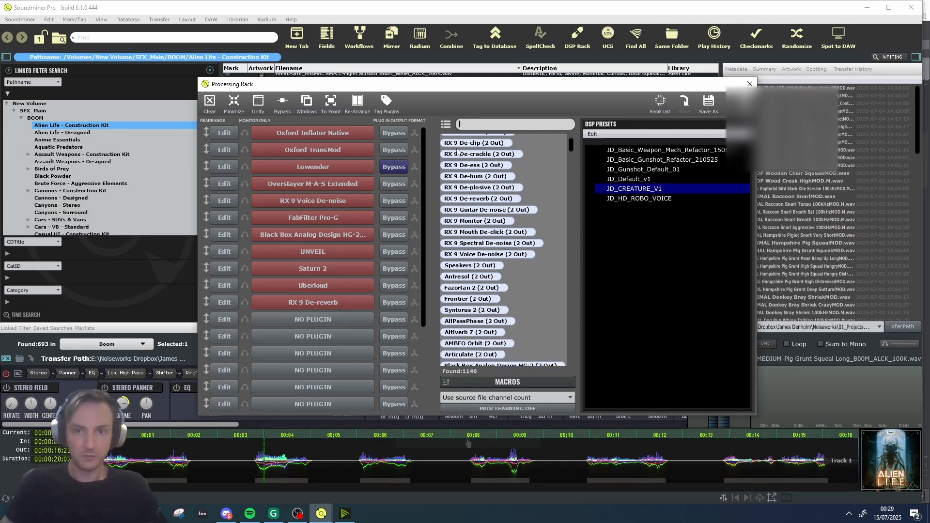
click(324, 316)
mouse_move(345, 309)
mouse_move(413, 308)
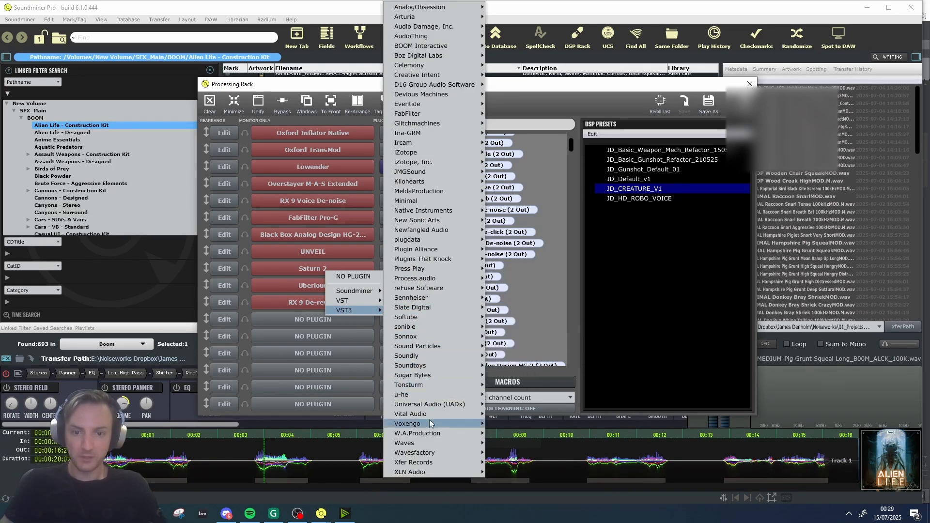
mouse_move(431, 405)
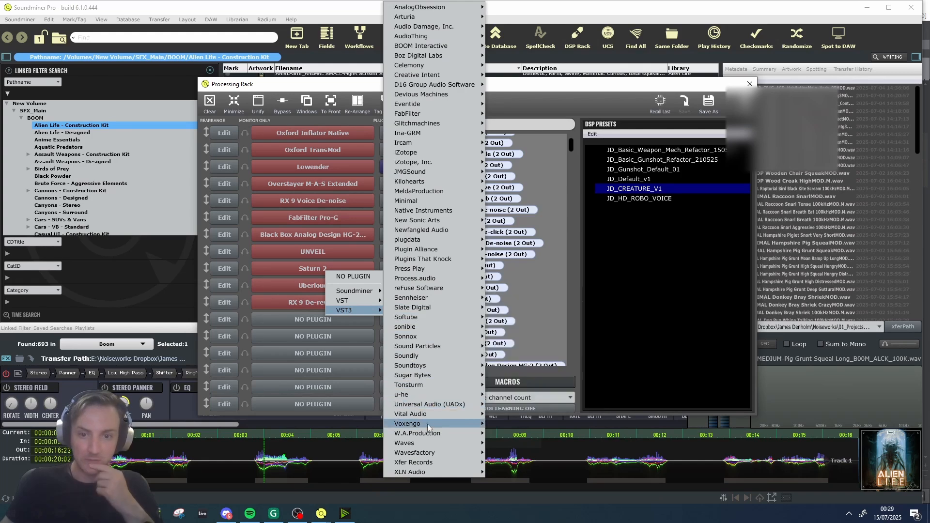
mouse_move(435, 441)
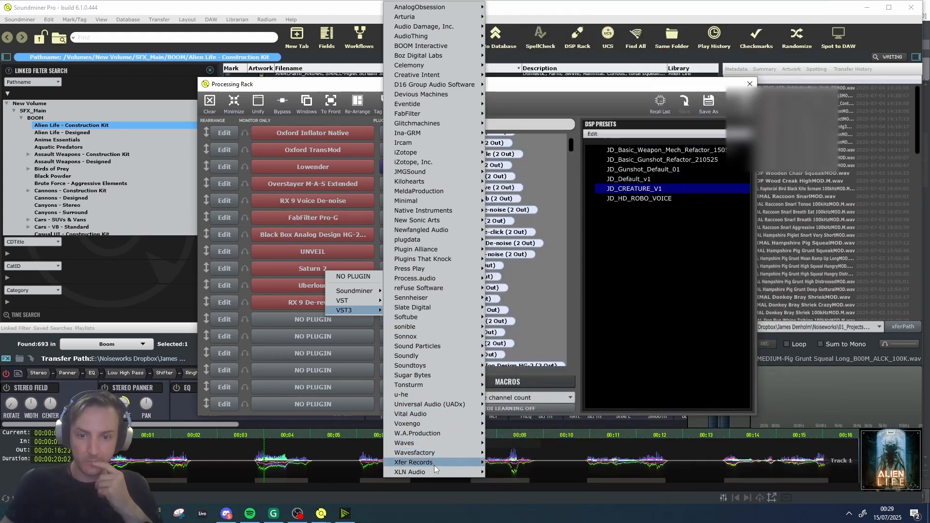
mouse_move(434, 467)
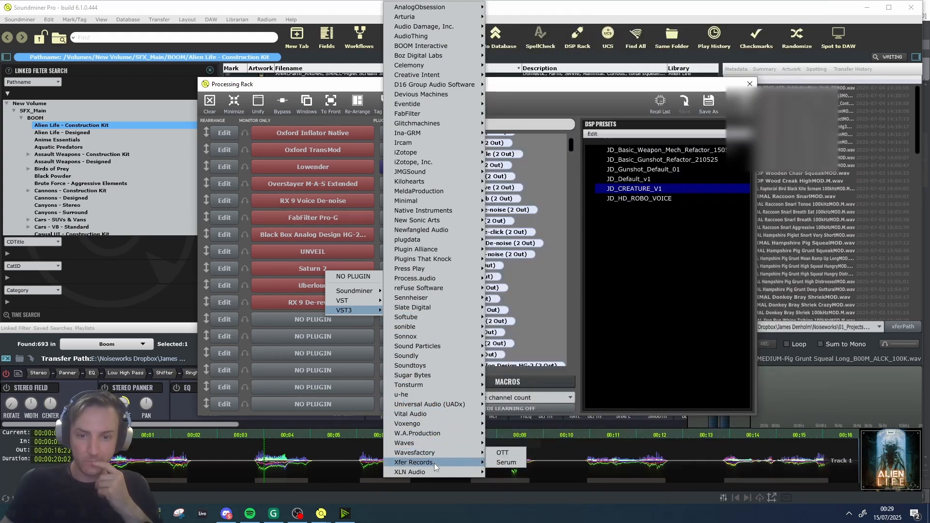
Search the plug-ins for MULT and load Multipass into the twelfth rack slot.
click(522, 130)
text(MULT)
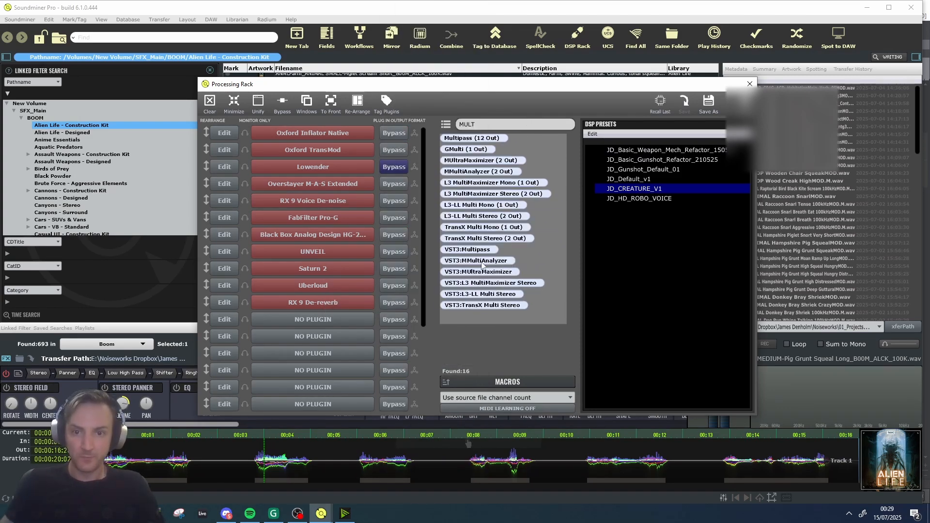
drag(424, 291, 329, 322)
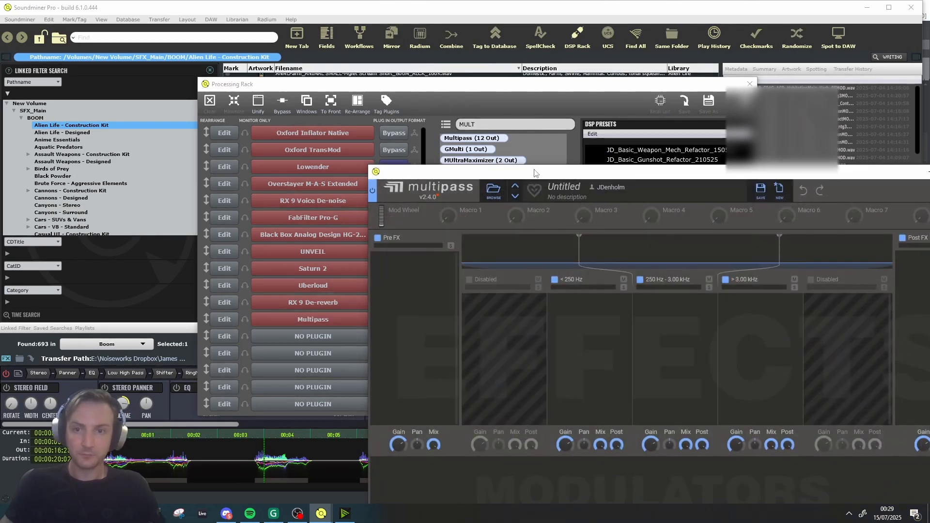
drag(536, 173, 374, 82)
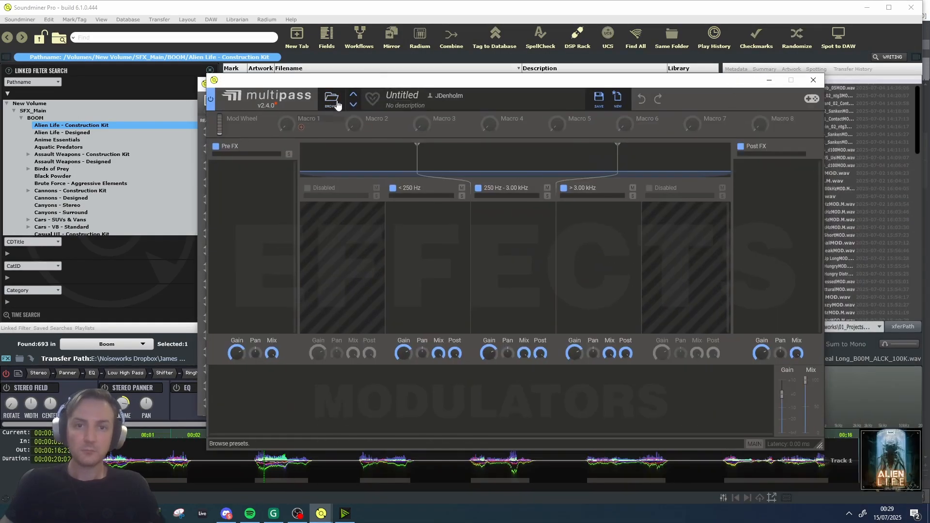
Load the N.O.T.T. preset in Multipass, lower its overall mix while auditioning the second squeal, and close its window.
click(331, 99)
double_click(366, 162)
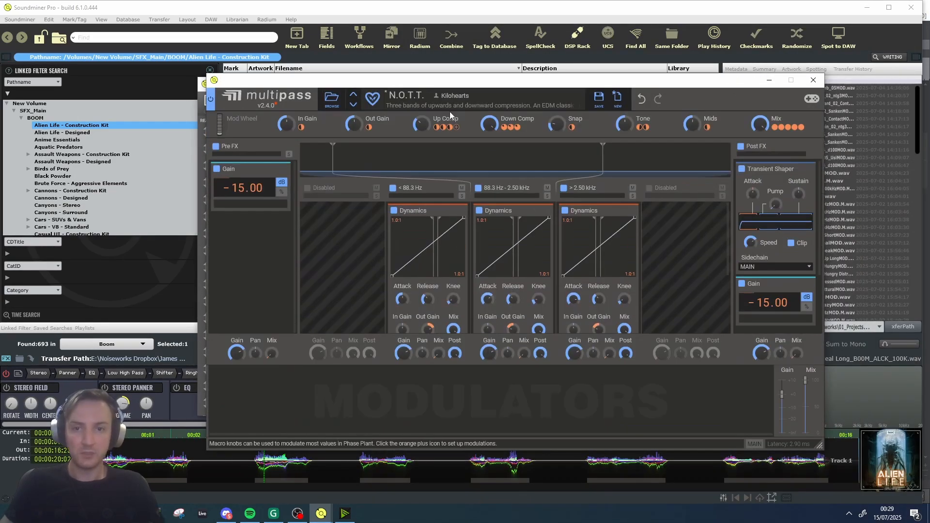
click(162, 467)
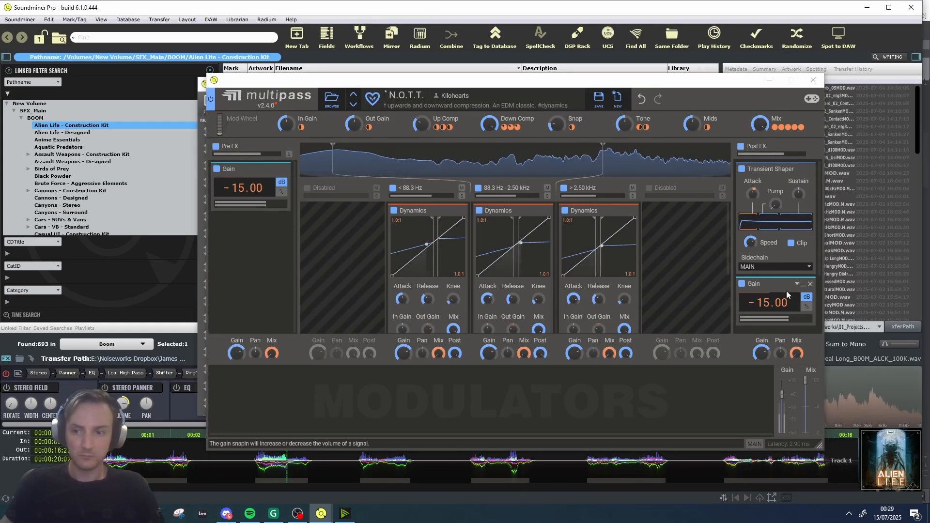
drag(805, 380, 804, 396)
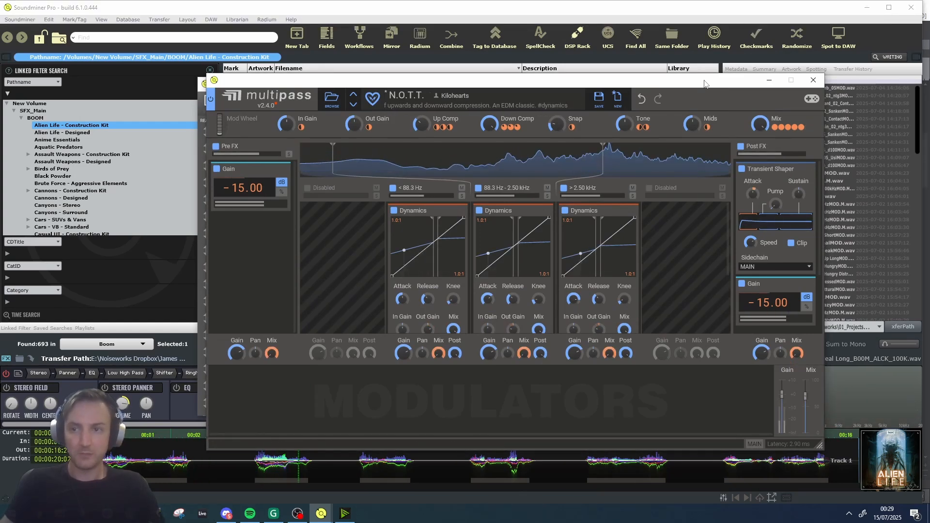
drag(705, 84, 704, 70)
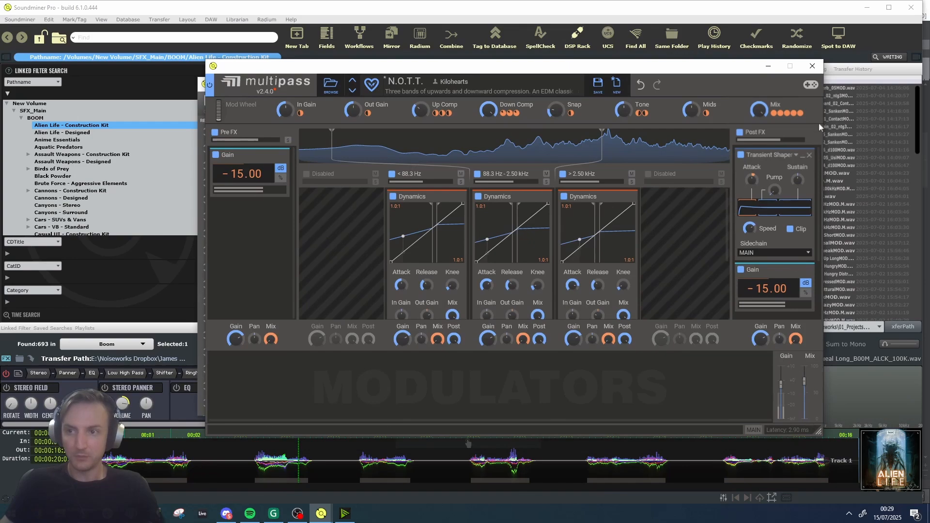
click(813, 67)
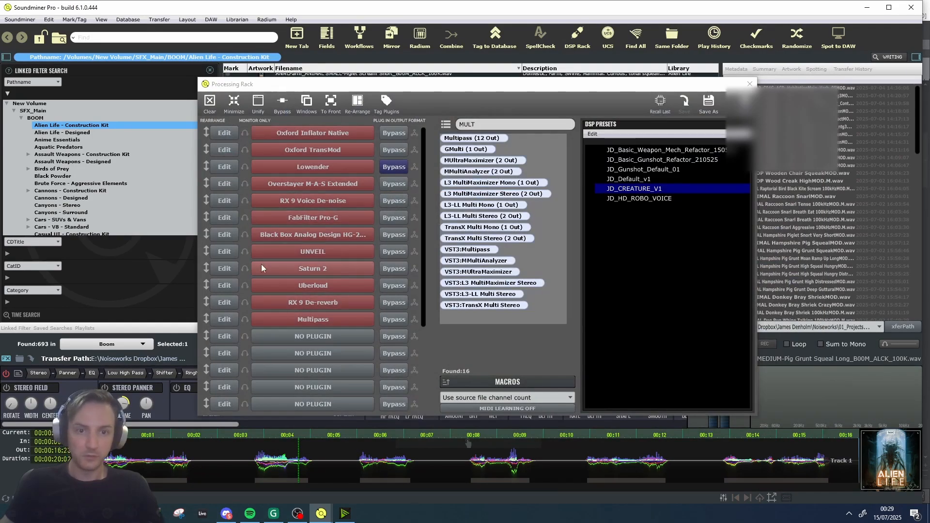
Move RX 9 De-reverb below Multipass in the rack and replay the second squeal.
drag(206, 301, 205, 333)
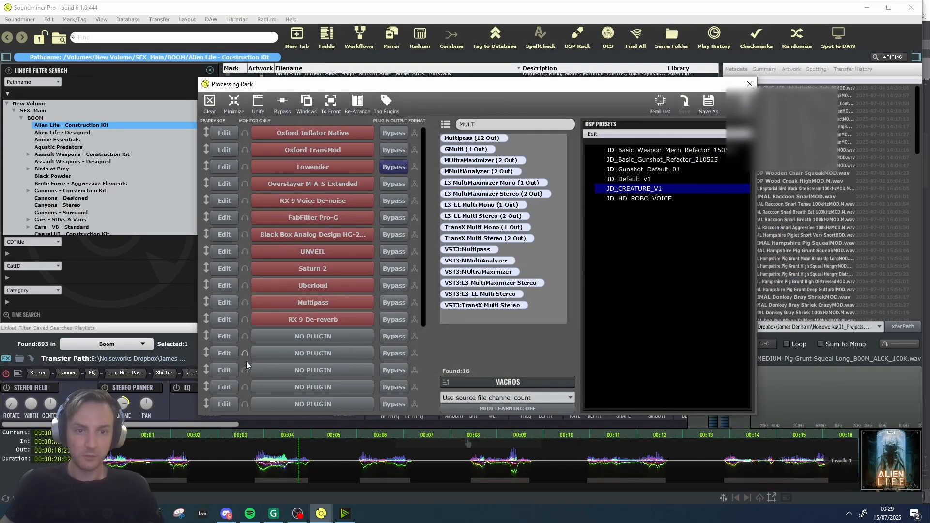
click(252, 458)
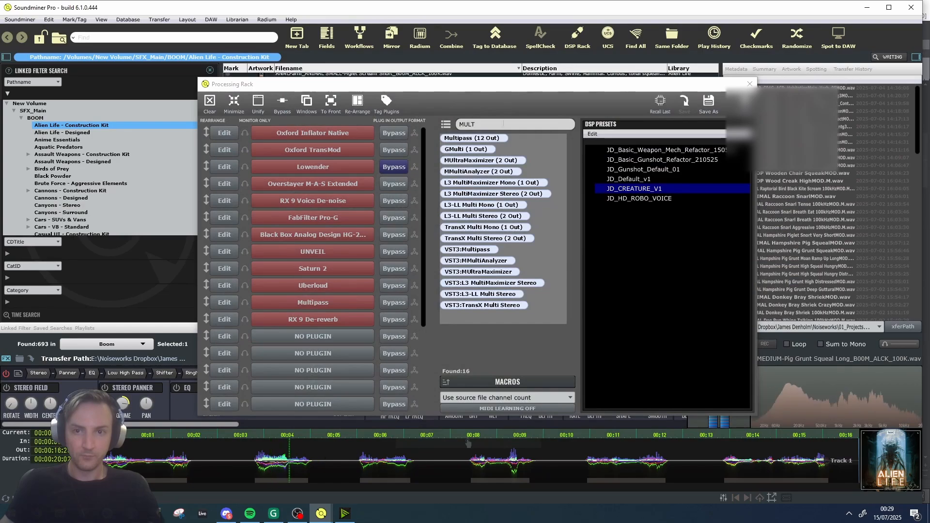
Audition the Pig Grunt Very Short, Grunt Squeal Angry and Wimborne Charging Squeal files, lowering the last one's pitch to about -9 semitones.
drag(547, 82, 407, 0)
click(405, 255)
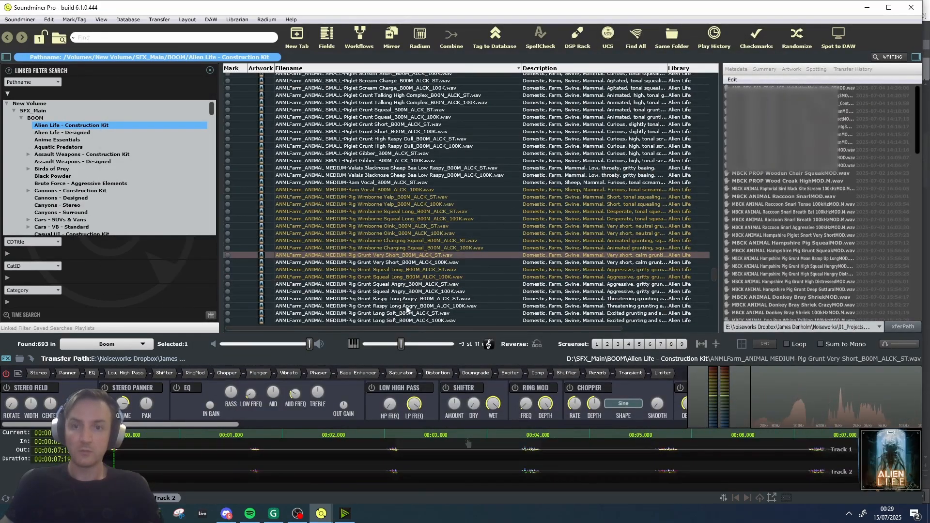
click(411, 284)
click(419, 262)
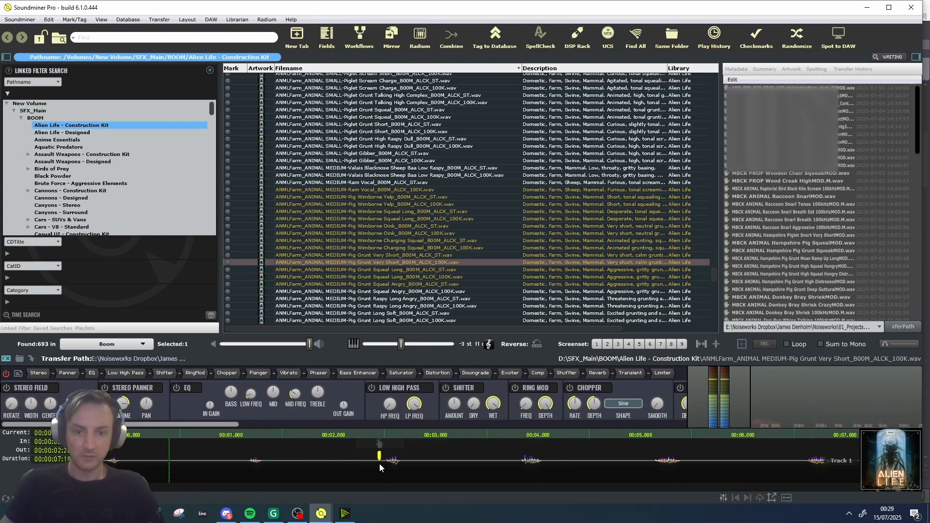
click(404, 241)
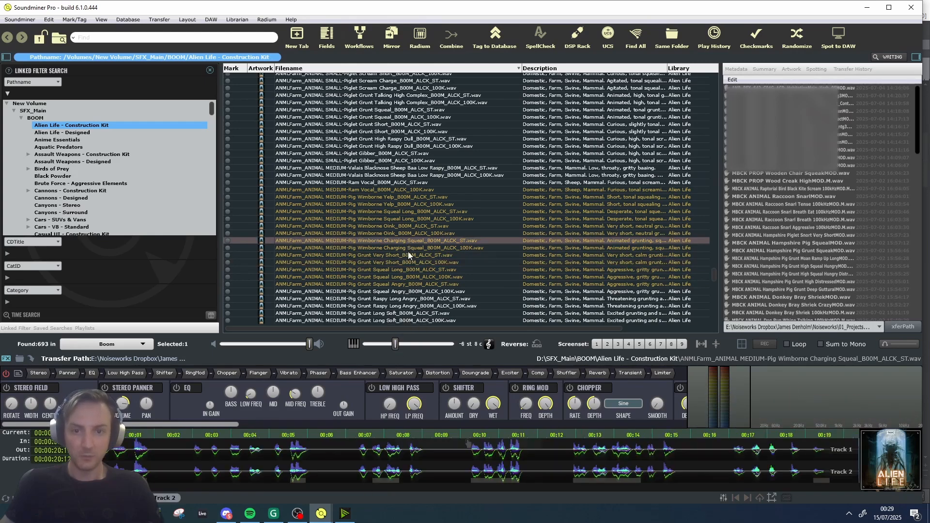
drag(395, 345, 390, 345)
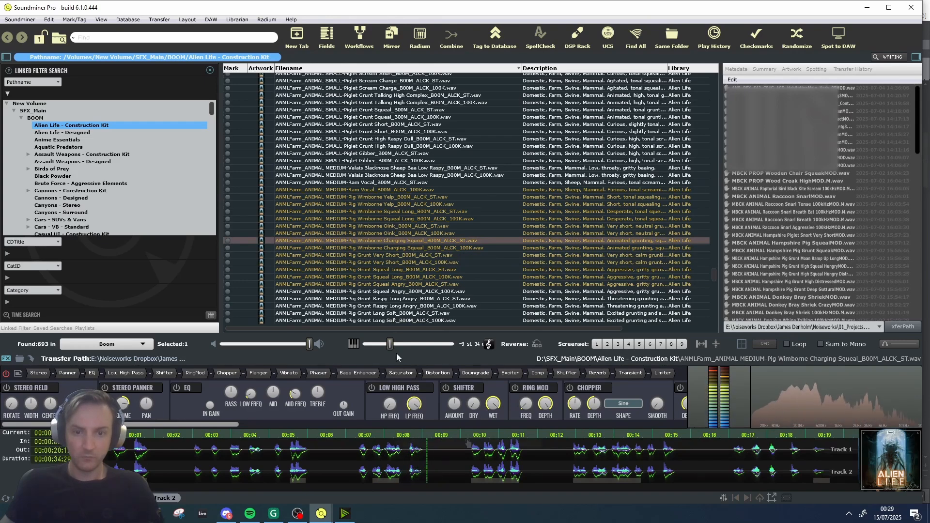
Reopen the Processing Rack and remove Lowender from the third slot.
click(577, 38)
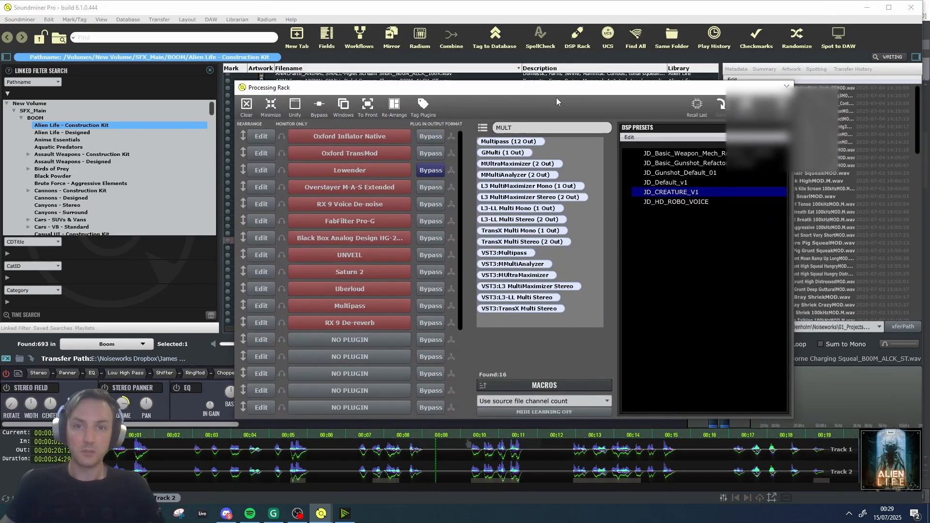
click(378, 172)
click(405, 177)
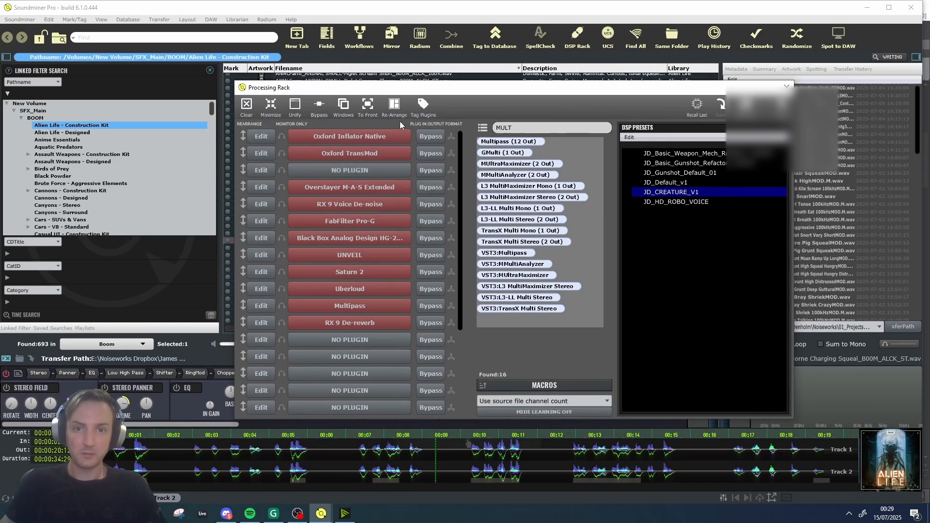
Replace the plug-in search with GERMAN and load the VST3 Chandler Limited Germanium Comp into the thirteenth rack slot.
key(BackSpace)
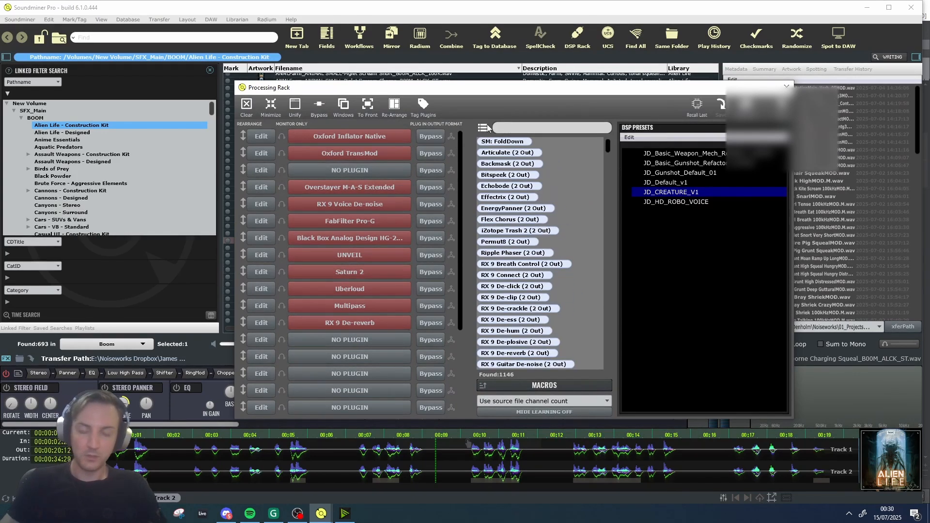
text(GERMAN)
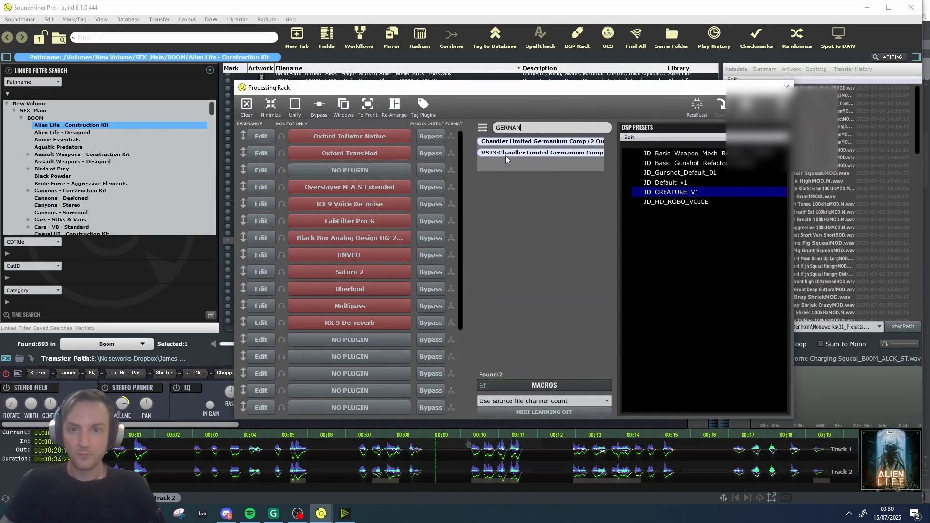
drag(505, 159, 338, 337)
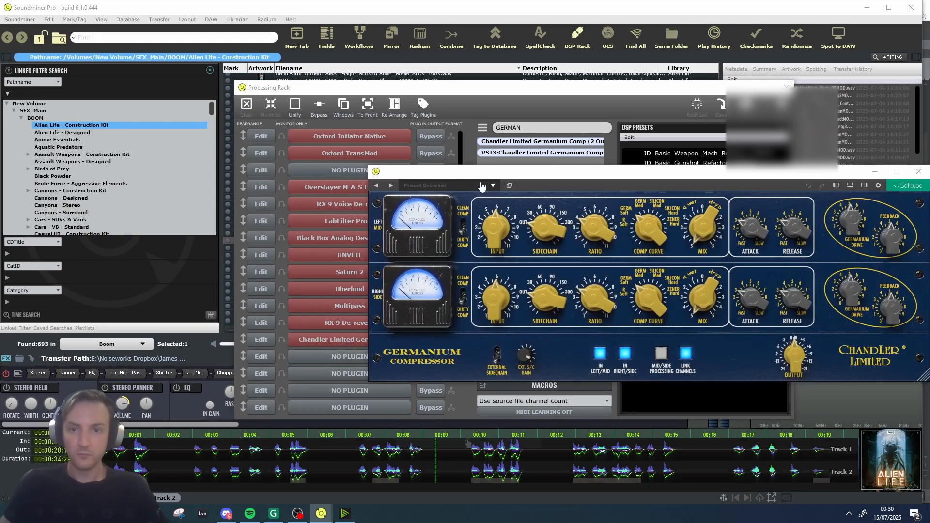
Load the JD_DEFAULT user preset in the Germanium Compressor and audition the charging squeal.
click(482, 186)
mouse_move(457, 197)
mouse_move(565, 220)
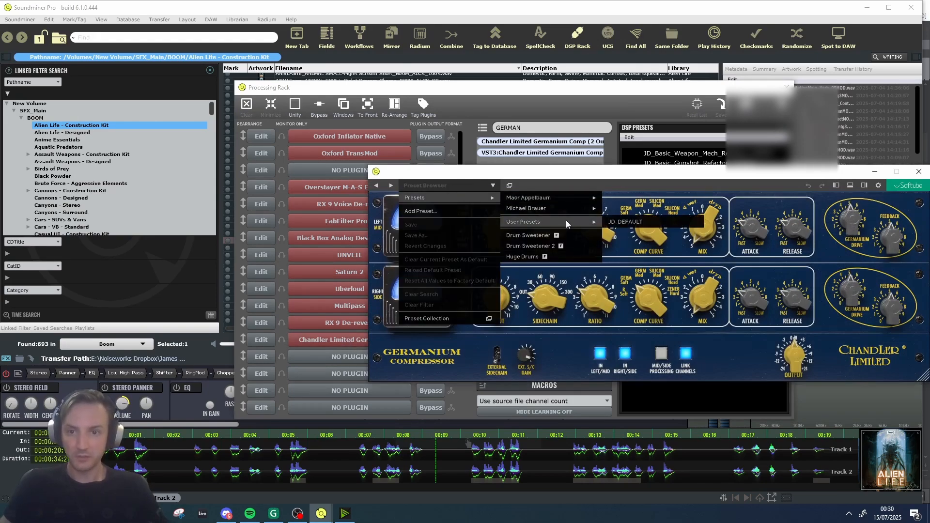
click(634, 221)
click(293, 457)
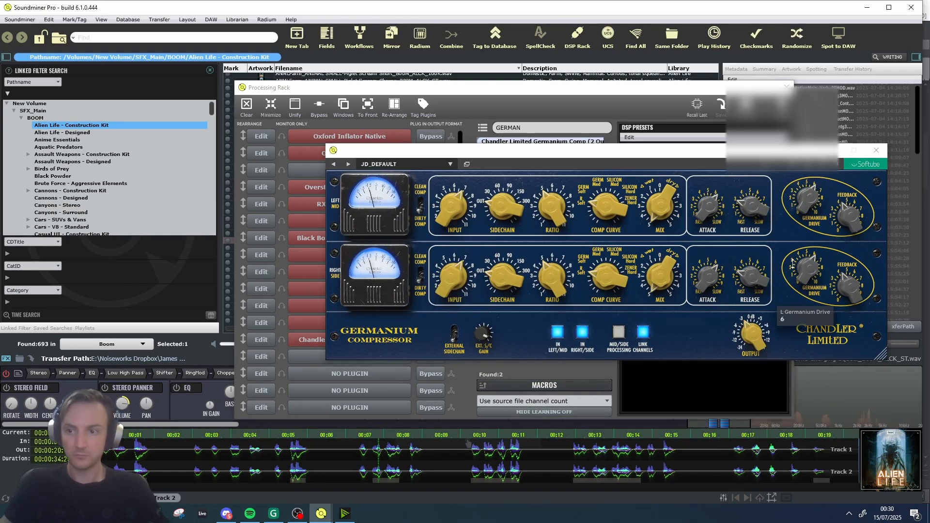
Raise the Germanium Compressor's output, lower its ratio during playback, and close its window.
drag(752, 334, 747, 306)
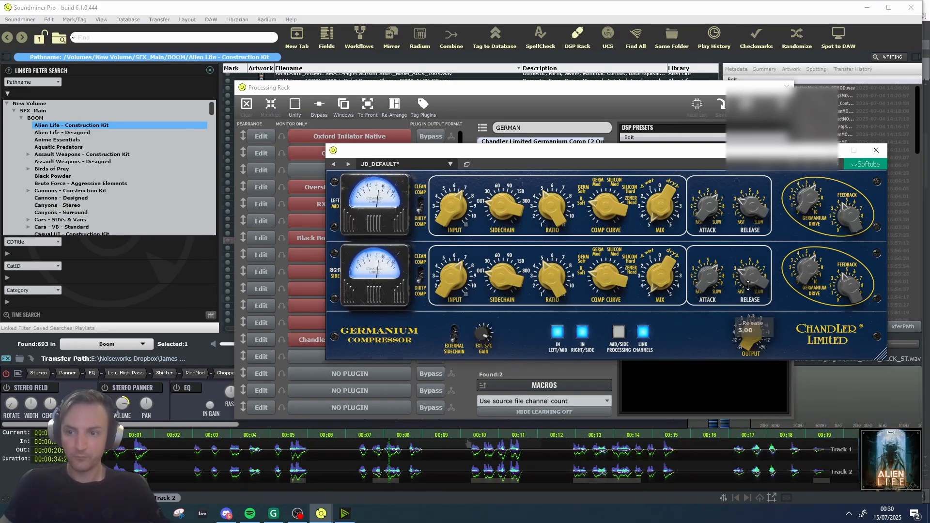
drag(551, 221, 551, 228)
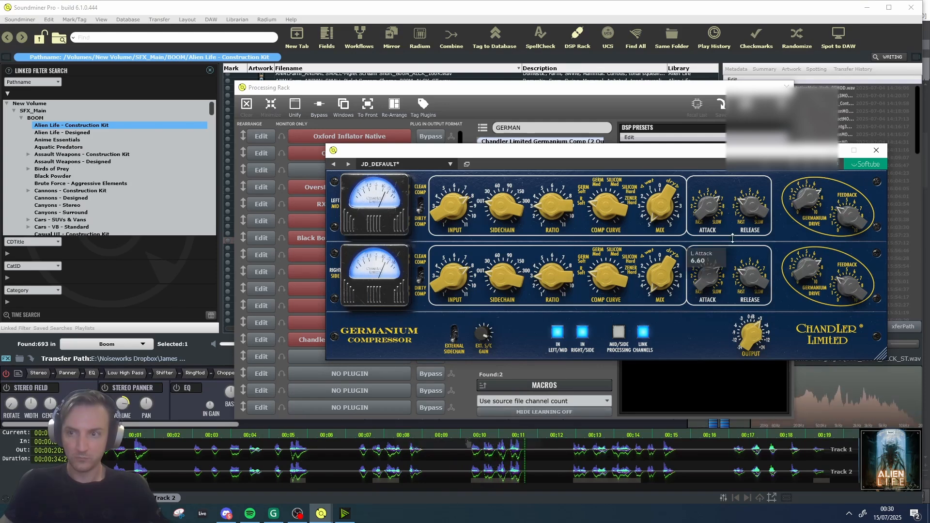
click(876, 150)
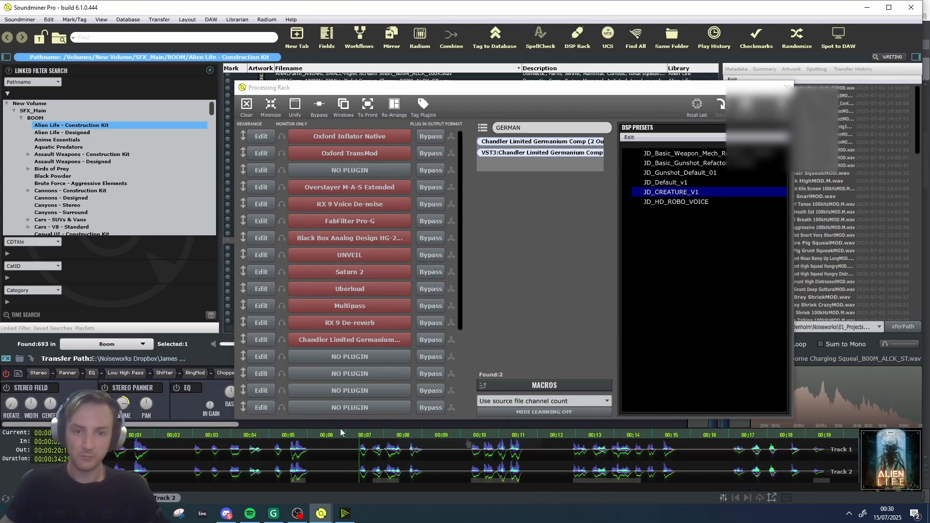
Replace the plug-in search with ELEVA and load the VST3 Newfangled Elevate into the fourteenth rack slot.
double_click(532, 124)
key(BackSpace)
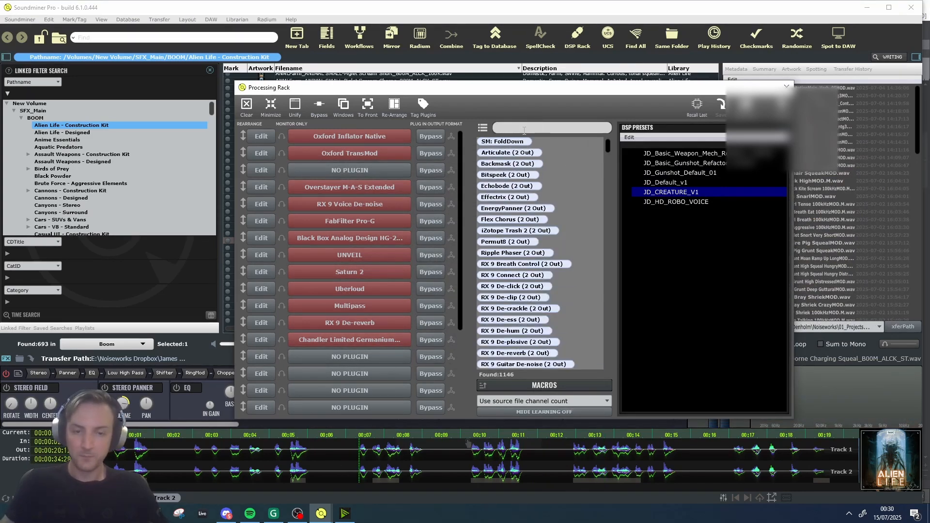
text(ELEVA)
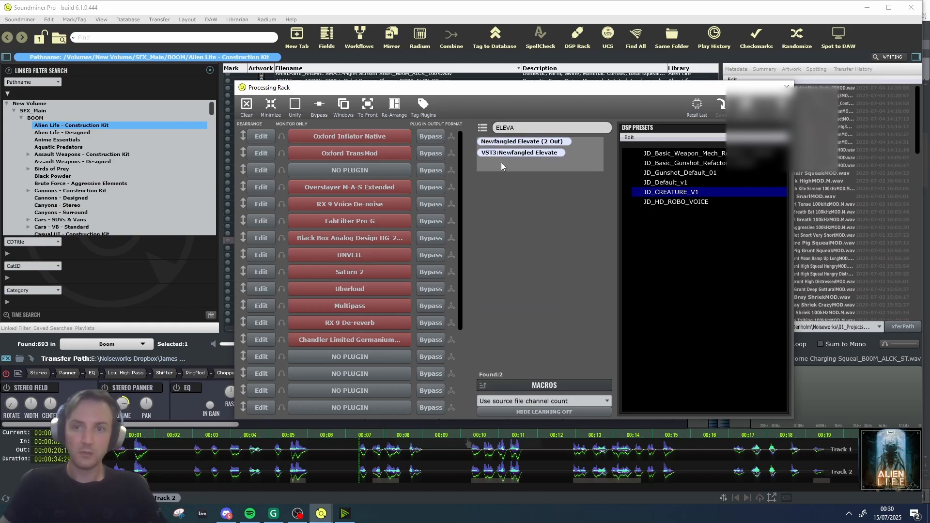
drag(514, 152, 321, 363)
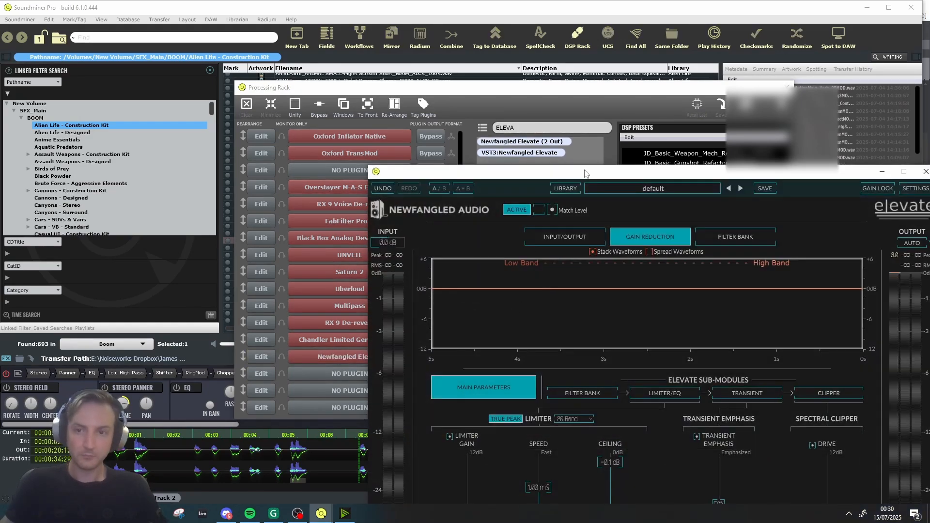
drag(653, 140, 539, 64)
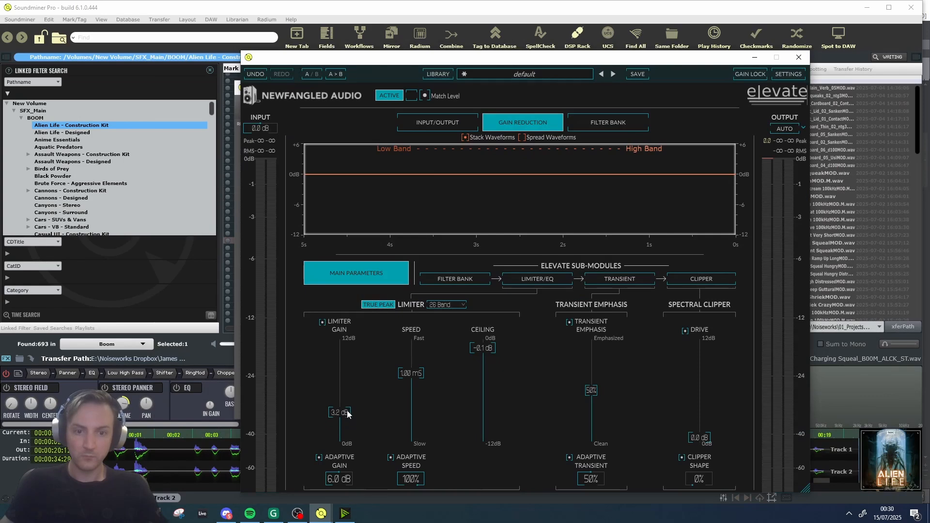
Lower Elevate's limiter gain to about 1.8 dB while auditioning the charging squeal, and close its window.
click(196, 471)
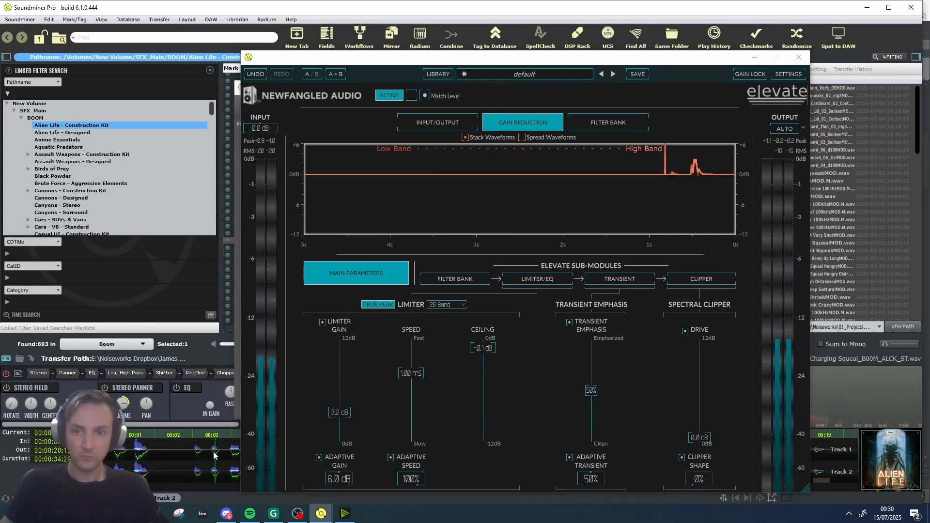
drag(340, 417, 343, 428)
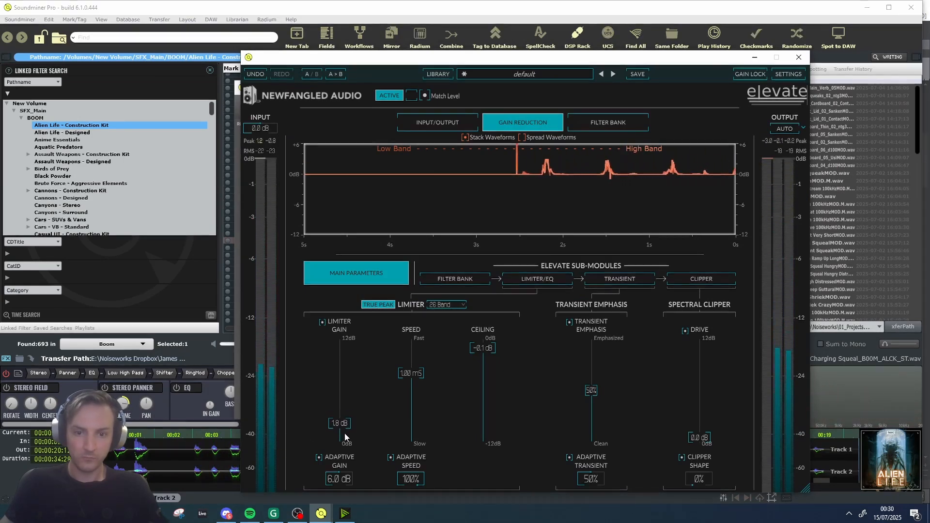
click(799, 57)
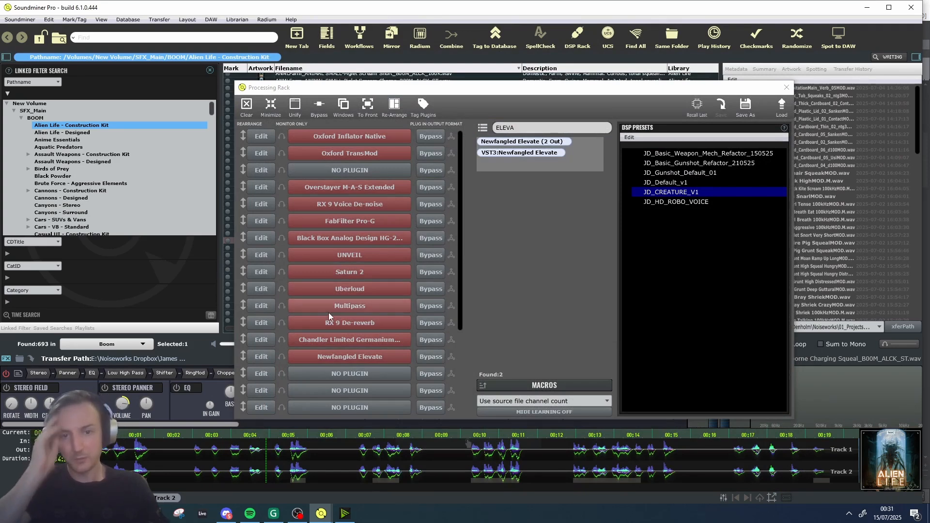
Audition the charging squeal with UNVEIL bypassed, and re-enable the plug-in for comparison.
click(430, 255)
click(361, 471)
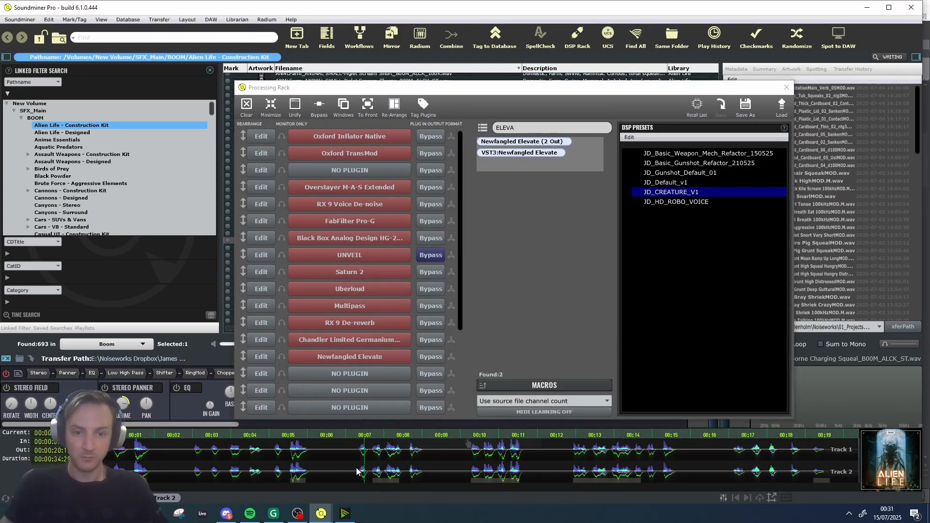
click(429, 256)
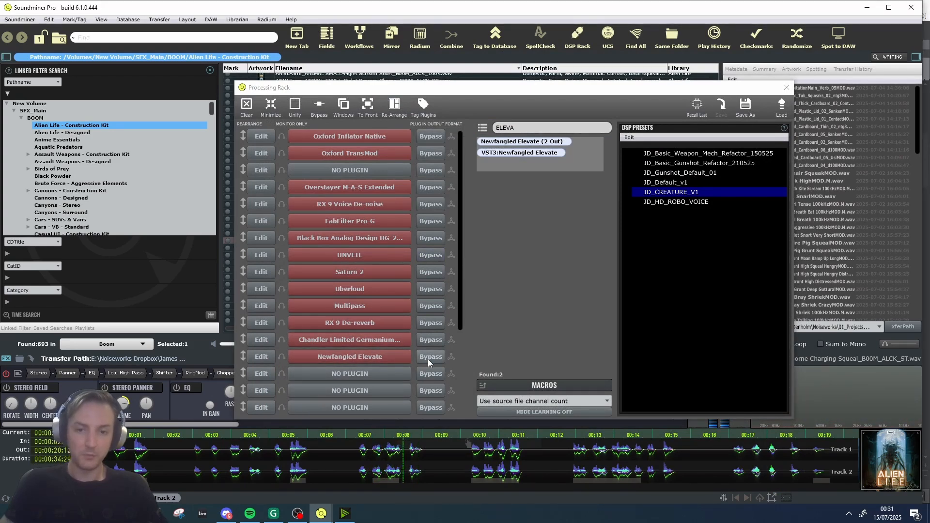
With Elevate bypassed, readjust the Germanium Compressor's mix while auditioning the charging squeal, and close its window.
click(264, 341)
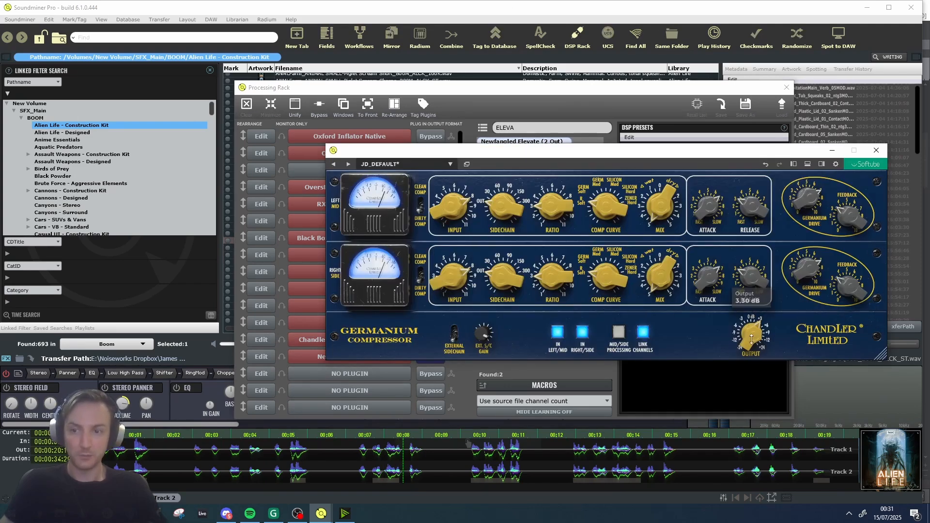
click(605, 469)
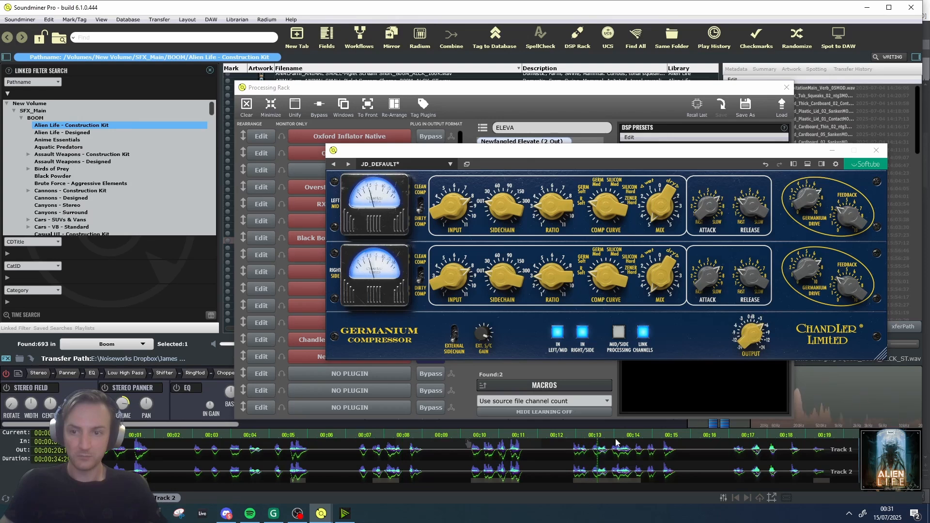
click(665, 186)
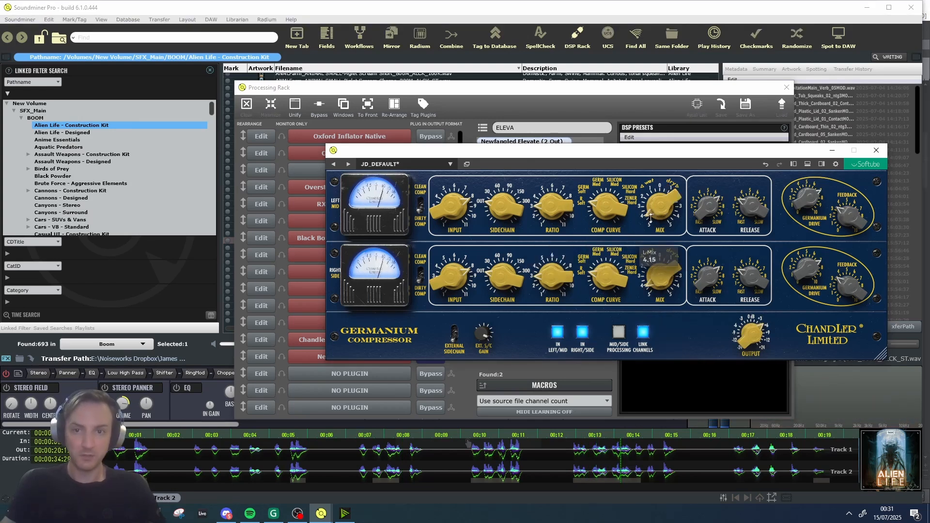
drag(649, 218, 646, 206)
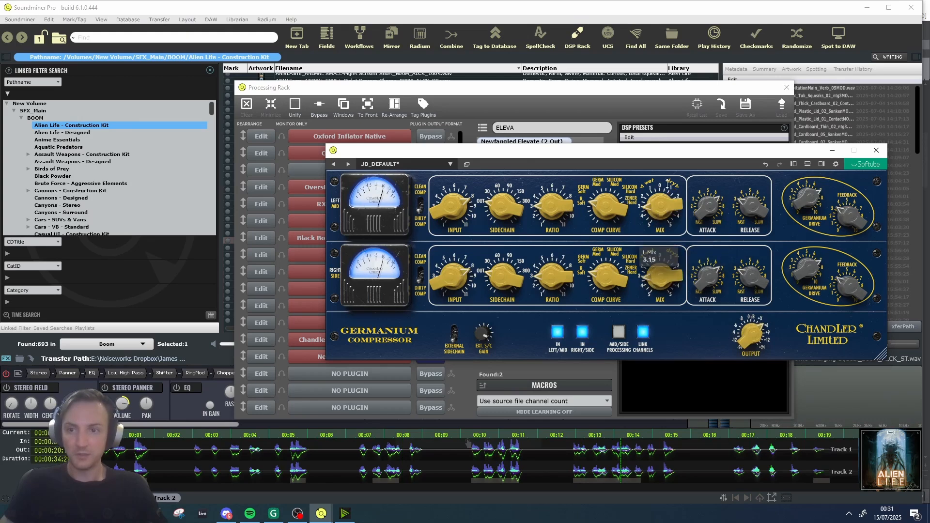
click(587, 449)
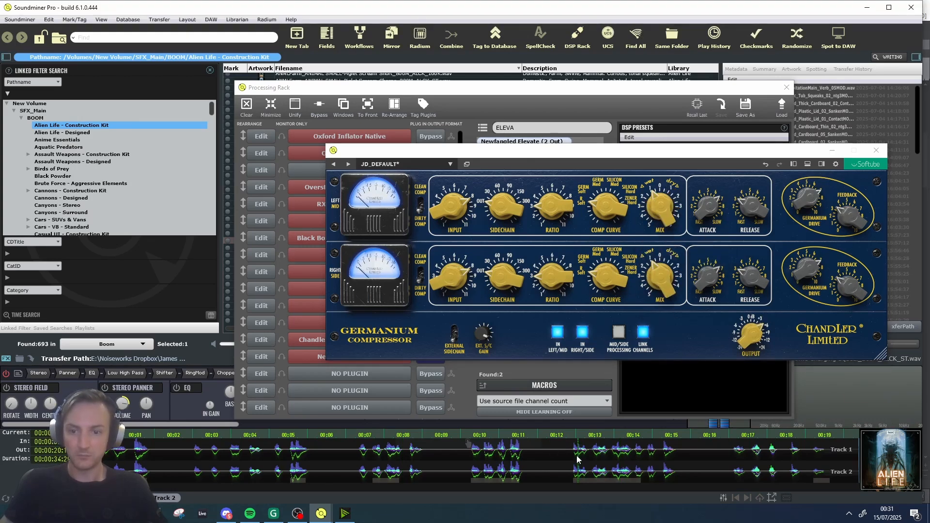
drag(665, 205, 665, 213)
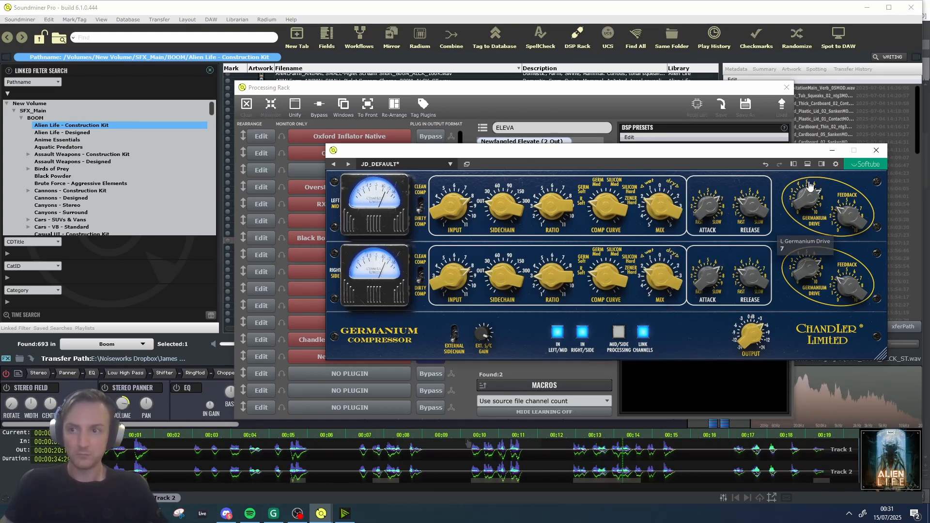
click(875, 152)
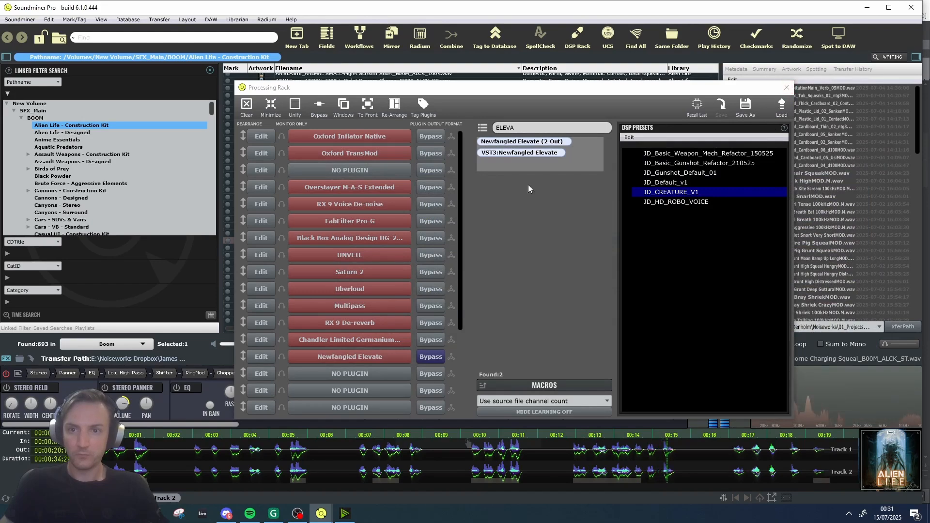
Close the rack, lower the playback pitch to about -15 st 55 c, and audition the Pig Grunt Raspy Long Angry and Squeal Long stereo files.
click(786, 88)
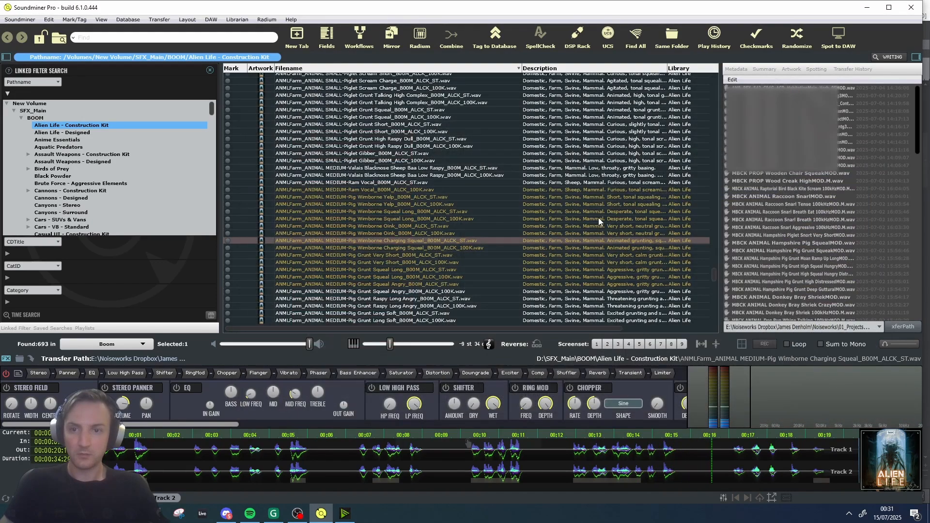
click(342, 465)
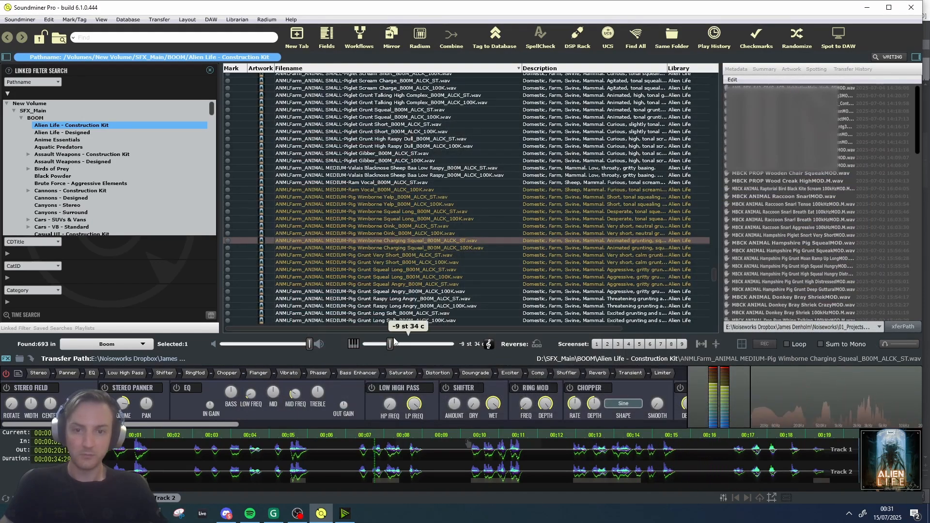
click(376, 298)
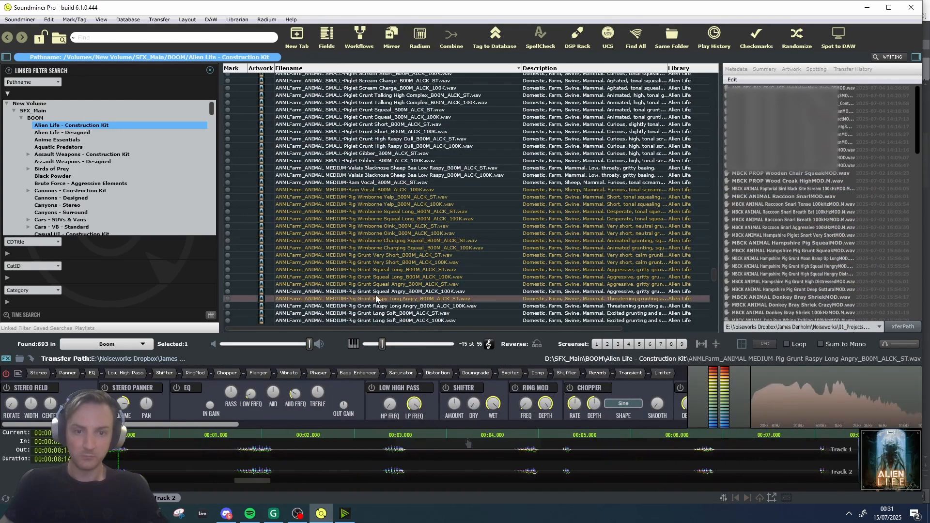
click(379, 271)
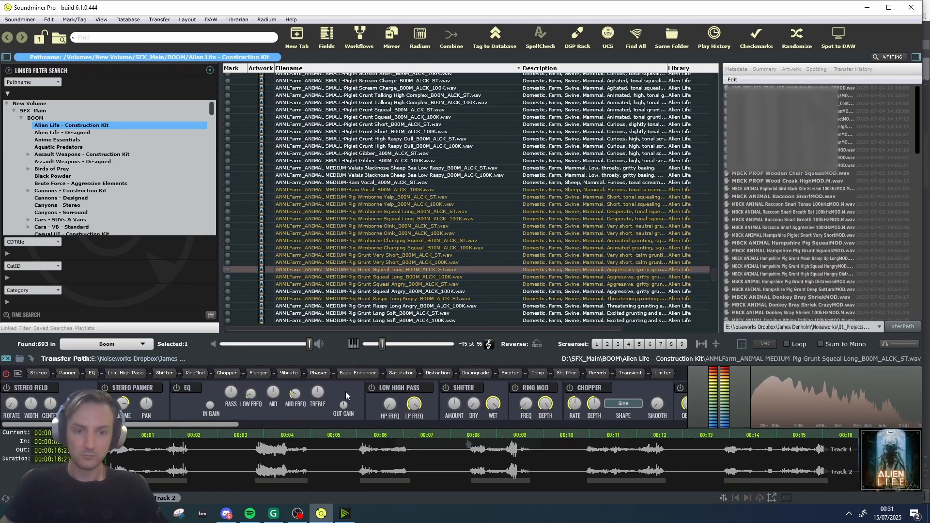
click(253, 457)
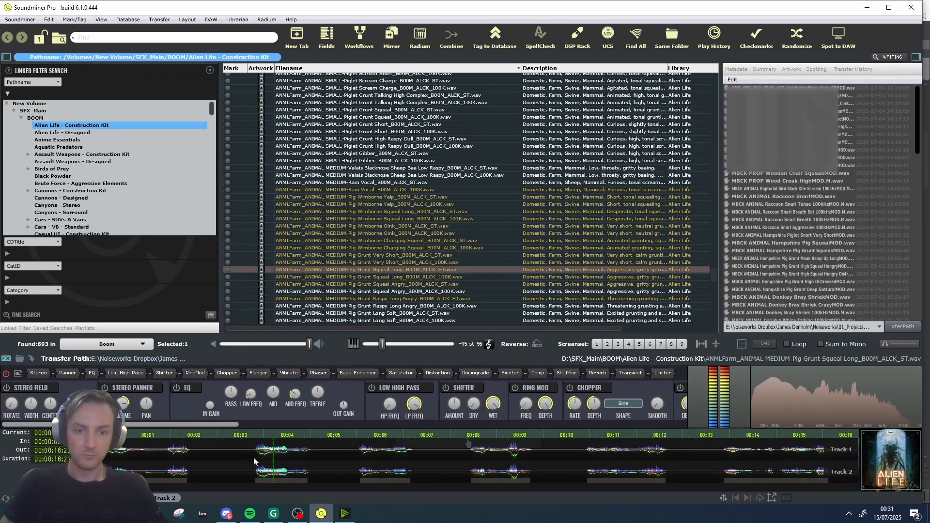
key(space)
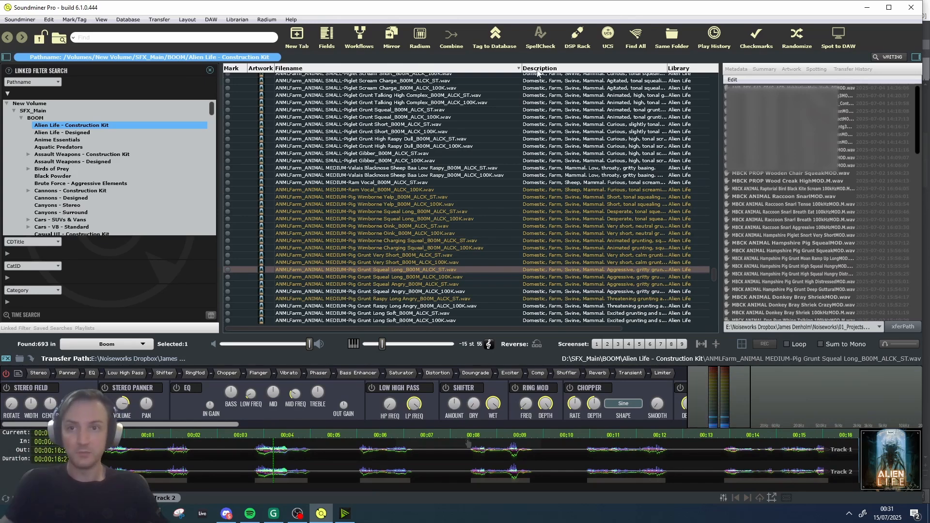
Reopen the DSP rack and compare the long grunt squeal with the whole chain bypassed and re-enabled.
click(578, 38)
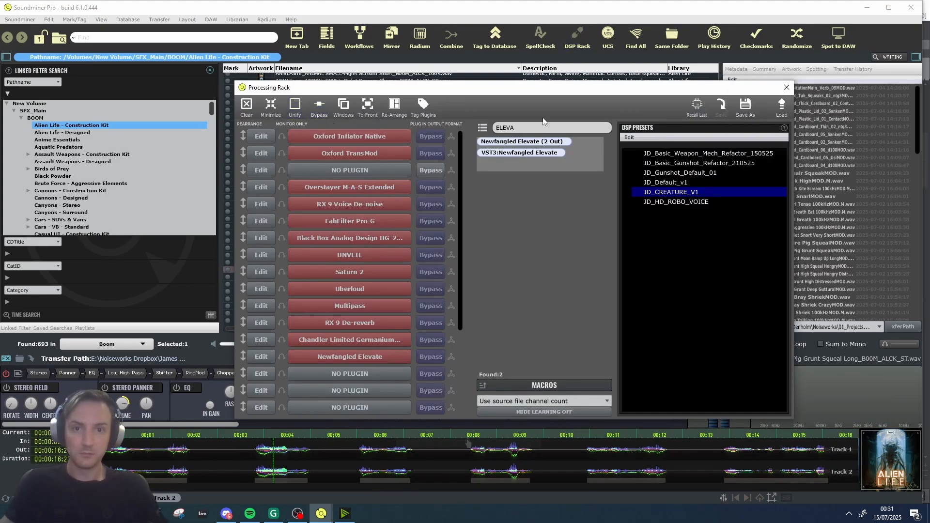
click(787, 87)
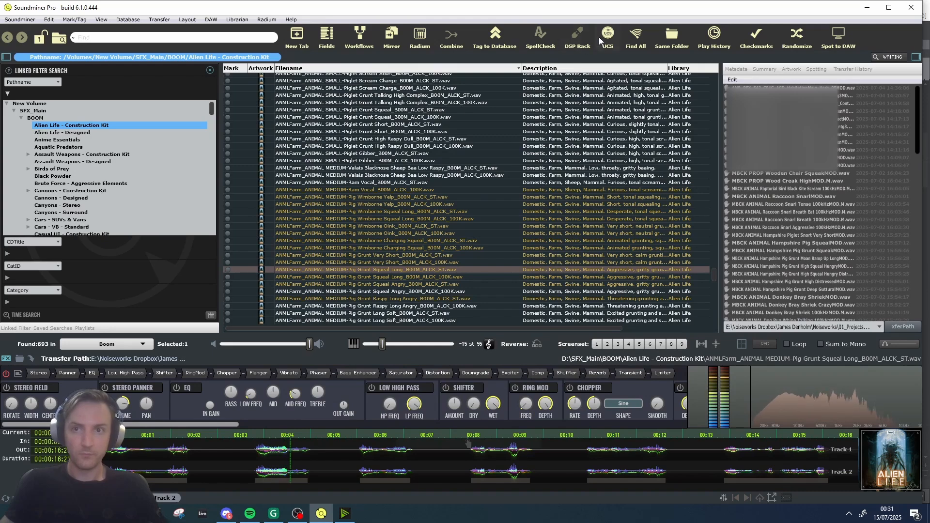
click(578, 38)
drag(486, 83, 554, 62)
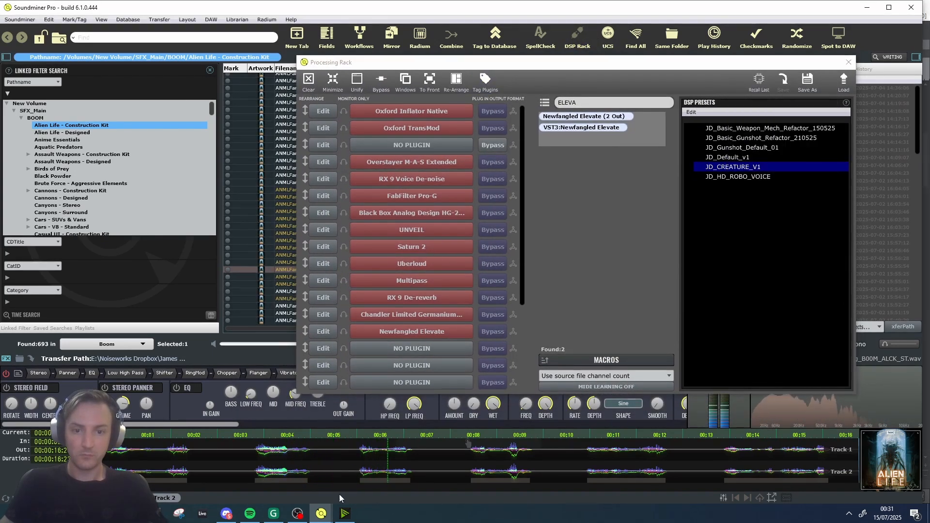
click(382, 82)
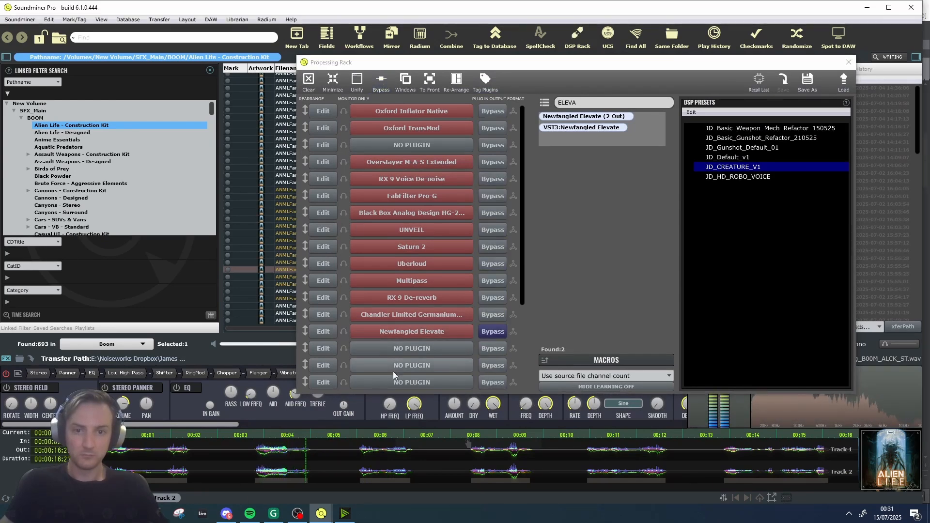
Review the Overstayer M-A-S and Multipass settings in the rack while auditioning the long grunt squeal.
click(323, 163)
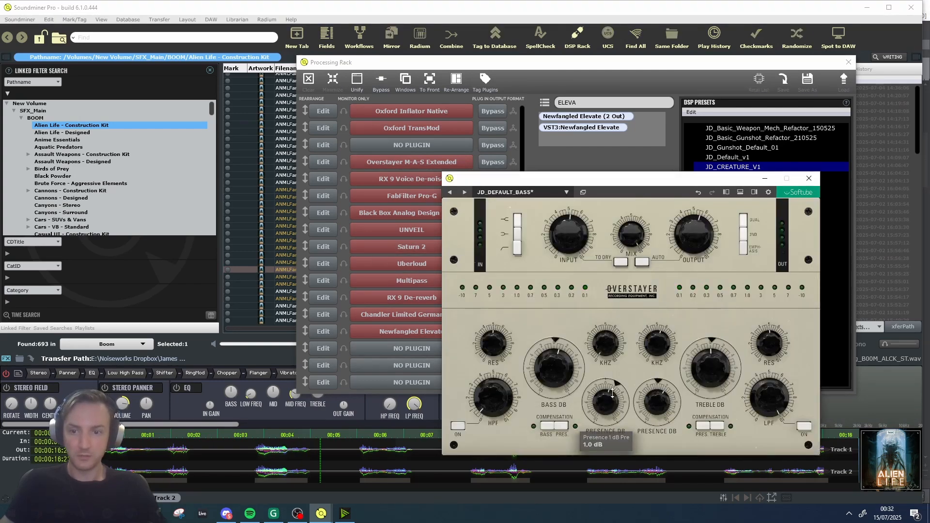
click(808, 178)
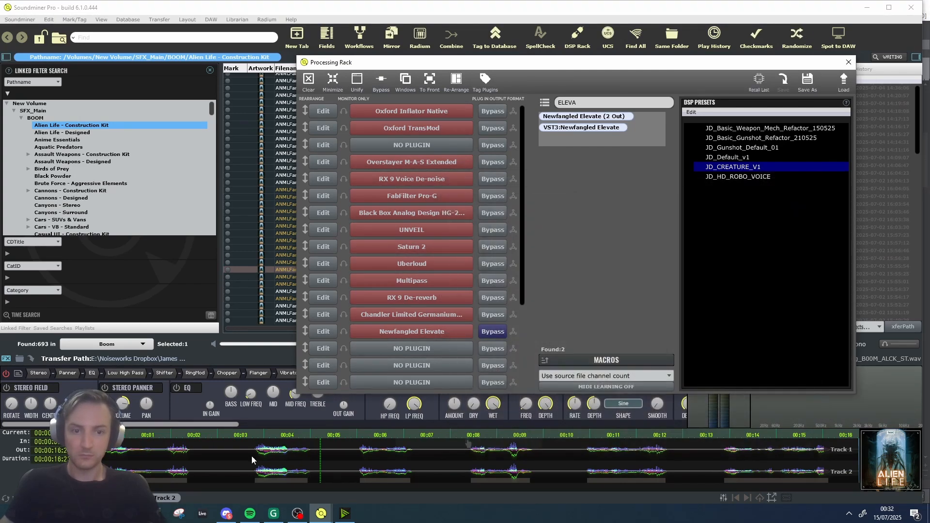
click(252, 461)
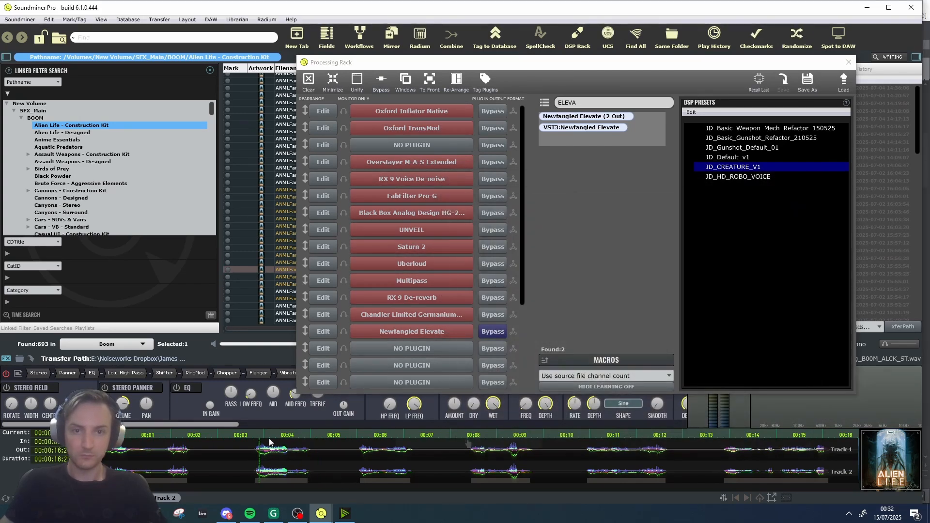
click(325, 280)
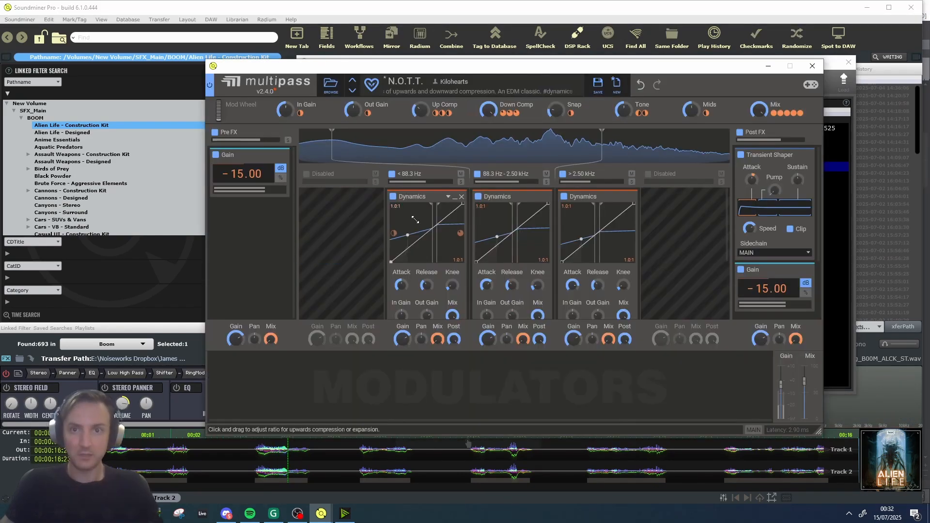
click(812, 66)
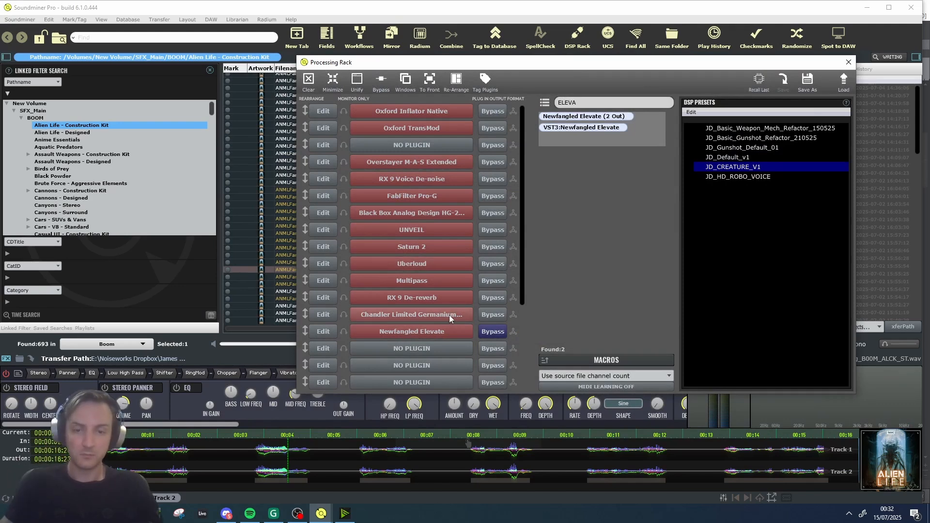
Set Uberloud's low push to 13% and mid push to 26% while auditioning the grunt squeal, and close its window.
click(330, 267)
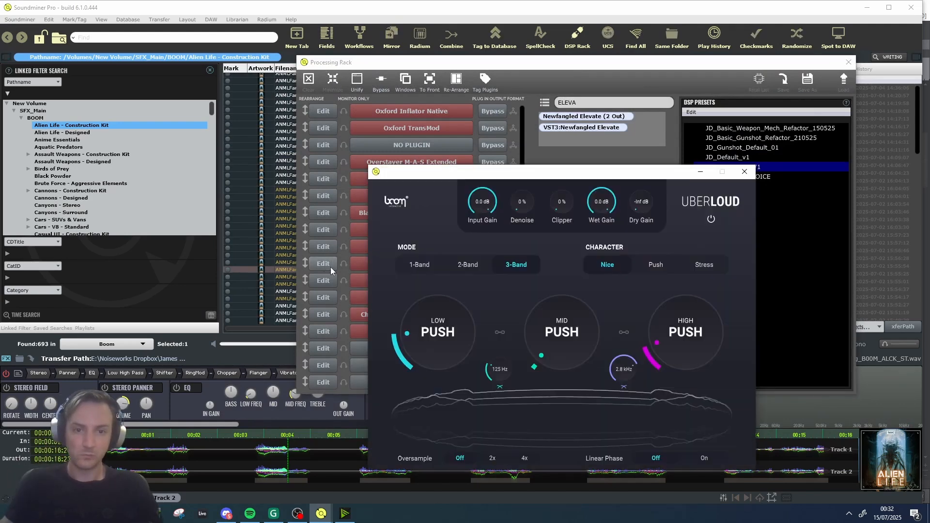
drag(600, 339, 587, 332)
click(258, 458)
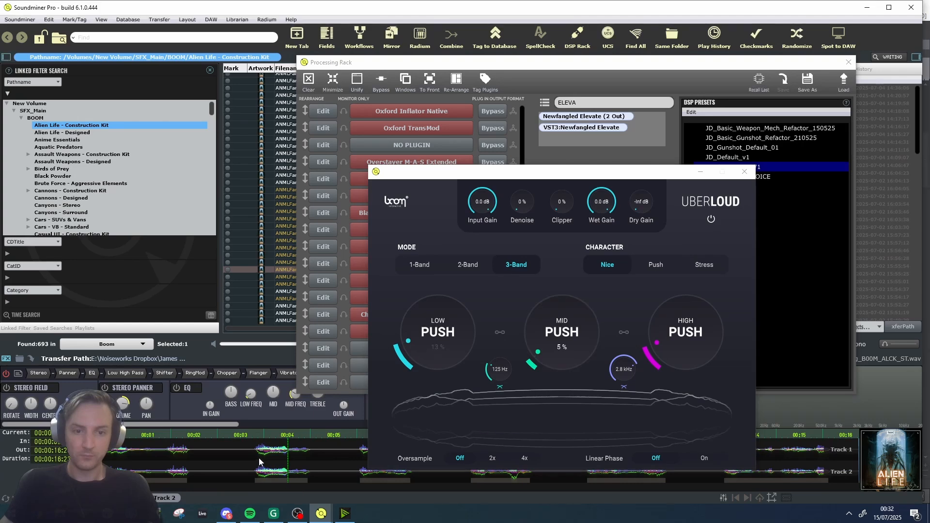
drag(533, 363, 551, 343)
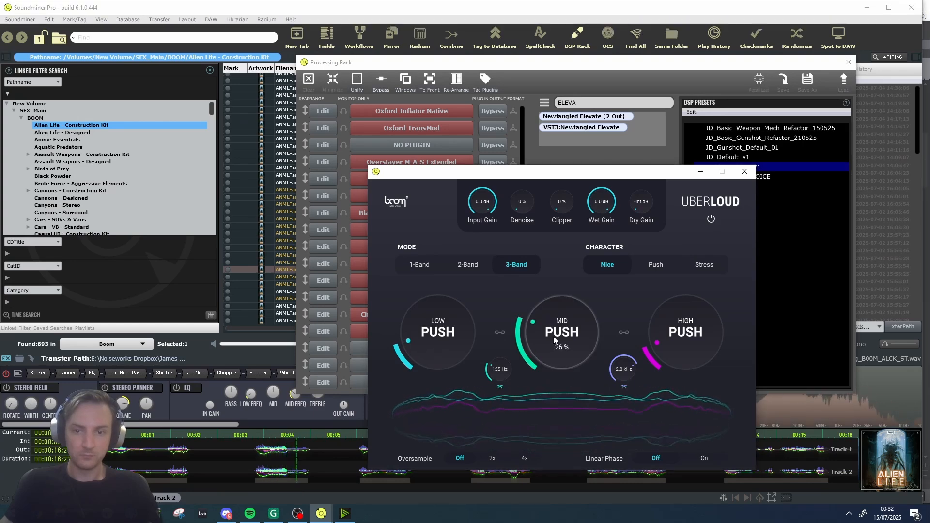
click(744, 171)
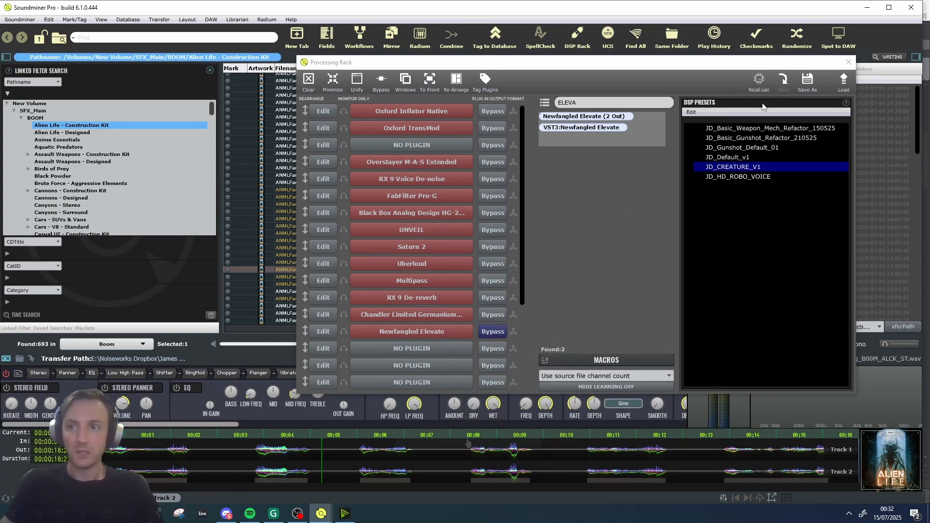
Save the plug-in chain as the DSP preset JD_Creature_V2, close the rack, and maximise the main window.
click(808, 83)
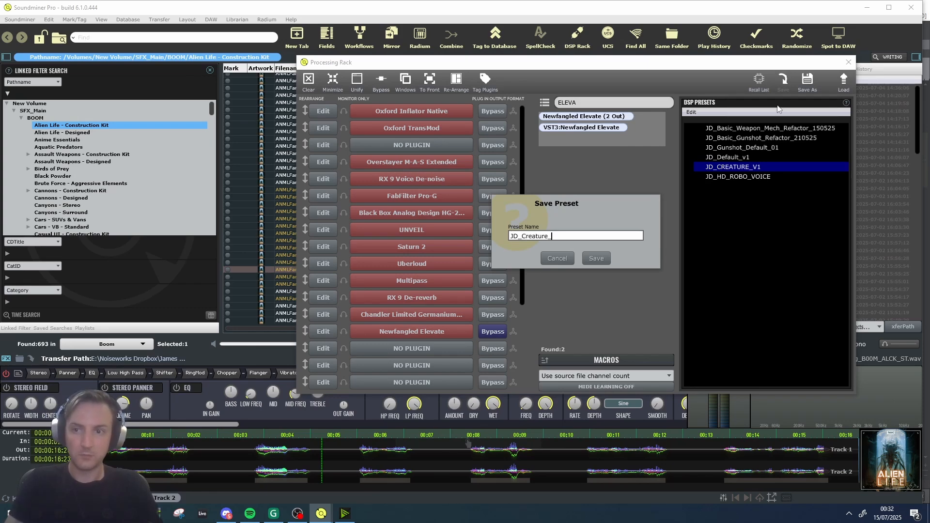
key(Return)
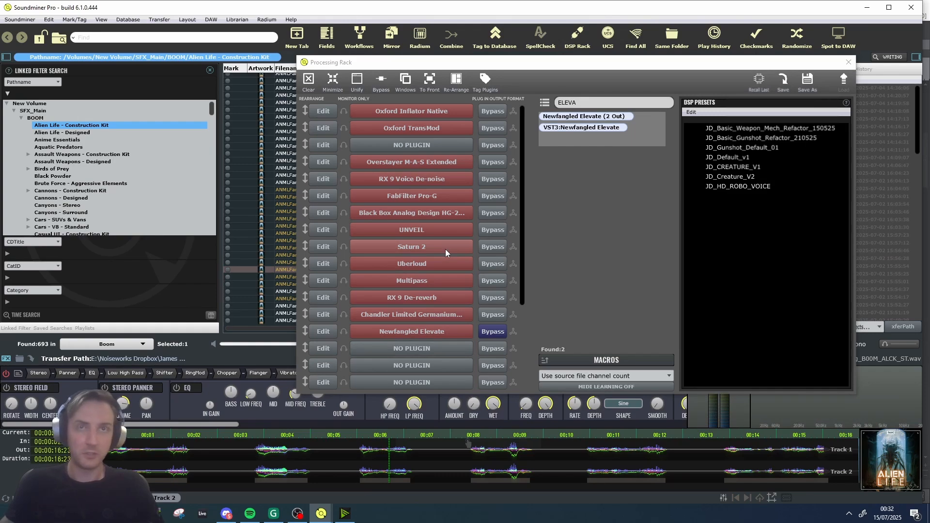
click(848, 62)
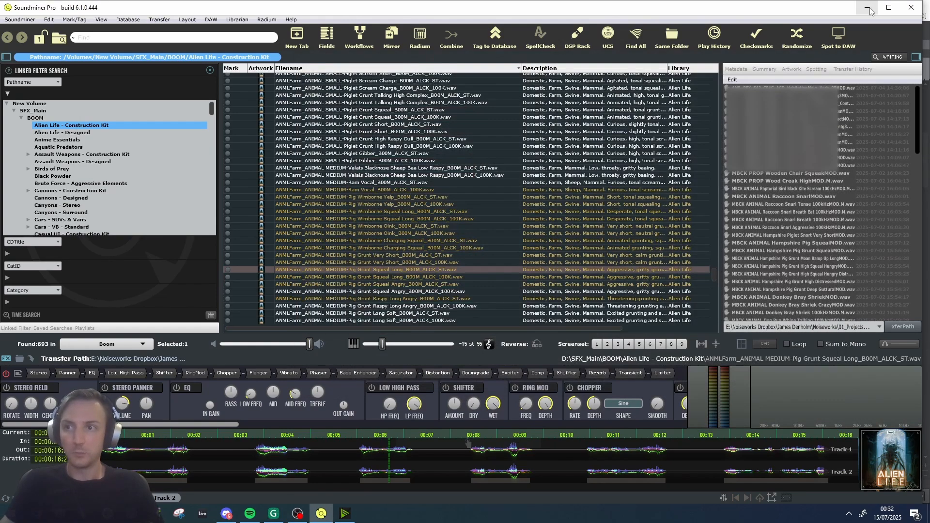
click(889, 7)
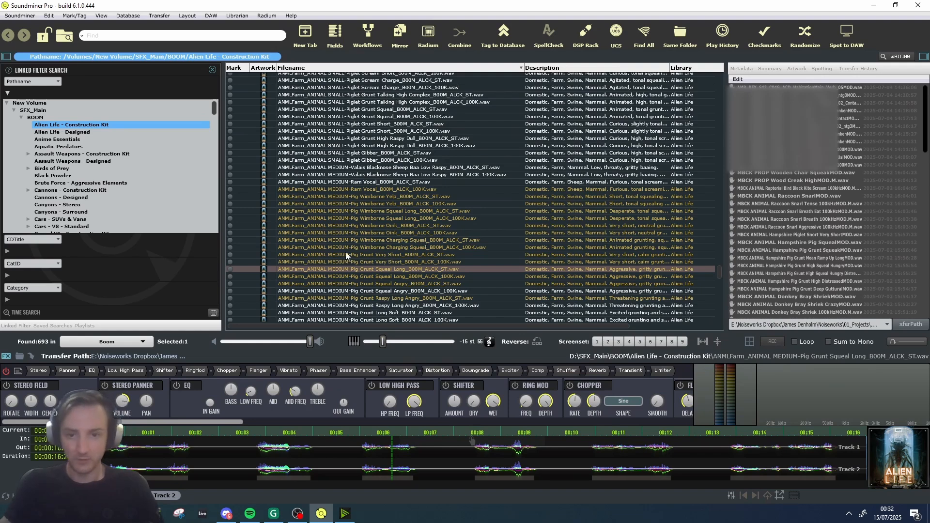
Audition the Pig Grunt Excited Long 100K file from the Alien Life - Construction Kit list.
scroll(346, 255, down, 3)
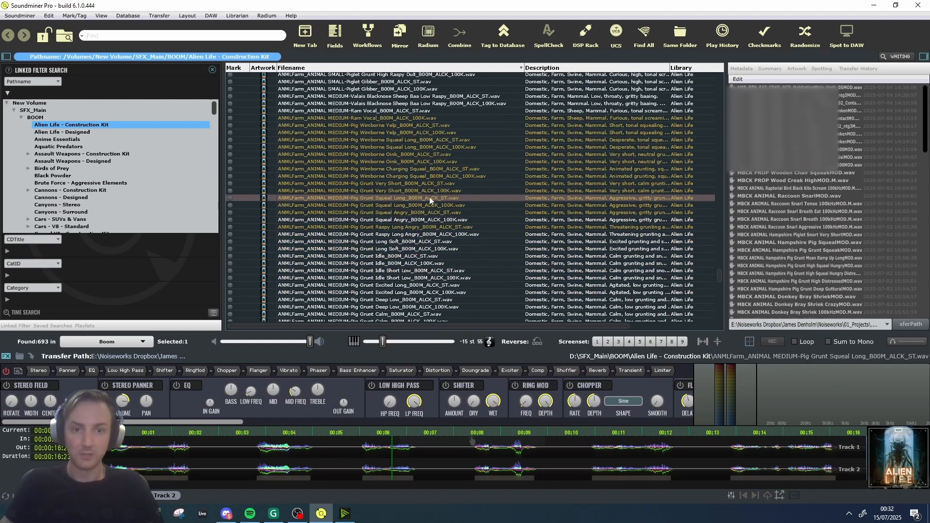
scroll(355, 264, down, 3)
scroll(355, 264, down, 1)
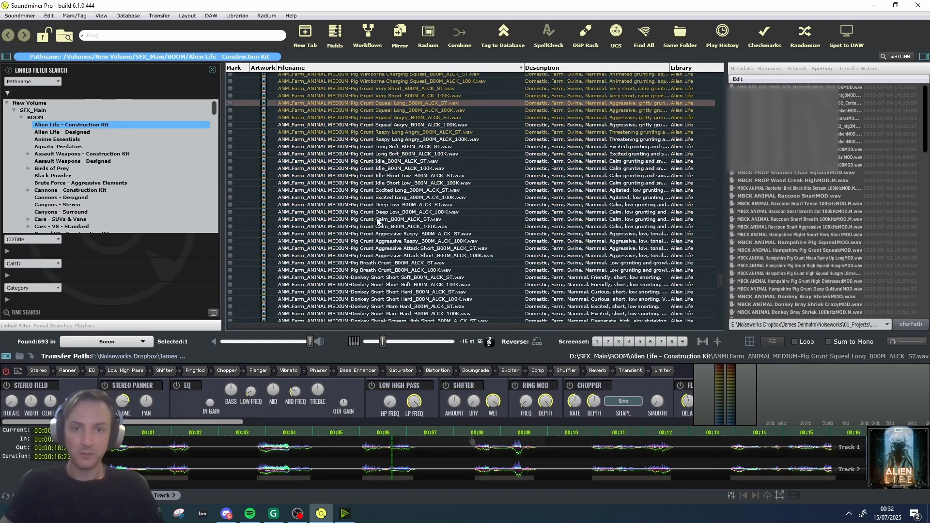
click(384, 198)
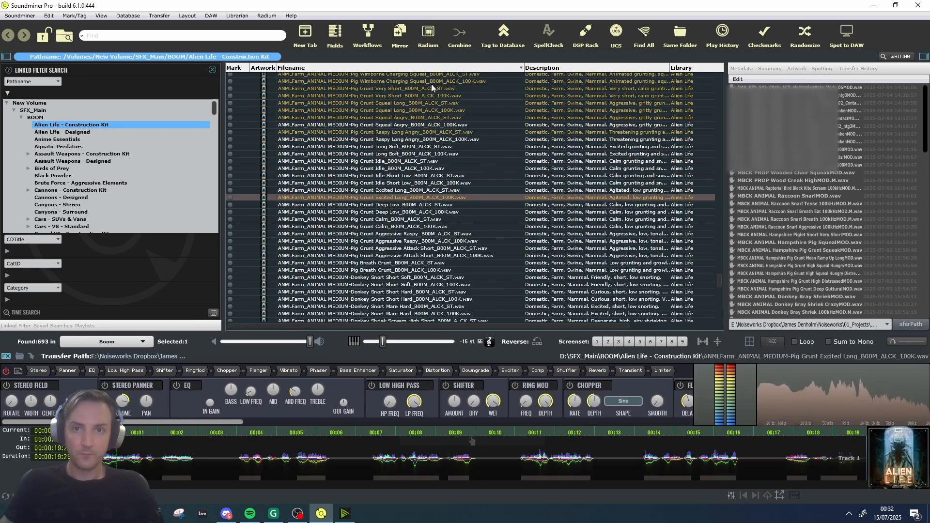
Open the DSP rack and audition the excited pig grunt with Overstayer M-A-S Extended bypassed.
click(586, 34)
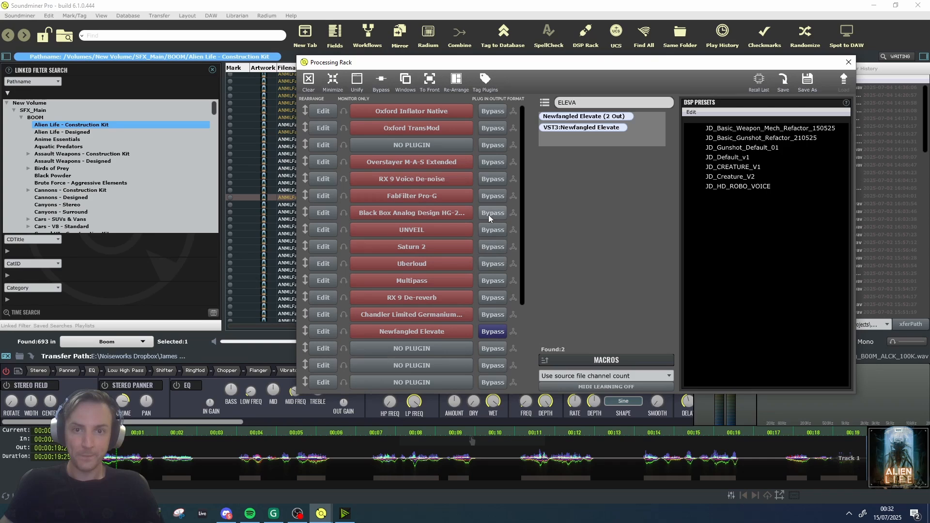
click(491, 163)
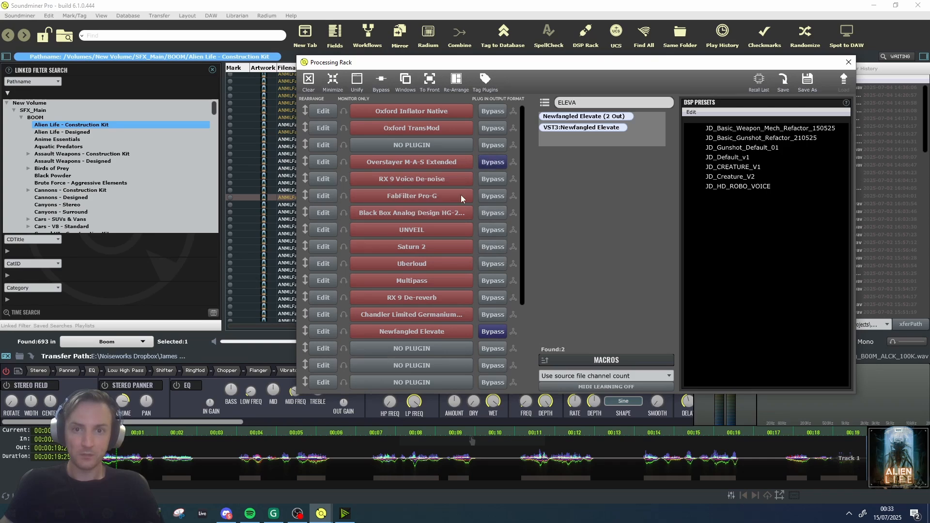
click(376, 458)
click(520, 465)
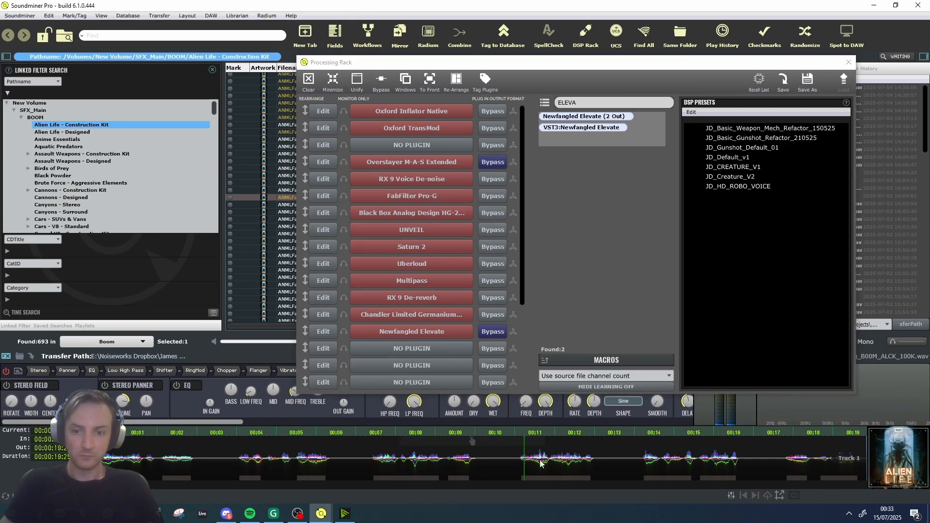
Audition the excited grunt with Overstayer re-enabled and its window open, then select the JD_CREATURE_V1 preset without loading it and close the rack.
click(323, 161)
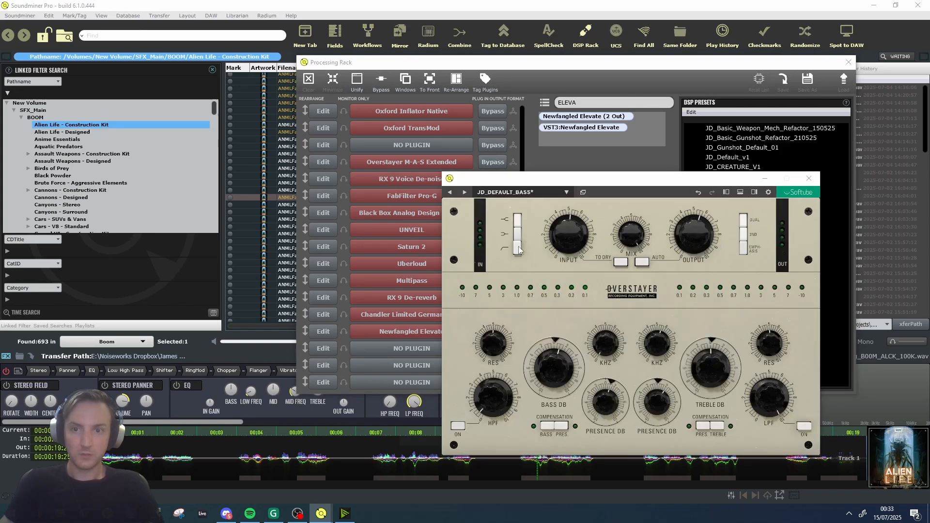
click(367, 462)
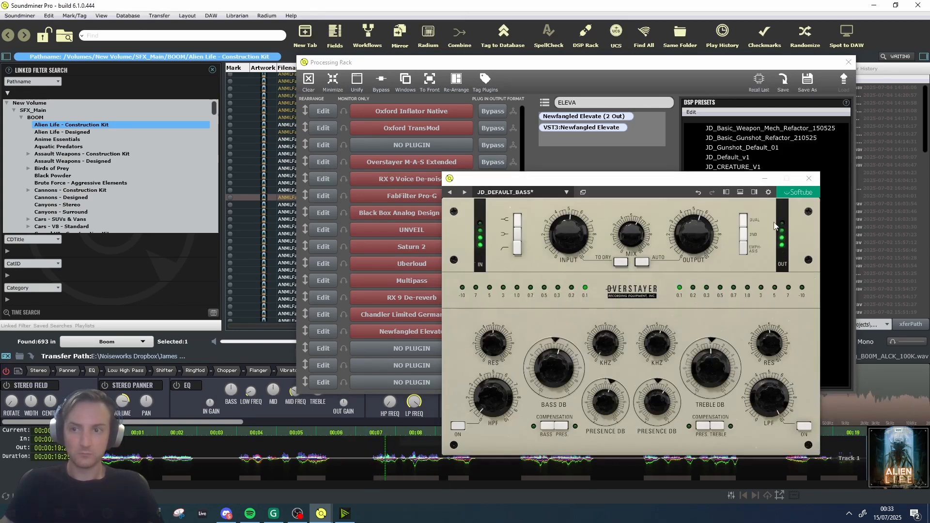
click(809, 178)
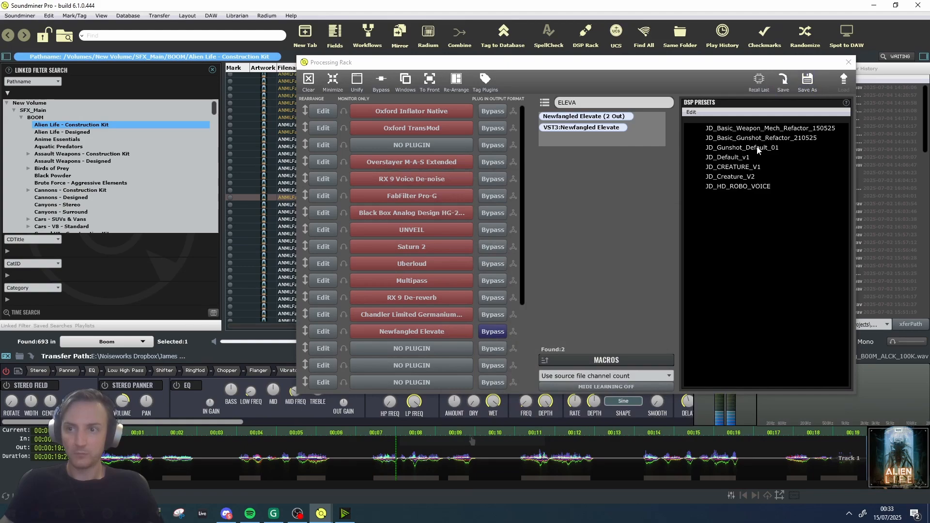
click(754, 168)
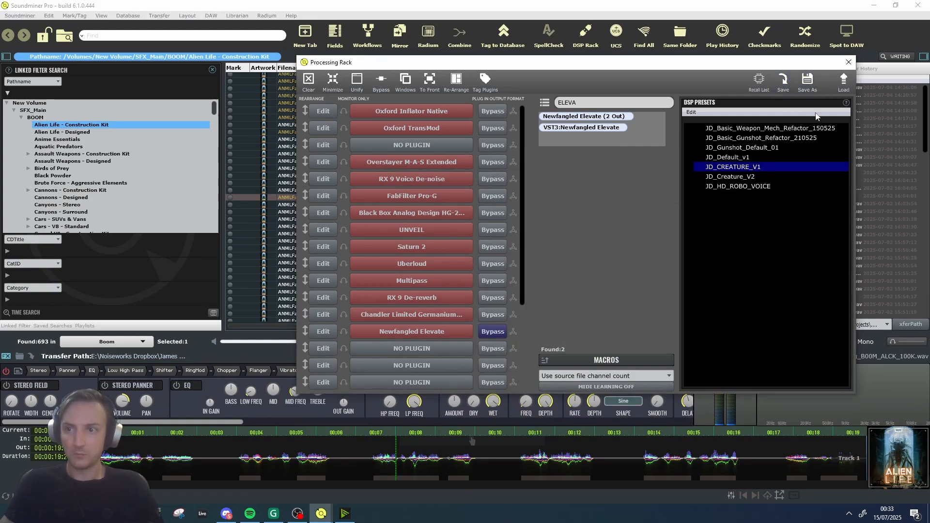
click(848, 63)
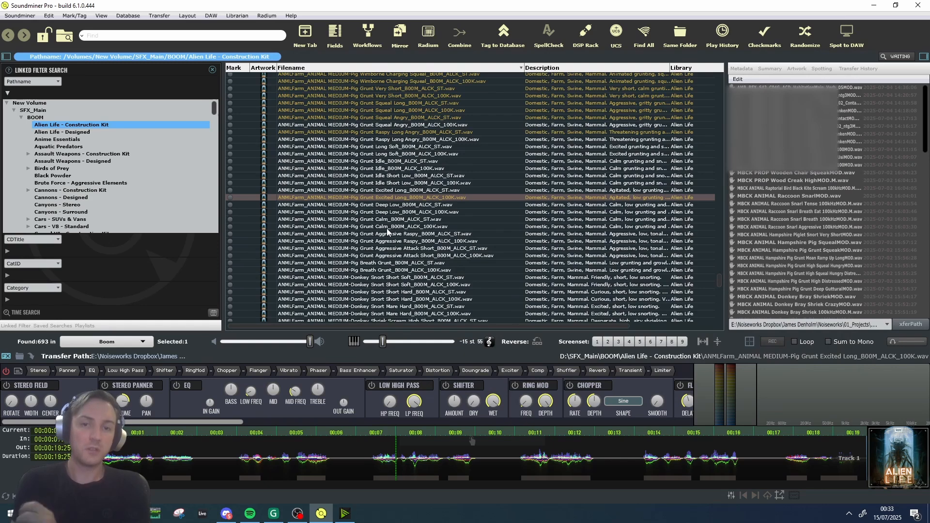
Audition and checkmark Pig Grunt Aggressive Attack Short ST, Pig Breath Grunt 100K and Donkey Shriek Scream High Short ST.
scroll(419, 252, down, 4)
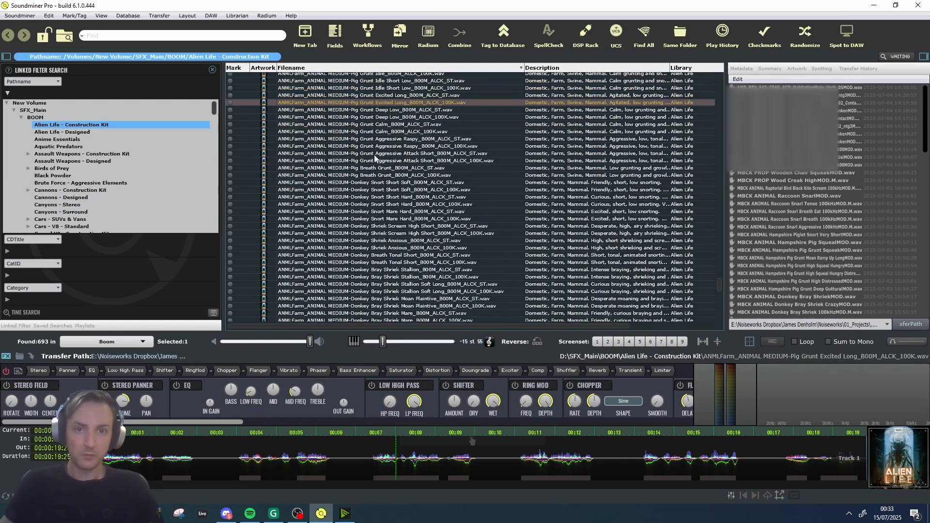
click(359, 153)
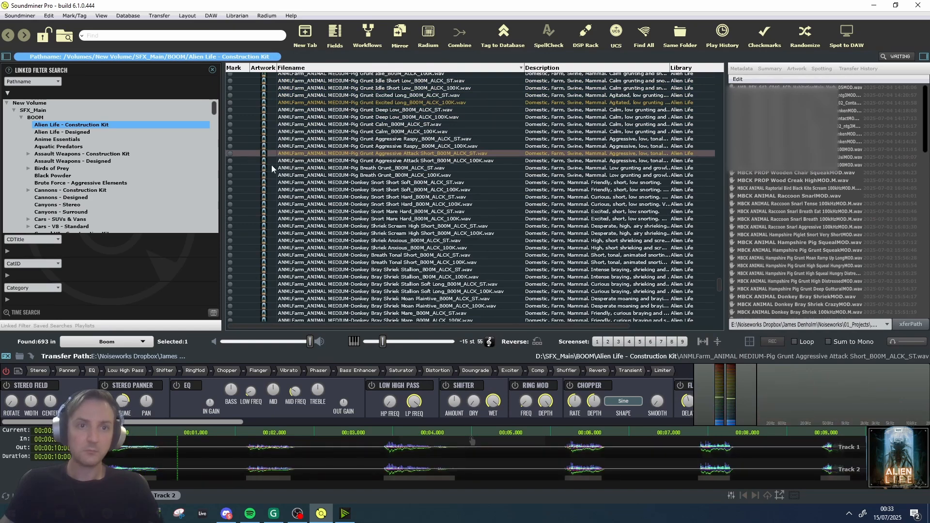
click(230, 154)
click(365, 176)
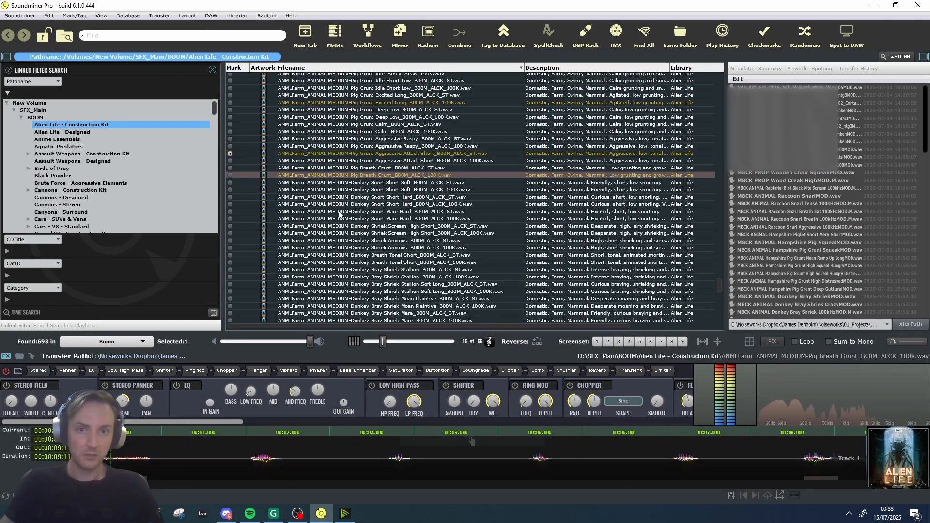
click(230, 175)
click(285, 226)
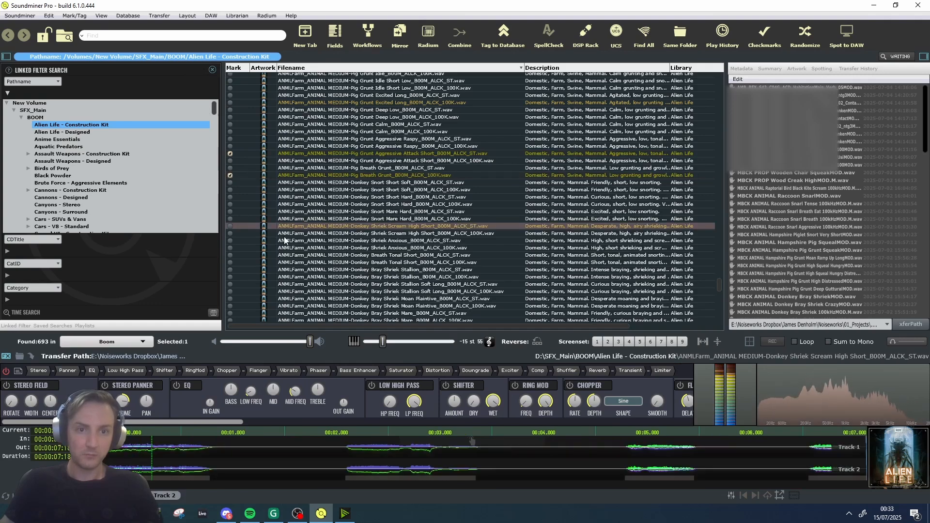
click(230, 226)
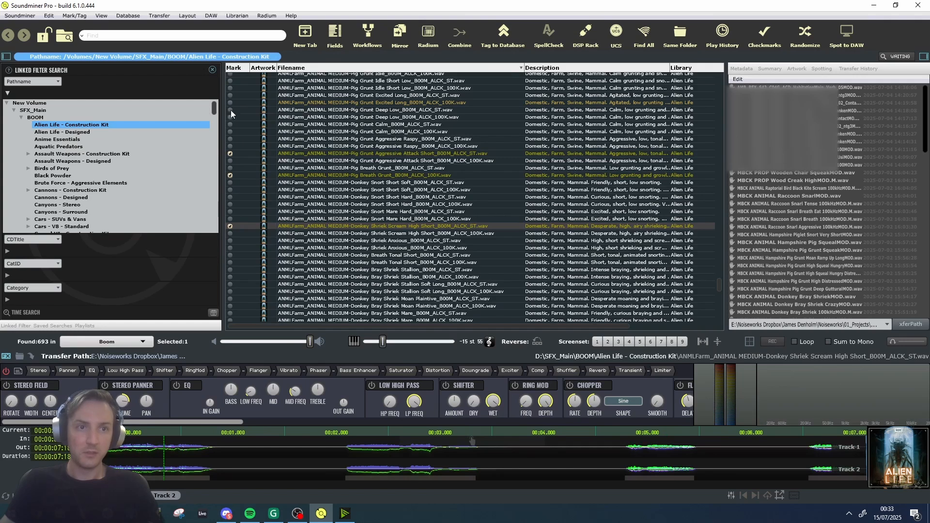
List only the checkmarked files and select the seven from Donkey Shriek Scream High Short to Raccoon Snarl Tense.
click(240, 69)
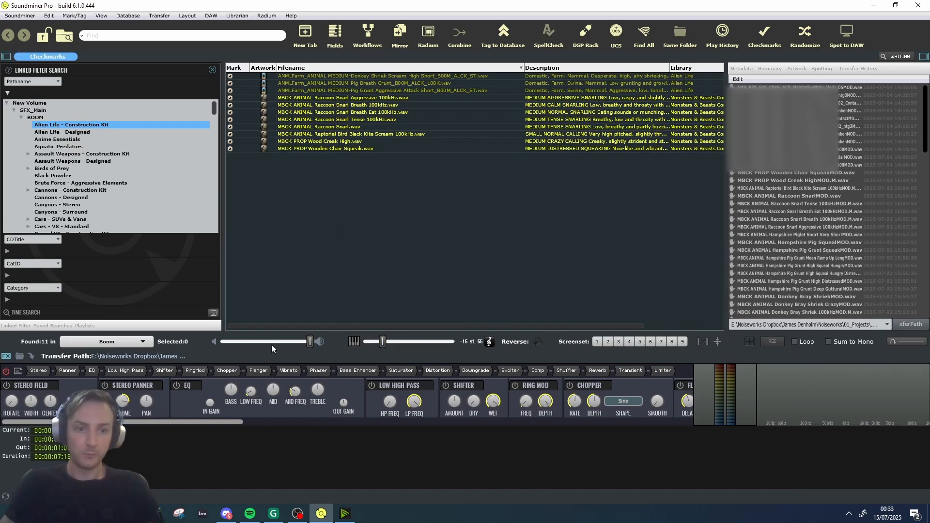
click(337, 120)
shift+click(333, 77)
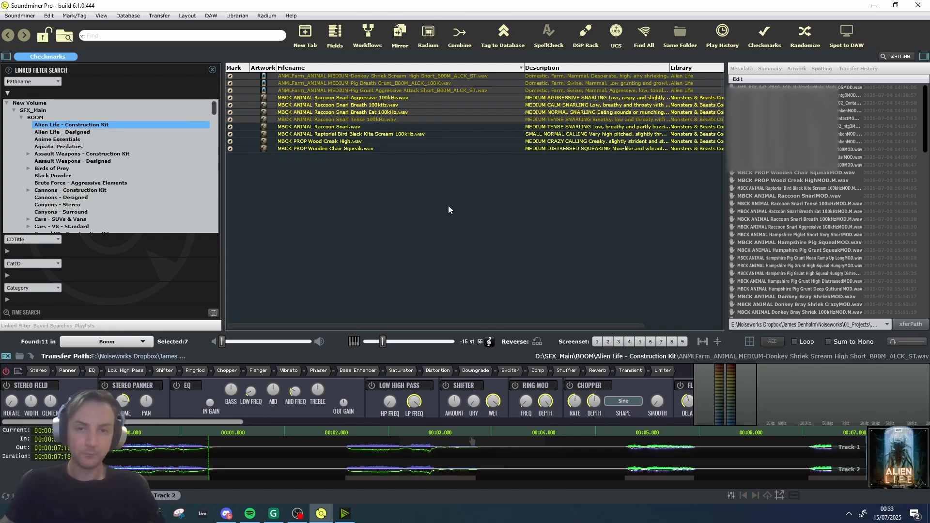
Audition the checkmarked files upward through Raccoon Snarl Breath to Pig Grunt Aggressive Attack Short.
key(Up)
key(Up)
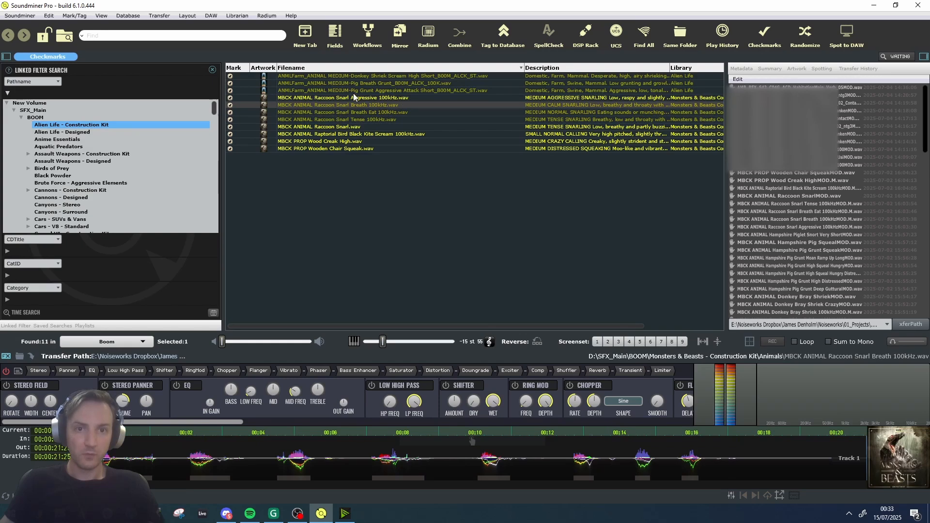
key(Up)
key(Up)
Reopen the DSP rack, move it clear of the checkmarked files, and remove the checkmark from Donkey Shriek Scream High Short.
click(584, 34)
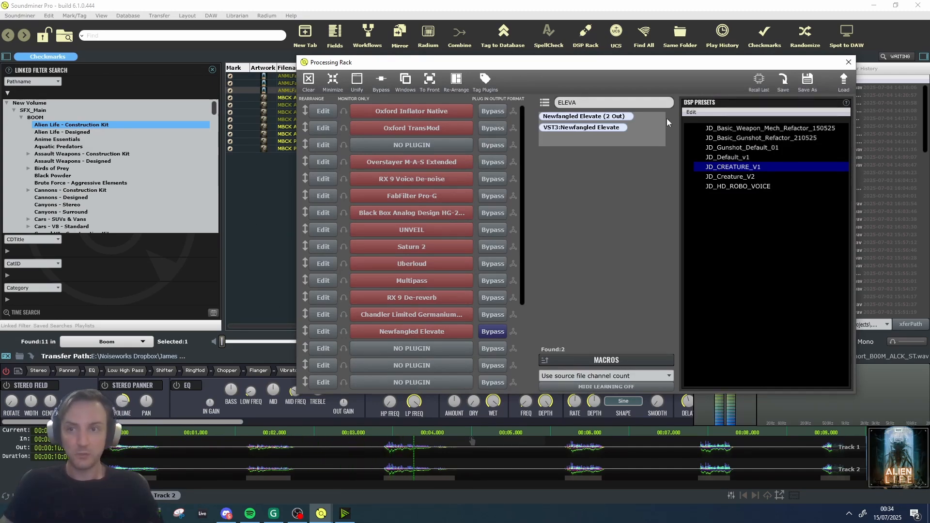
drag(416, 59, 442, 149)
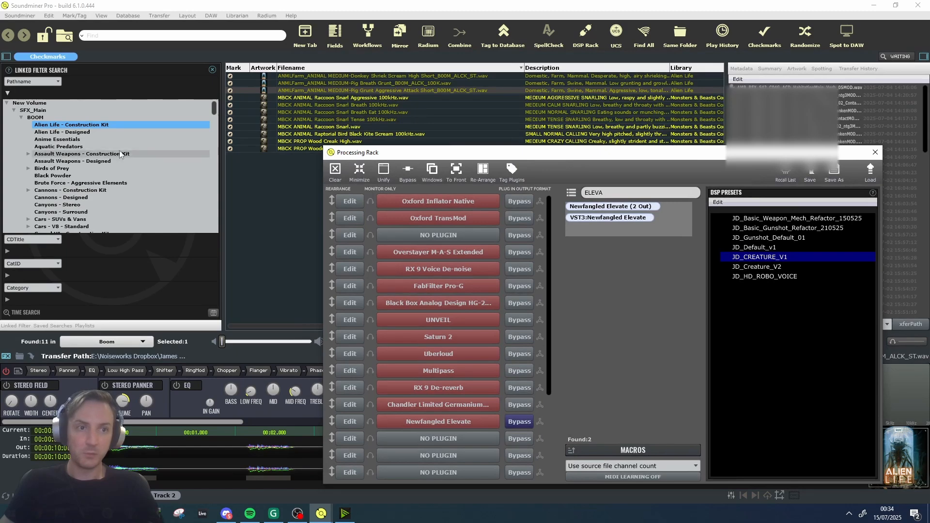
click(67, 127)
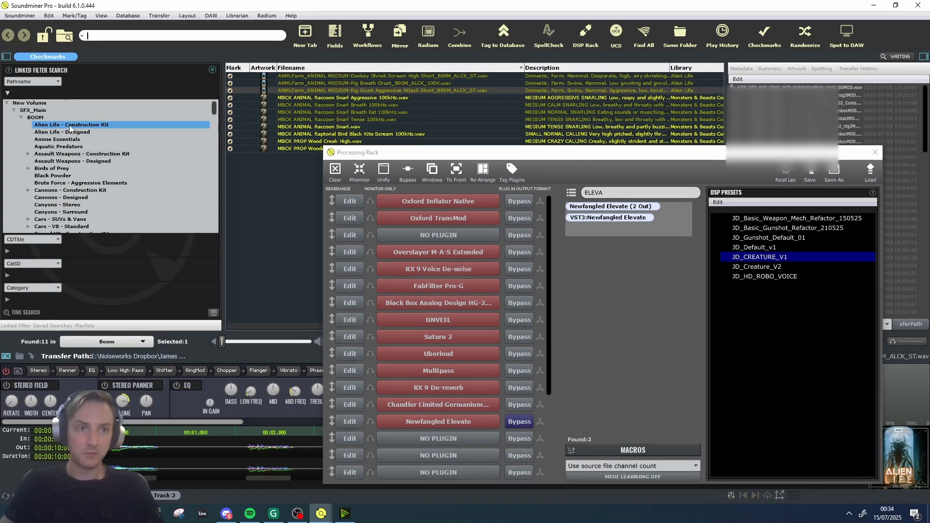
click(231, 77)
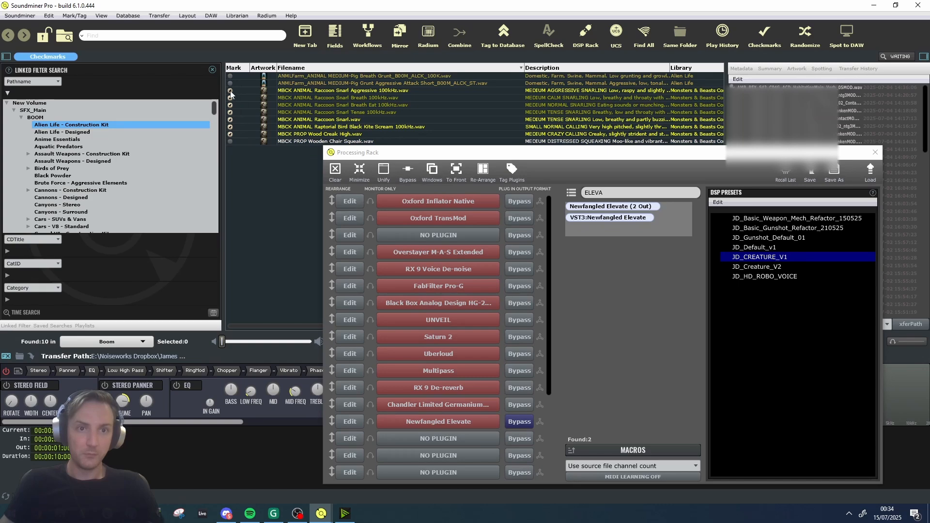
Show the files of the Alien Life - Construction Kit folder again and reposition the rack beside the folder tree.
click(70, 153)
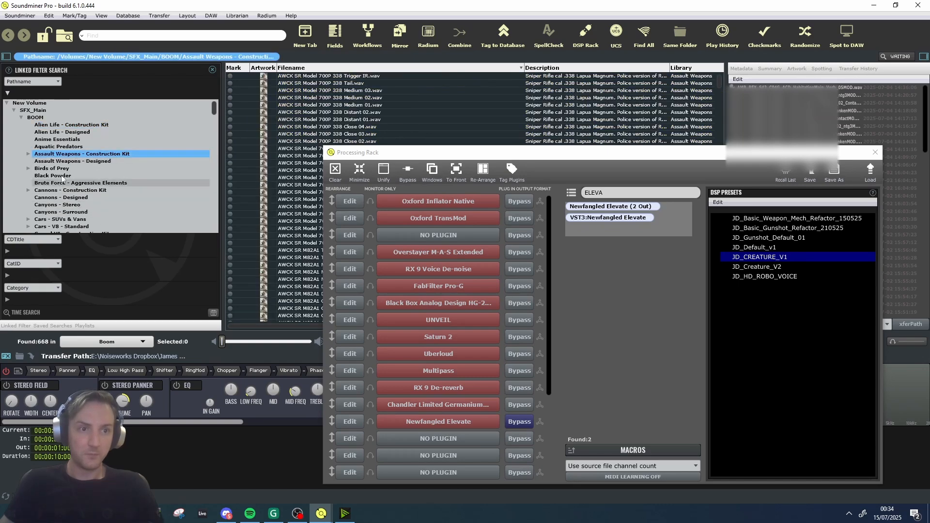
key(Up)
key(Up)
key(Up)
key(Up)
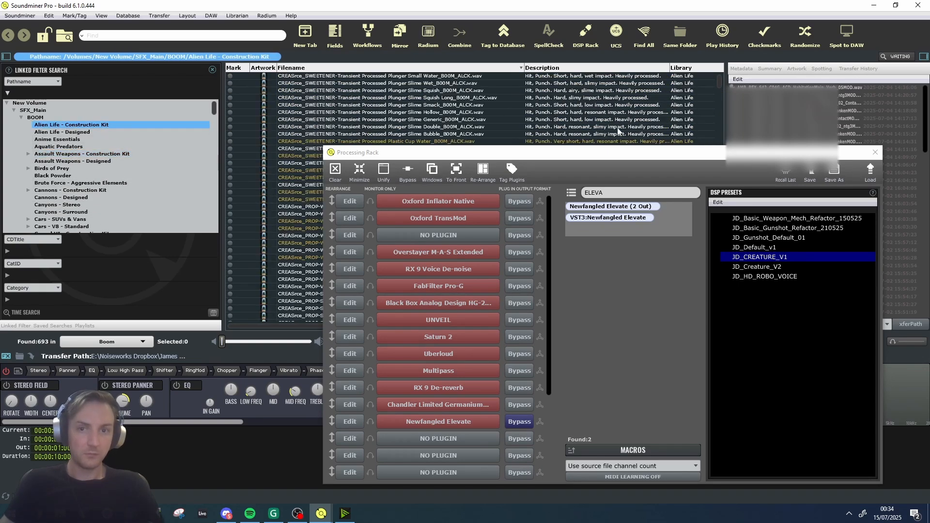
drag(541, 151, 428, 91)
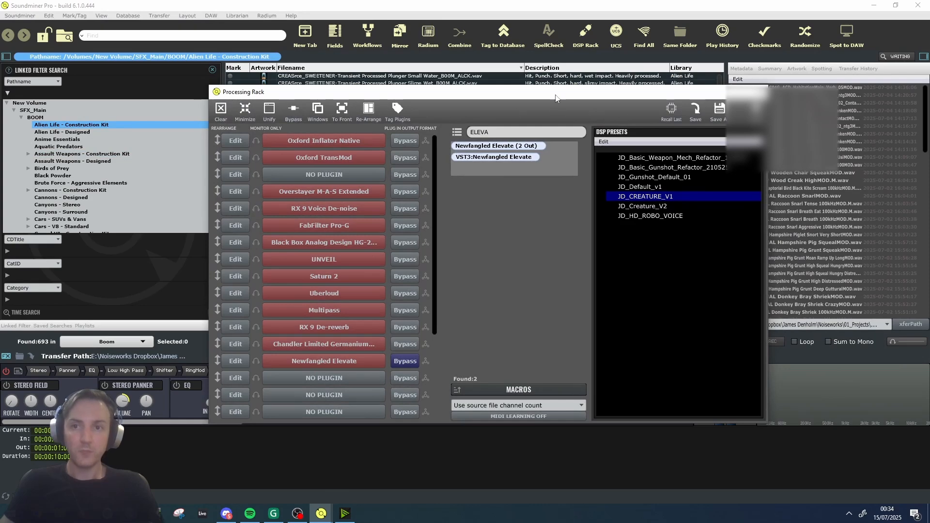
drag(556, 98, 572, 100)
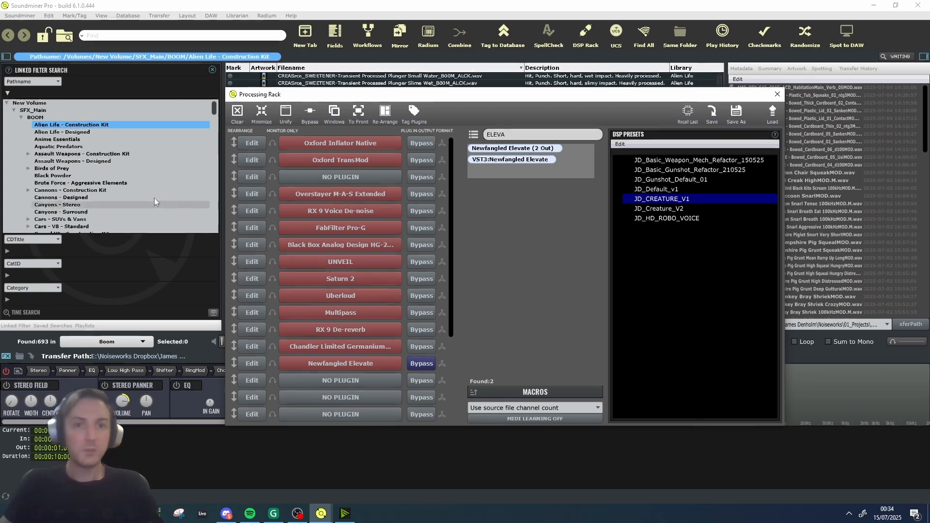
Review the Oxford Inflator and Oxford TransMod settings in the rack, closing each plug-in window.
click(257, 145)
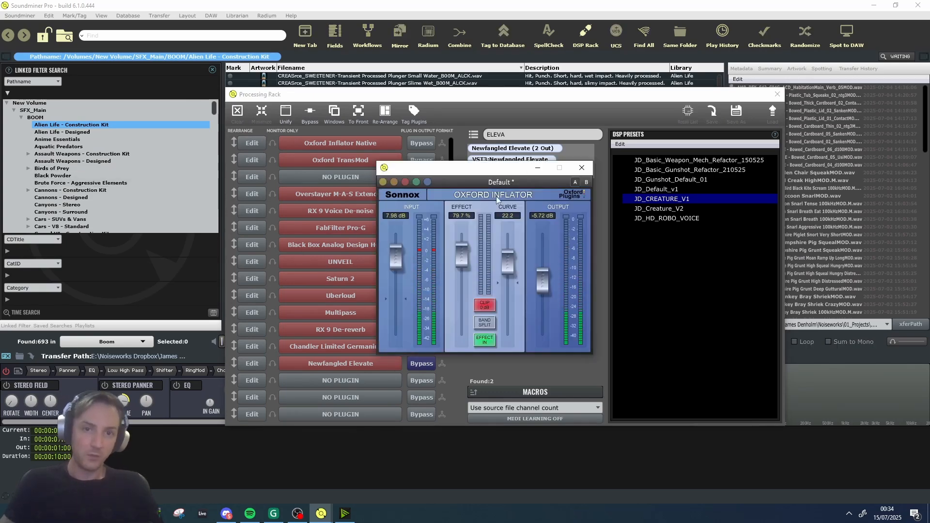
click(584, 170)
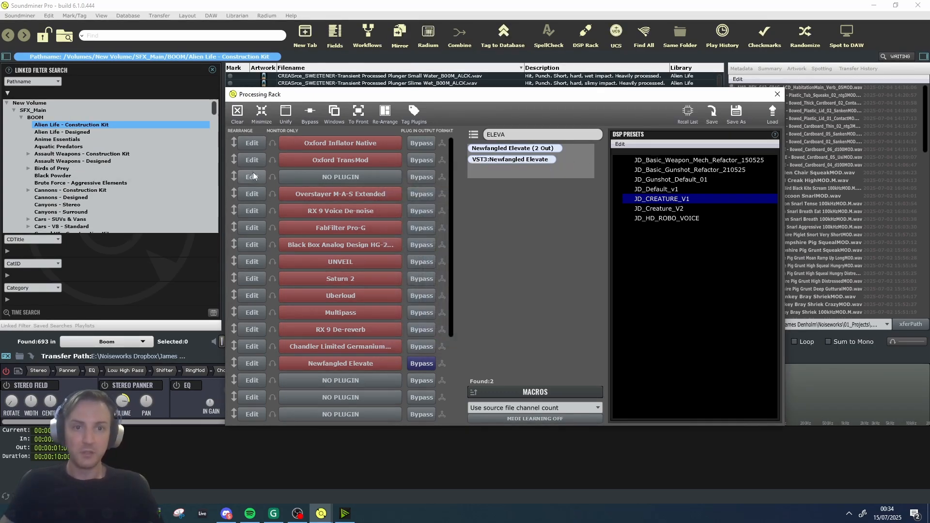
click(252, 159)
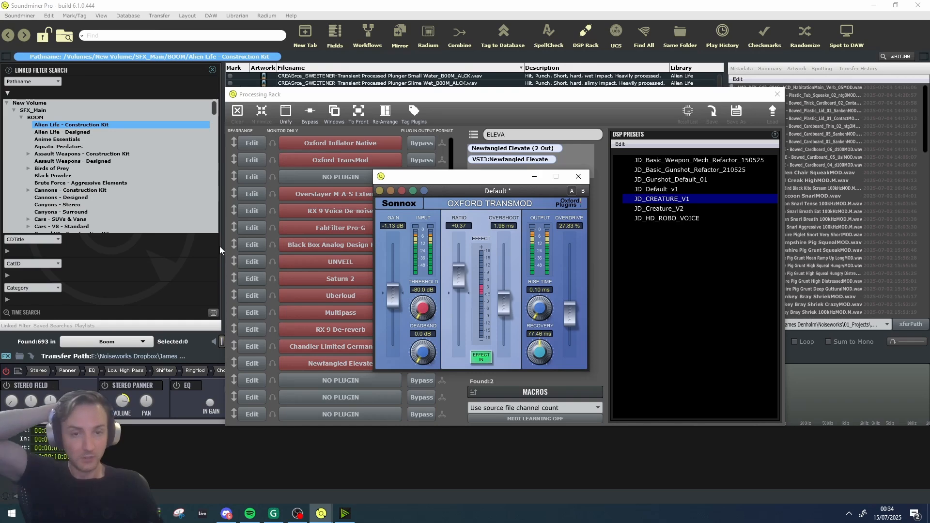
click(579, 176)
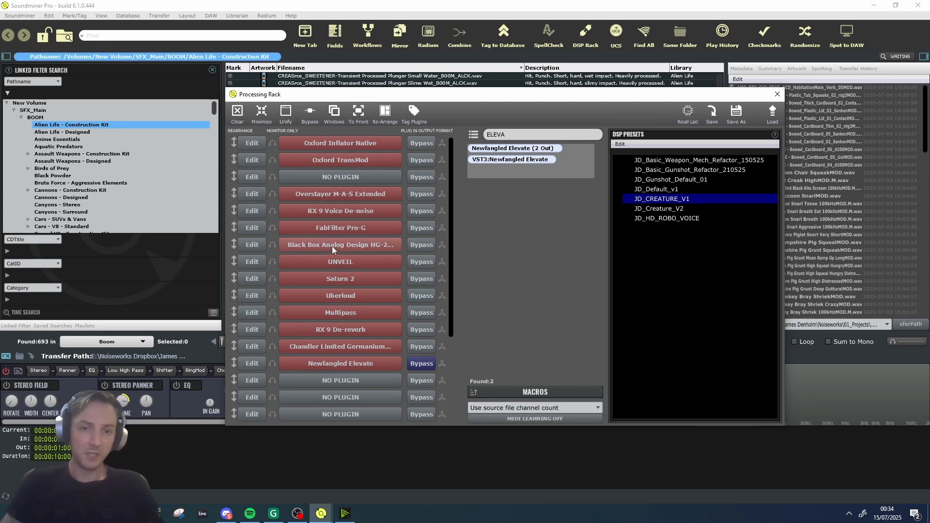
Review the Black Box Analog Design HG-2 settings, close it, and examine UNVEIL with its window moved clear of the plug-in list.
click(253, 245)
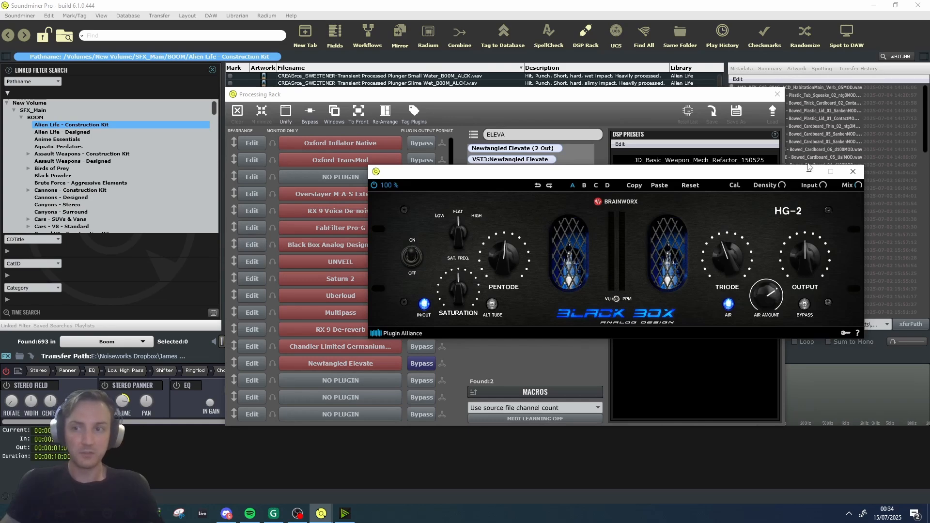
click(853, 172)
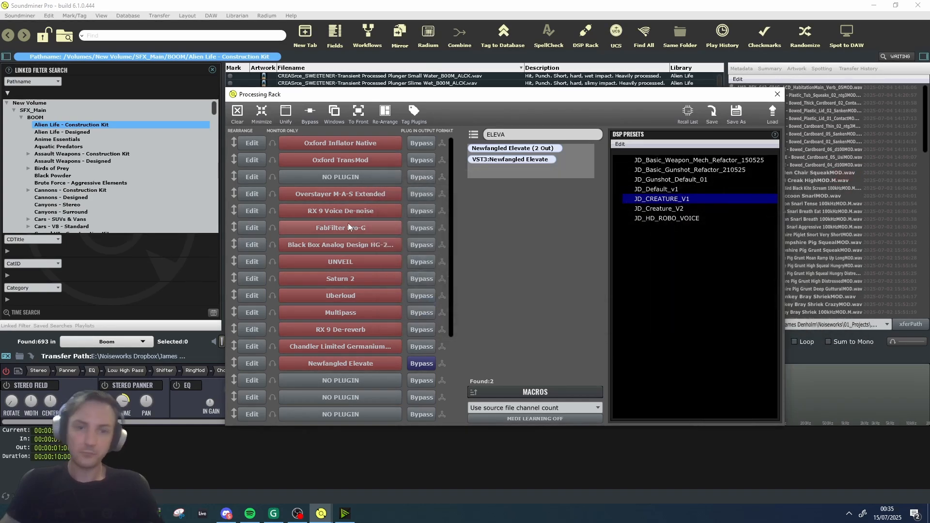
click(253, 262)
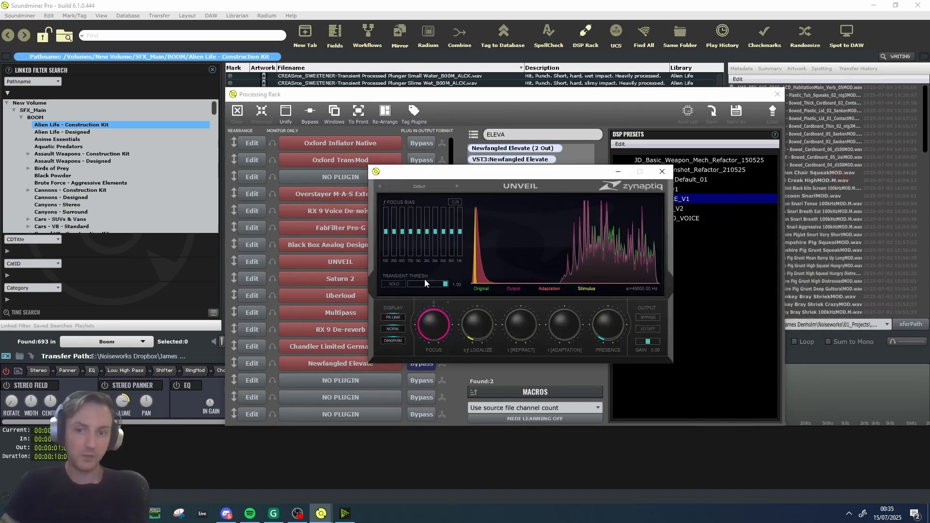
drag(541, 177, 658, 183)
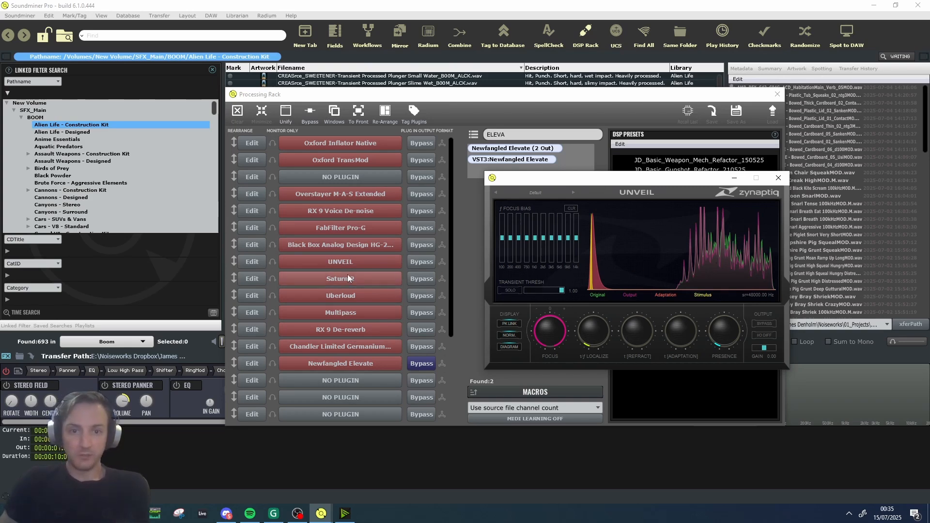
Review the settings of Saturn 2, Uberloud and Multipass in the rack, closing each plug-in window.
click(252, 278)
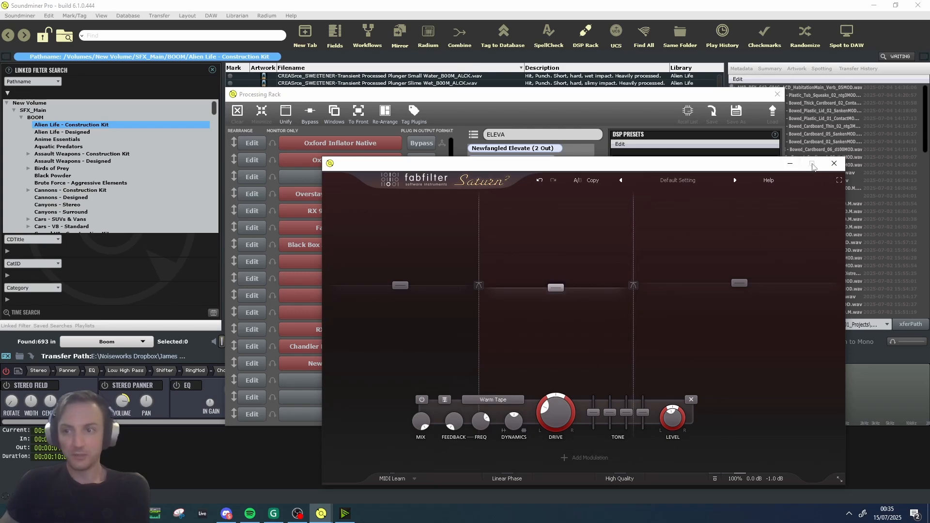
click(828, 167)
click(252, 295)
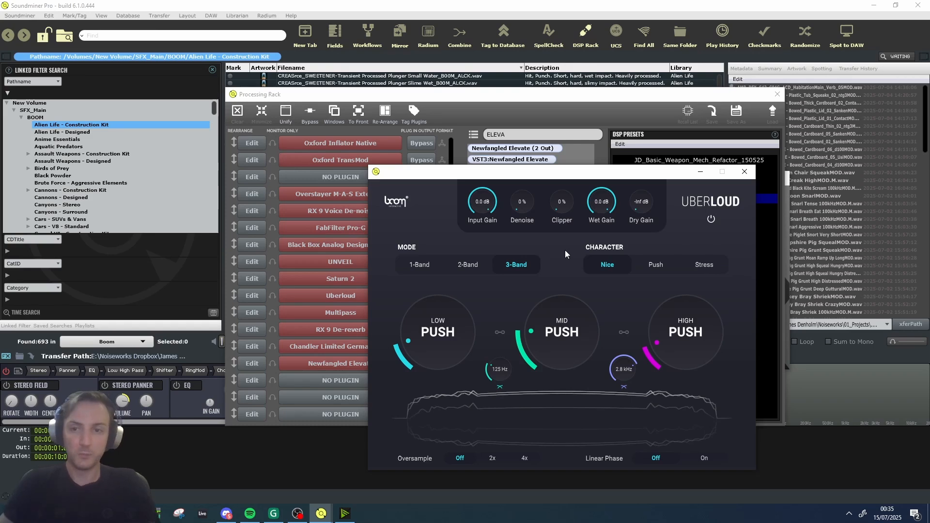
click(744, 171)
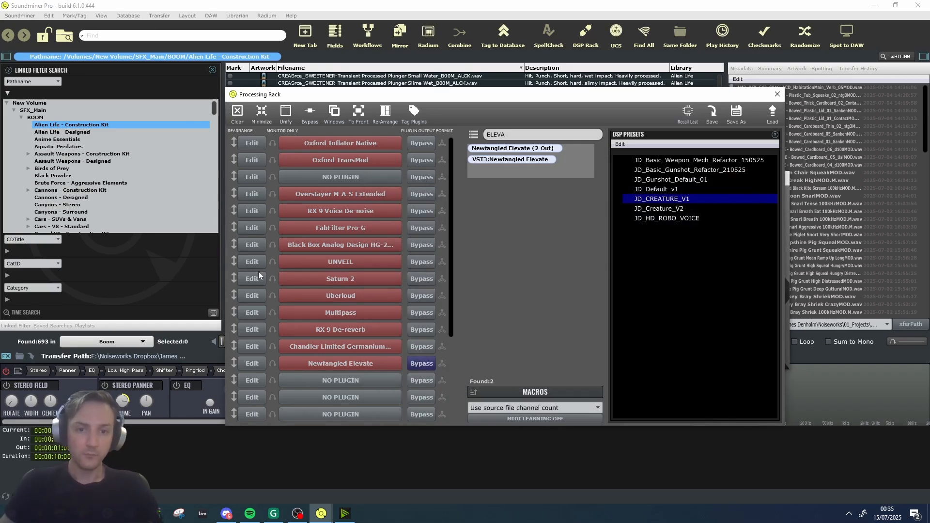
click(261, 313)
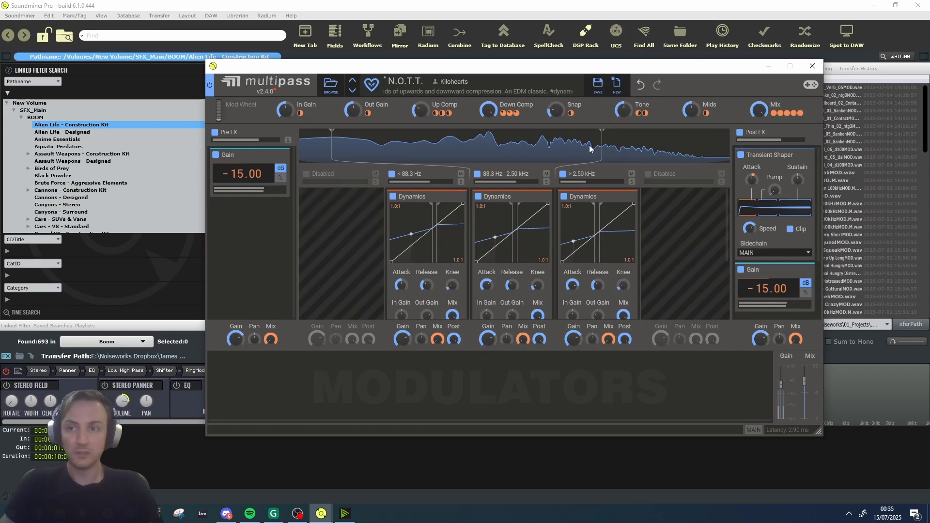
click(808, 69)
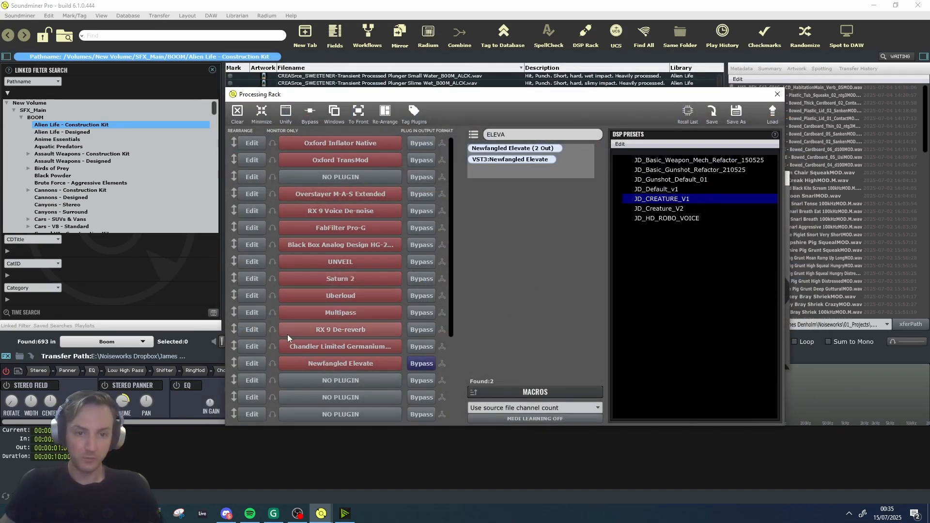
Review the Chandler Limited Germanium Compressor and Newfangled Elevate settings in the rack, closing each plug-in window.
click(252, 346)
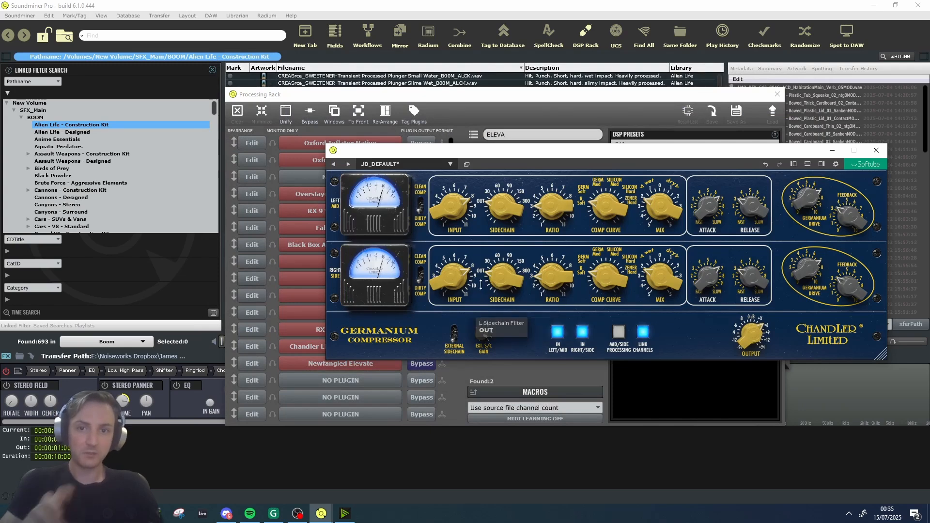
drag(721, 150, 564, 167)
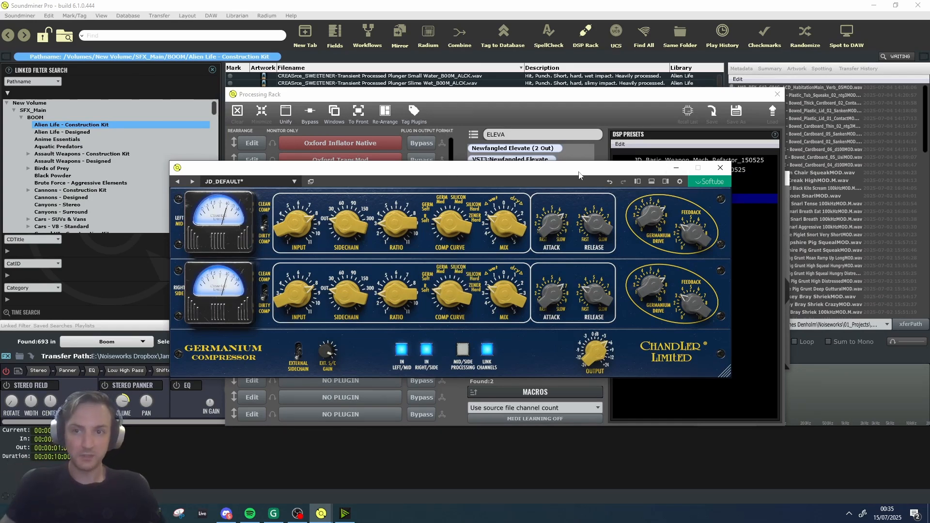
click(720, 167)
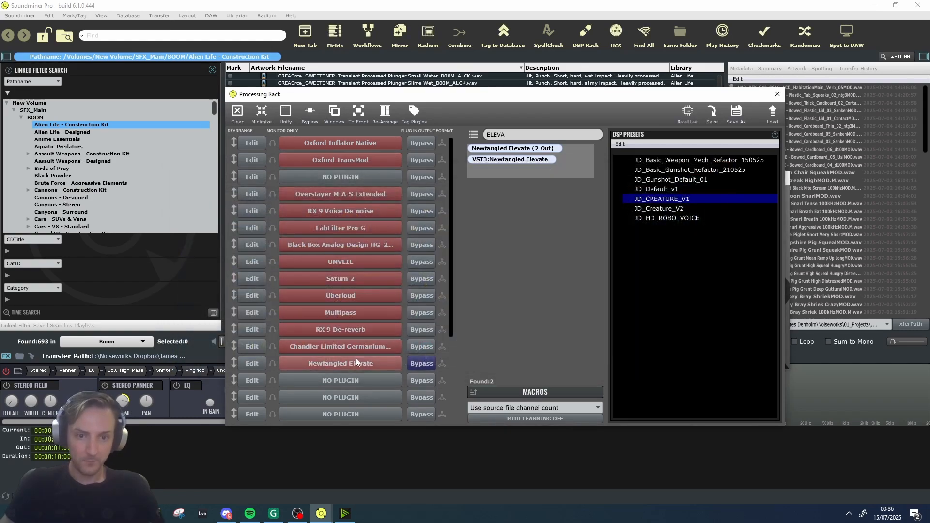
click(252, 363)
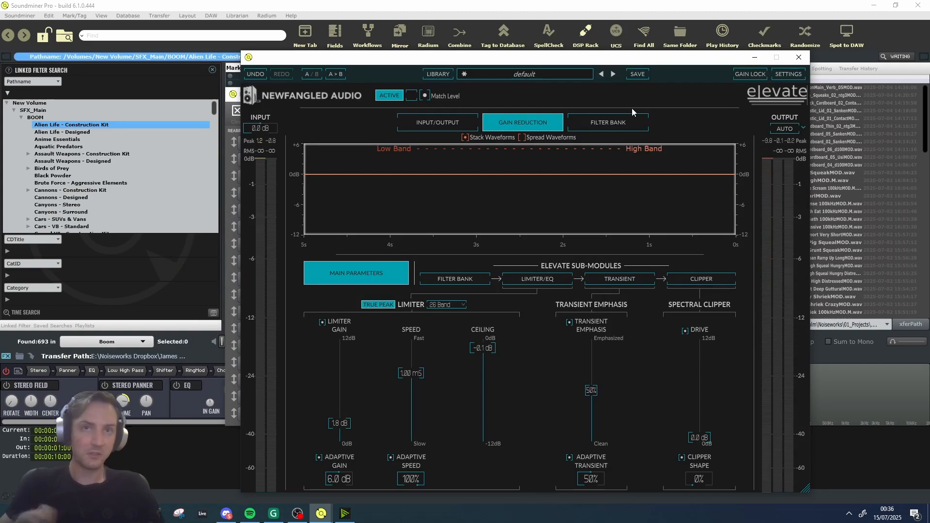
click(799, 57)
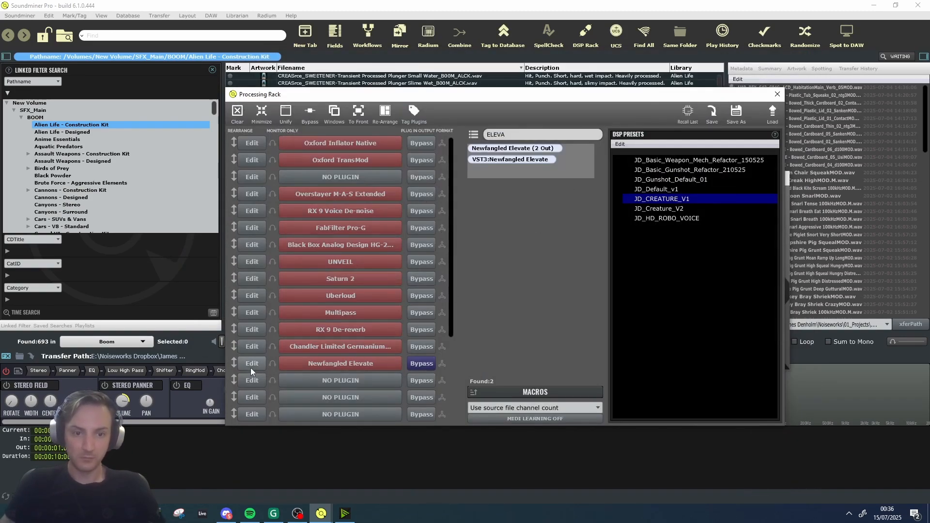
click(251, 367)
click(798, 56)
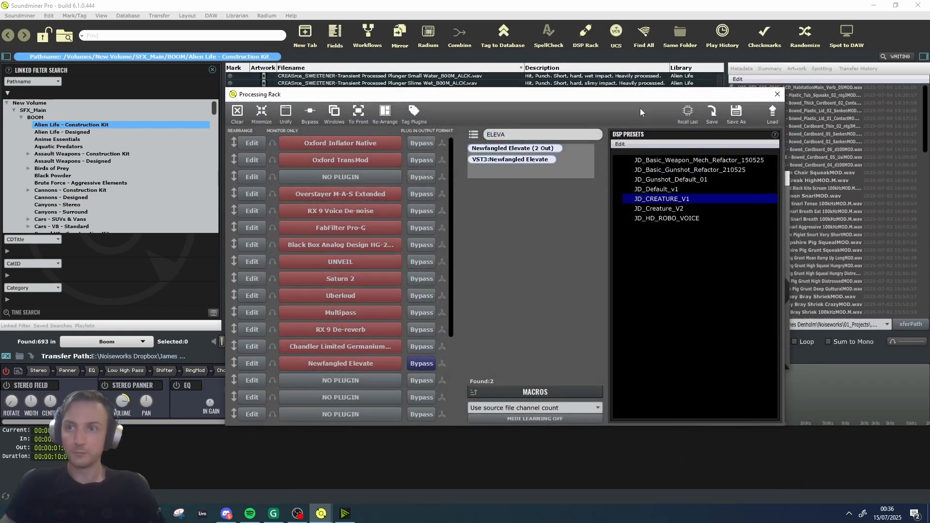
Close the processing rack and the leftover UNVEIL window, and raise the playback volume.
click(776, 95)
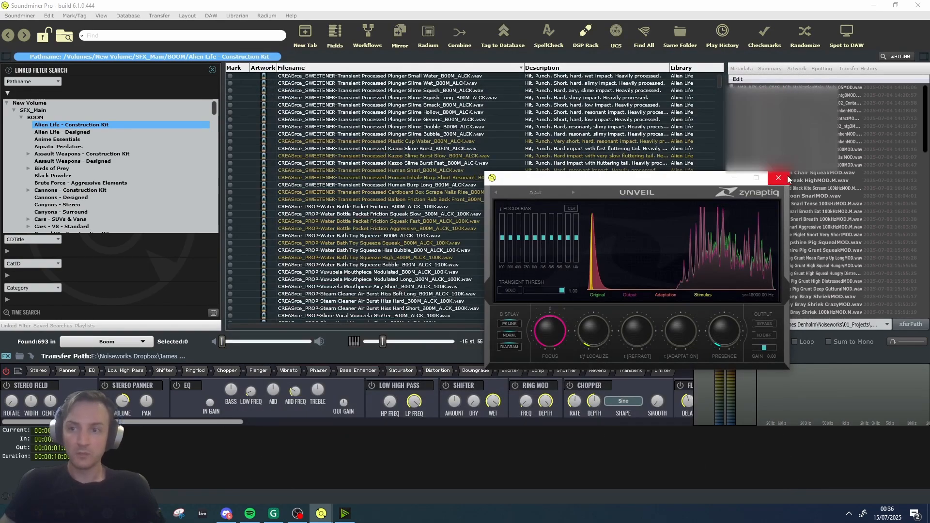
click(777, 178)
scroll(382, 153, down, 4)
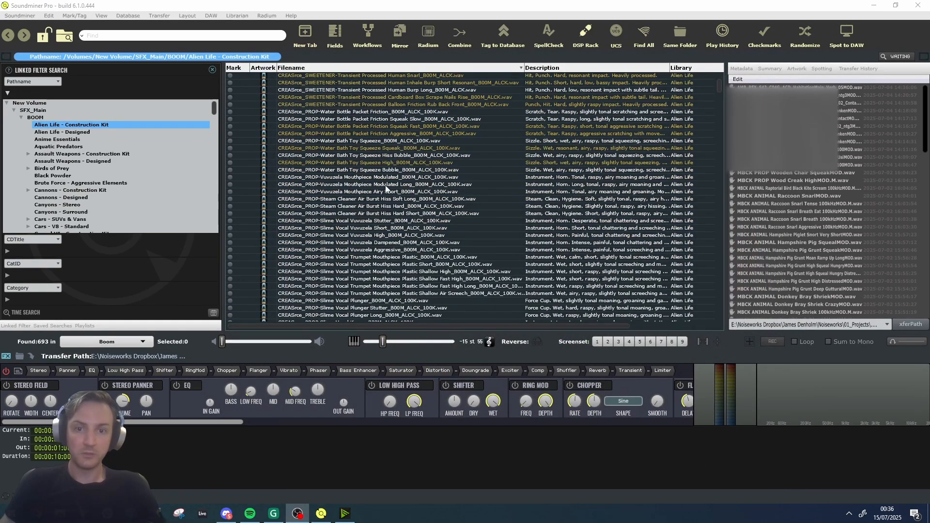
click(281, 341)
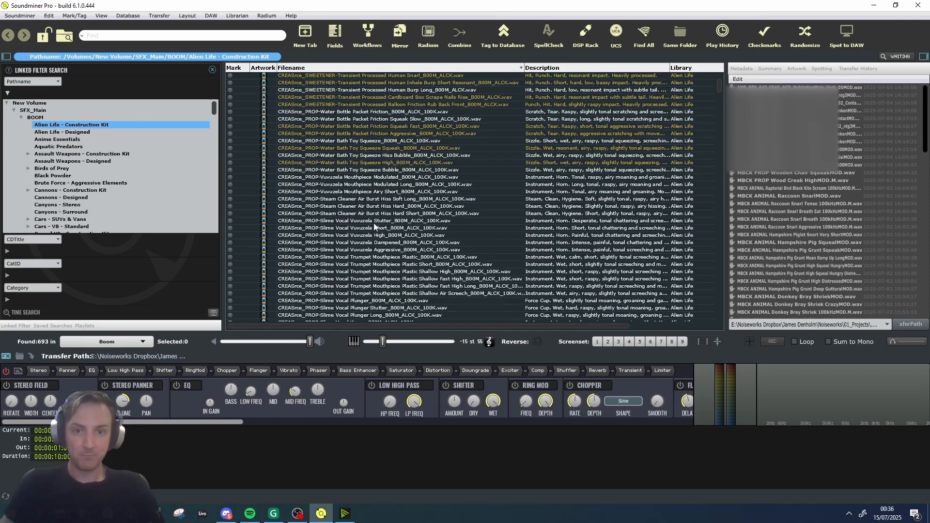
Audition Plastic Lid Bowing Sideways, stop playback, and raise the pitch shift to about 8 st 30 c.
scroll(315, 257, down, 7)
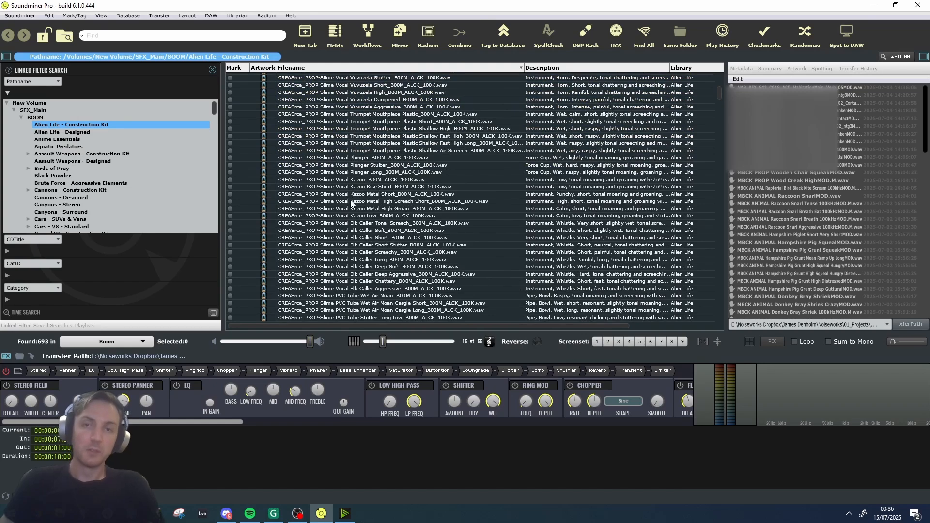
scroll(356, 209, down, 10)
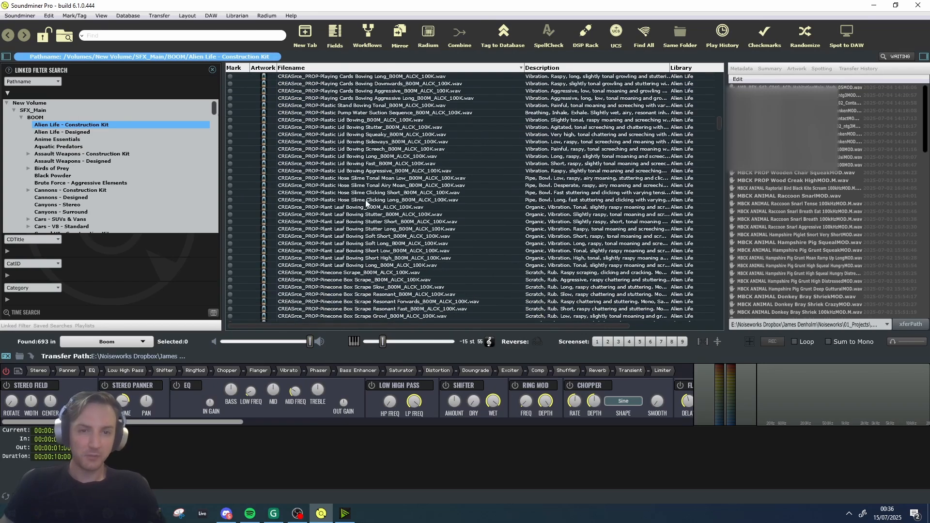
click(373, 142)
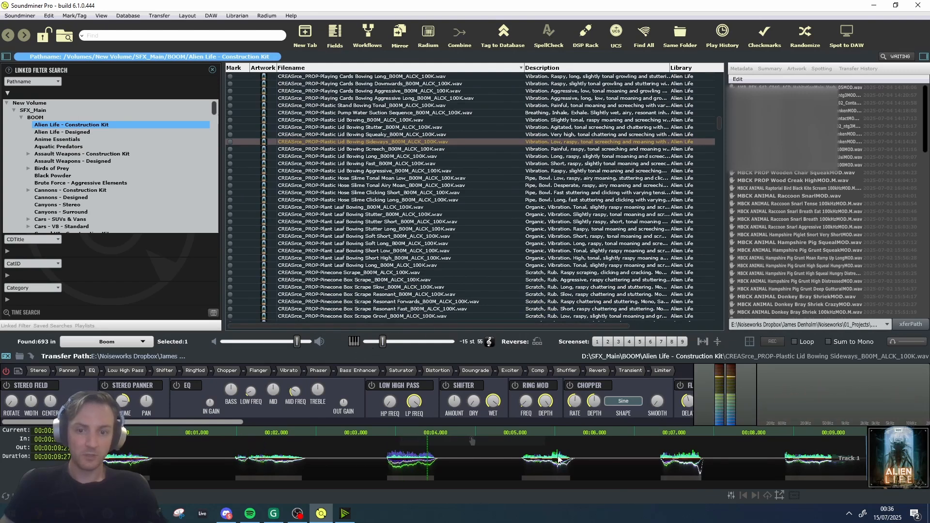
key(space)
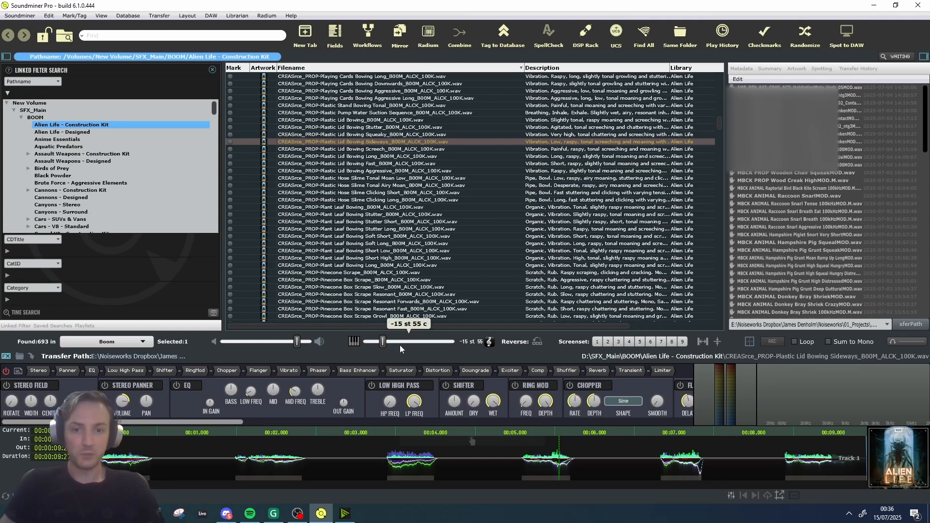
drag(401, 346, 441, 345)
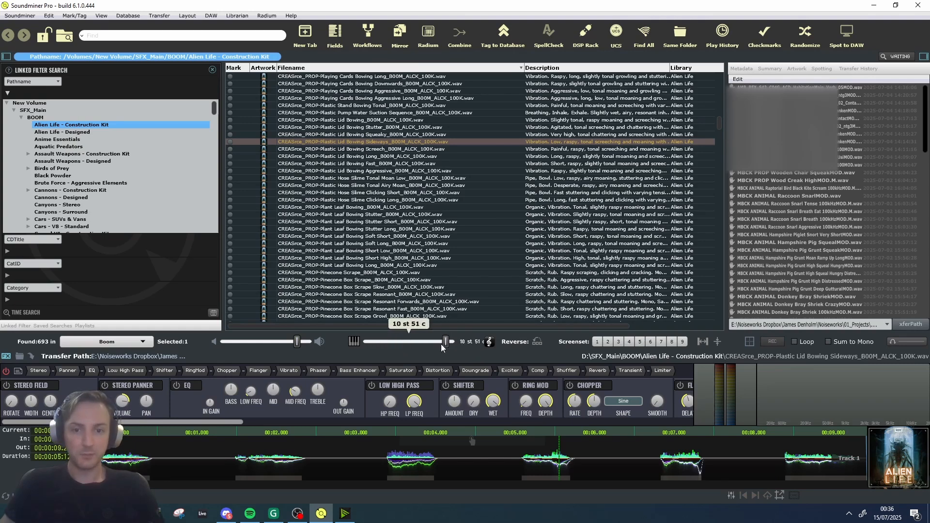
Audition Plastic Hose Slime Clicking Short and the Plastic Lid Bowing Fast, Long and Screech files through the chain.
click(345, 193)
click(366, 163)
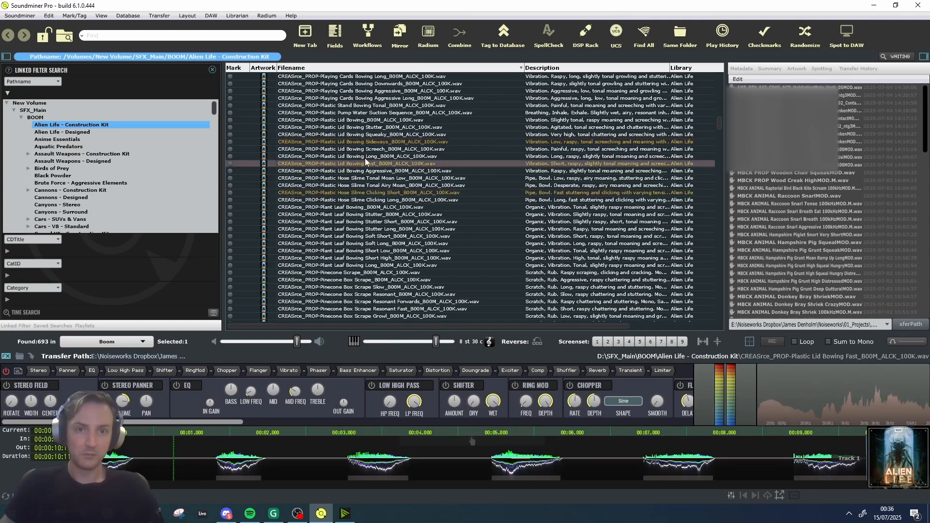
click(365, 156)
click(376, 149)
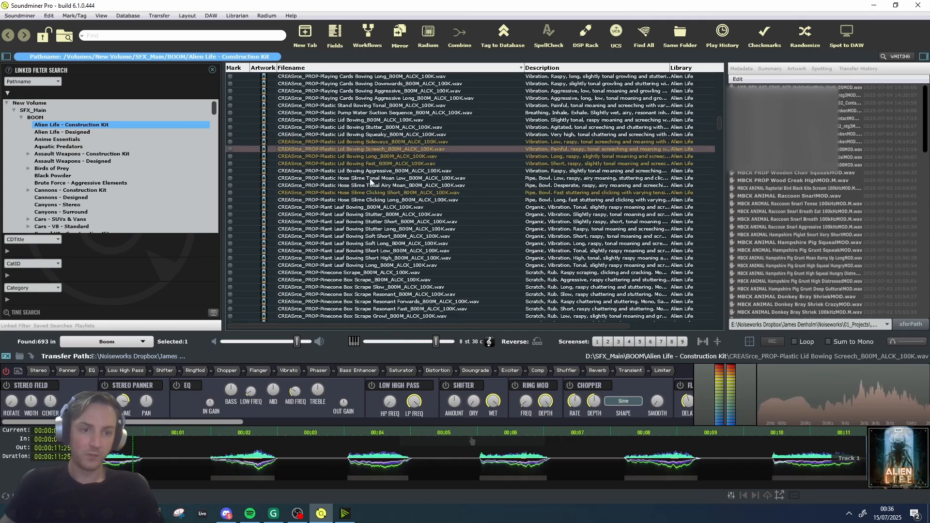
Audition Playing Cards Bowing Screech High Short, then the Rip Tear Tape Gun Cardboard Box Slow and Cardboard Box files.
scroll(362, 221, up, 5)
click(363, 128)
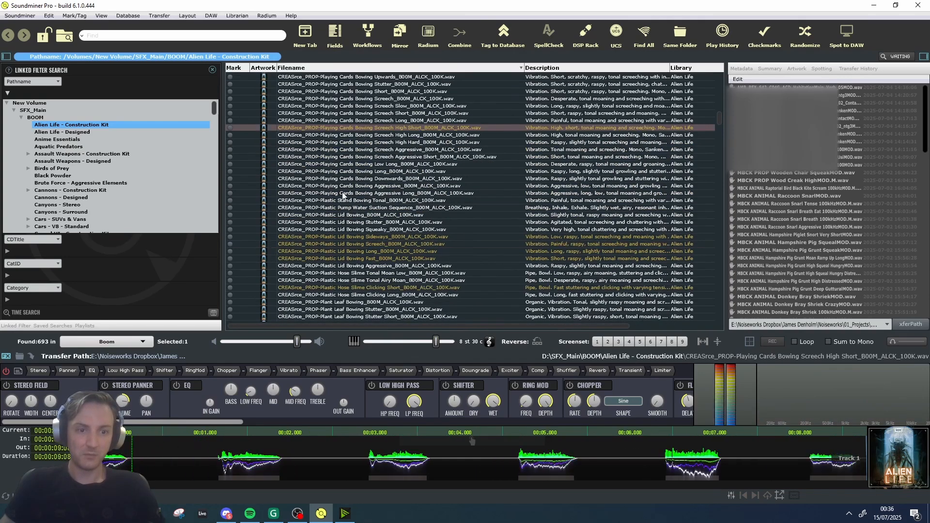
scroll(343, 195, up, 9)
click(358, 143)
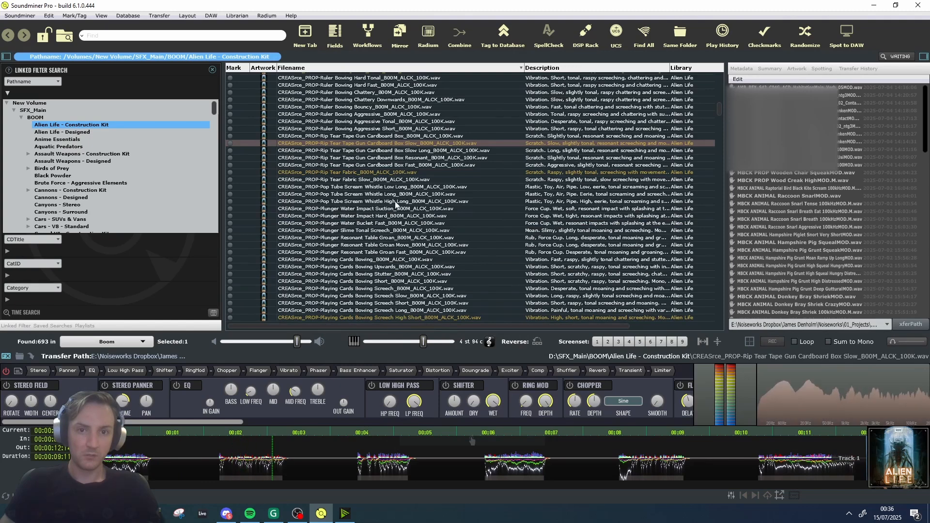
click(400, 137)
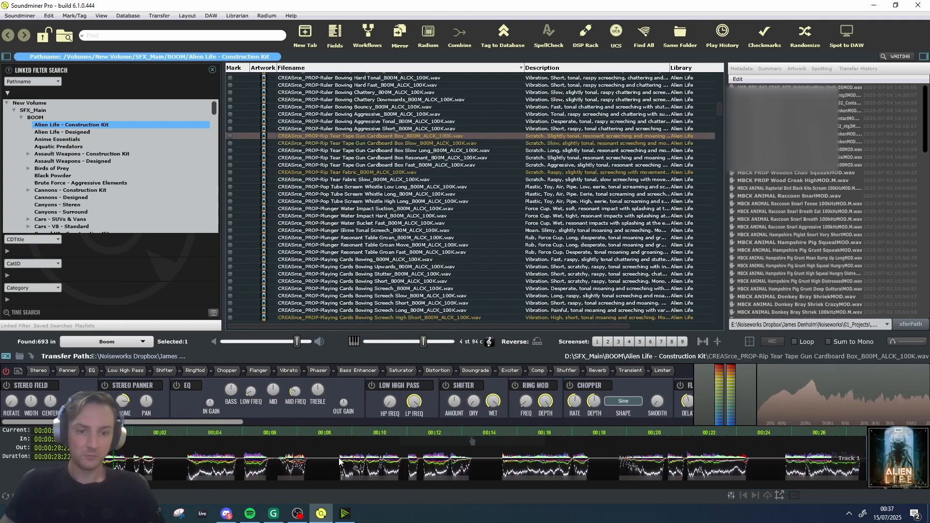
Bypass UNVEIL and RX 9 De-reverb in the DSP rack and close the rack.
click(581, 46)
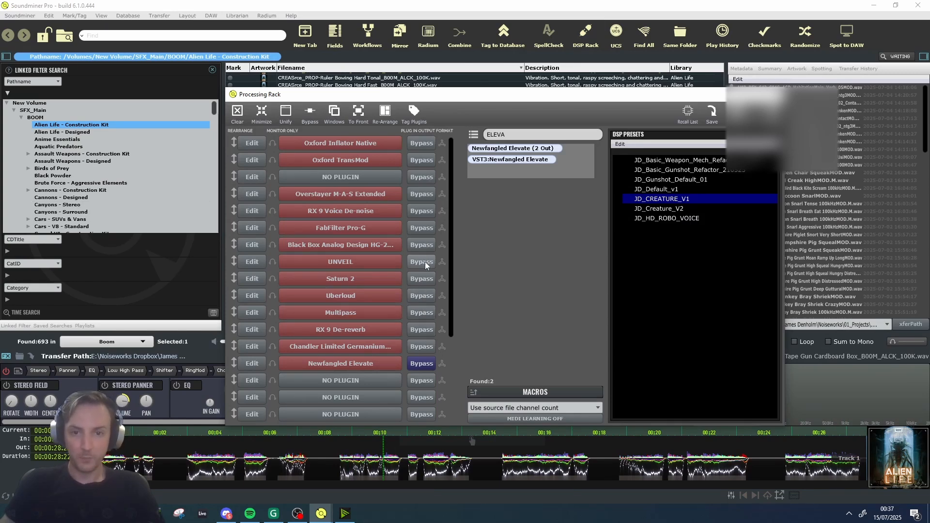
click(418, 331)
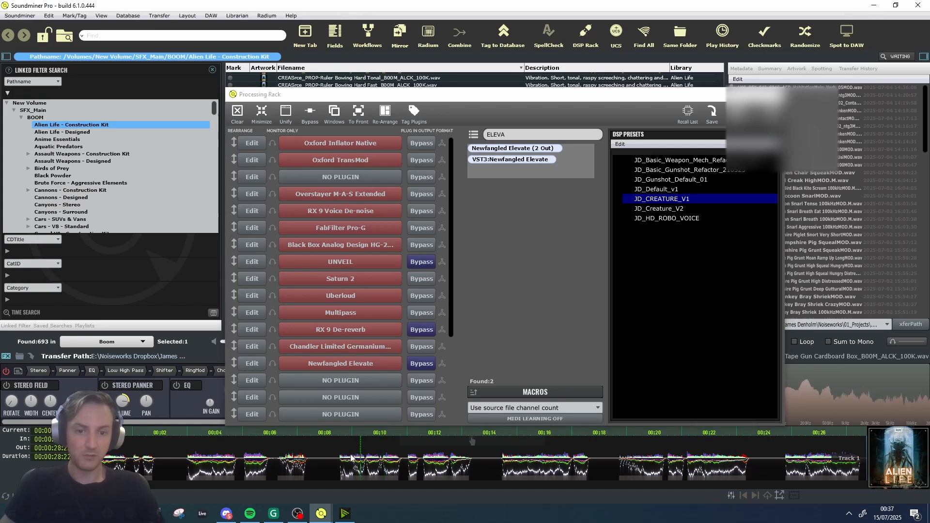
click(773, 95)
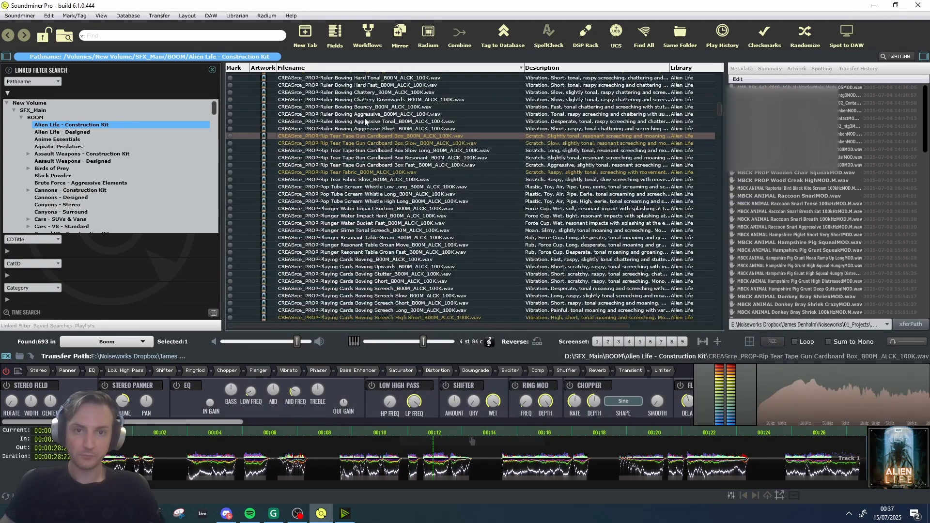
Audition Ruler Bowing Aggressive at several pitch shifts, including -18 st 2 c, and settle on 4 st 79 c.
click(361, 115)
drag(424, 341, 427, 342)
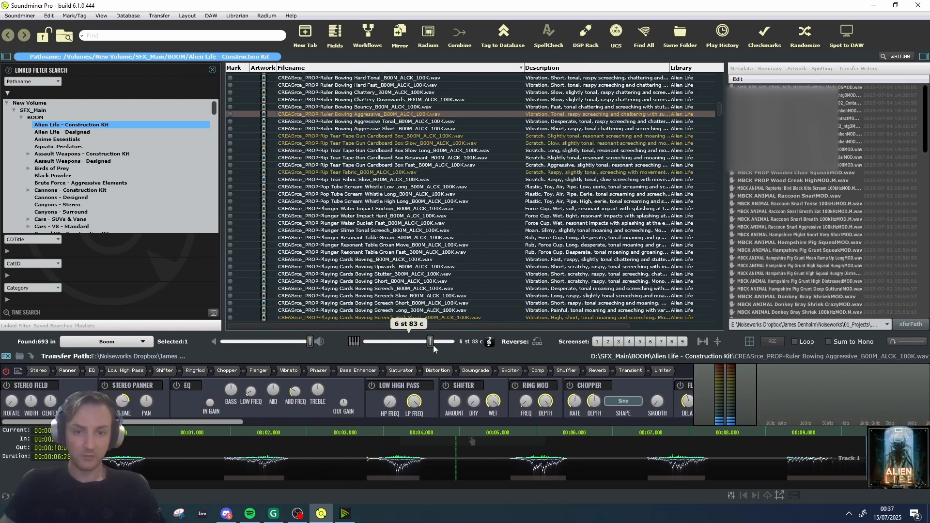
drag(430, 342, 383, 345)
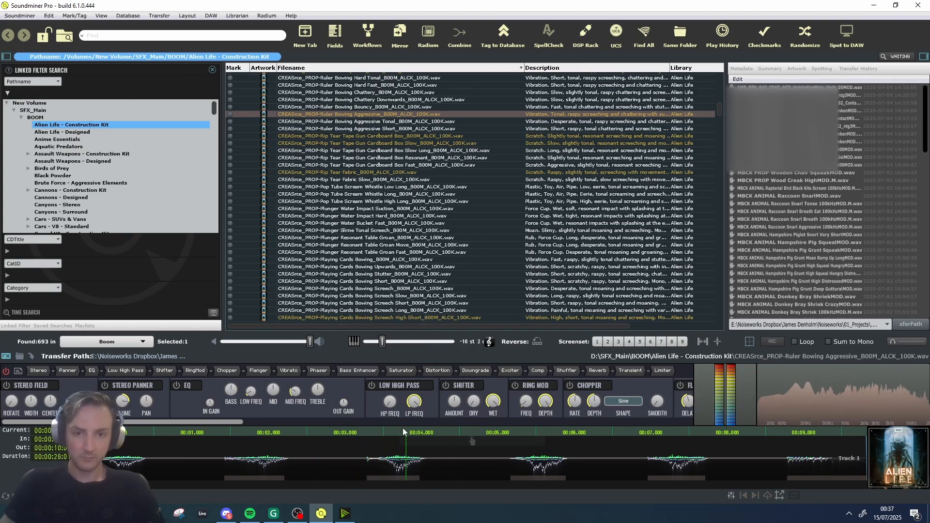
drag(385, 348, 430, 353)
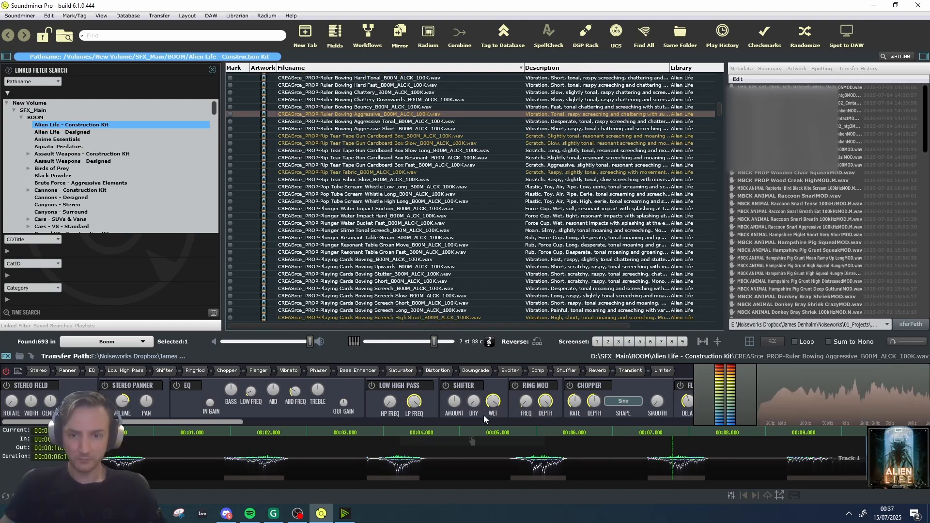
scroll(440, 346, up, 1)
drag(440, 344, 441, 346)
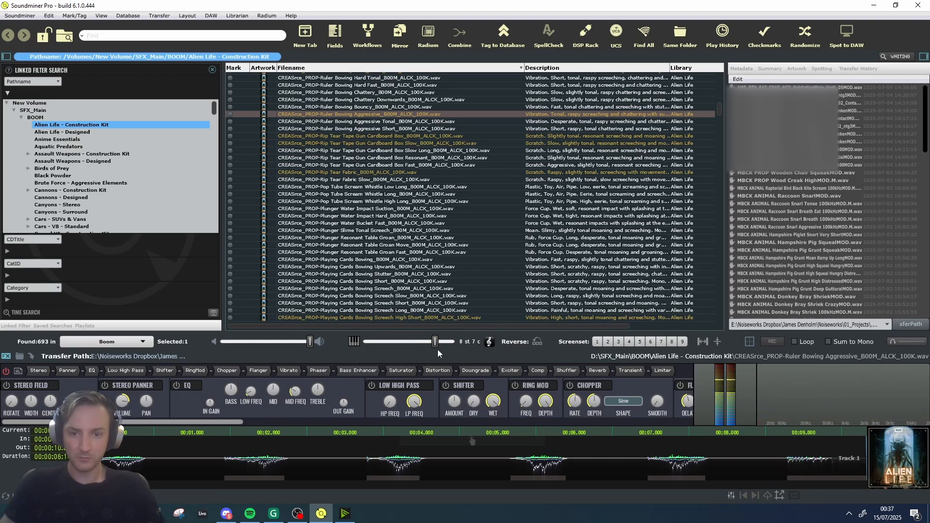
drag(435, 343, 426, 343)
click(776, 462)
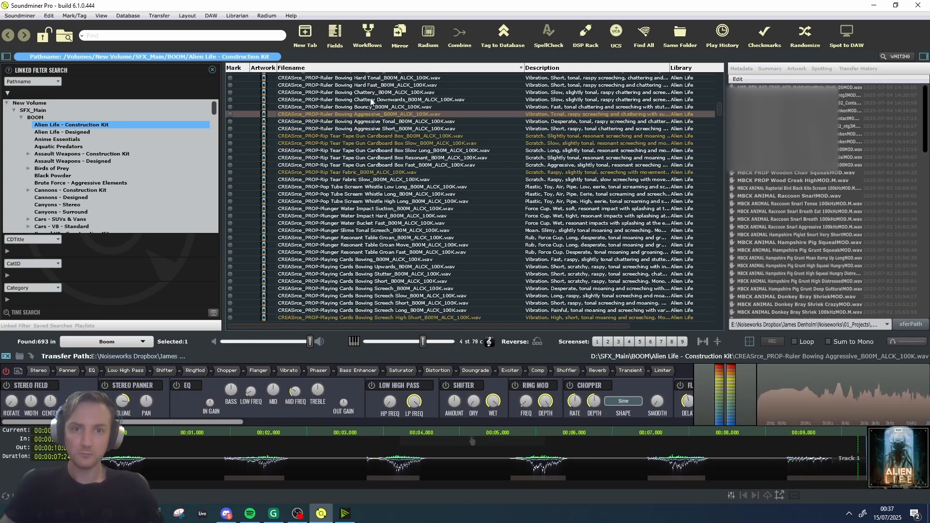
Audition Ruler Bowing Chattery Downwards from the middle of its waveform.
key(Up)
key(Up)
click(377, 465)
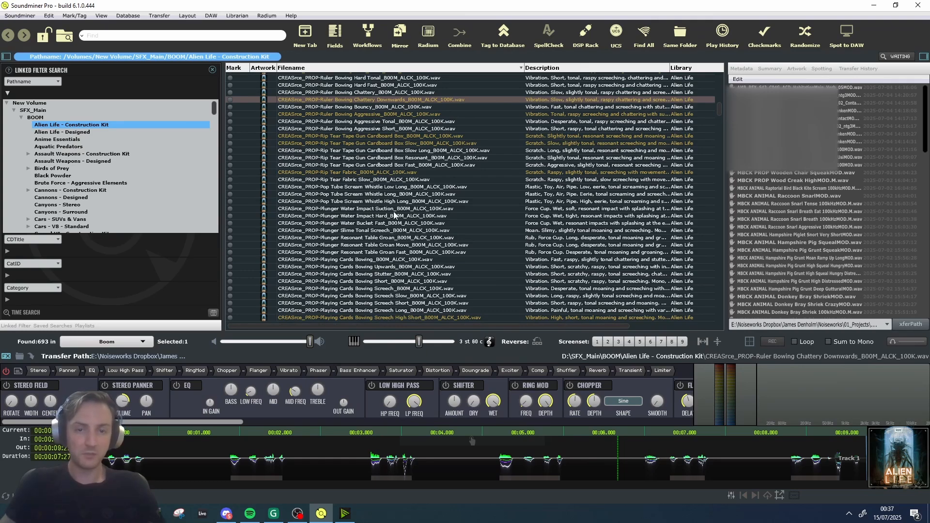
Find the soothe2 plug-in in the DSP rack and add it to the empty slot below Newfangled Elevate.
scroll(381, 221, up, 10)
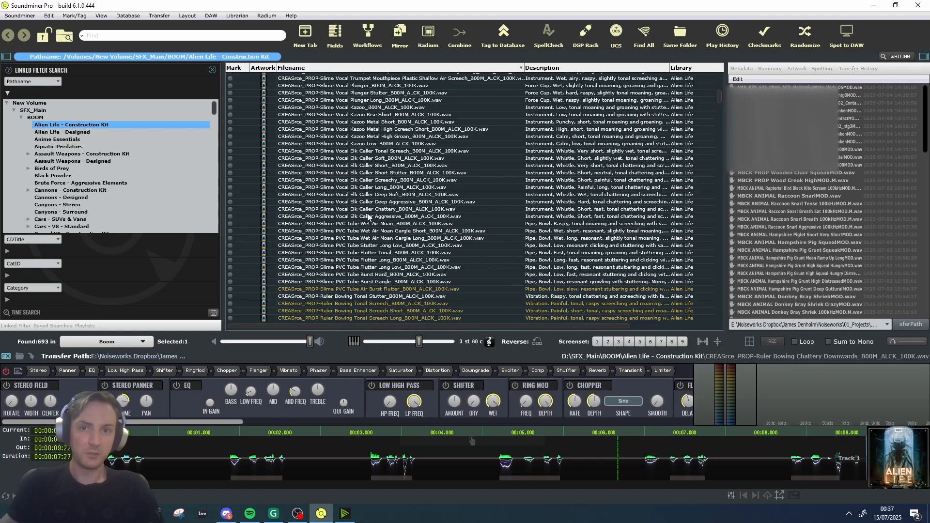
click(586, 35)
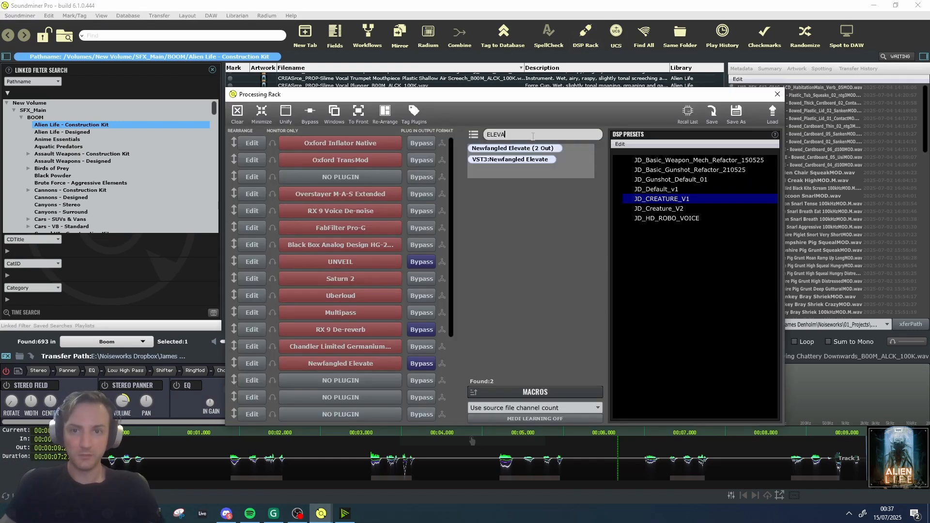
text(SOOTHE)
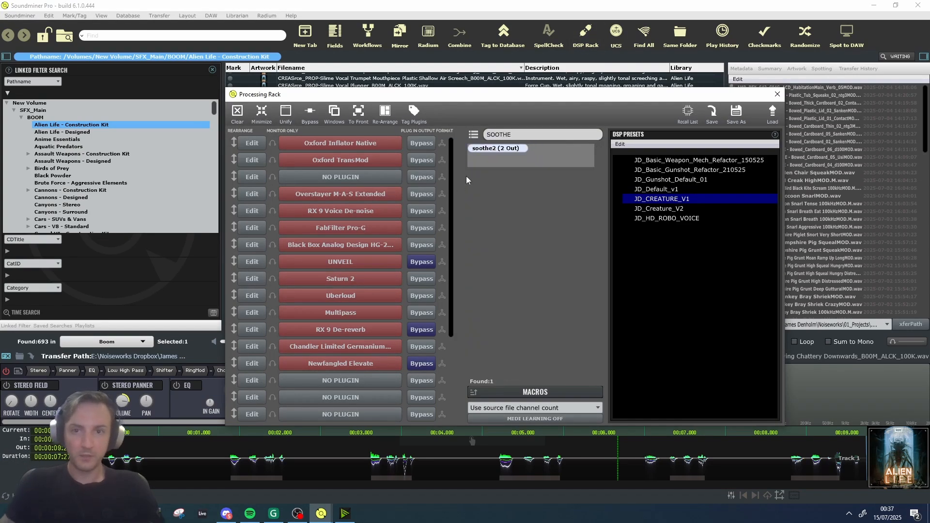
drag(501, 151, 345, 385)
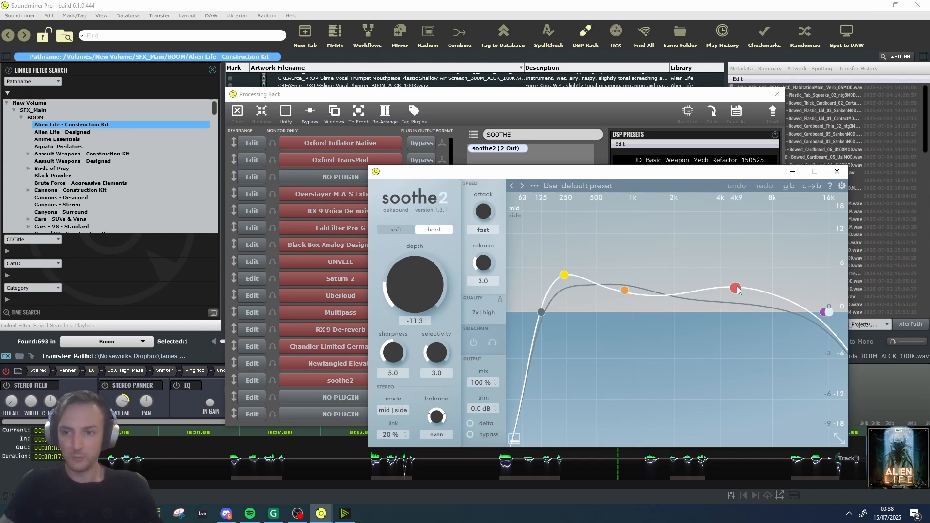
Set soothe2's band 3 to 12 dB at 3k9 Hz and depth to 18.0, auditioning the file with delta enabled.
drag(735, 289, 718, 239)
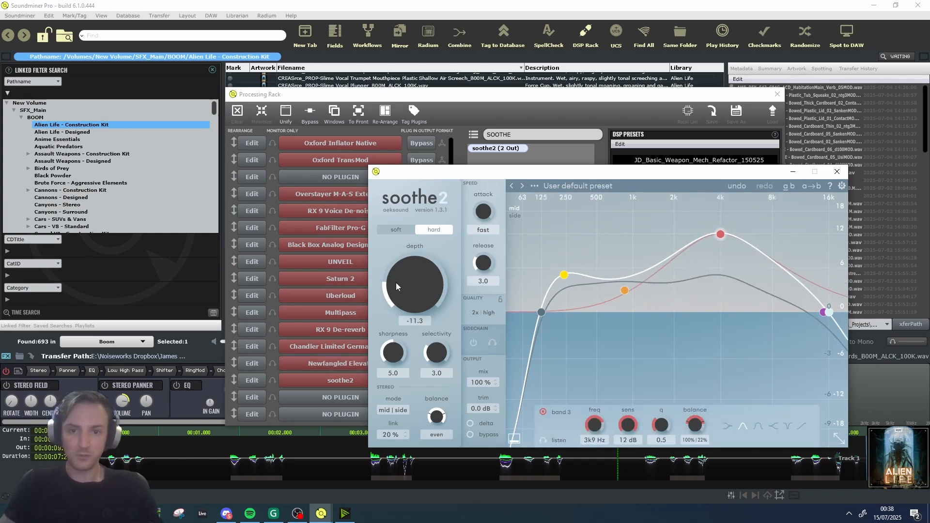
drag(397, 287, 420, 226)
click(369, 466)
click(469, 424)
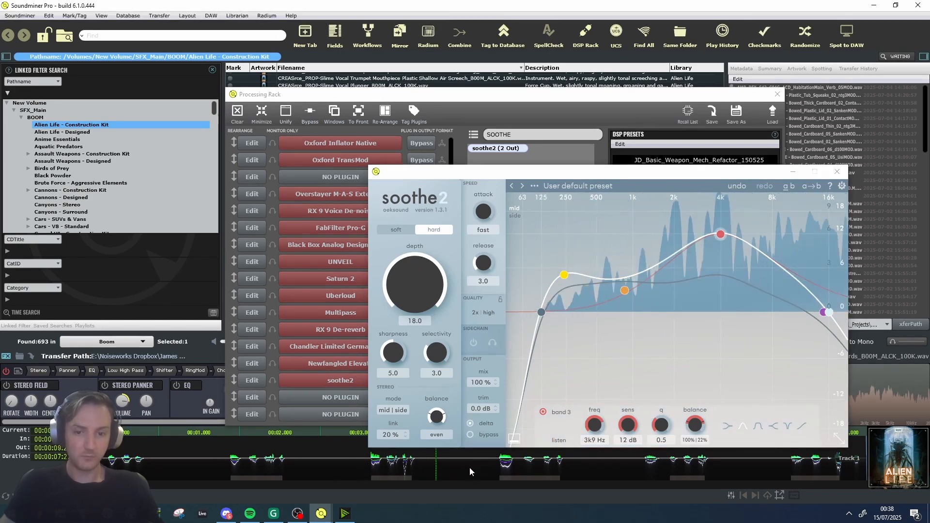
Lower soothe2's band 1 to -3.7 dB at 341 Hz and raise the low cut to 1 kHz while auditioning the file.
drag(566, 278, 583, 347)
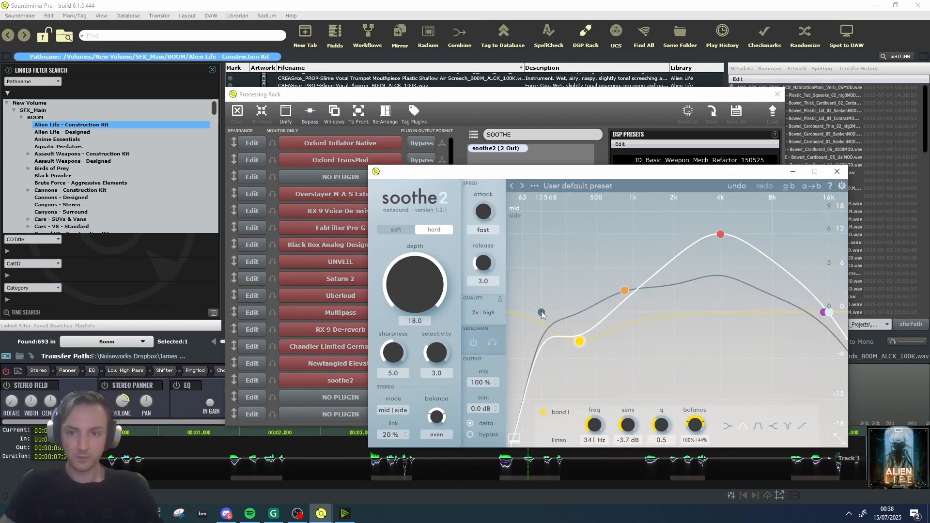
drag(541, 312, 638, 312)
click(492, 463)
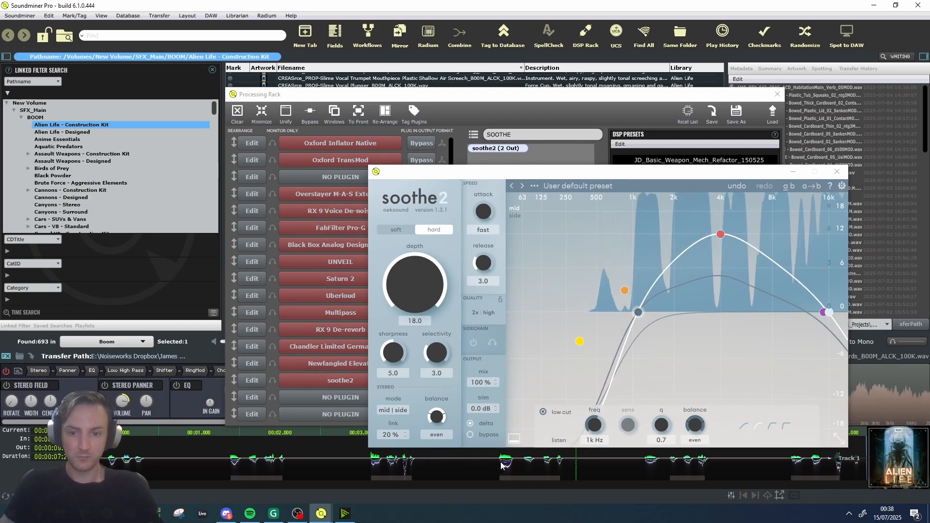
click(492, 467)
Audition the file with soothe2's delta off, reduce the depth to 7.1 and close the plug-in window.
click(470, 424)
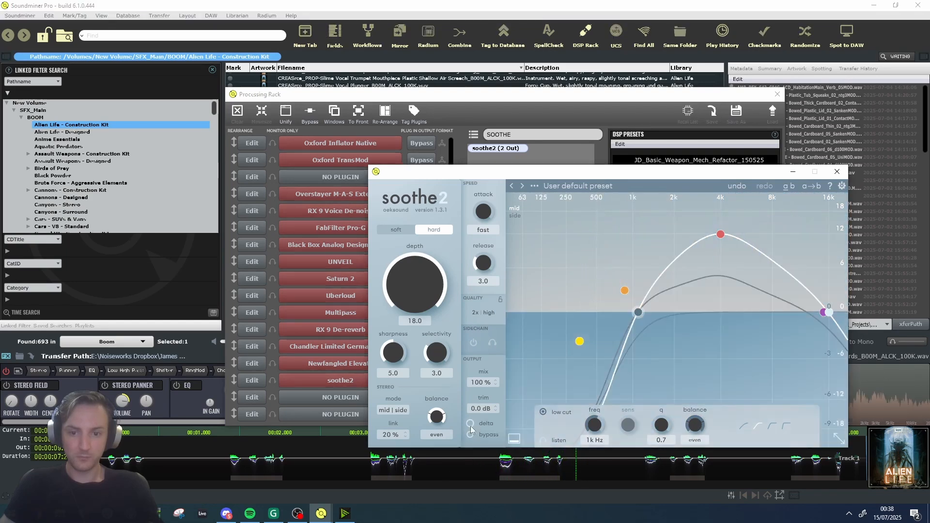
click(497, 468)
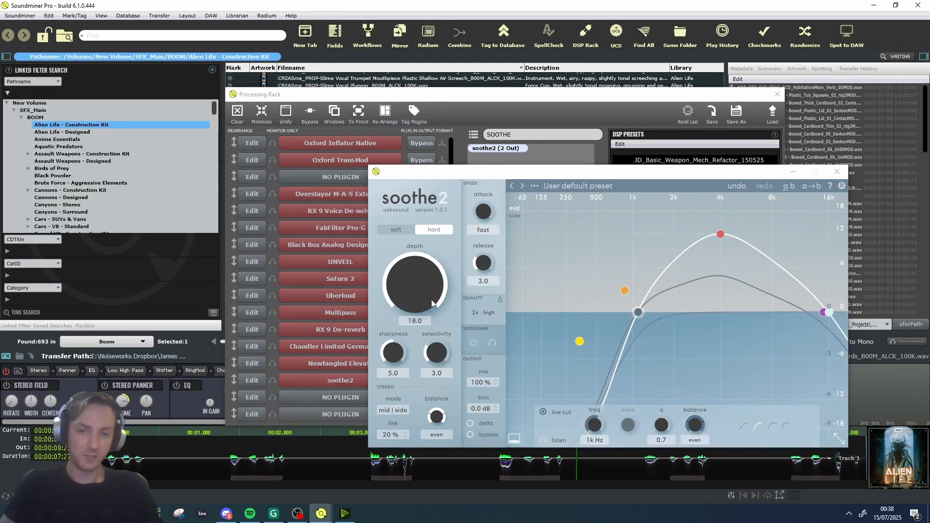
drag(433, 304, 420, 276)
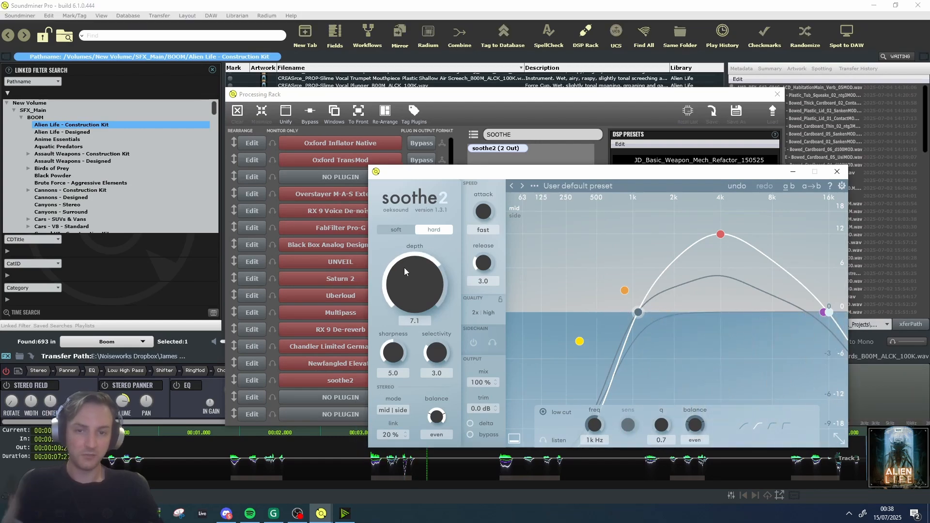
click(837, 172)
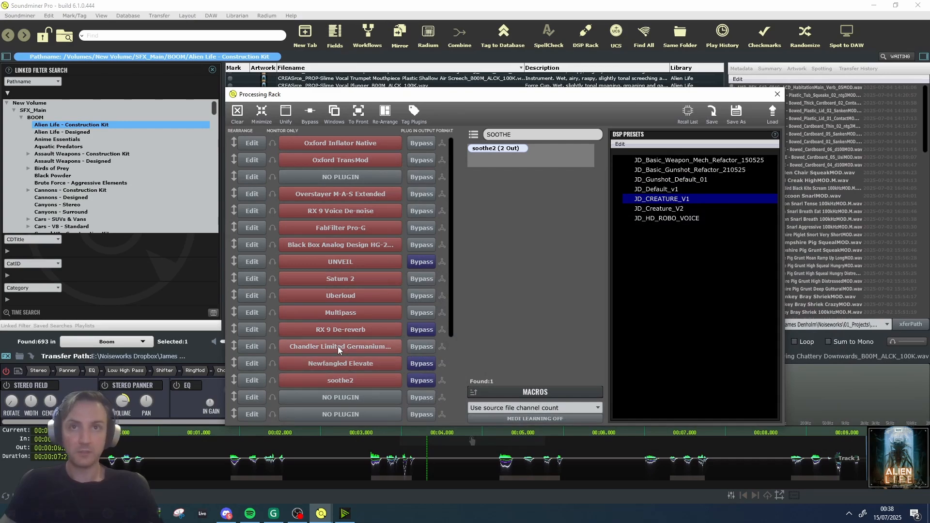